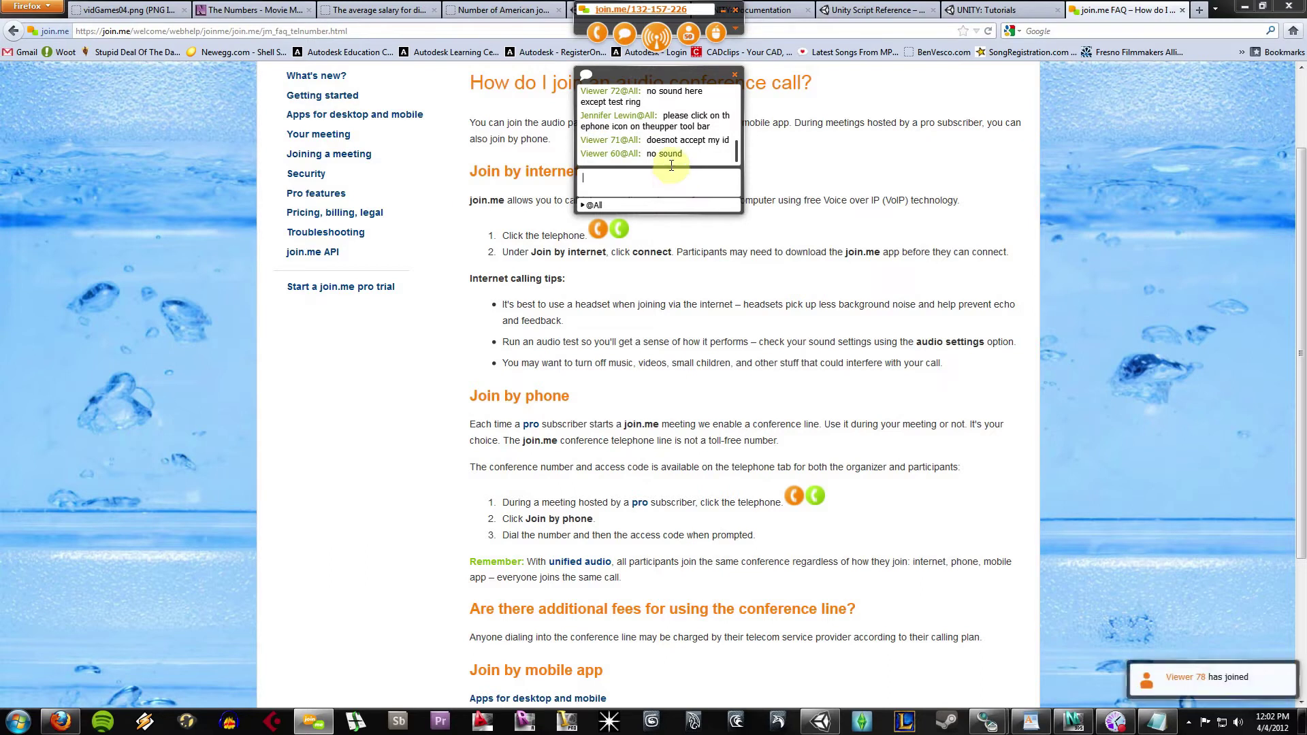
Close the join.me chat and show the ESRB video gamer statistics infographic.
click(735, 74)
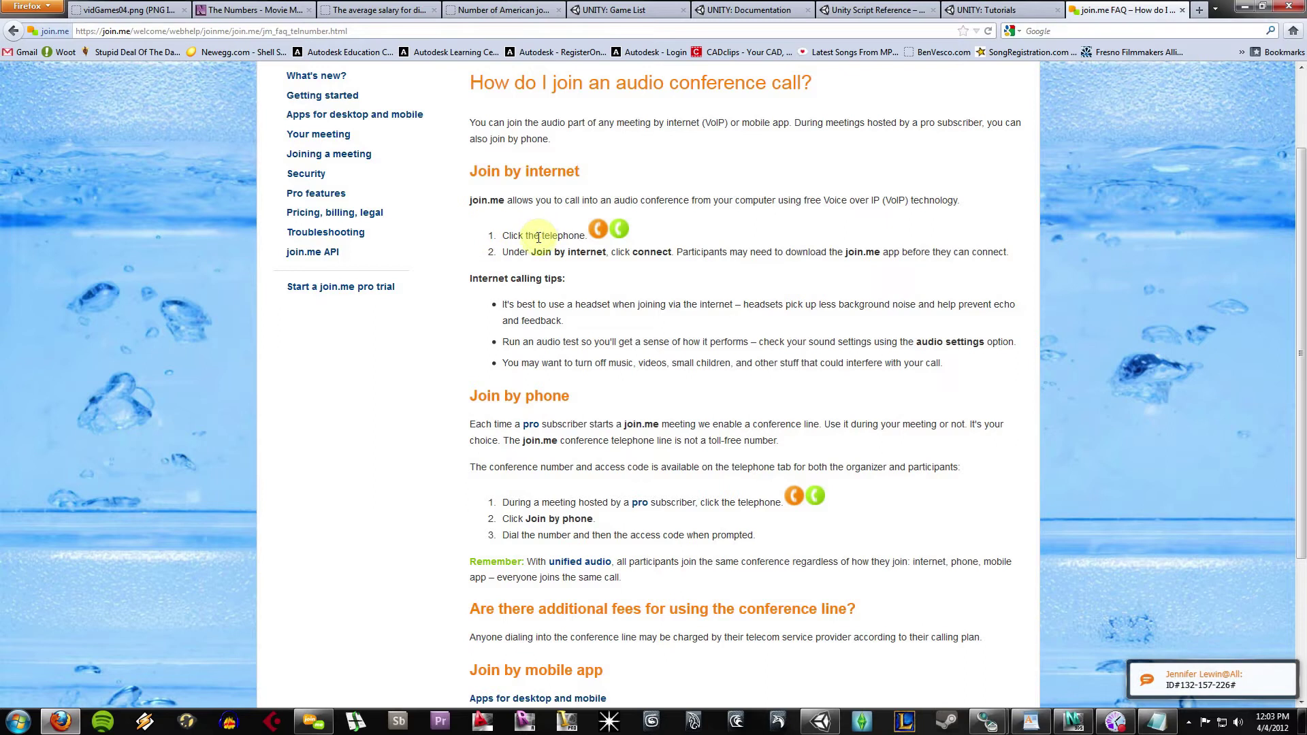
click(122, 10)
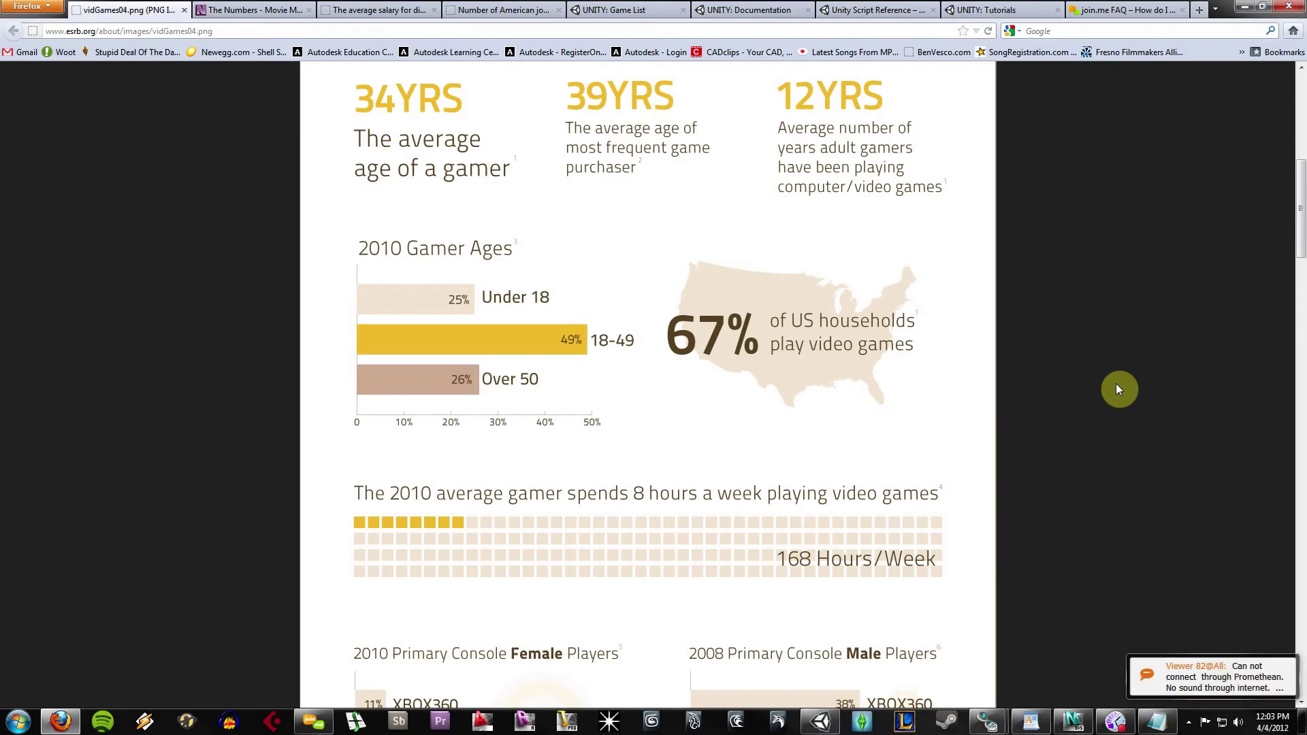
Scroll to The Industry's $10.5 billion revenue figure, then show The Numbers US movie market summary.
scroll(1116, 385, down, 20)
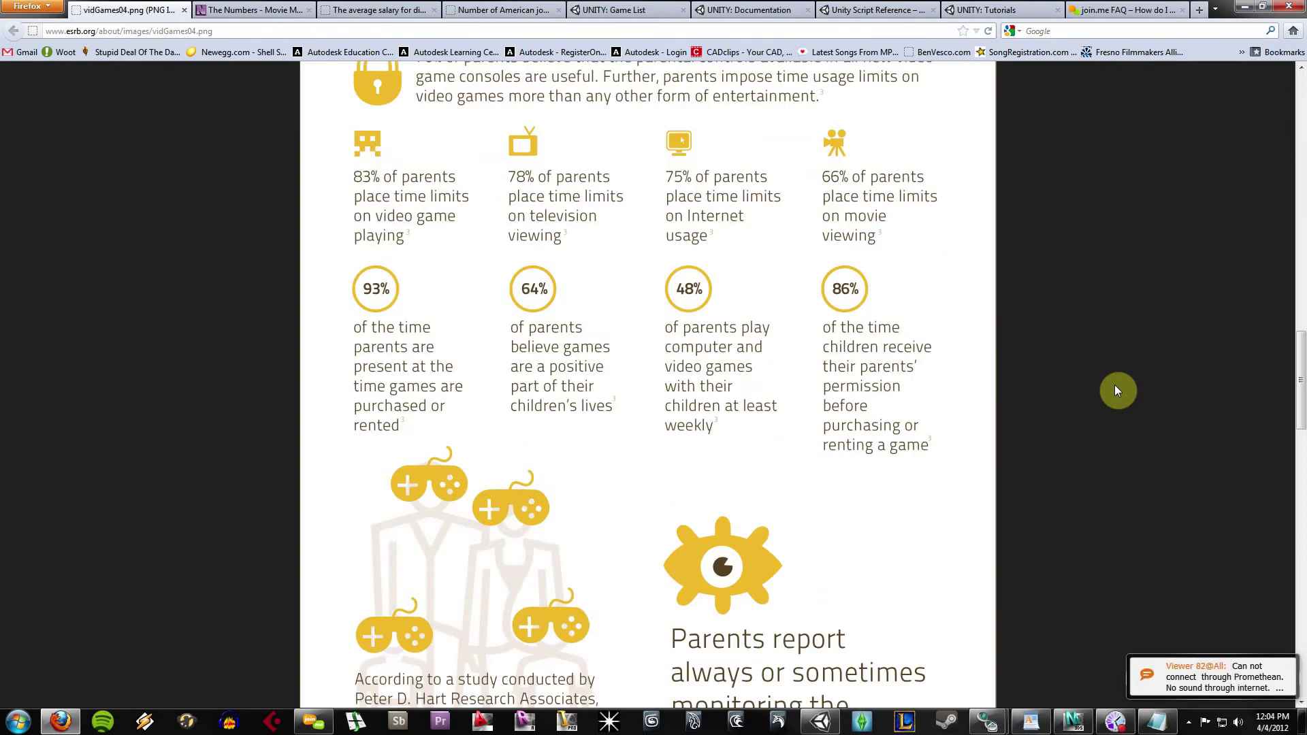
scroll(1114, 386, down, 5)
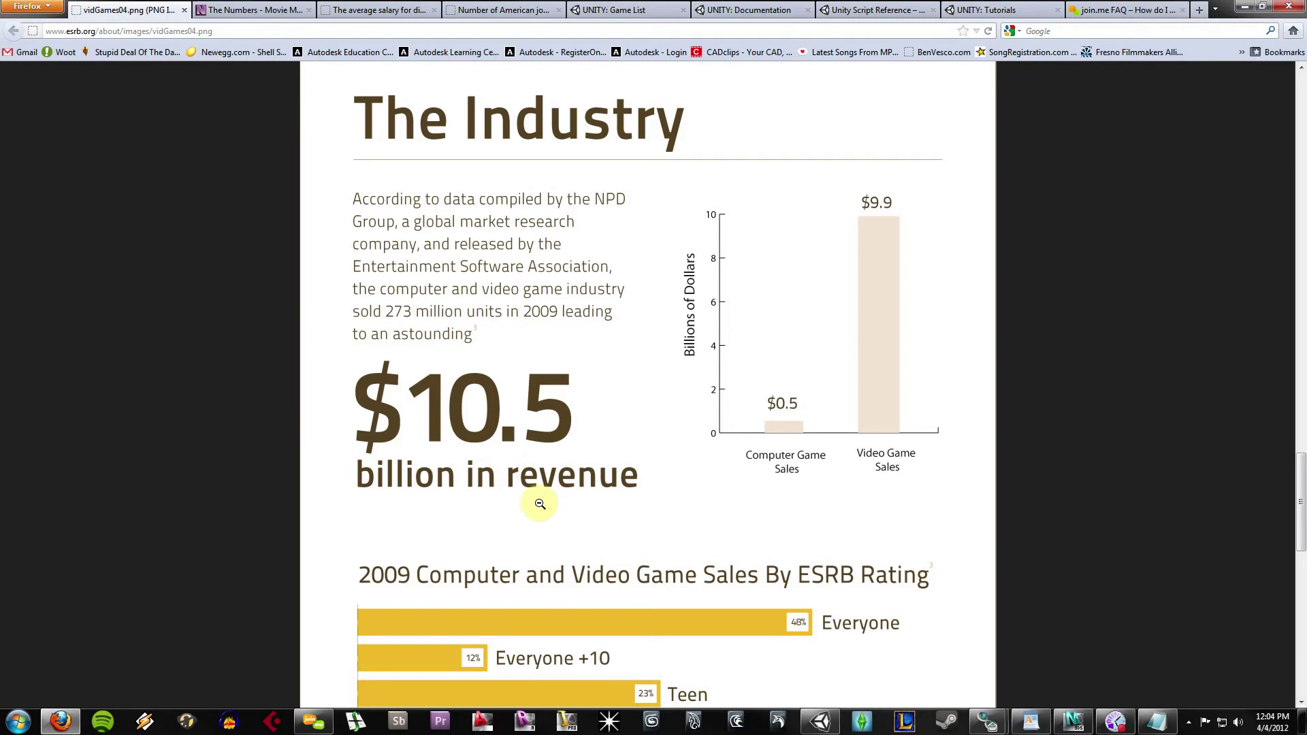
click(252, 9)
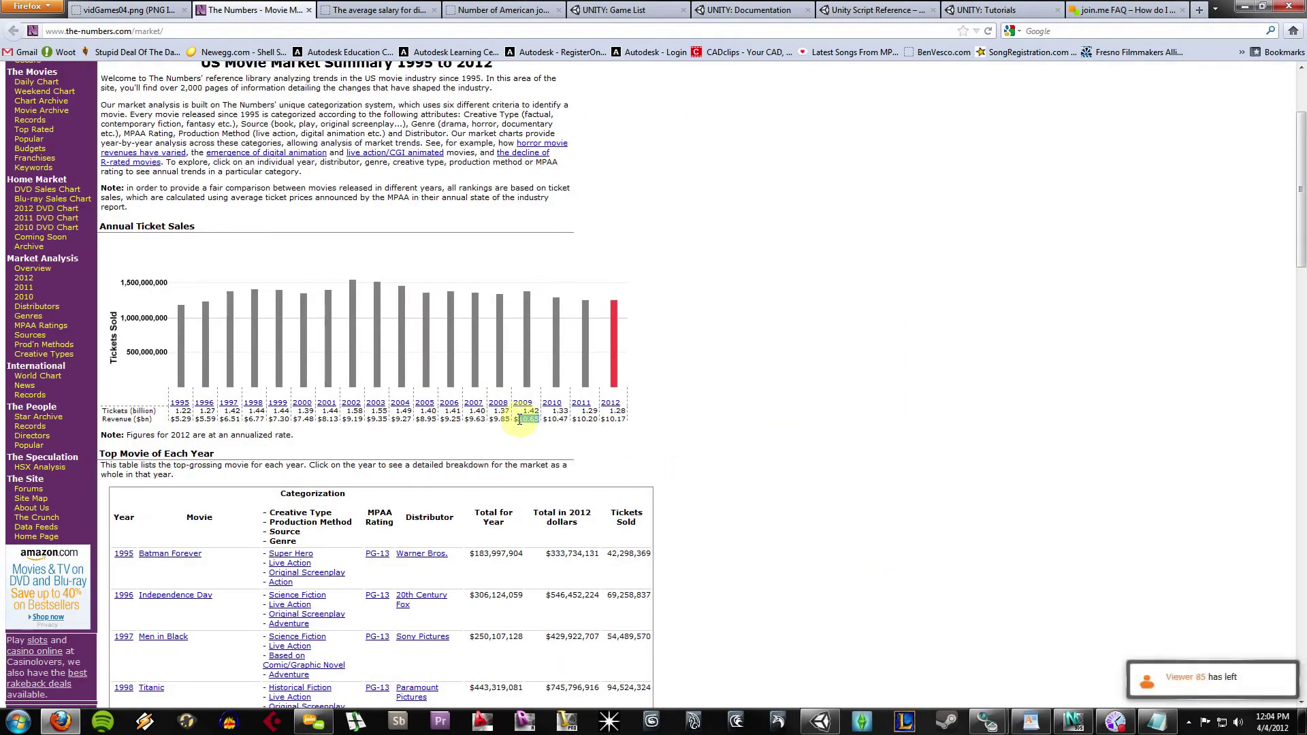
drag(515, 419, 537, 418)
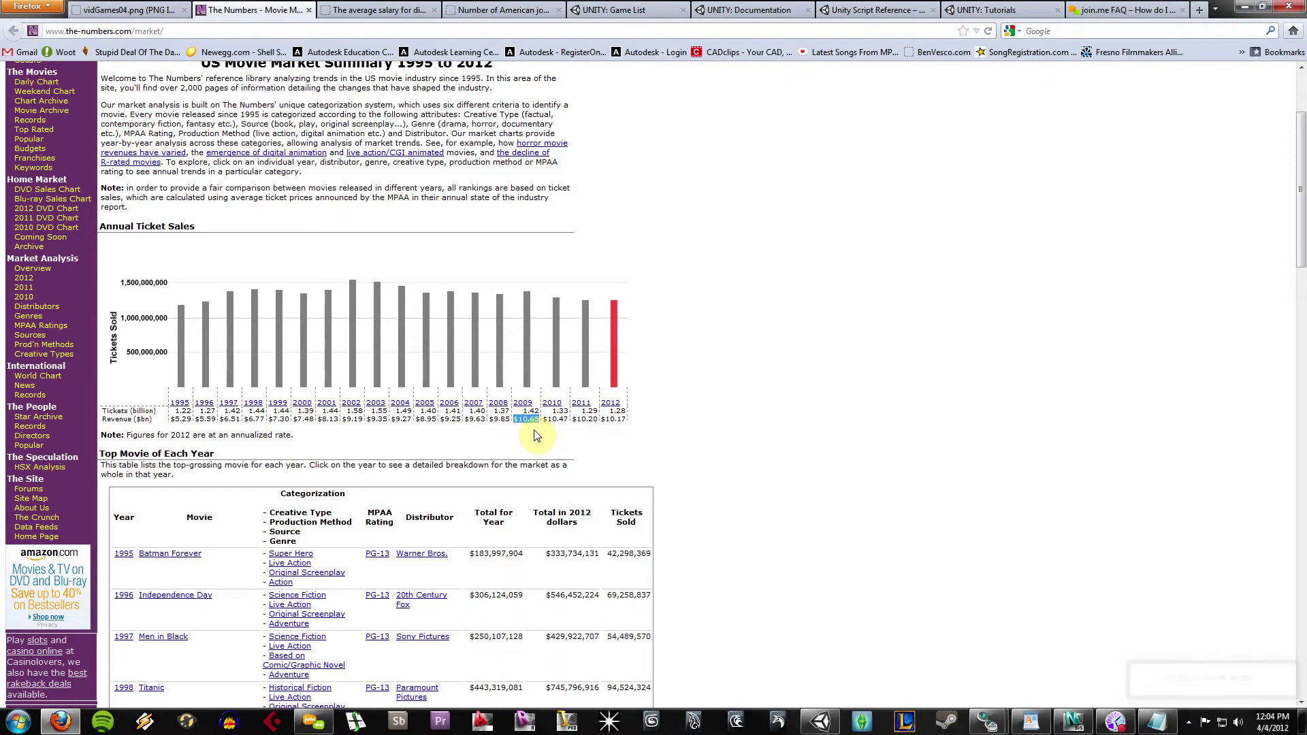
click(536, 420)
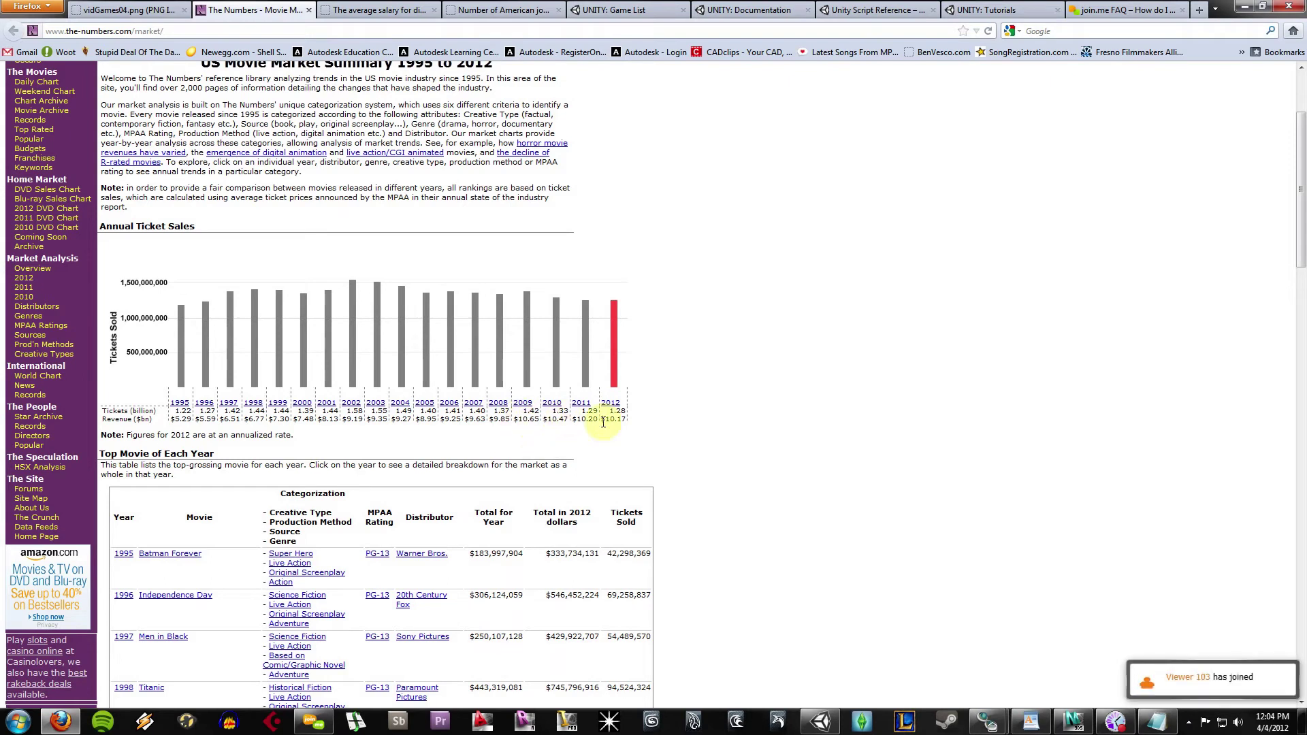
drag(625, 420, 604, 422)
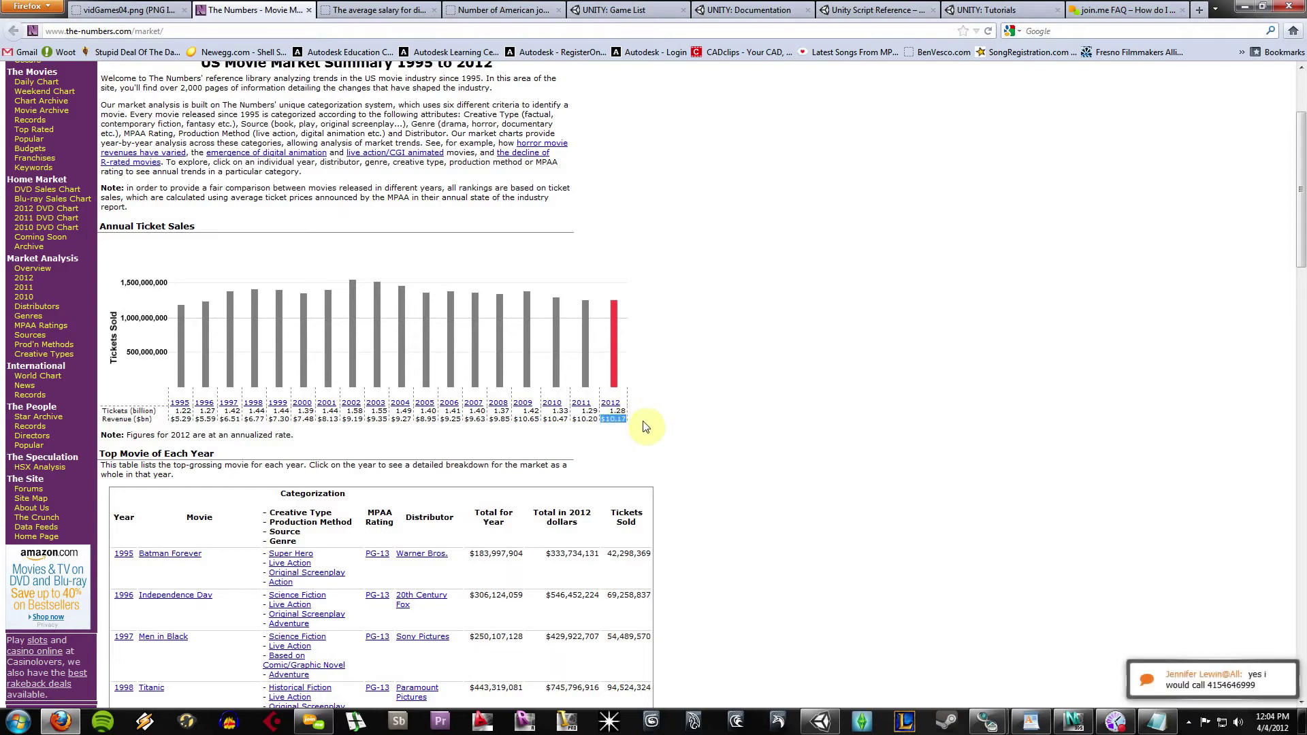
click(140, 9)
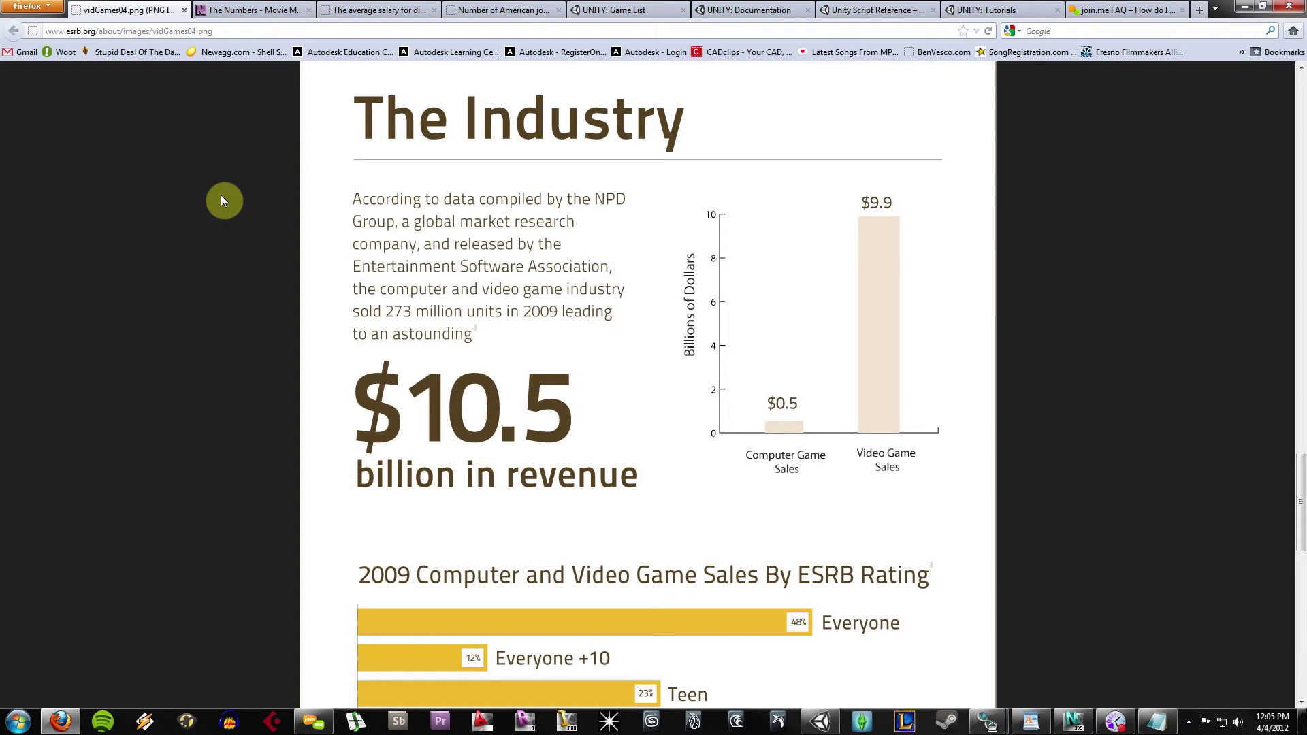
Open the GrabStats page on average salary for entertainment software employees.
click(252, 9)
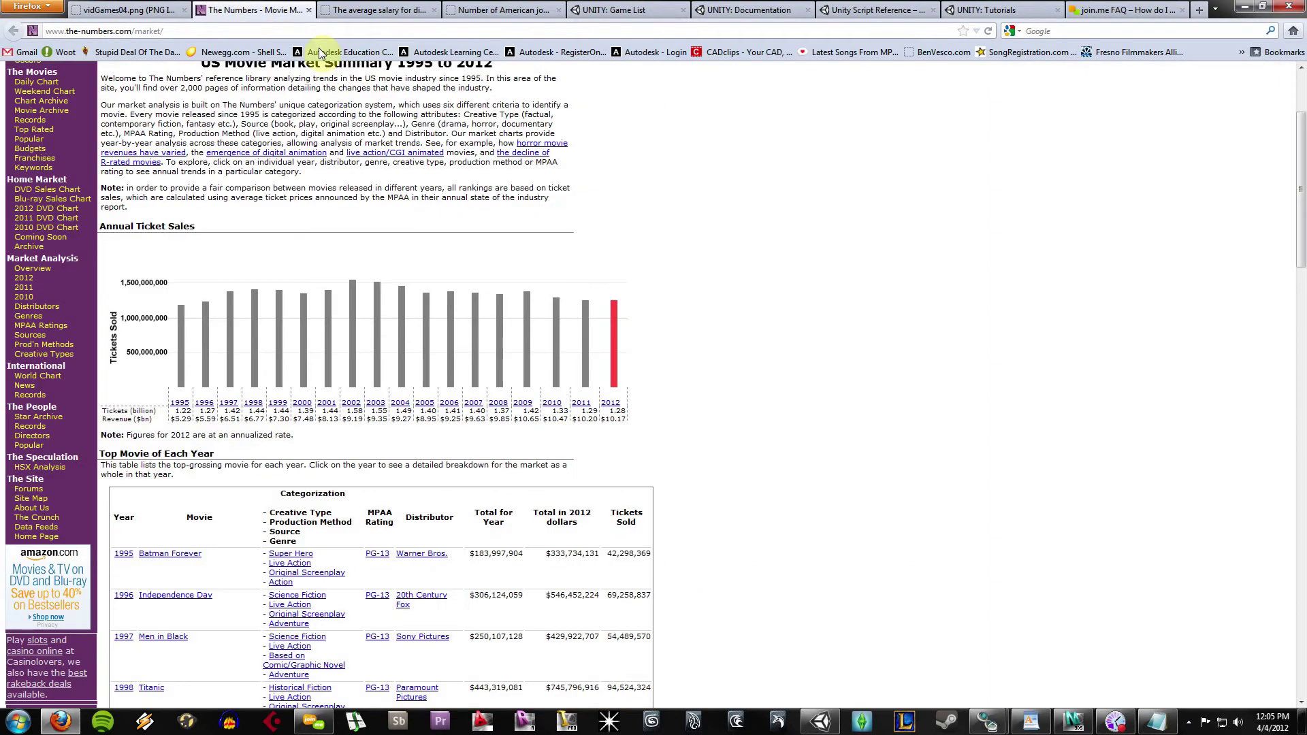
click(393, 13)
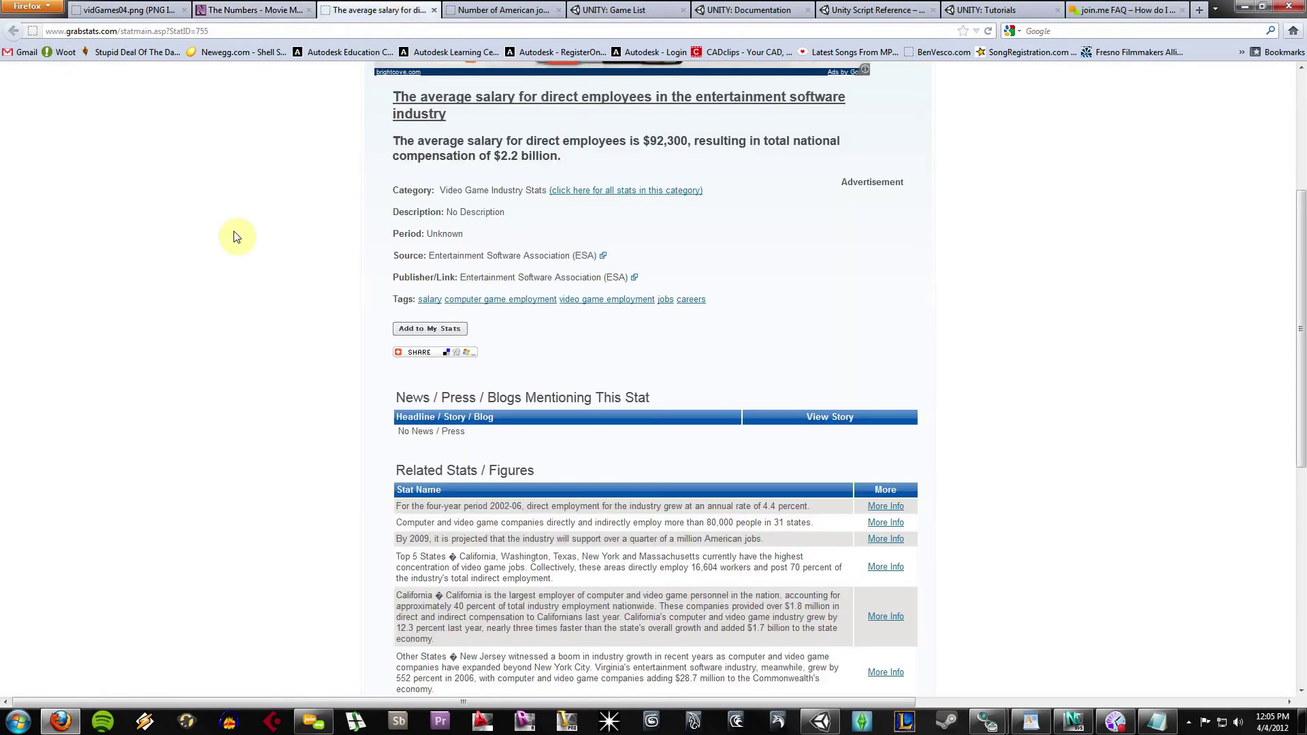
click(247, 7)
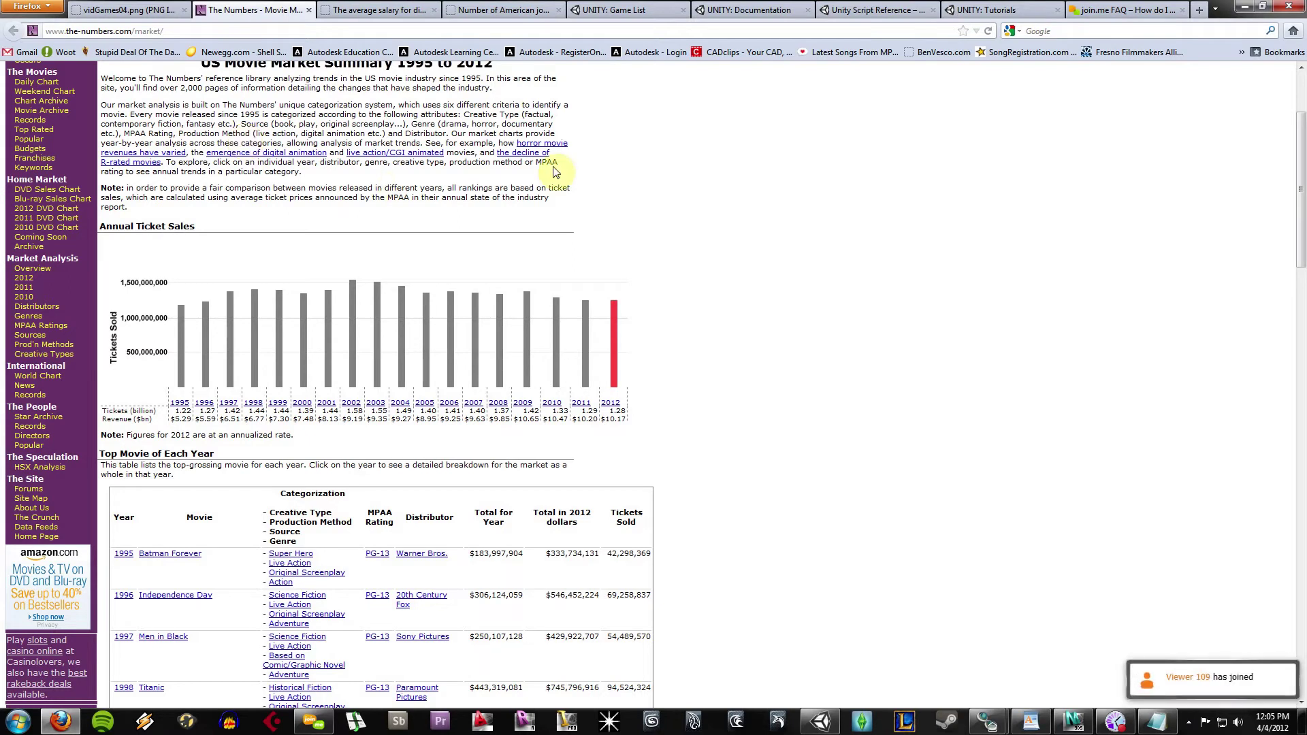
click(378, 9)
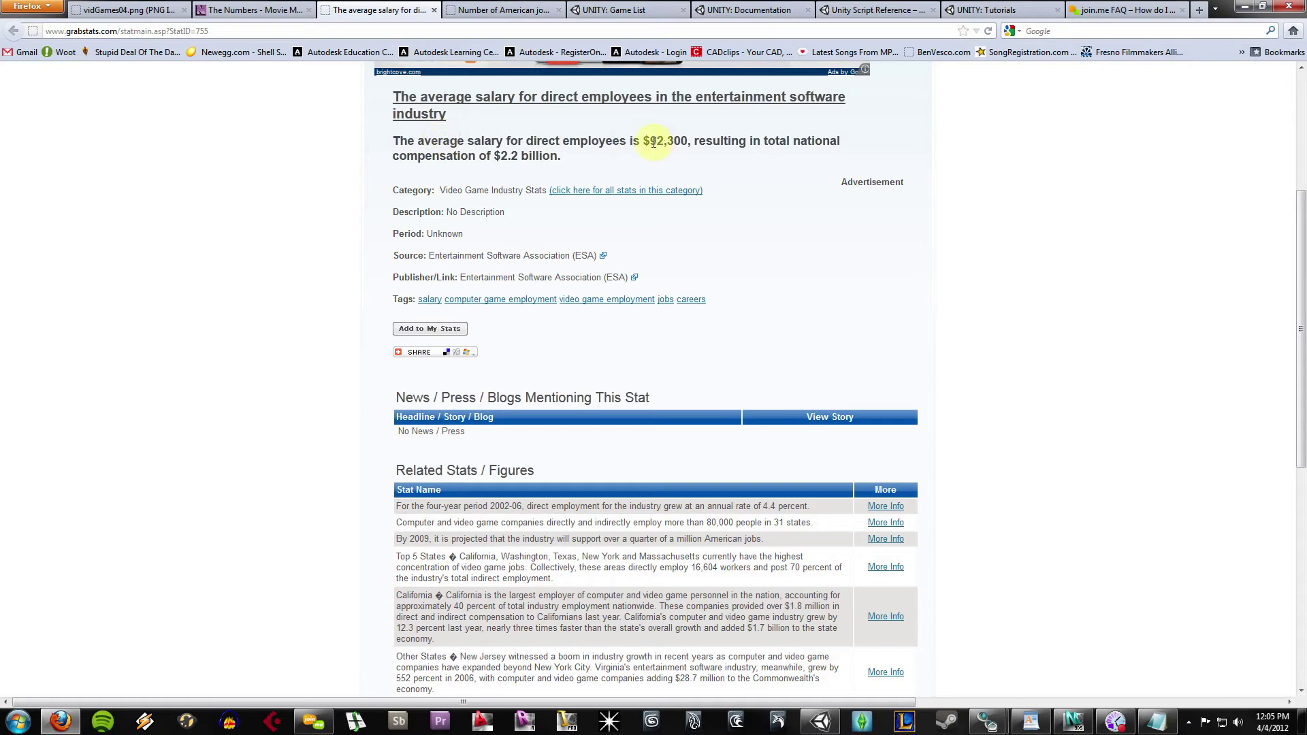
Highlight the $92,300 salary figure and the Entertainment Software Association (ESA) source.
drag(643, 142, 688, 141)
click(751, 141)
drag(429, 256, 599, 259)
click(734, 256)
Open the 2009 projected American jobs stat and highlight its heading.
click(472, 8)
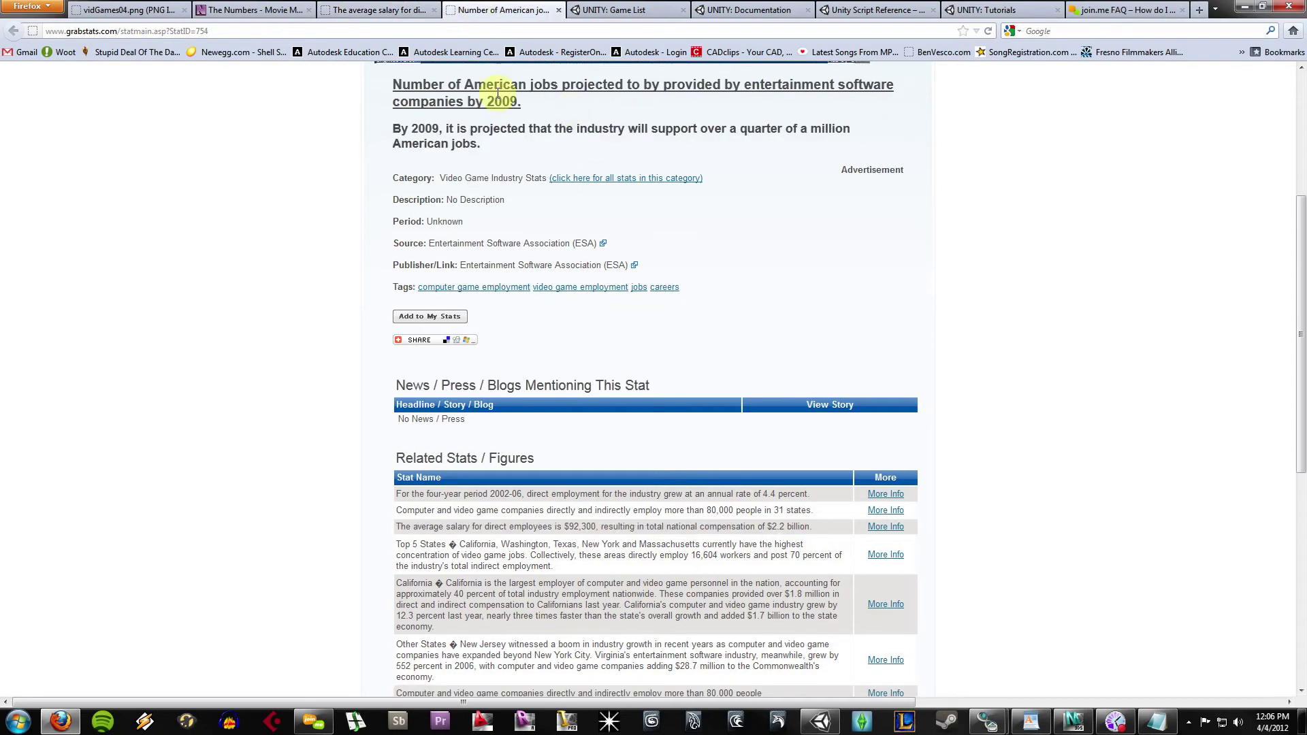
drag(600, 113, 394, 88)
click(460, 143)
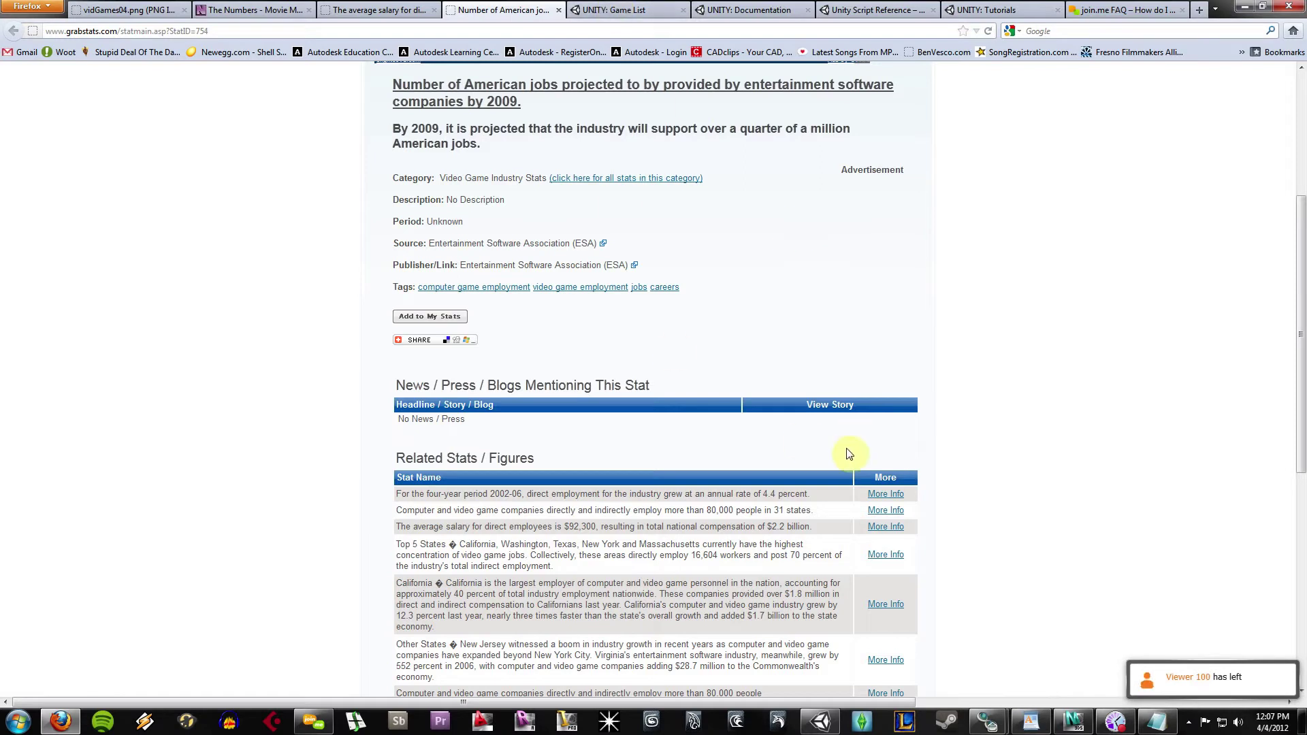
Restore the Unity editor with the SnowLevel project's untitled scene from the taskbar.
click(820, 721)
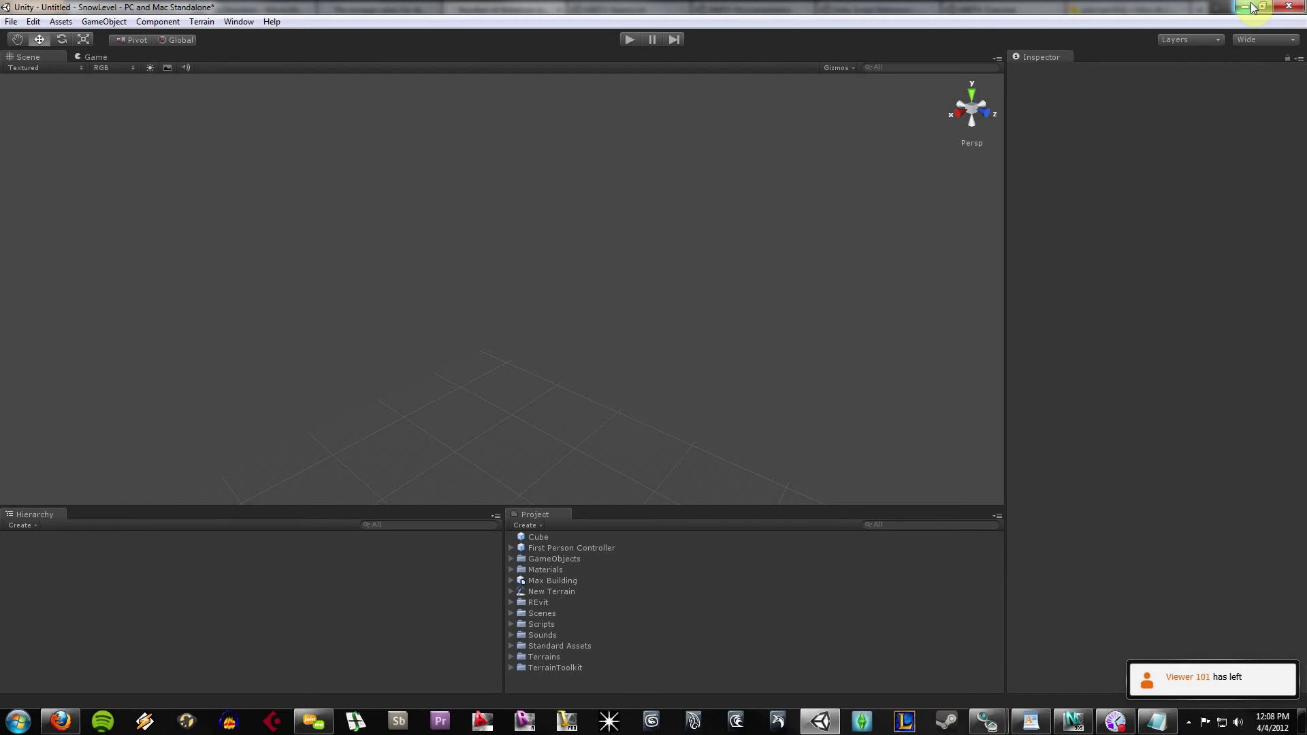
Minimize Unity and show the 'UNITY: Game List' page in Firefox.
click(1252, 8)
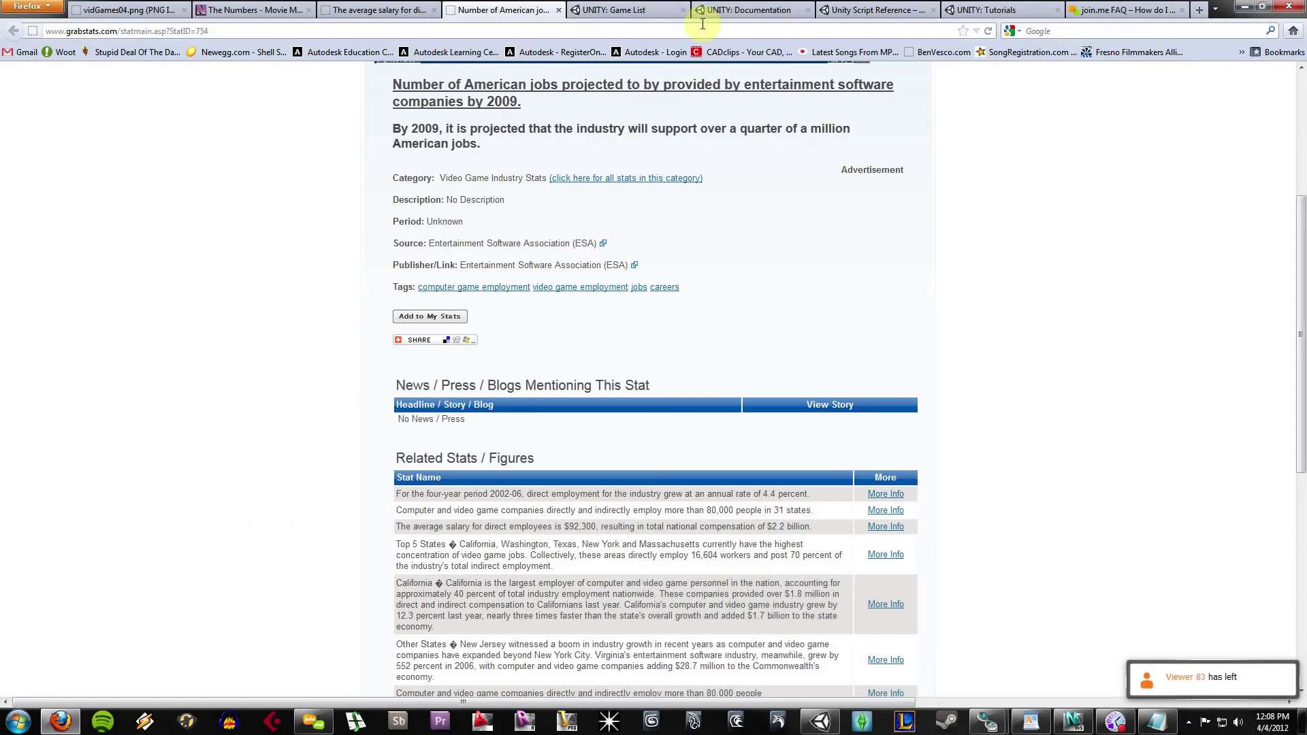
click(616, 10)
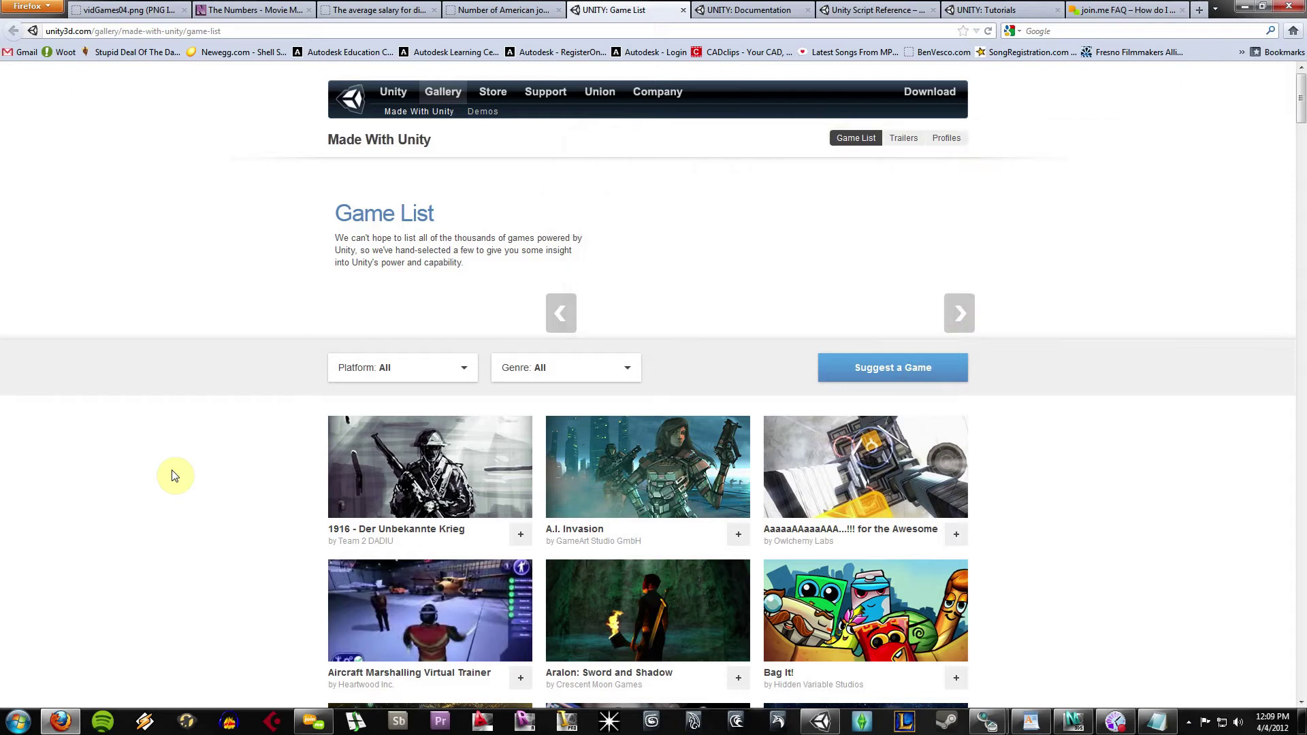
click(461, 373)
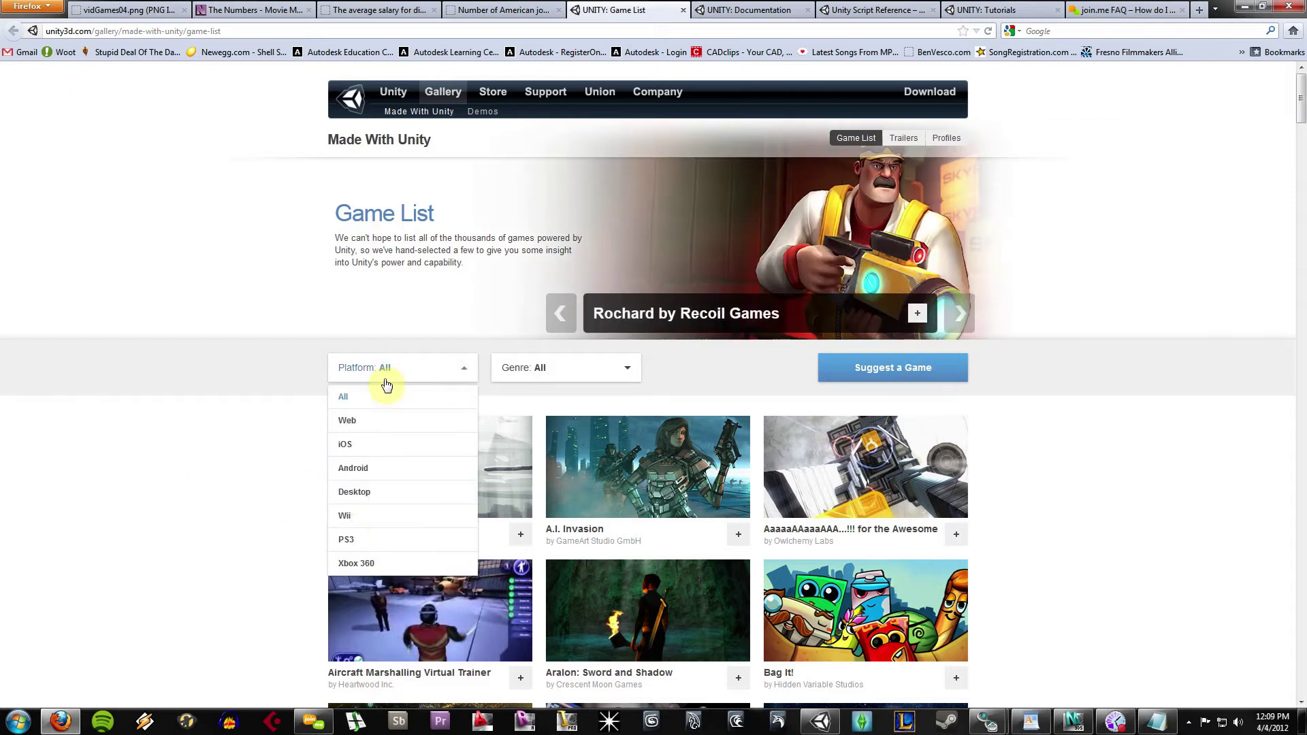
click(286, 356)
scroll(398, 369, down, 4)
scroll(408, 368, up, 4)
click(429, 369)
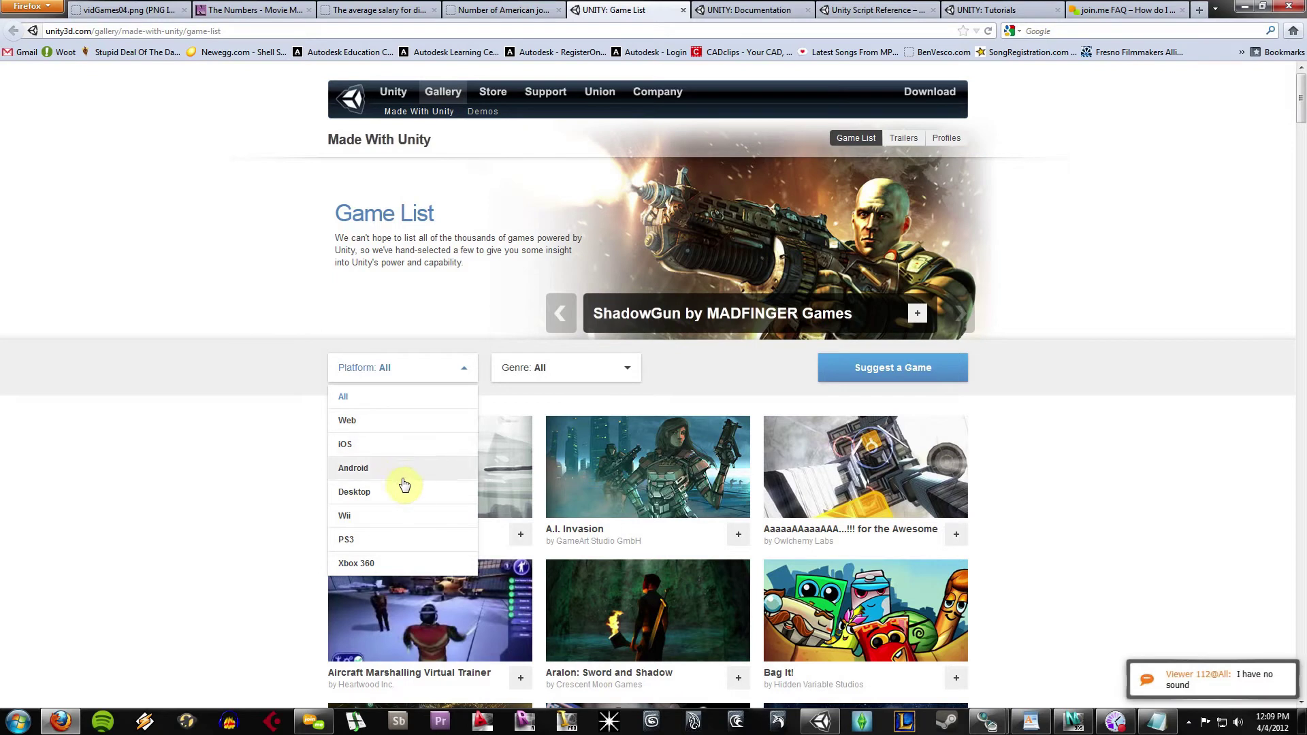
click(234, 554)
click(435, 372)
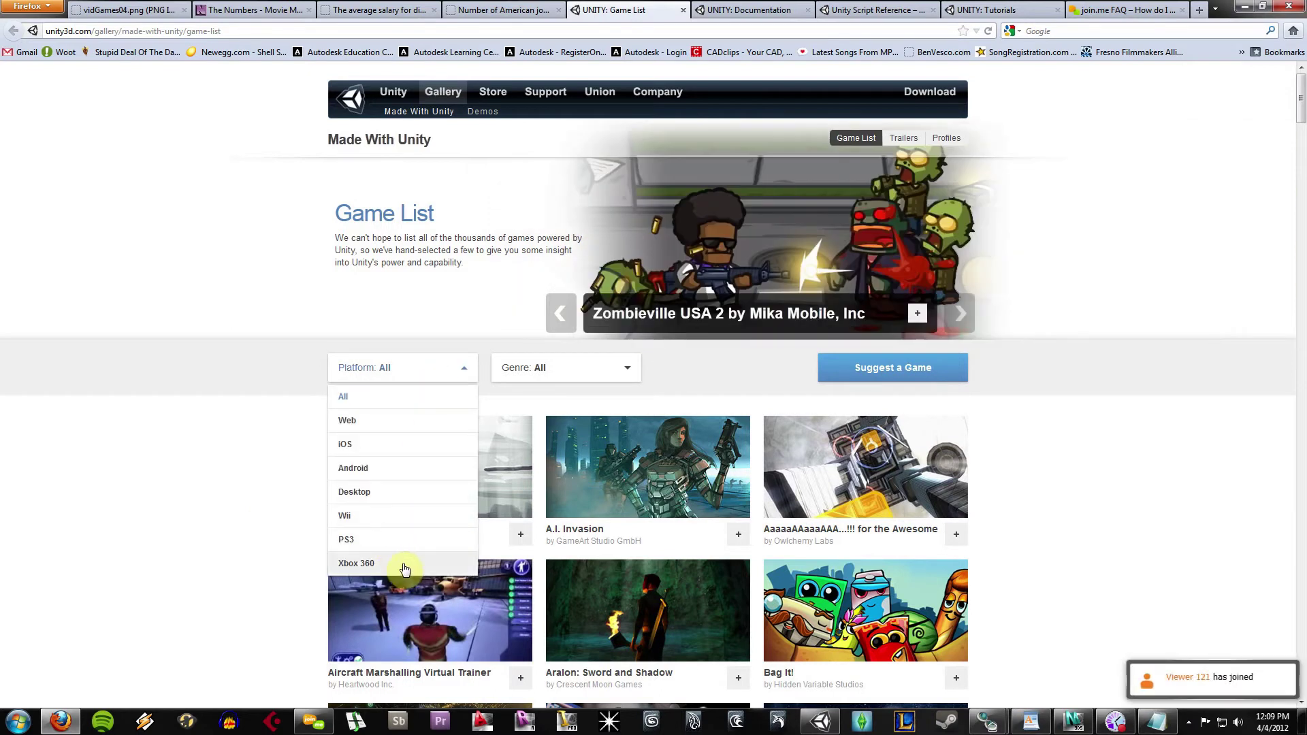
click(1133, 473)
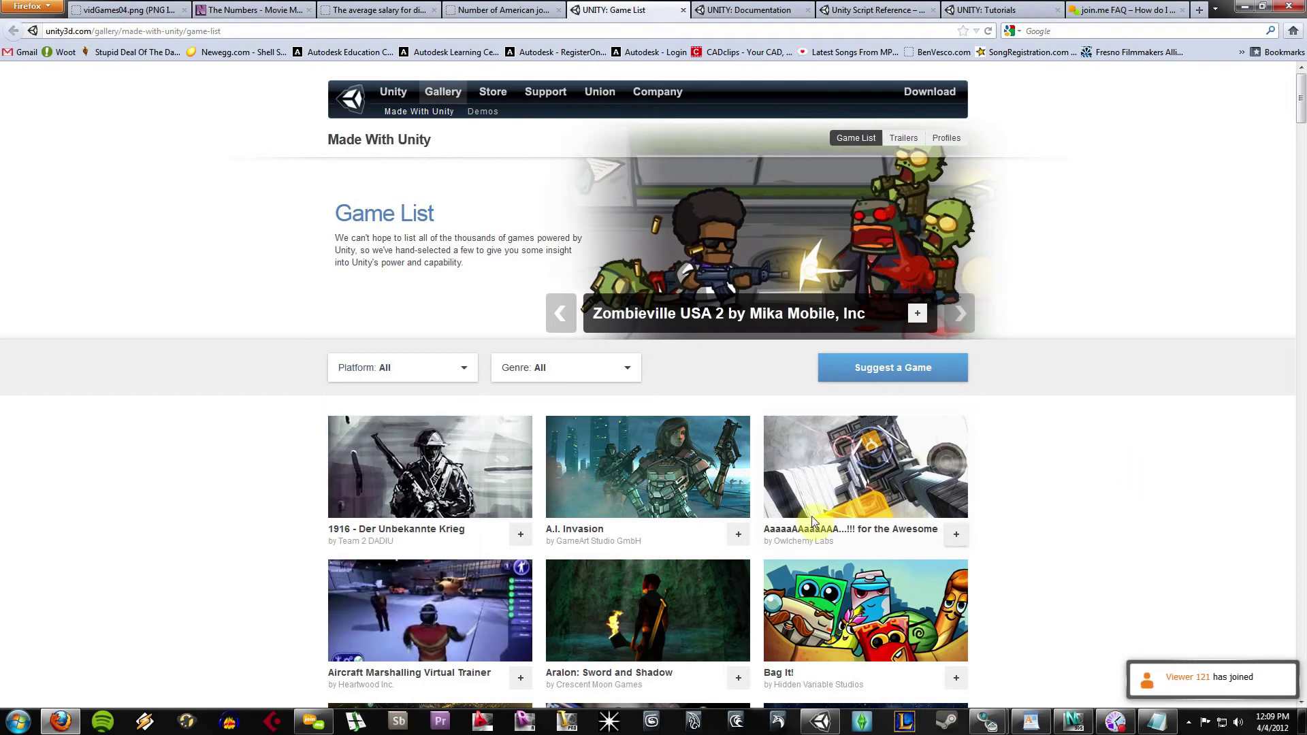
click(412, 377)
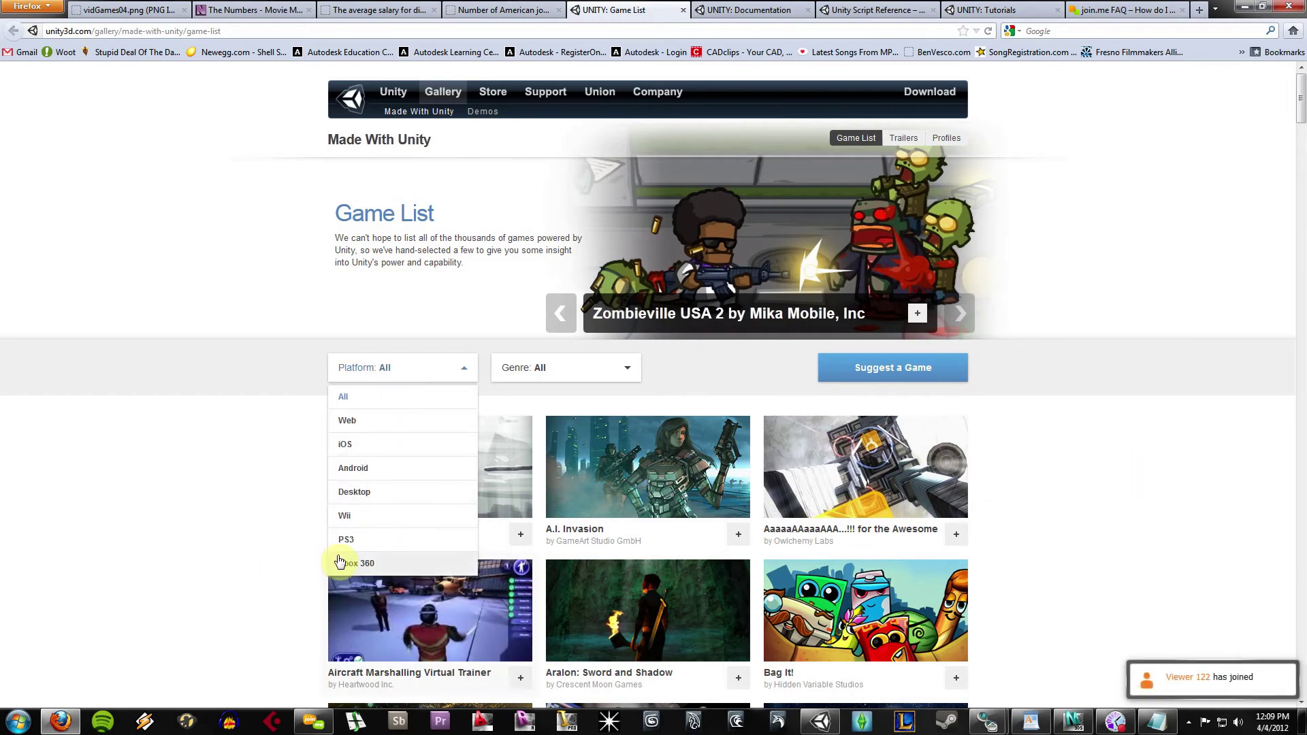
click(209, 410)
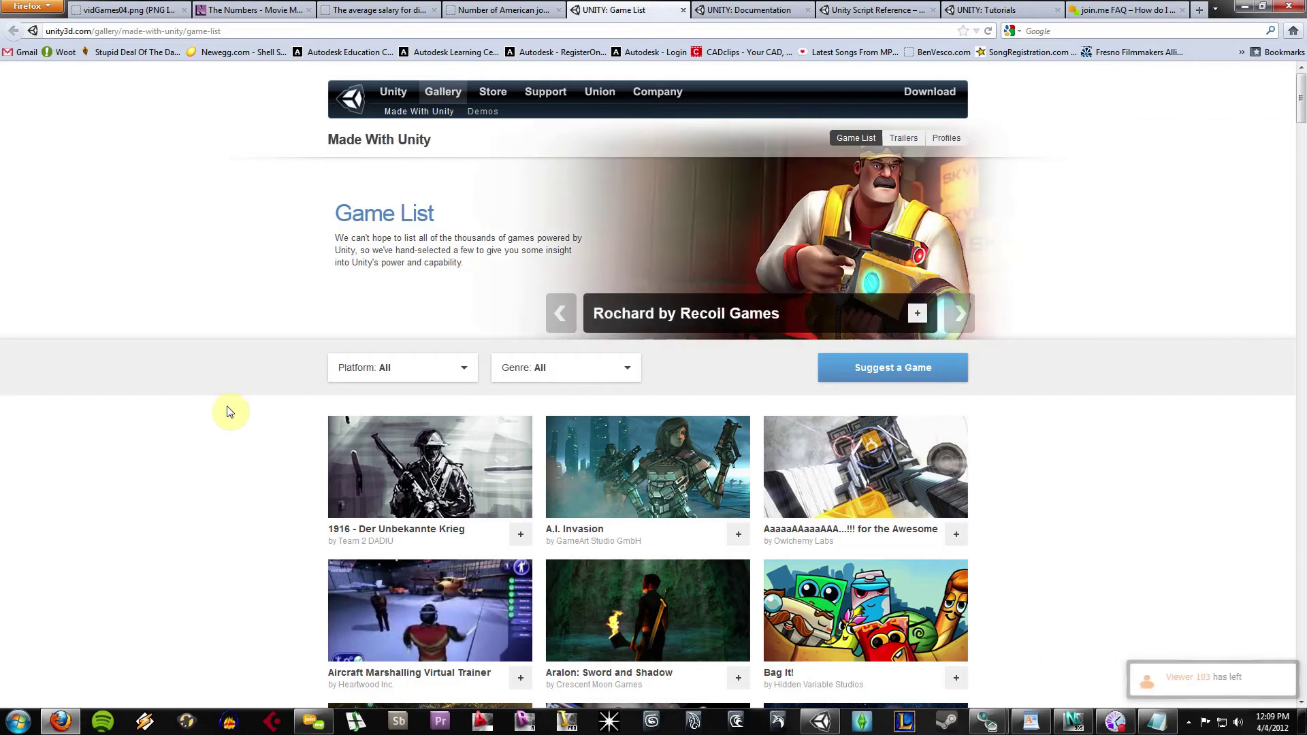
scroll(228, 477, down, 5)
scroll(228, 479, down, 6)
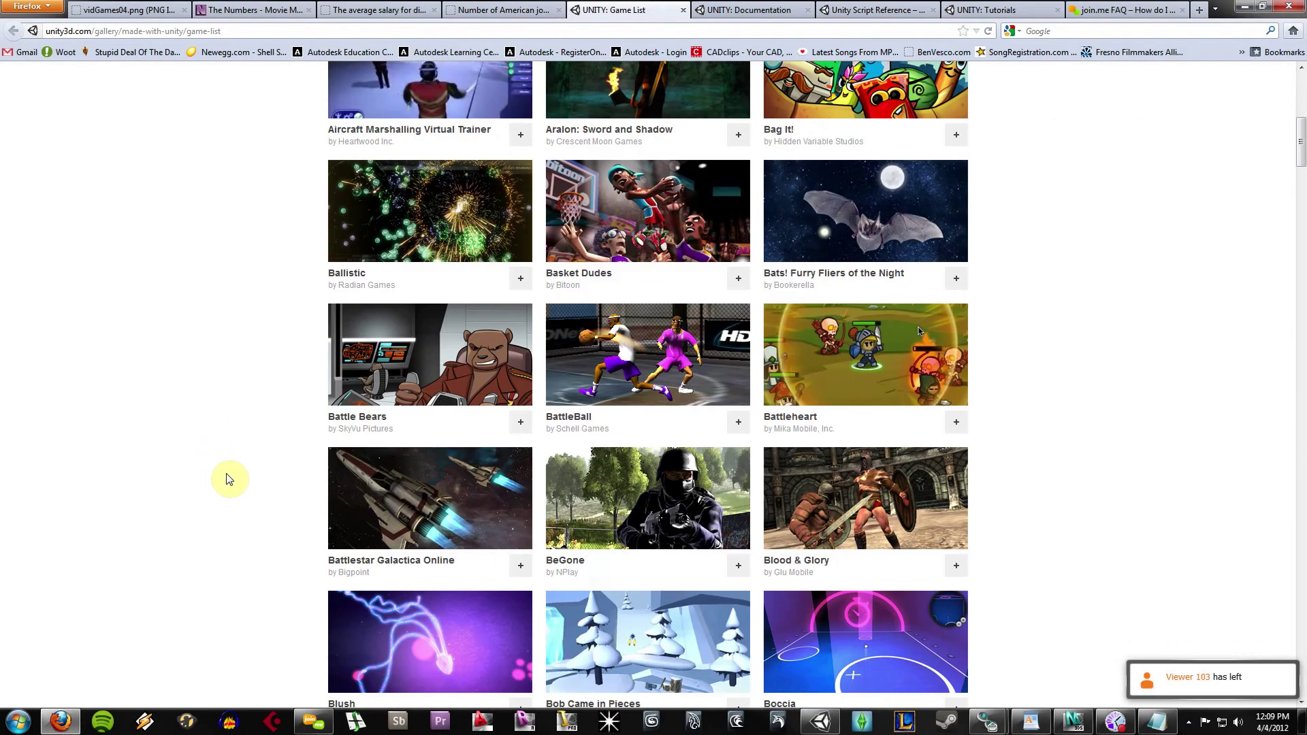
scroll(228, 479, up, 3)
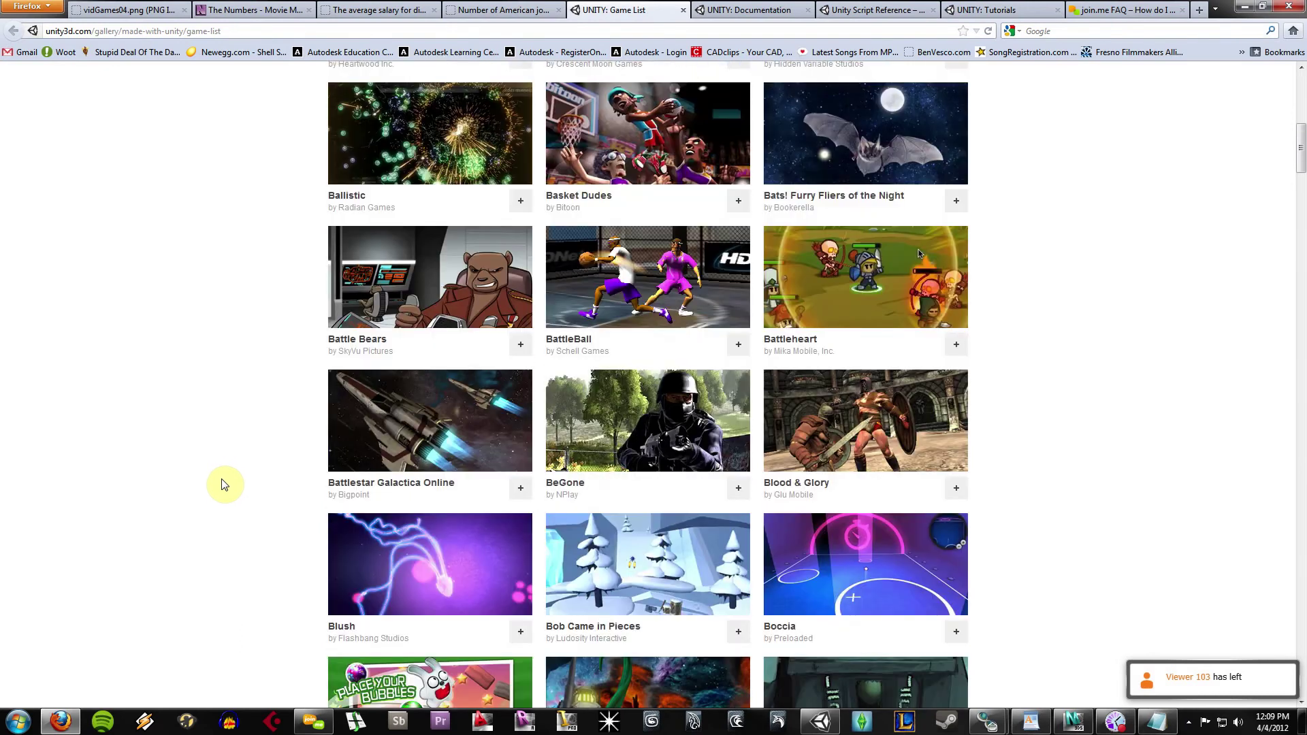
scroll(225, 485, up, 2)
scroll(223, 486, down, 2)
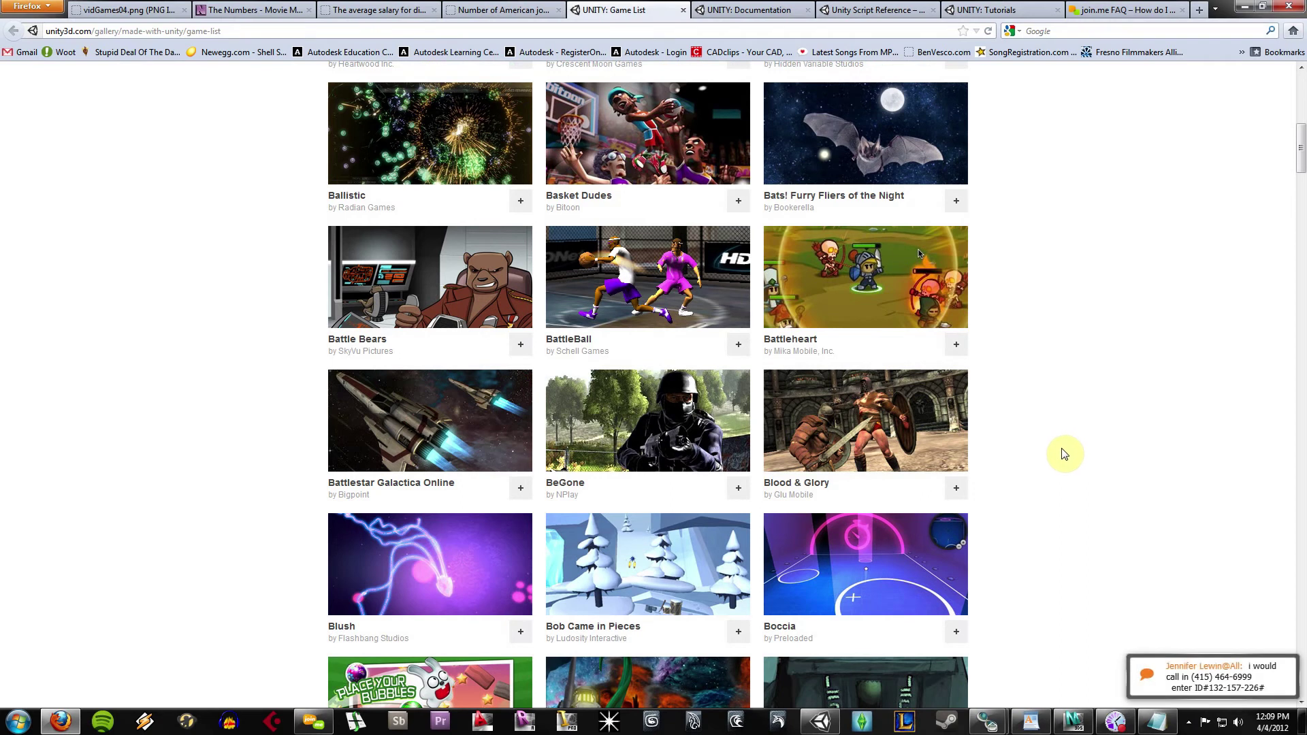
scroll(1065, 453, down, 2)
scroll(1049, 509, down, 3)
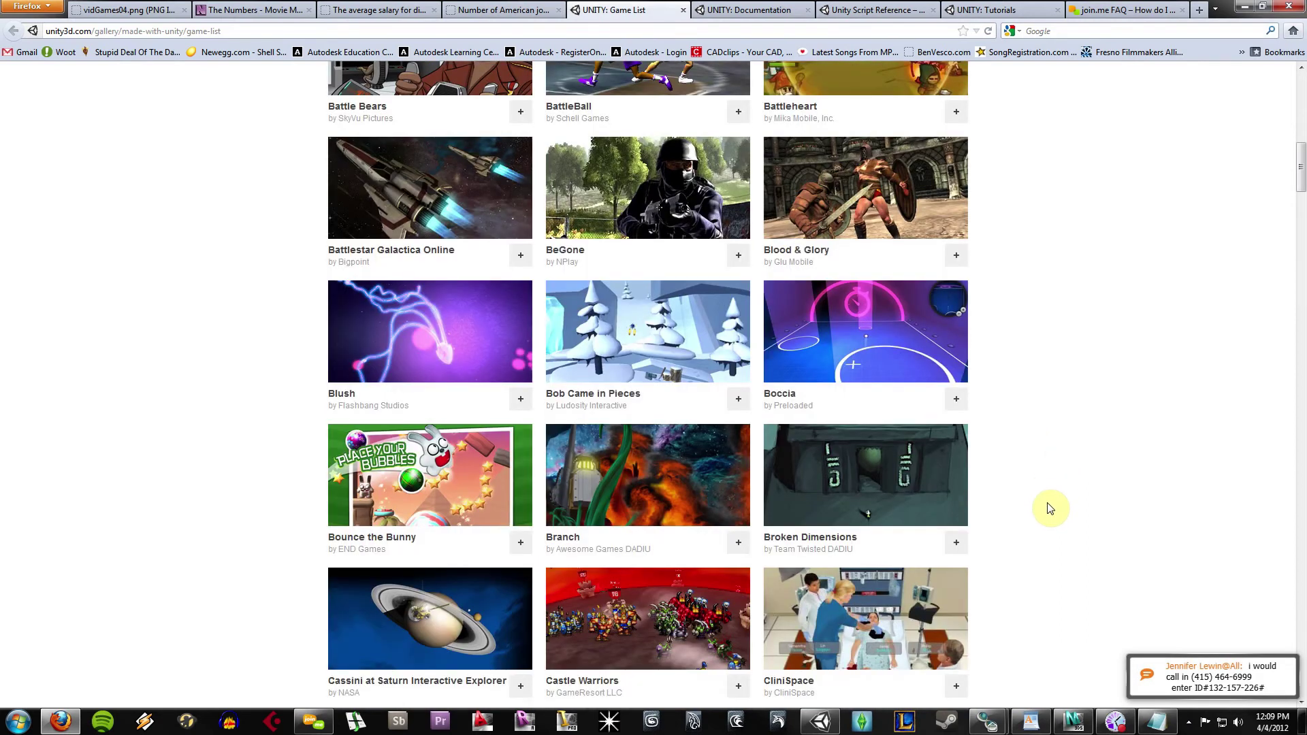
scroll(1050, 505, down, 7)
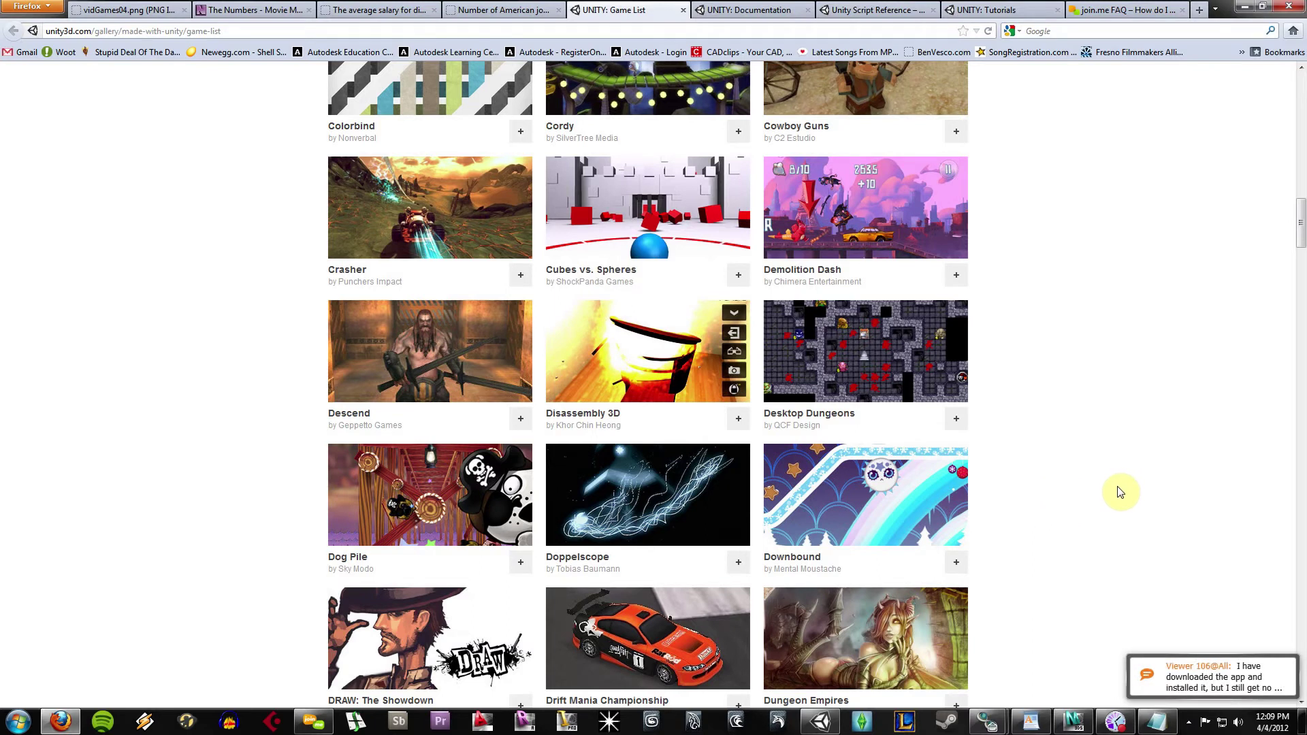
scroll(1125, 492, down, 2)
scroll(1124, 492, down, 2)
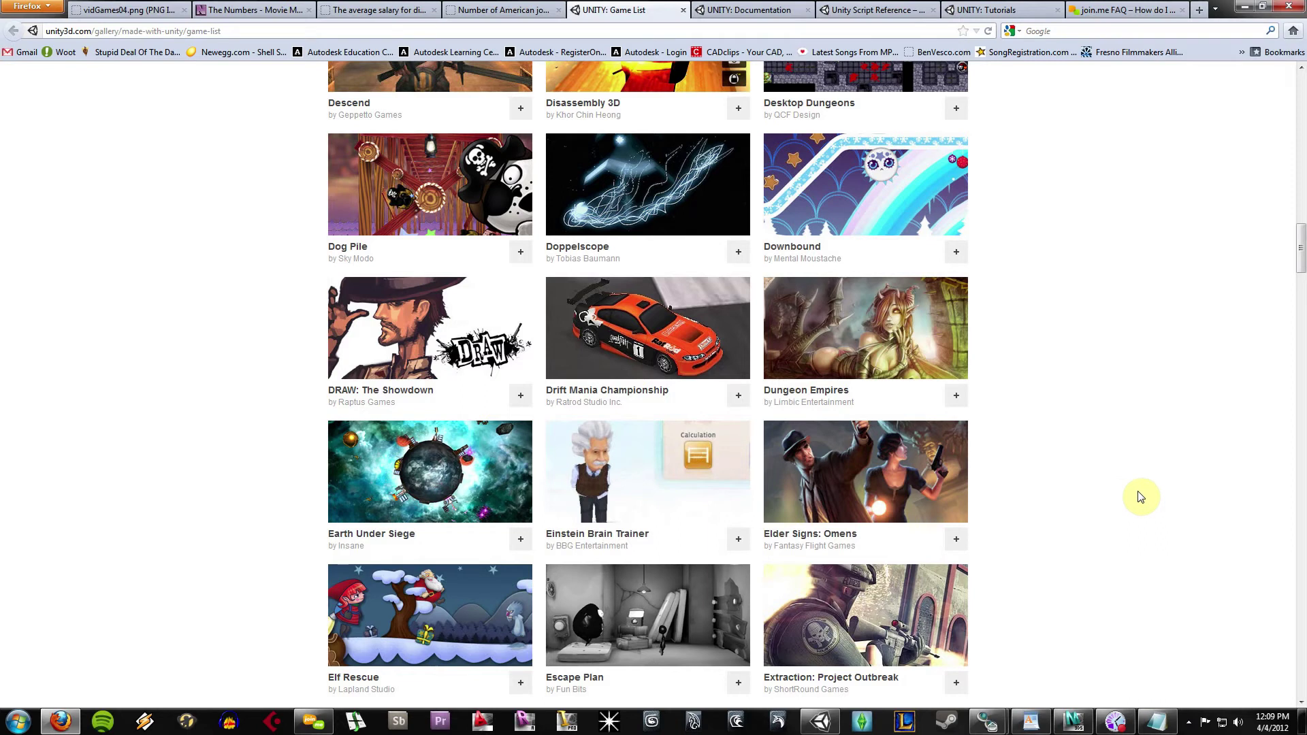
scroll(1141, 497, down, 3)
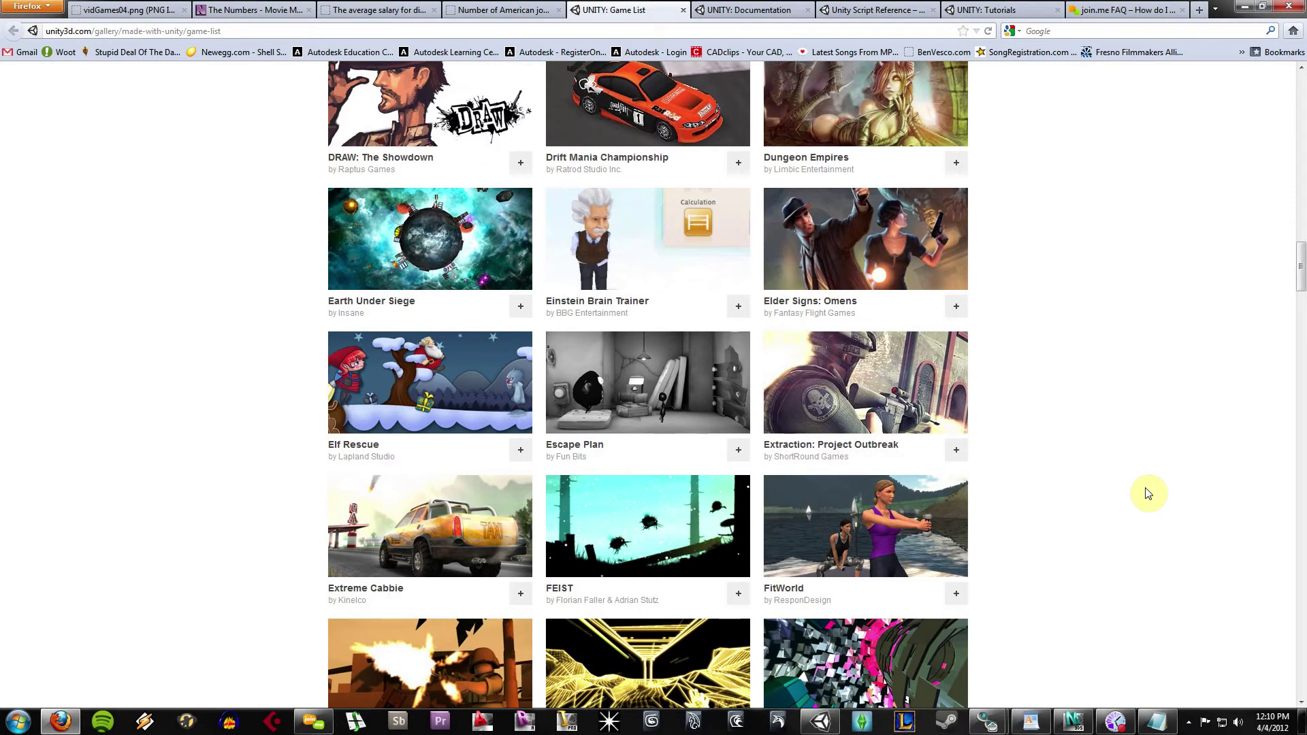
scroll(1148, 494, down, 1)
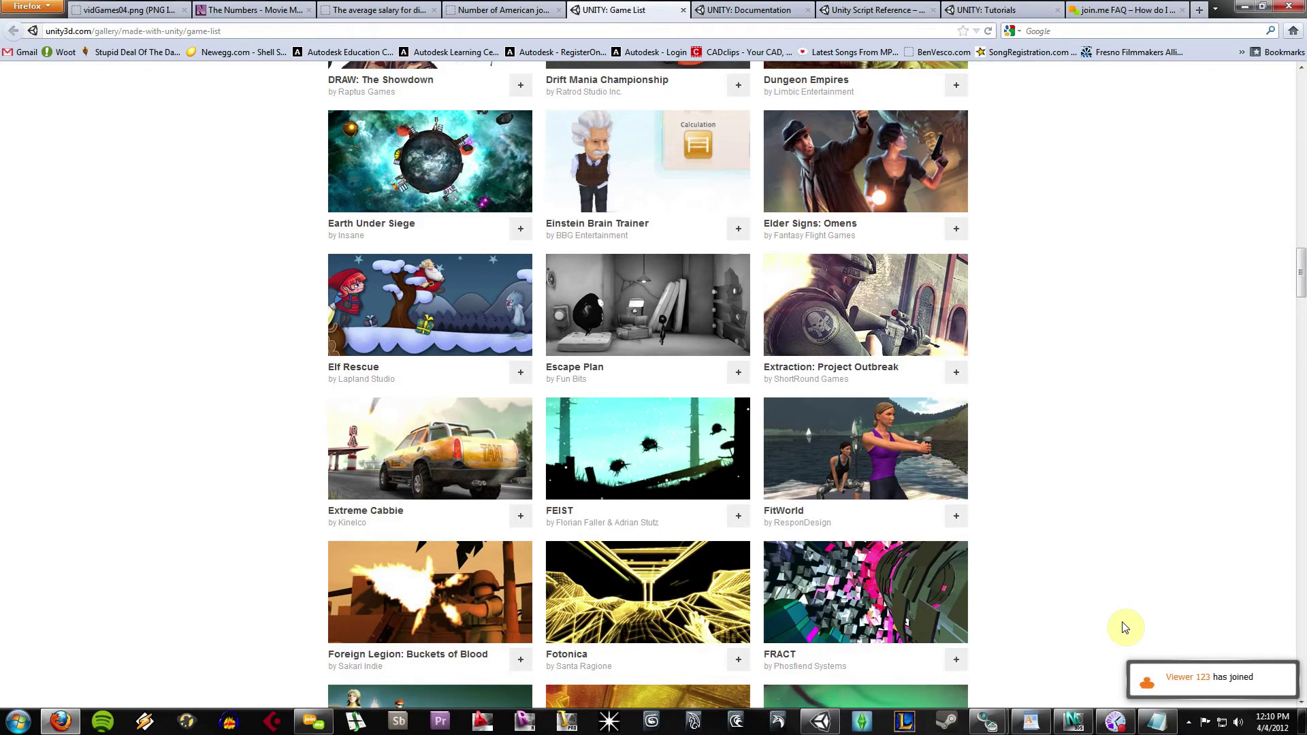
scroll(1125, 628, up, 20)
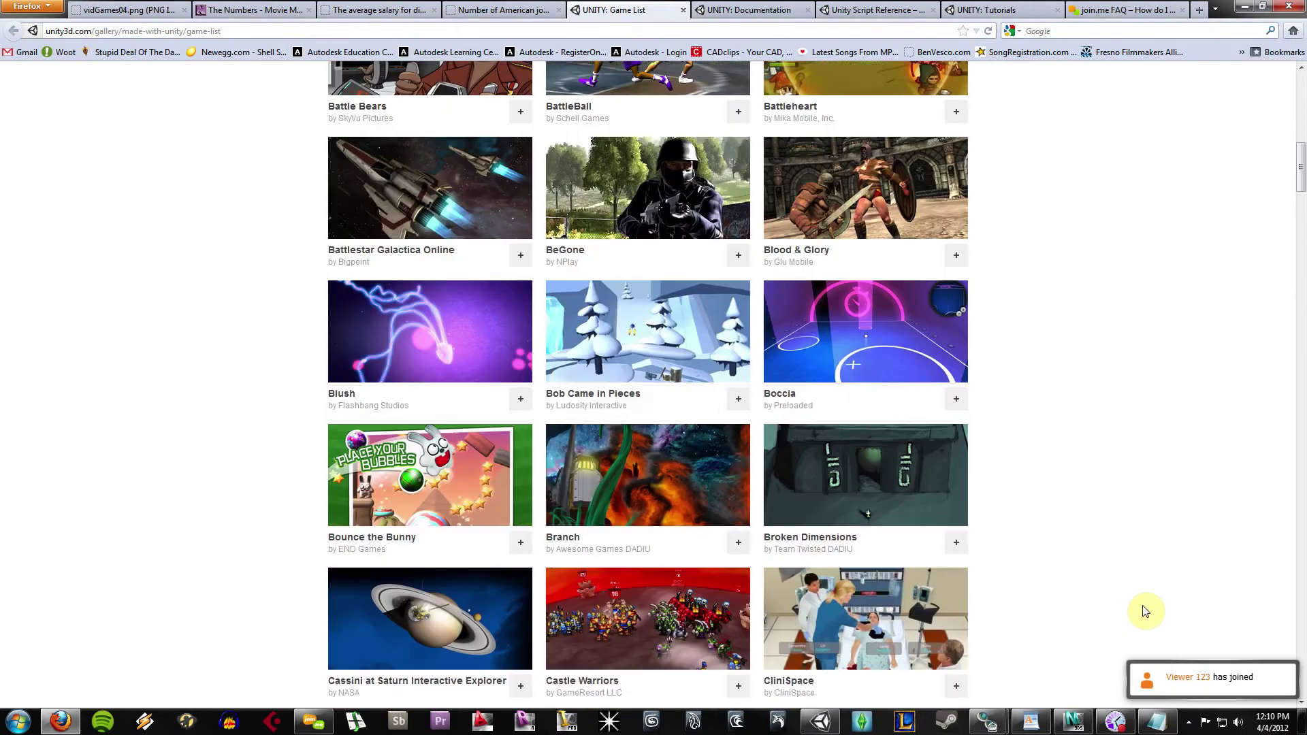
scroll(1143, 613, up, 6)
scroll(1144, 596, up, 2)
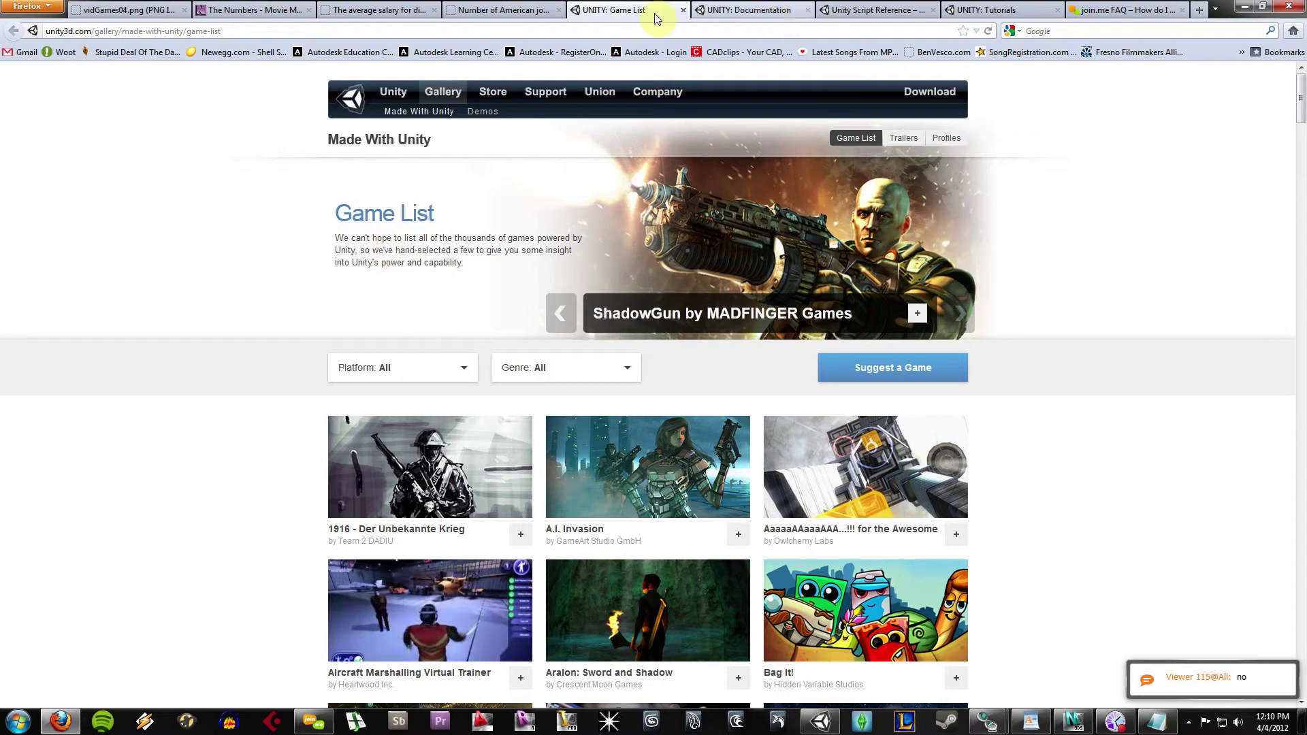
scroll(193, 462, down, 2)
scroll(190, 463, up, 2)
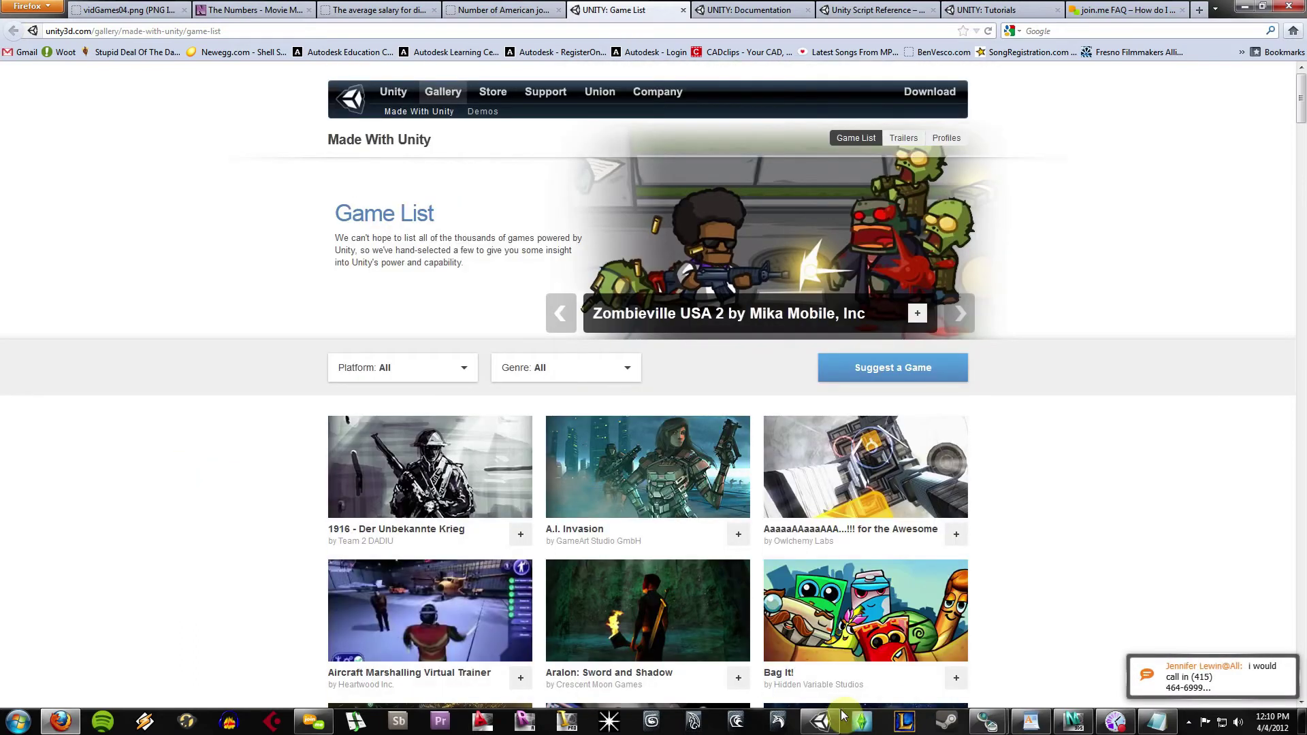
Switch from Firefox back to the Unity editor's empty untitled SnowLevel scene.
click(820, 722)
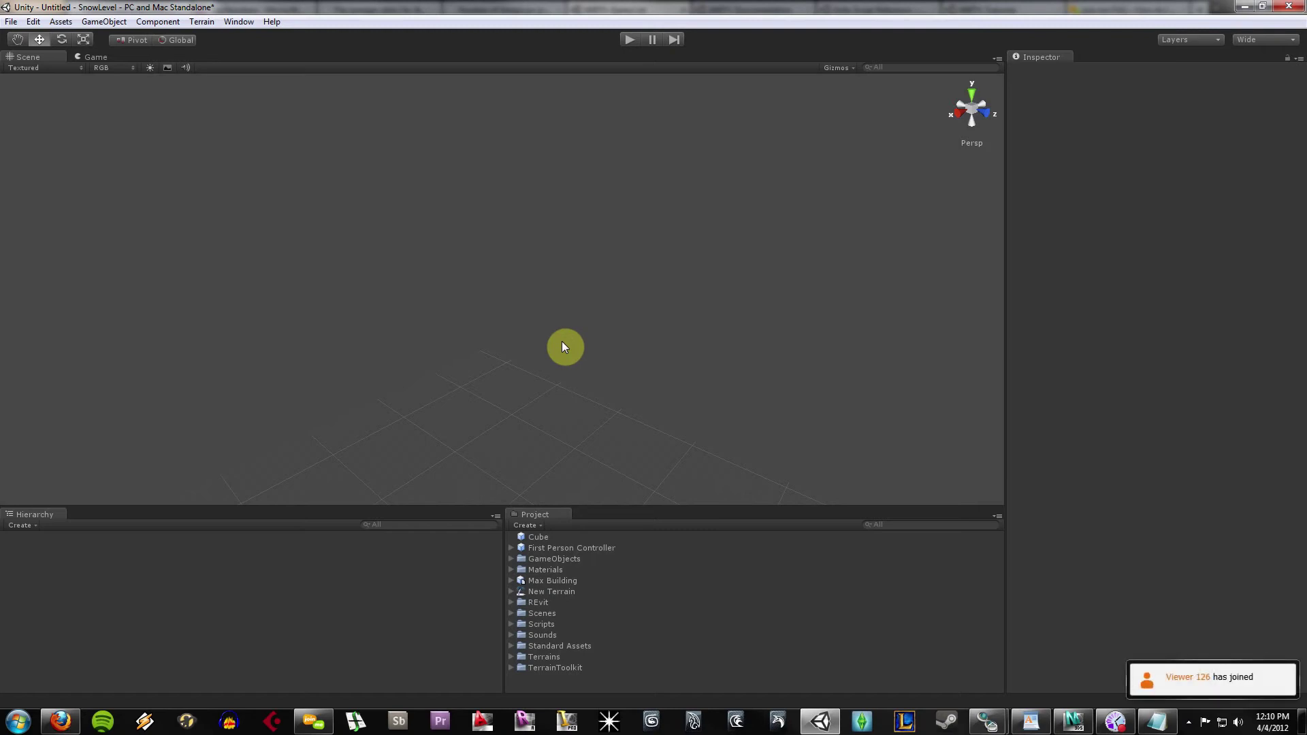
drag(376, 347, 770, 388)
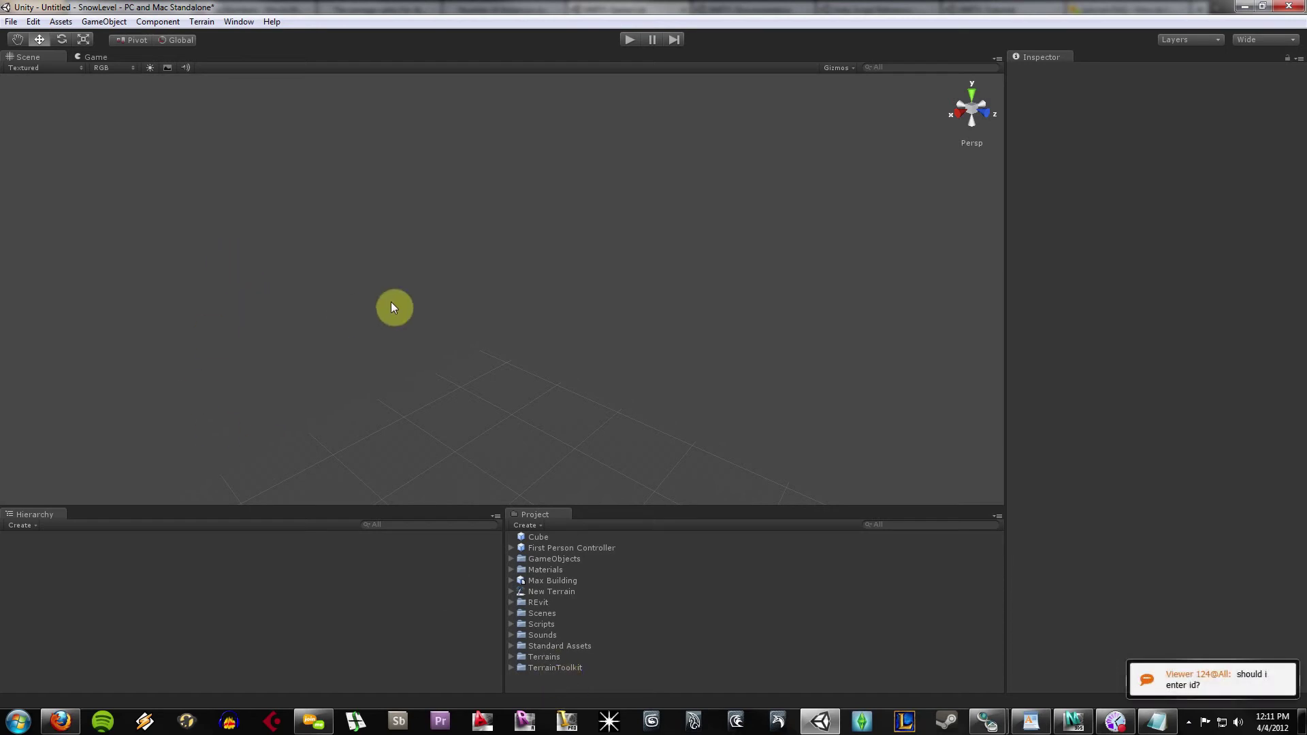
Create a Cube via GameObject > Create Other > Cube.
click(104, 21)
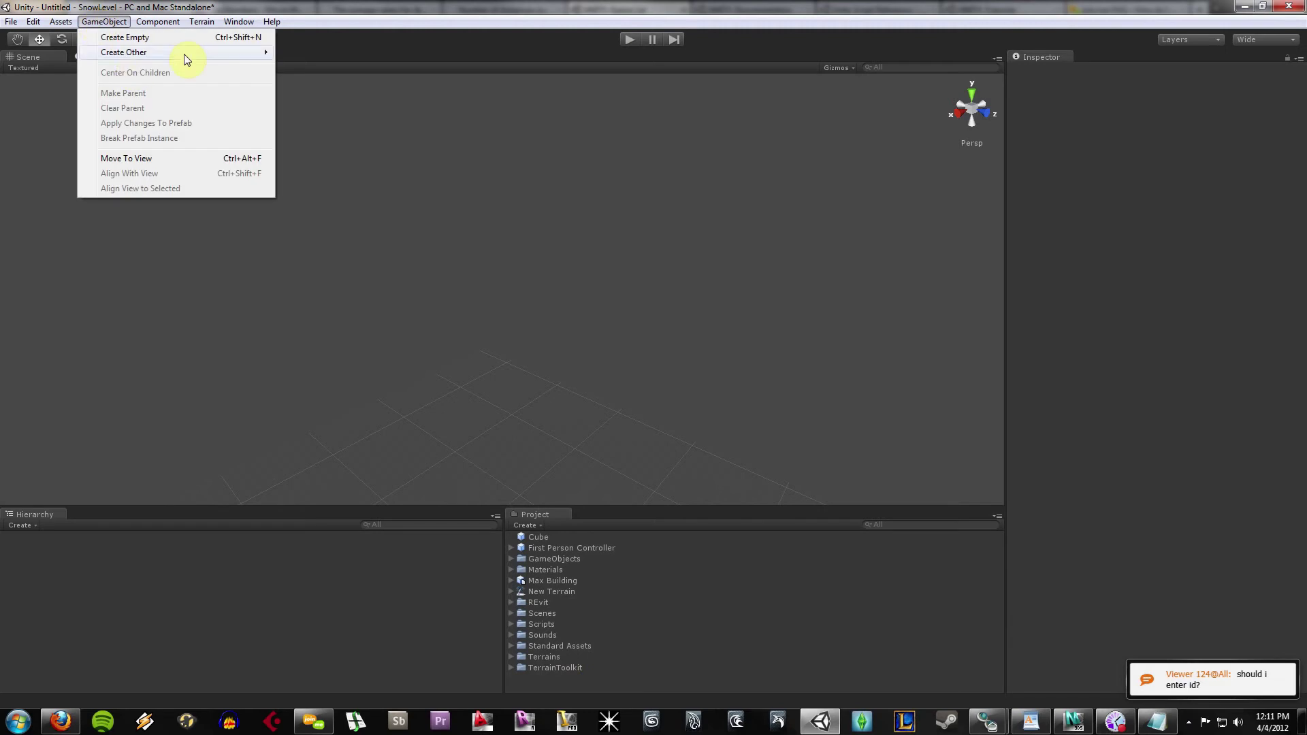
mouse_move(184, 55)
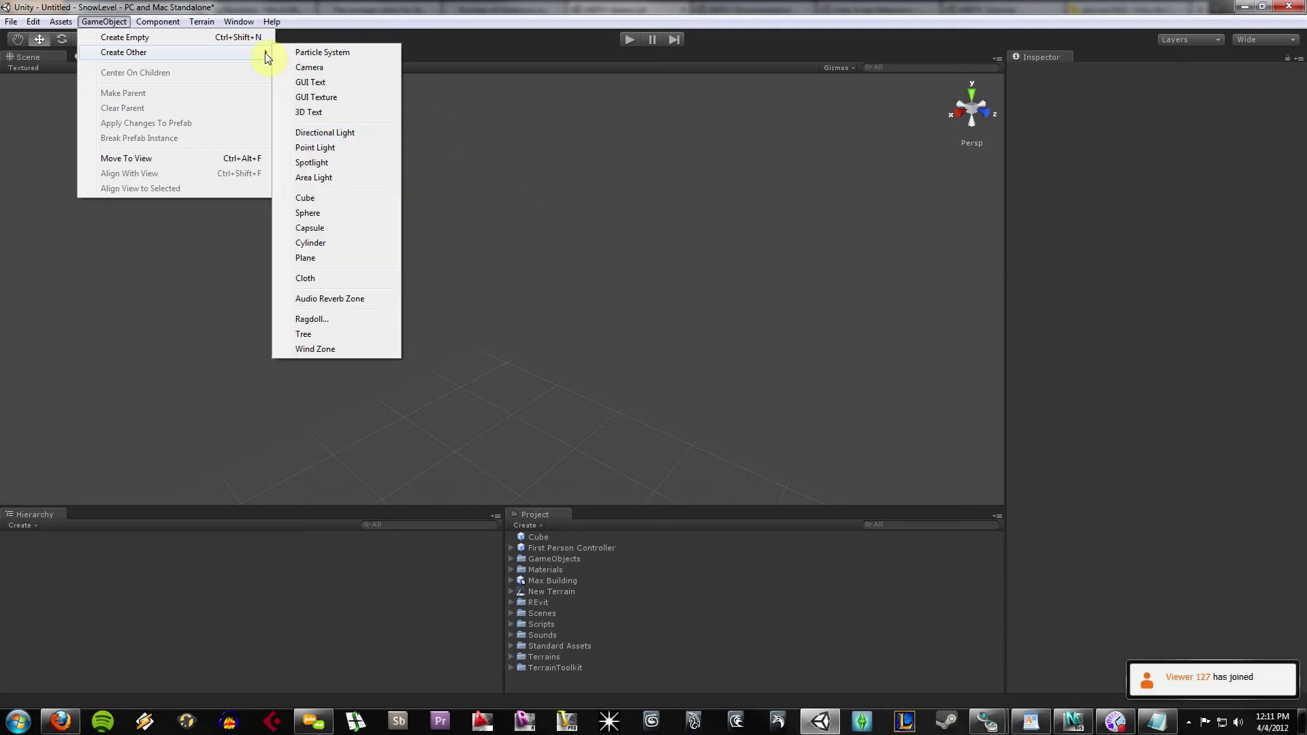
click(362, 198)
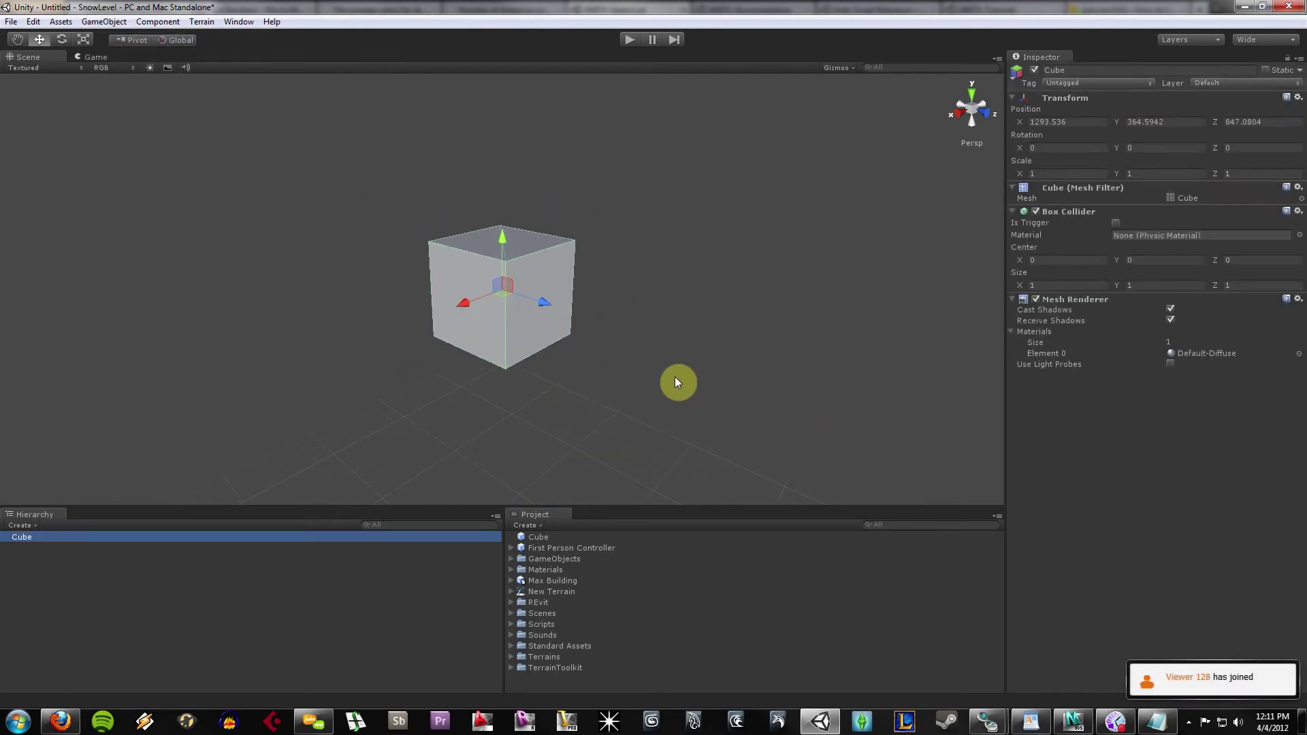
Frame the cube and scale it down along Y into a thin slab.
key(f)
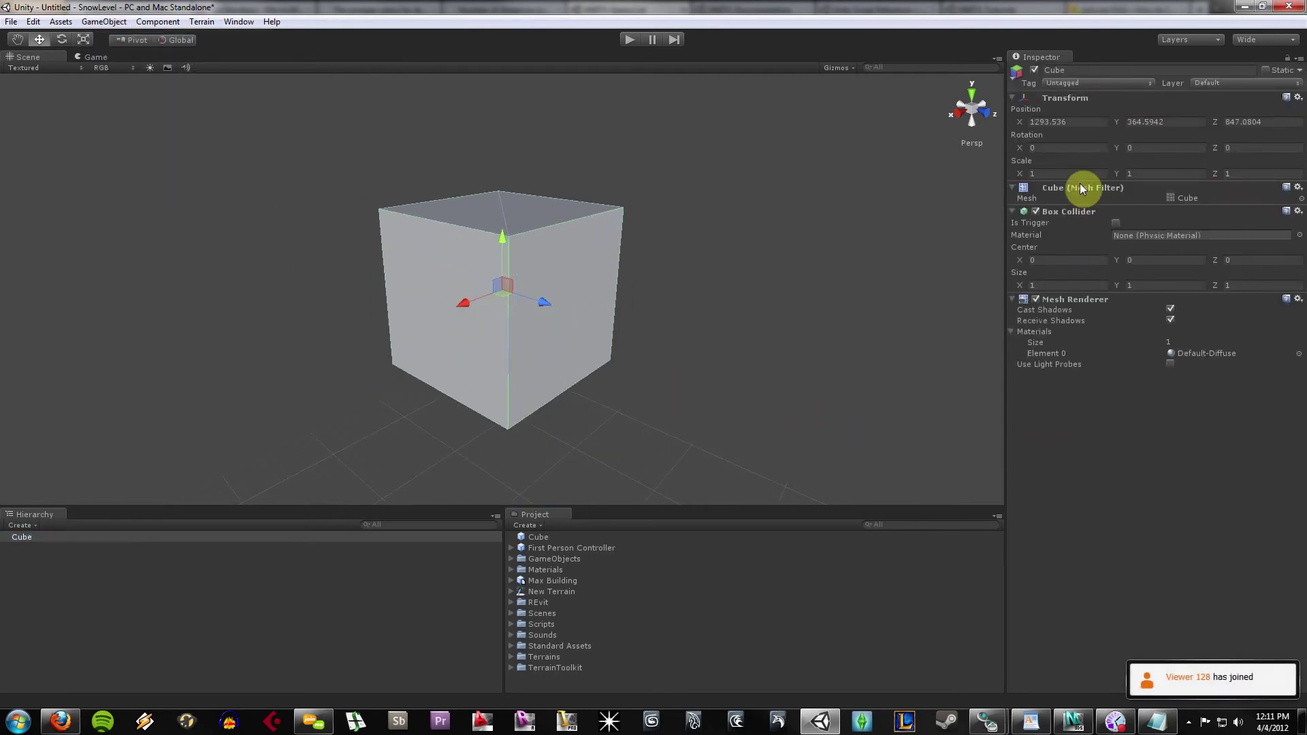
click(1076, 212)
click(1067, 213)
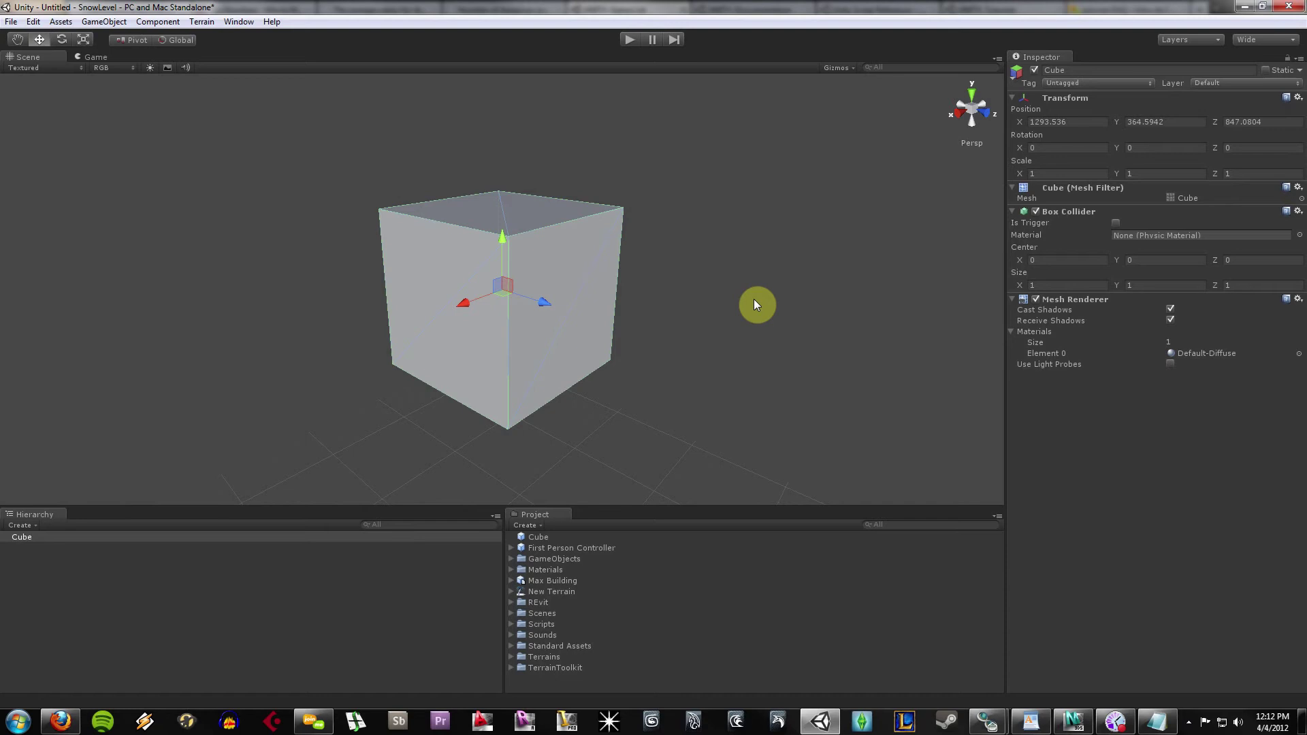
scroll(755, 300, down, 5)
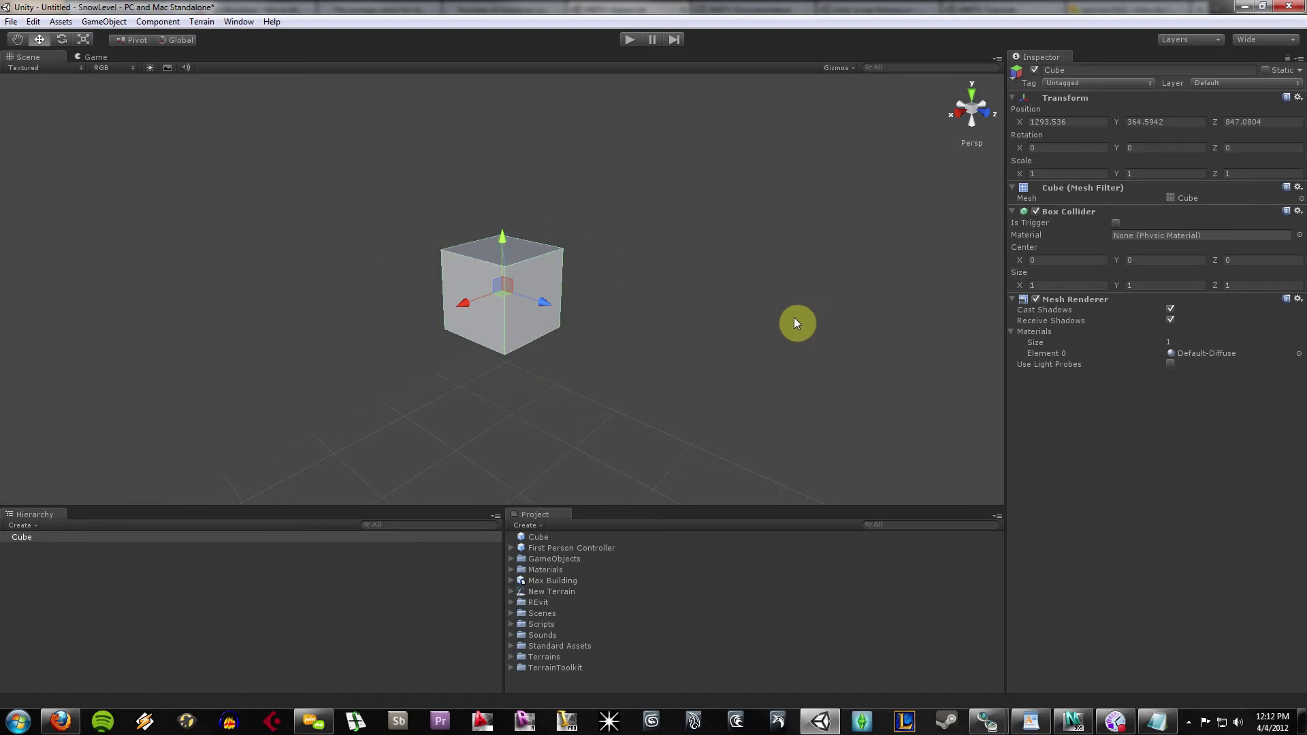
click(82, 41)
drag(504, 238, 505, 293)
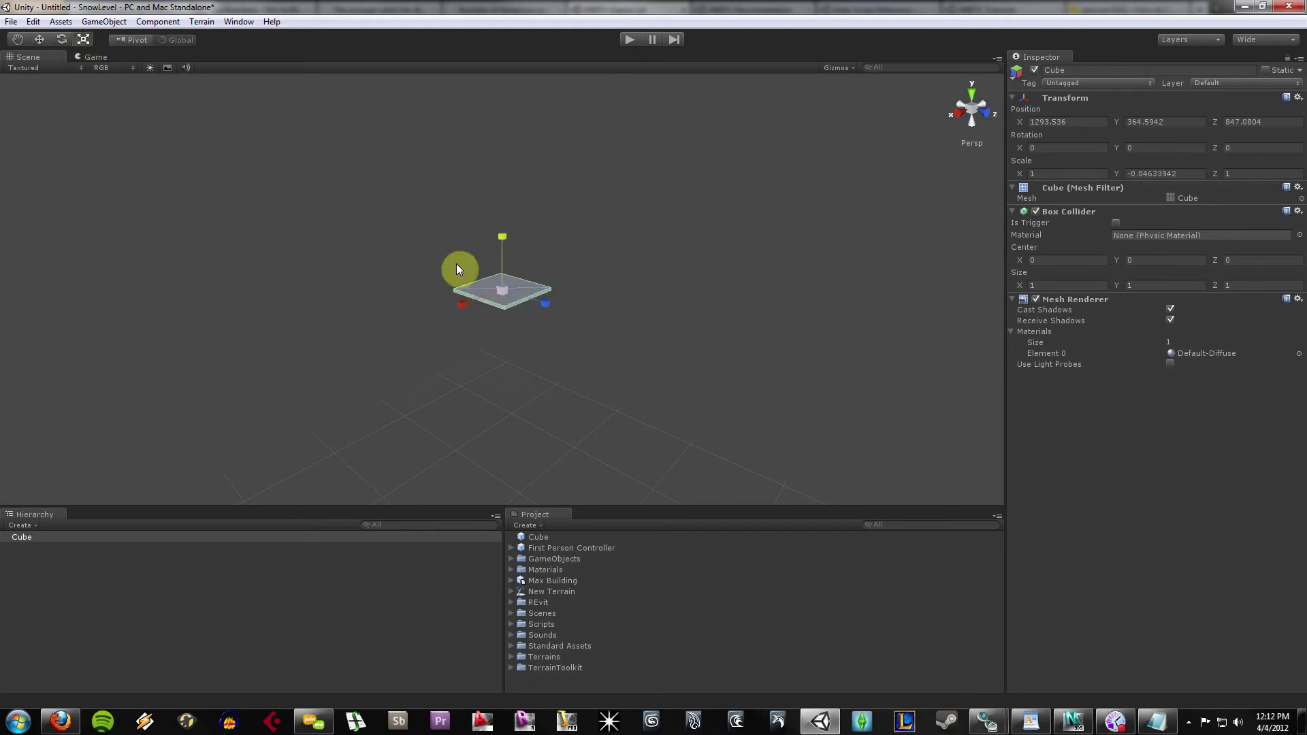
Scale the slab up evenly to about 6.66 across X and Z.
click(41, 41)
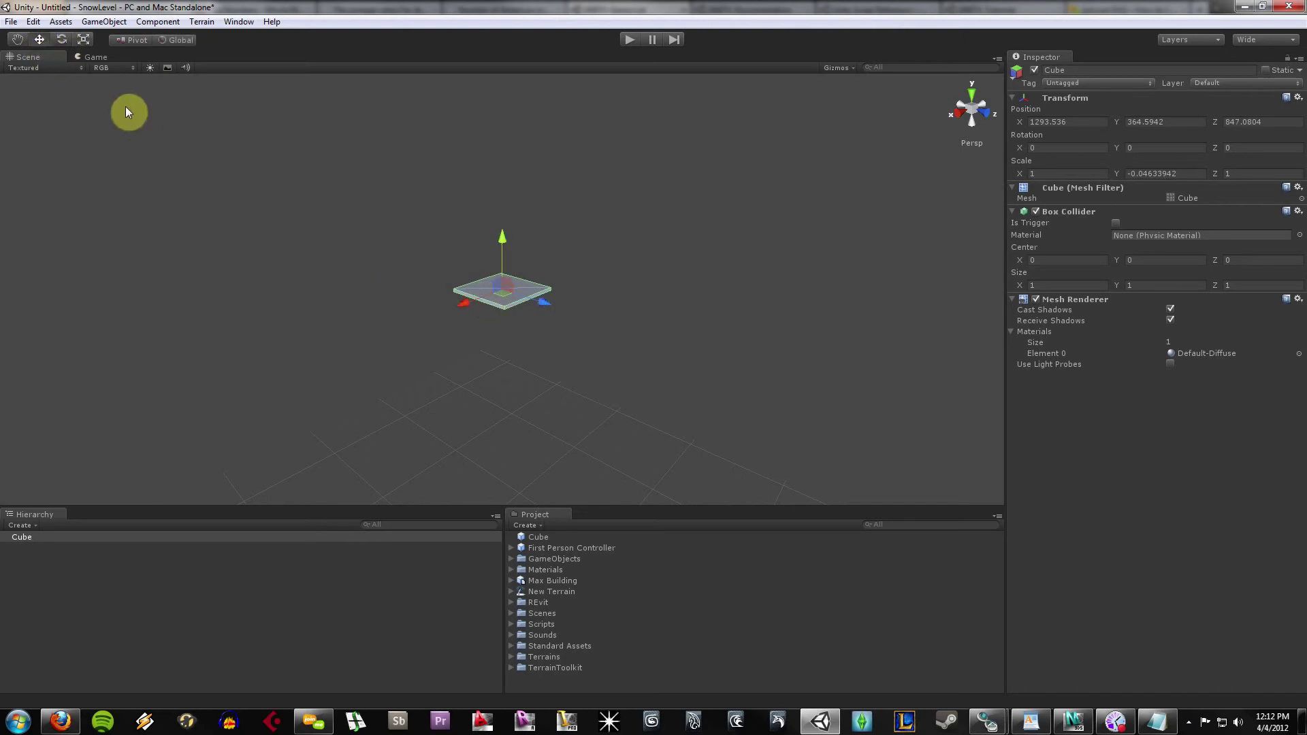
click(83, 40)
drag(502, 296, 522, 660)
click(370, 191)
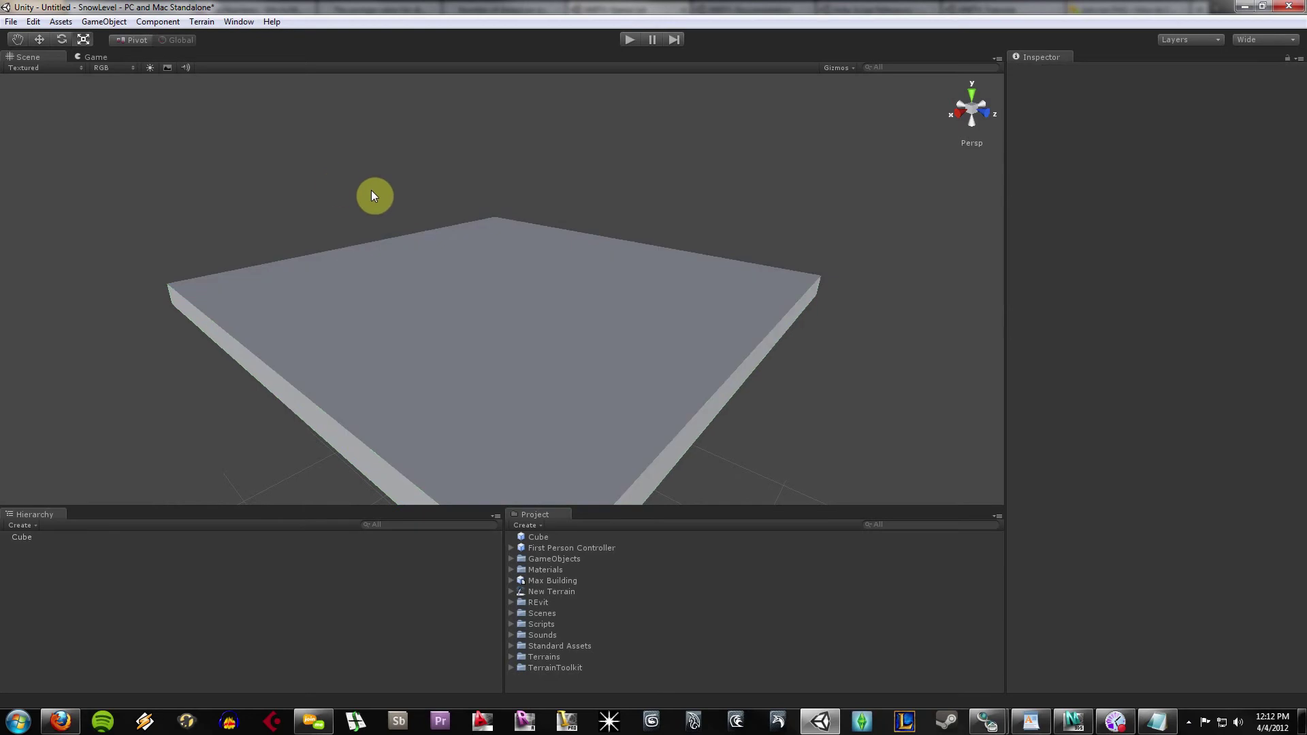
click(397, 339)
scroll(721, 378, down, 4)
alt+drag(718, 386, 683, 328)
click(683, 329)
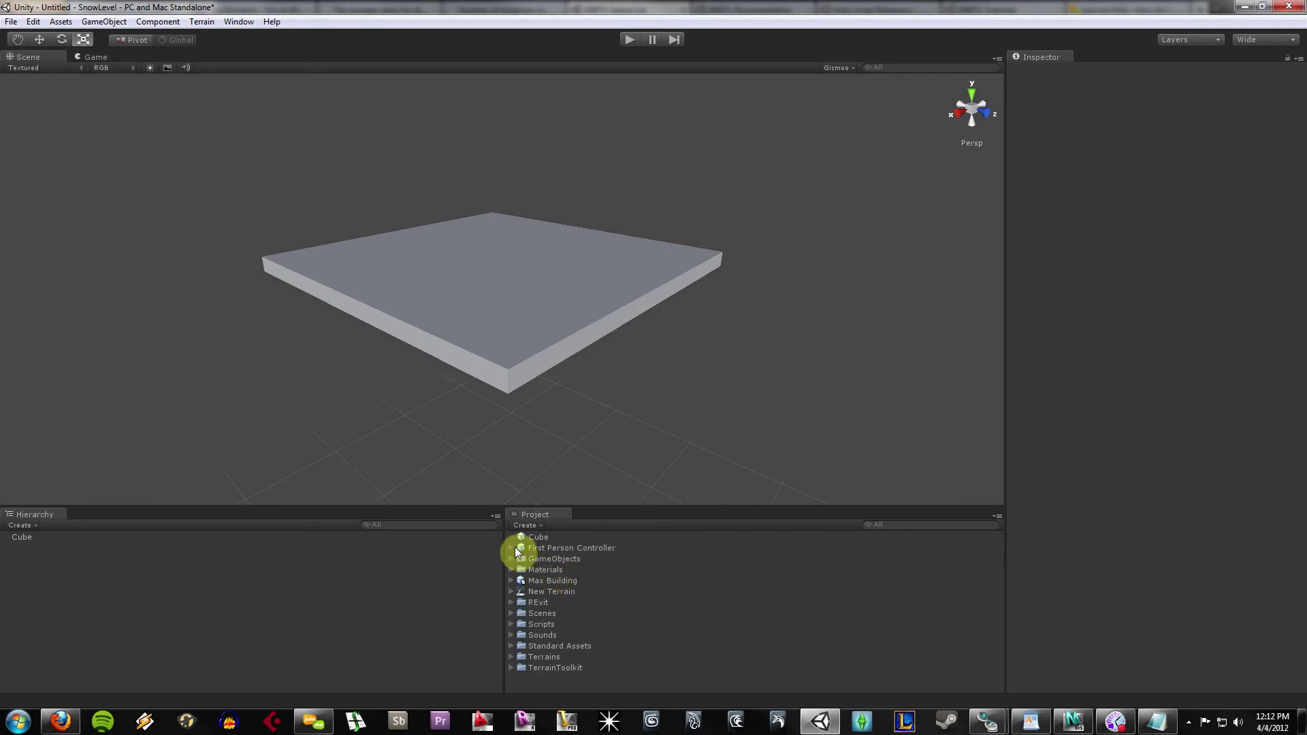
Drag the First Person Controller from Standard Assets into the scene.
click(511, 645)
drag(579, 678, 443, 204)
click(638, 169)
Enlarge the ground slab to about 13.87 and raise the controller slightly above it.
click(646, 265)
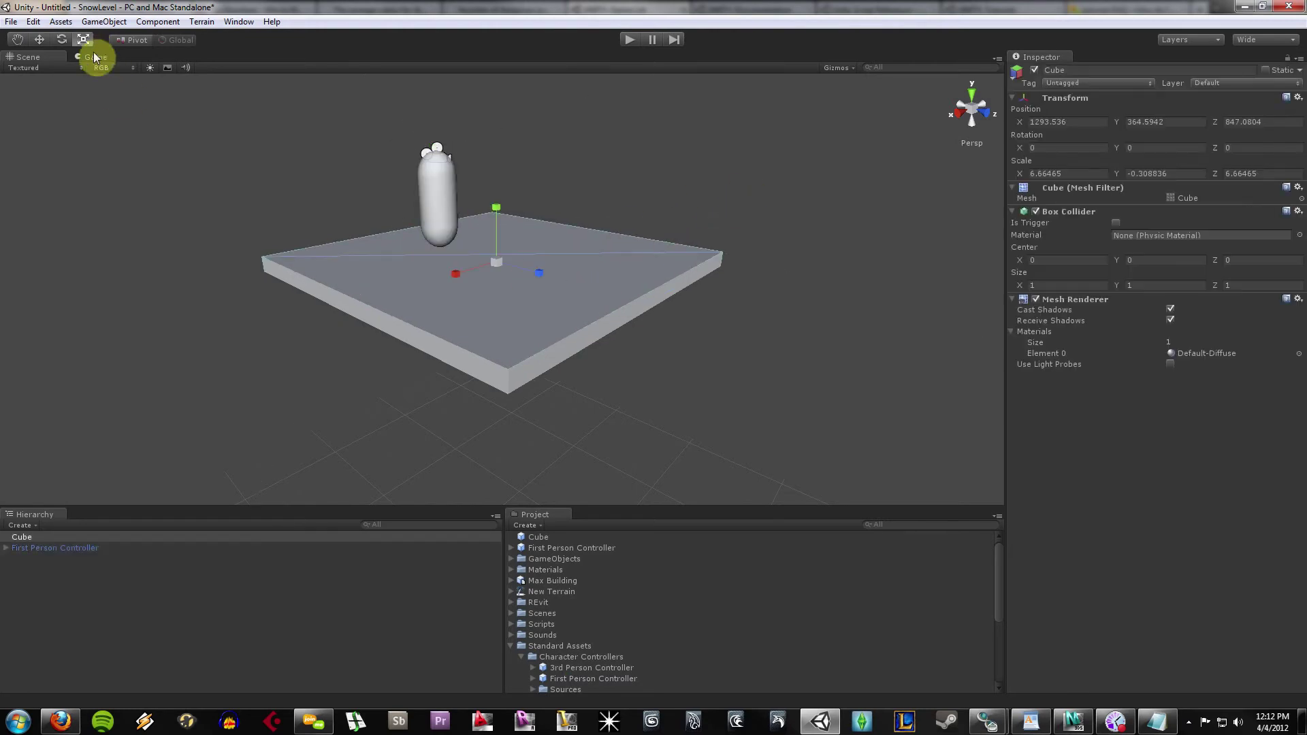
drag(498, 260, 439, 202)
click(438, 202)
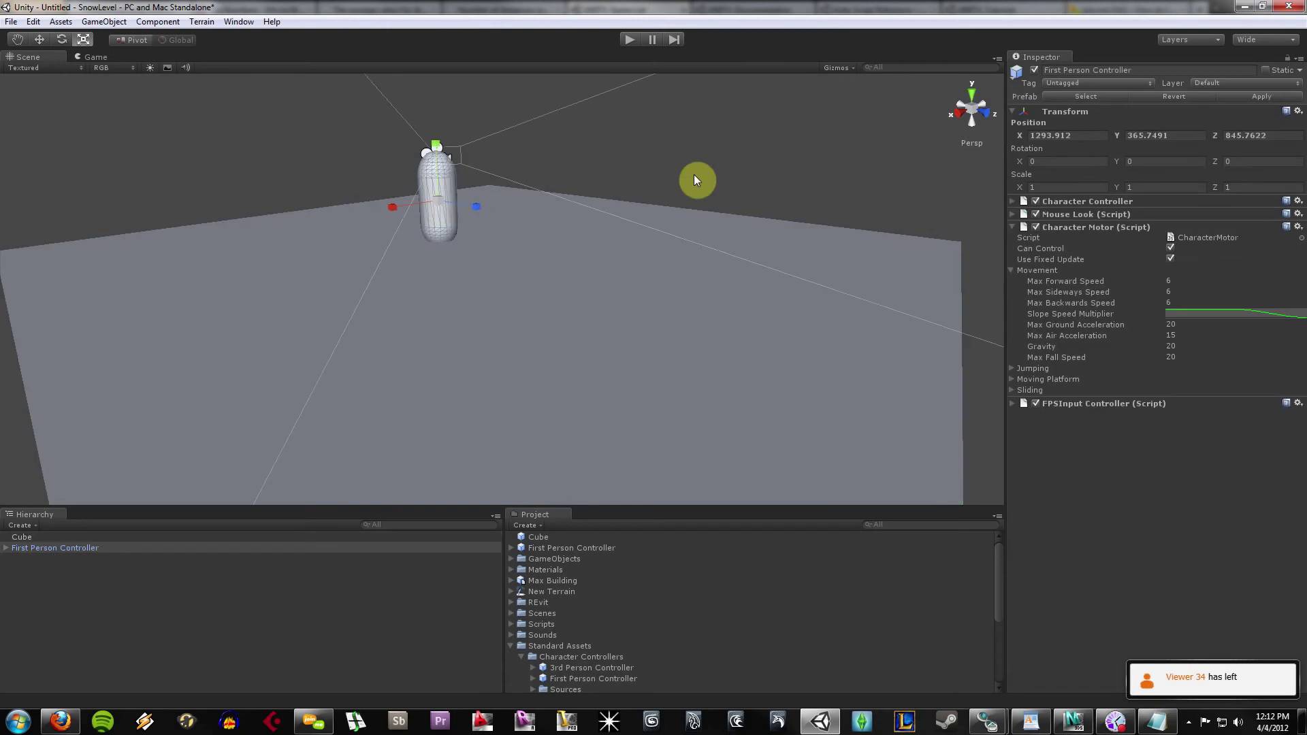
scroll(660, 163, down, 4)
scroll(659, 170, down, 3)
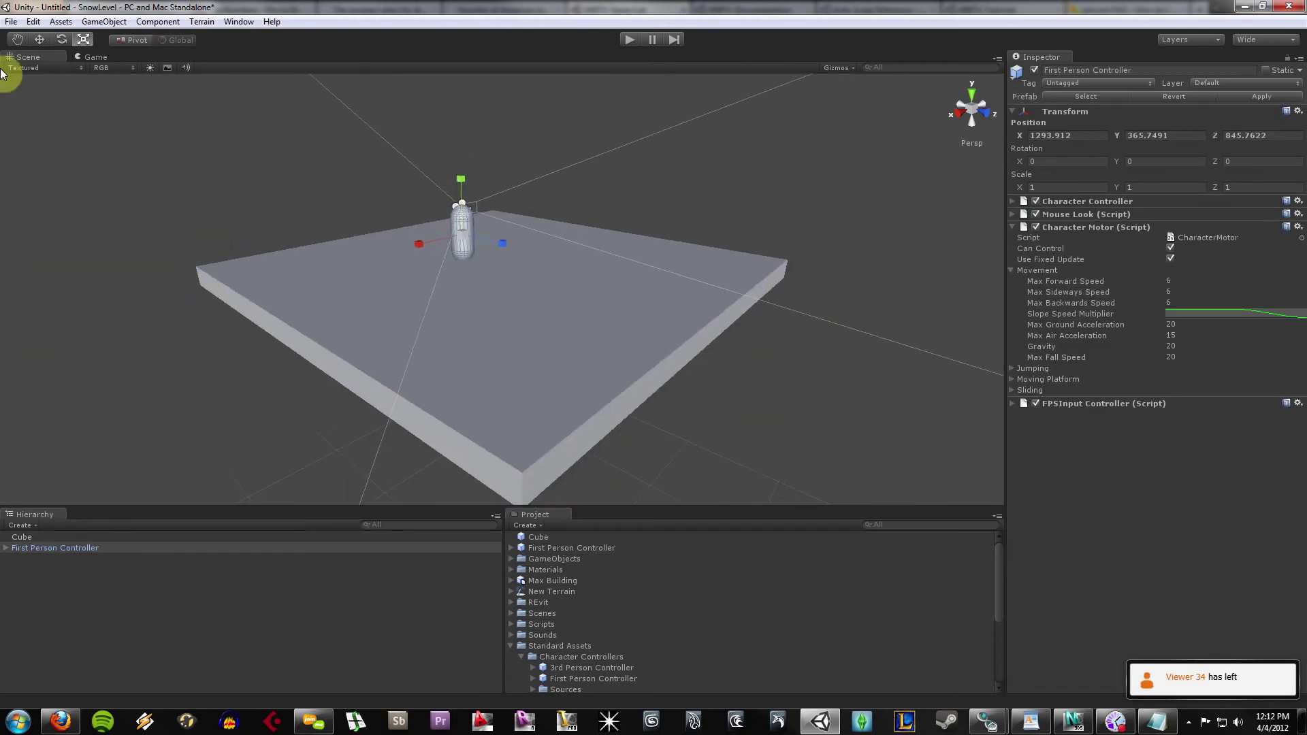
click(40, 39)
drag(464, 189, 465, 174)
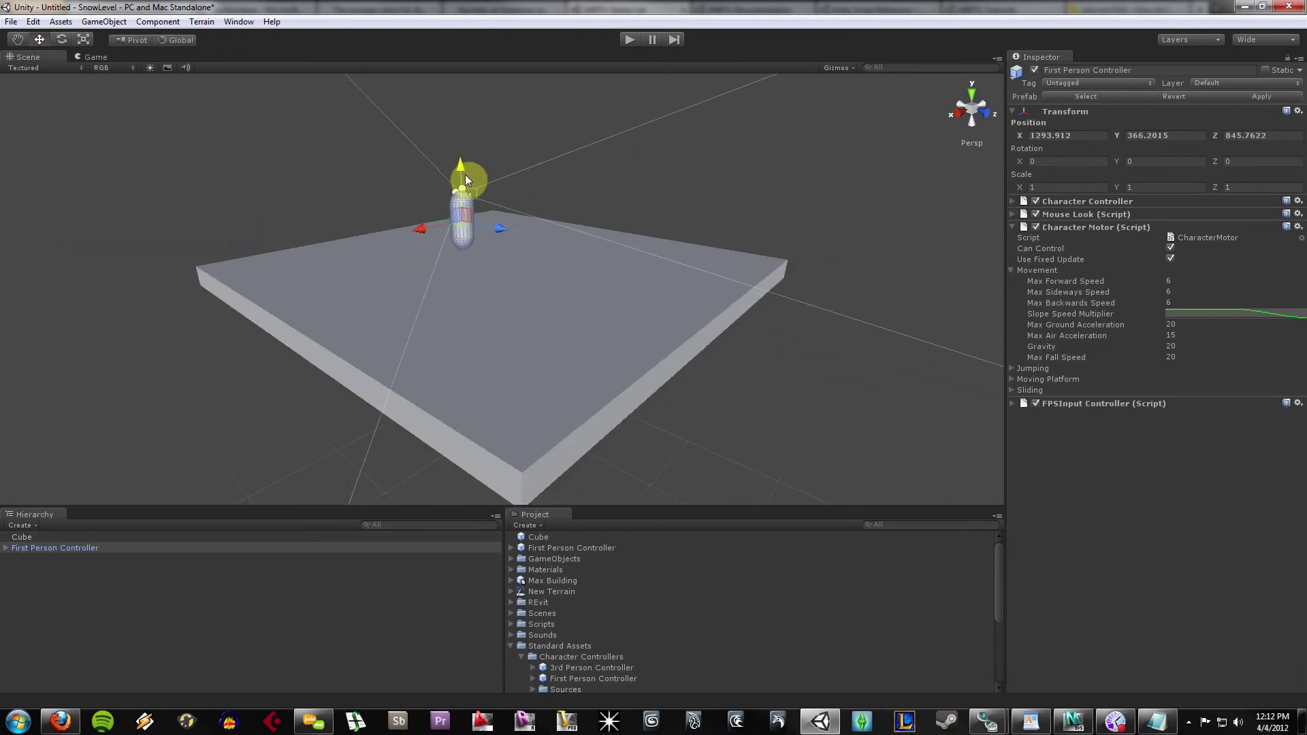
alt+drag(518, 238, 558, 236)
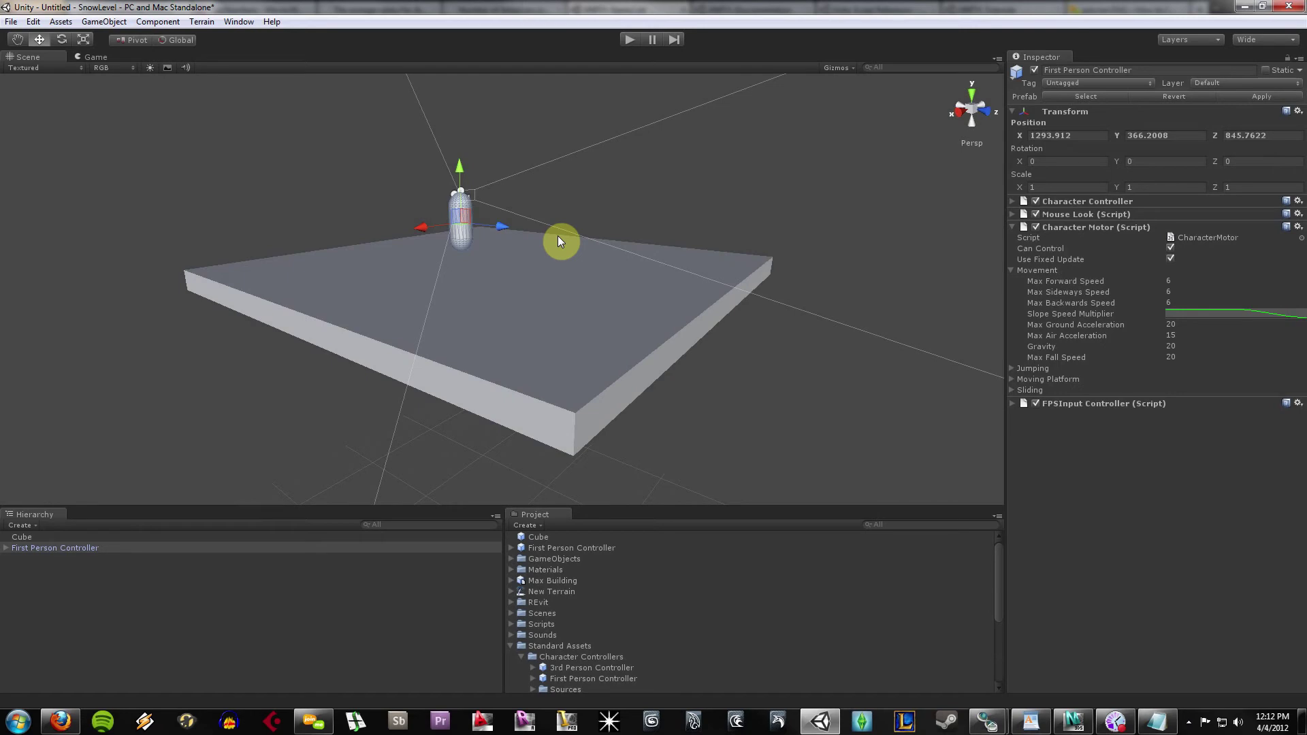
Test-walk the First Person Controller in play mode with W, then stop.
click(620, 178)
click(455, 231)
alt+drag(646, 238, 693, 280)
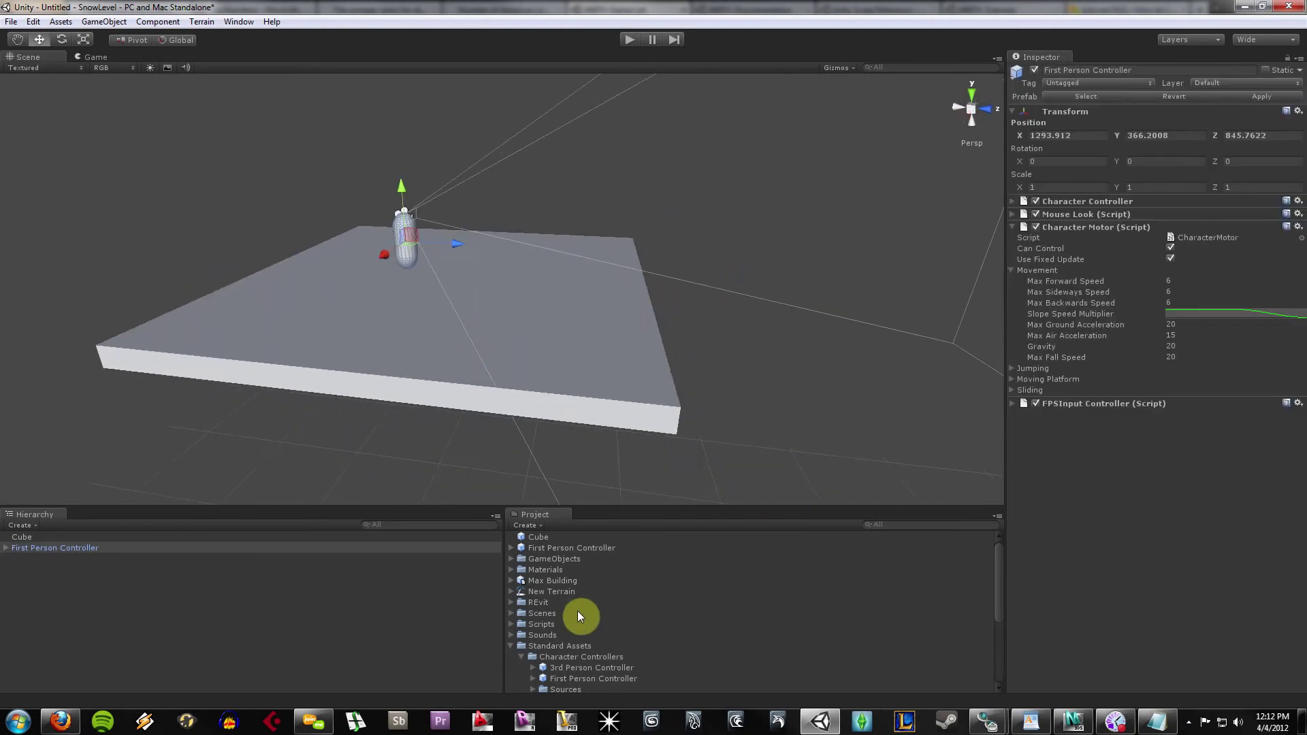
click(512, 647)
click(622, 318)
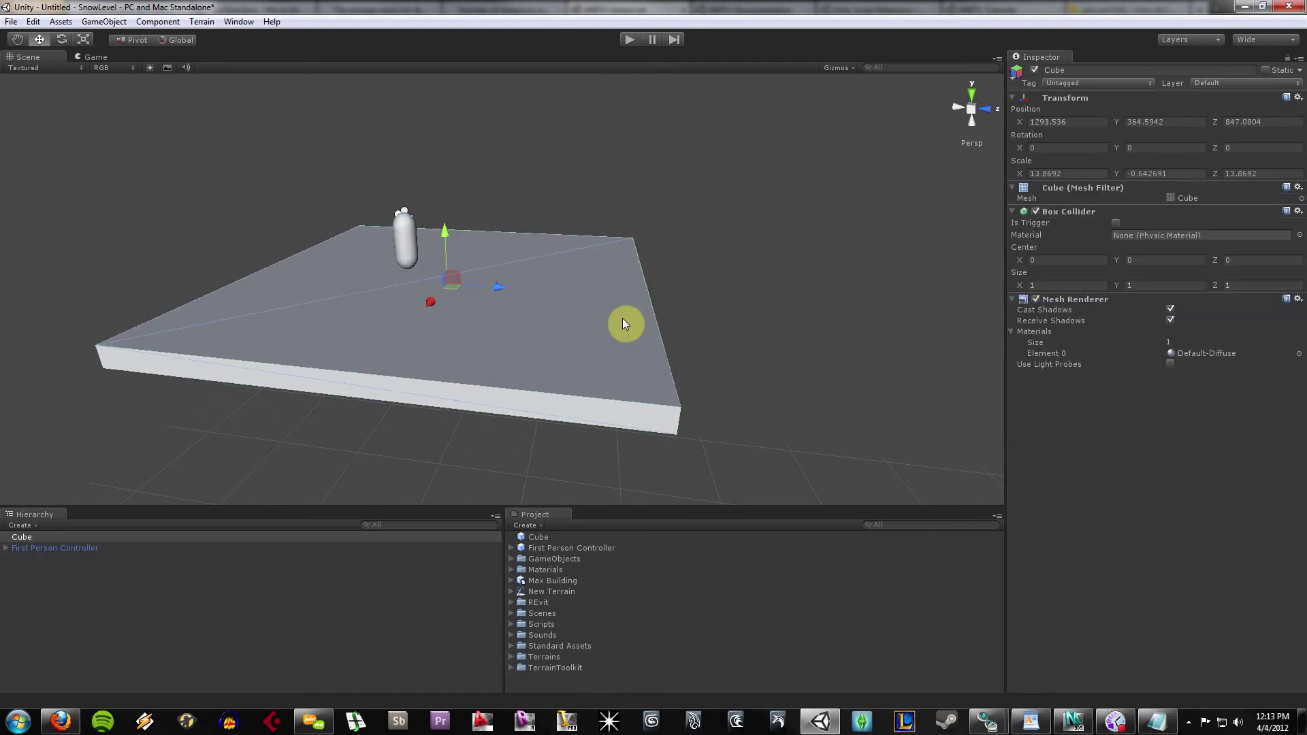
click(410, 256)
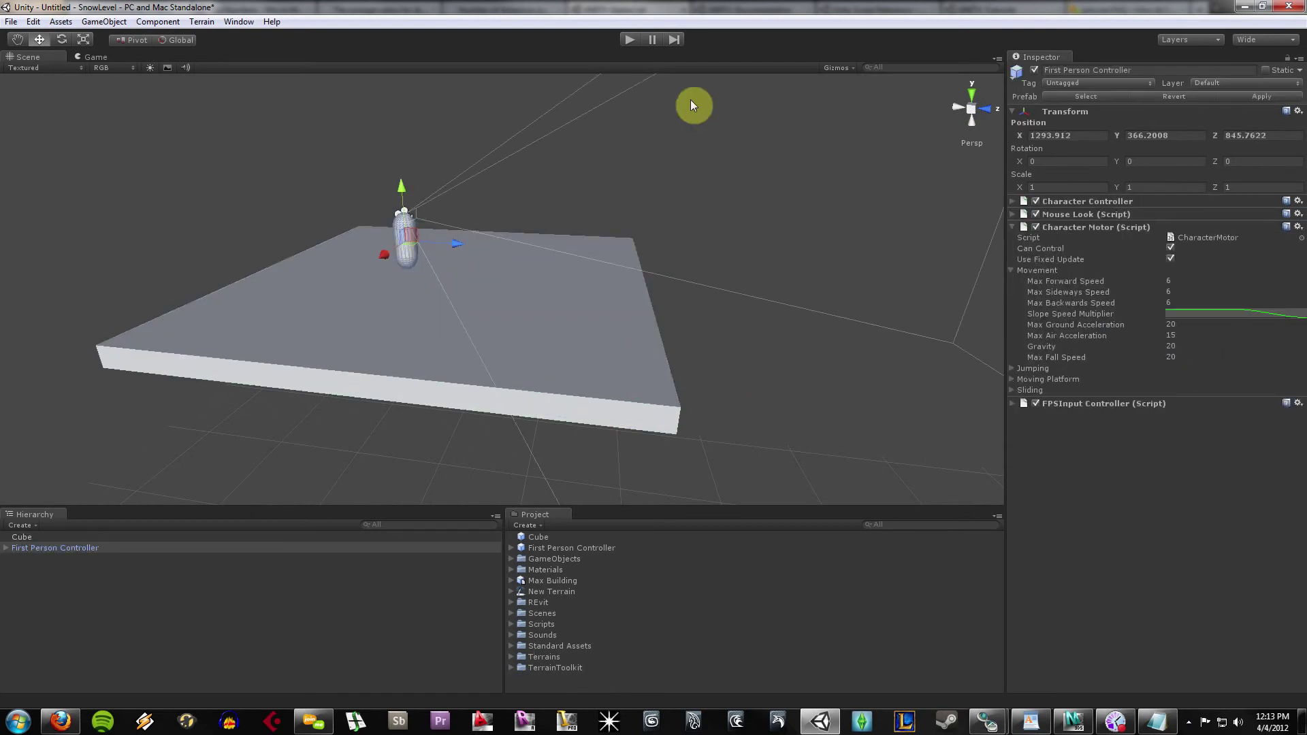
click(631, 39)
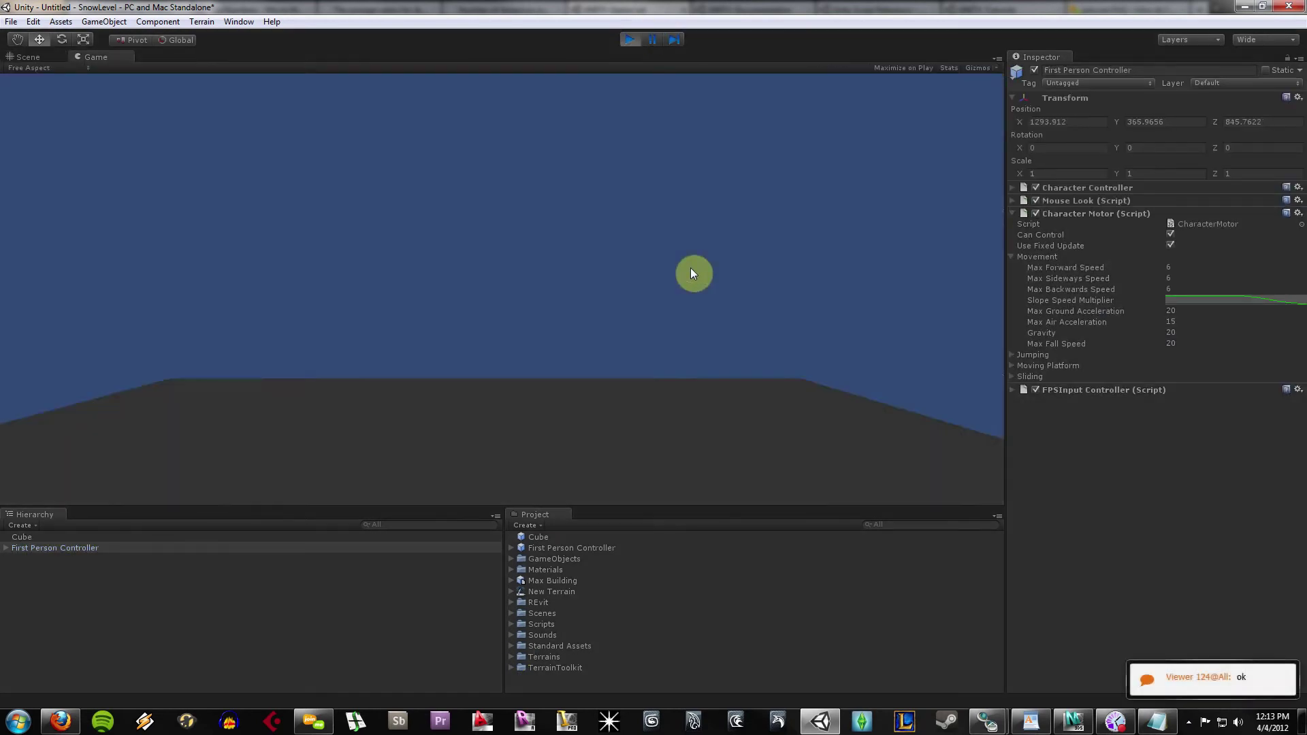
key(w)
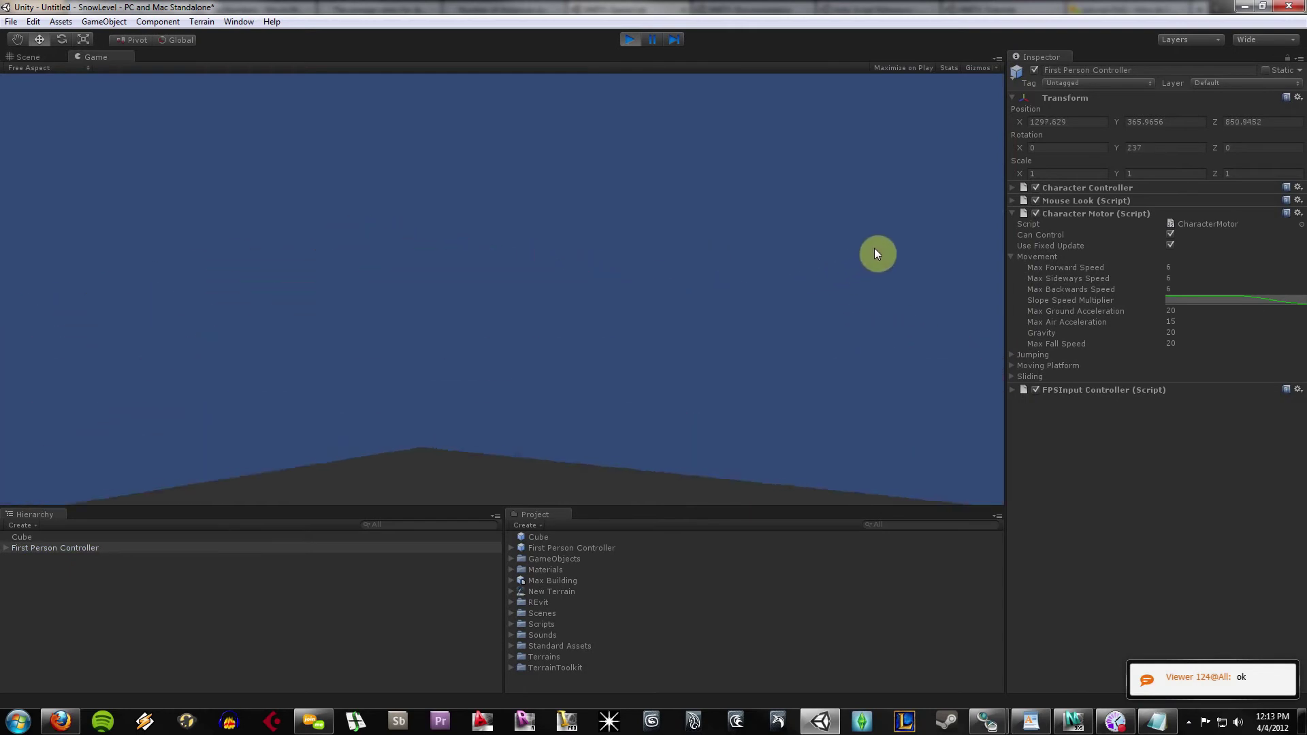
click(632, 39)
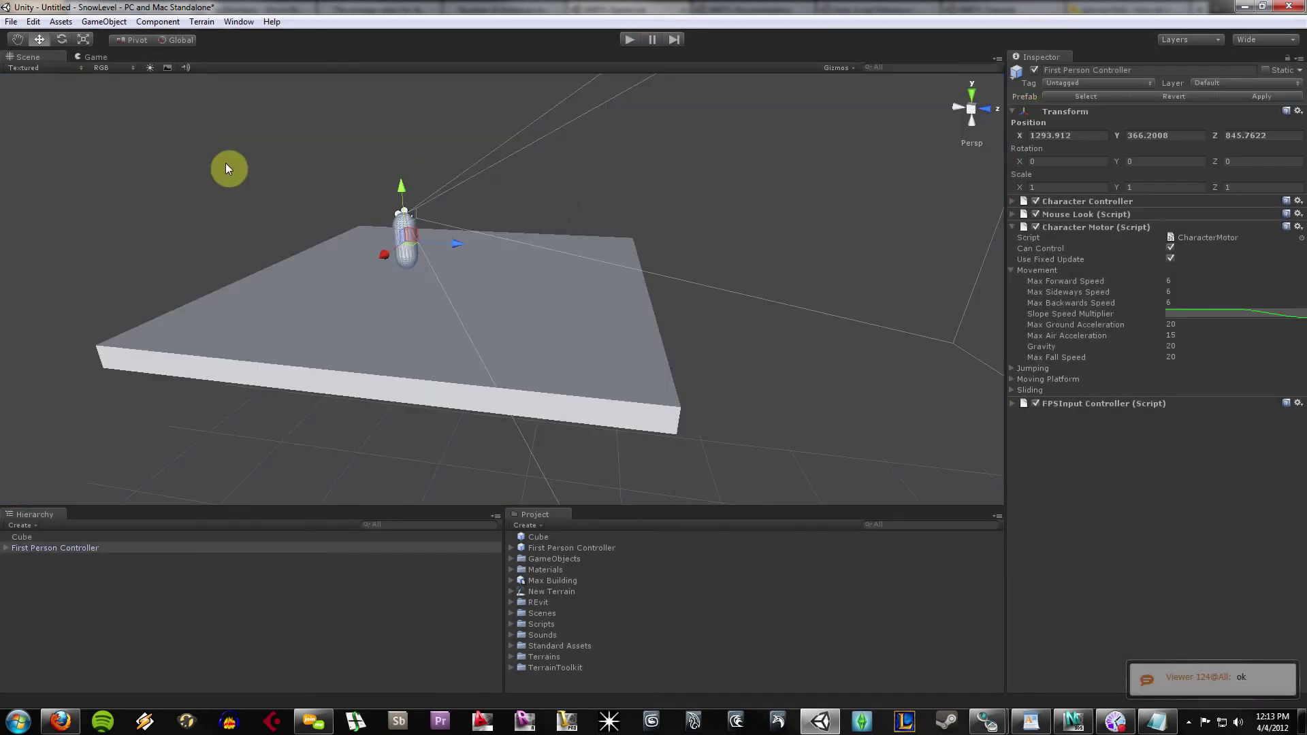
click(289, 127)
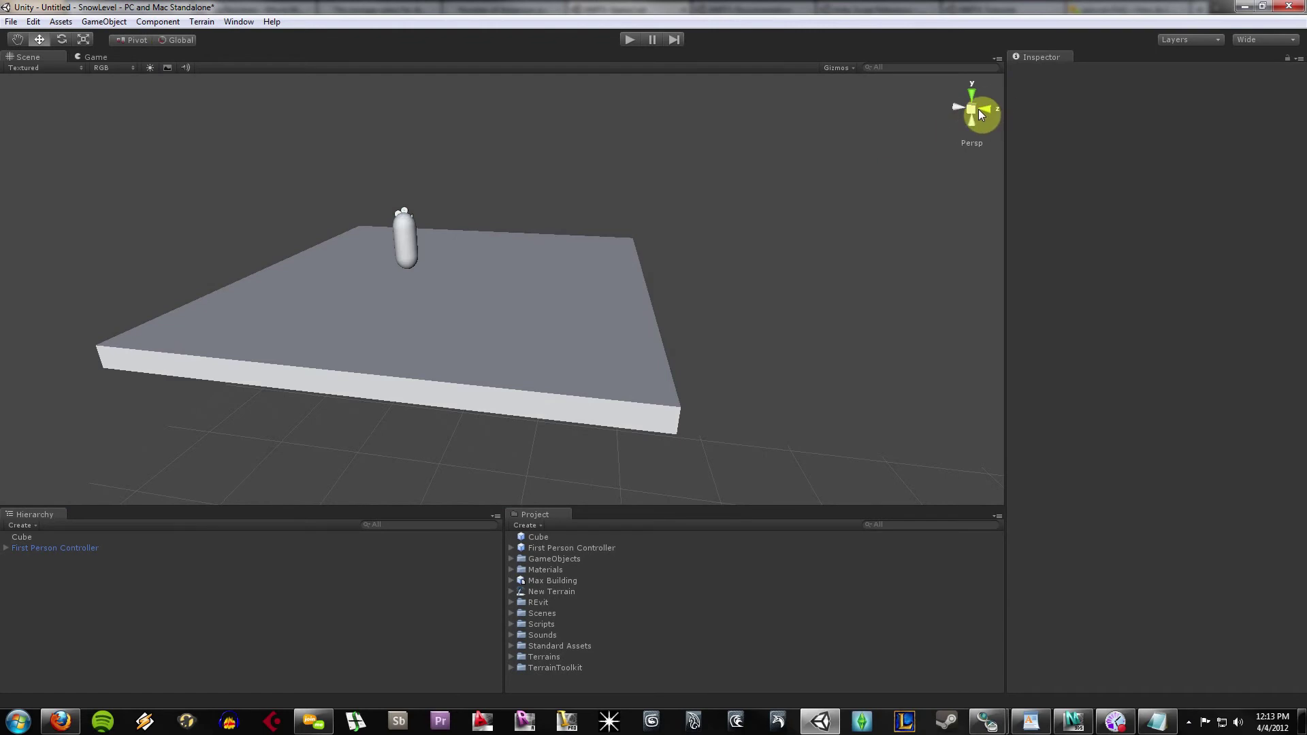
alt+drag(978, 109, 935, 184)
Add a Directional Light and raise it above the platform.
click(104, 21)
mouse_move(164, 54)
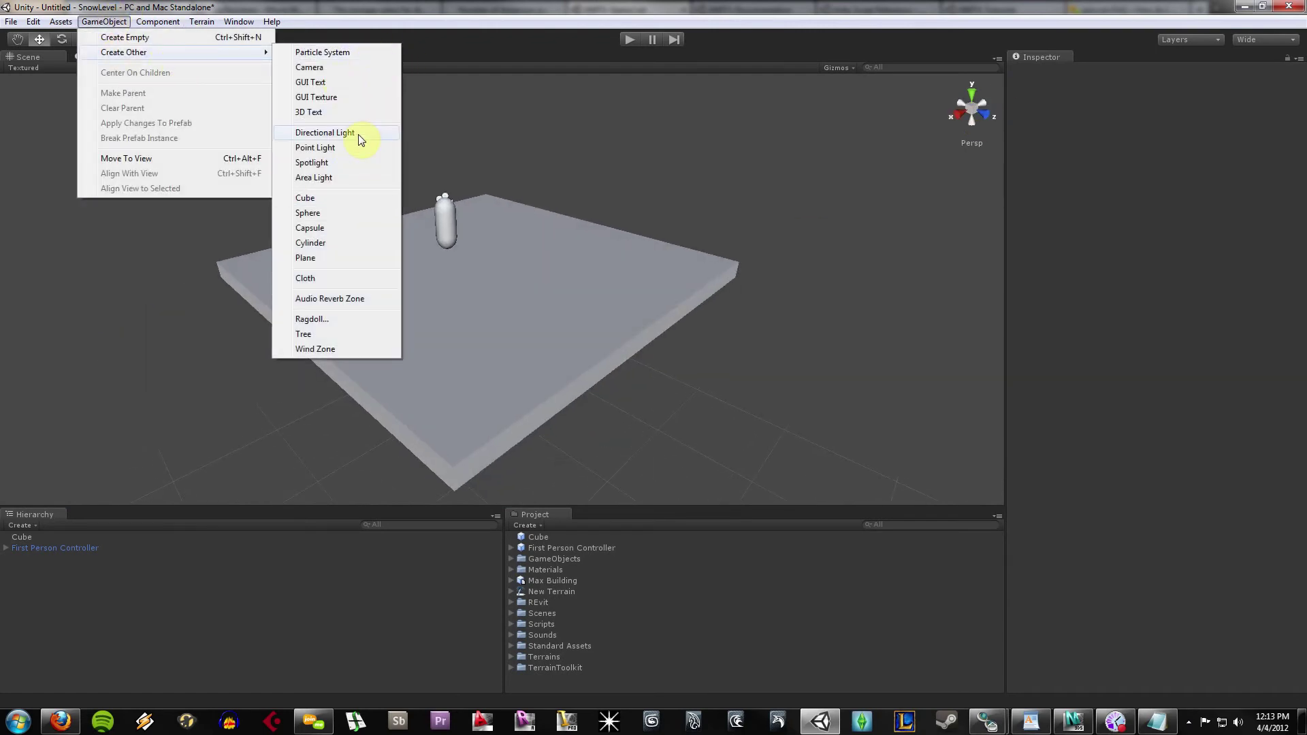
click(358, 133)
scroll(712, 360, down, 4)
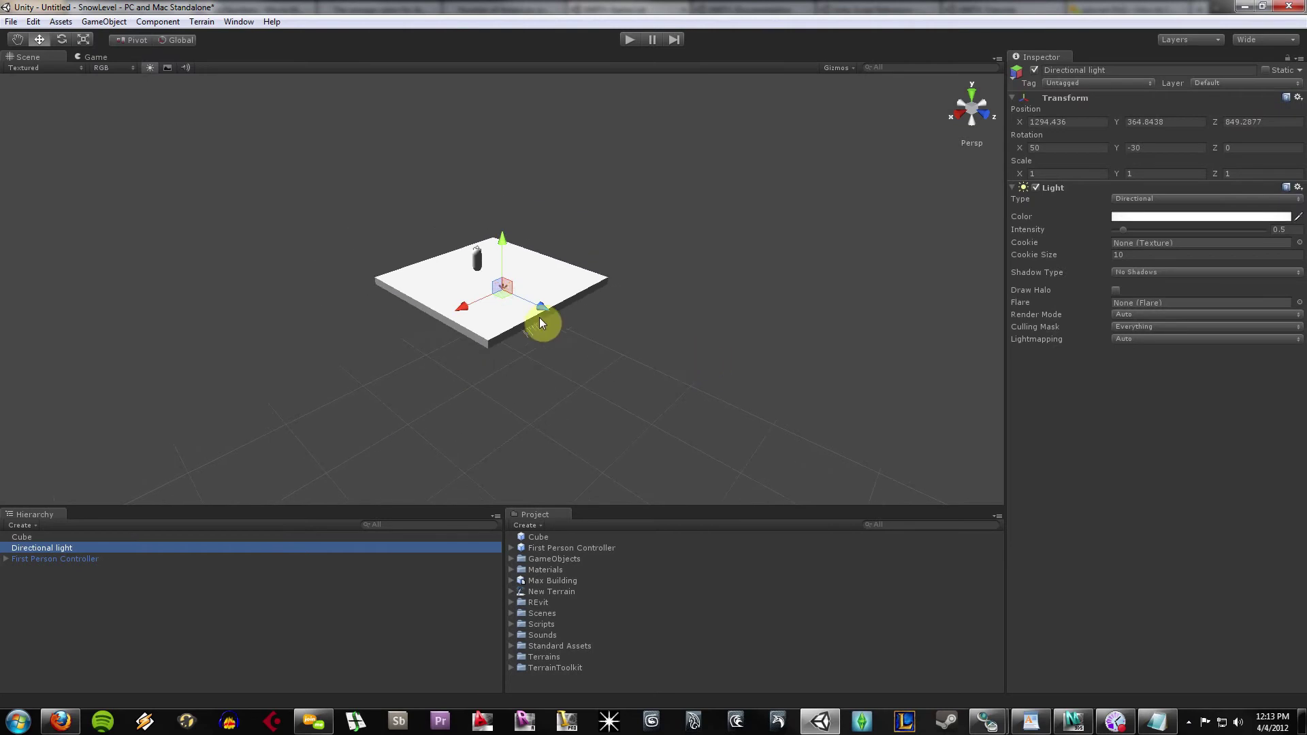
drag(509, 288, 623, 207)
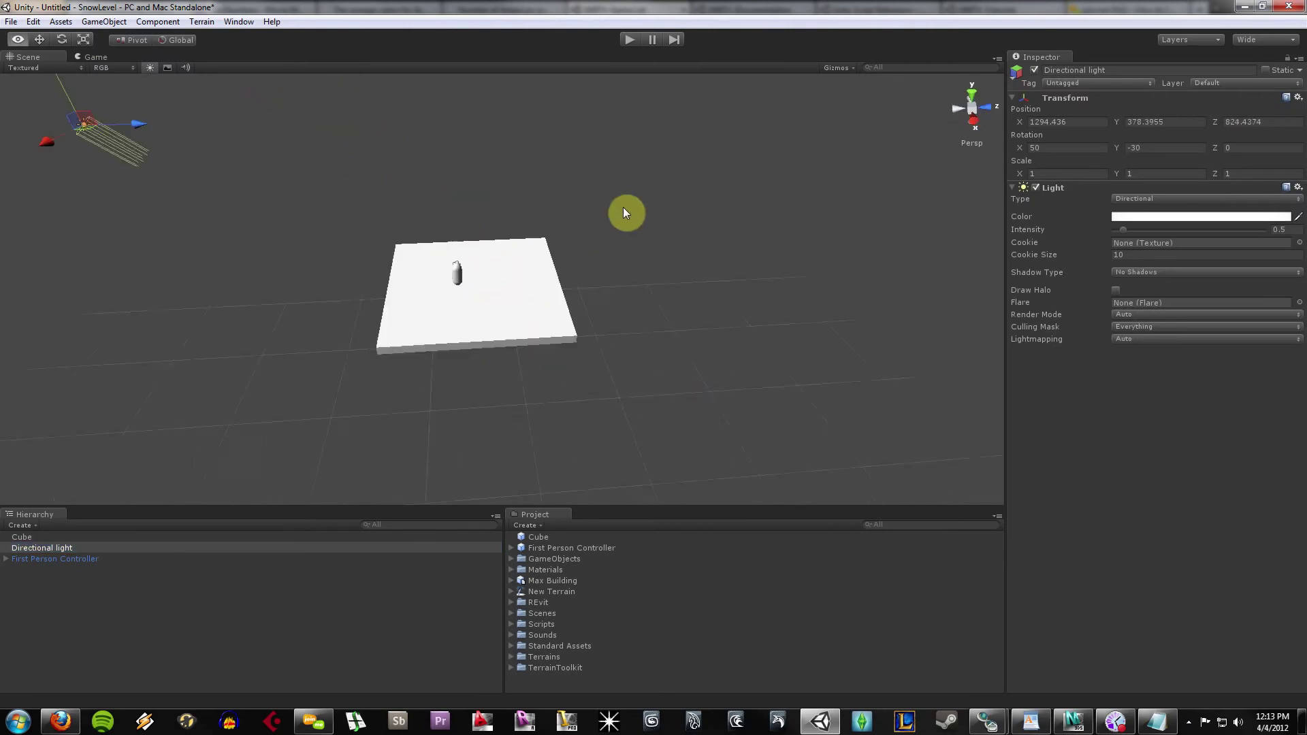
Tilt the directional light down onto the platform from a side orthographic view.
click(976, 122)
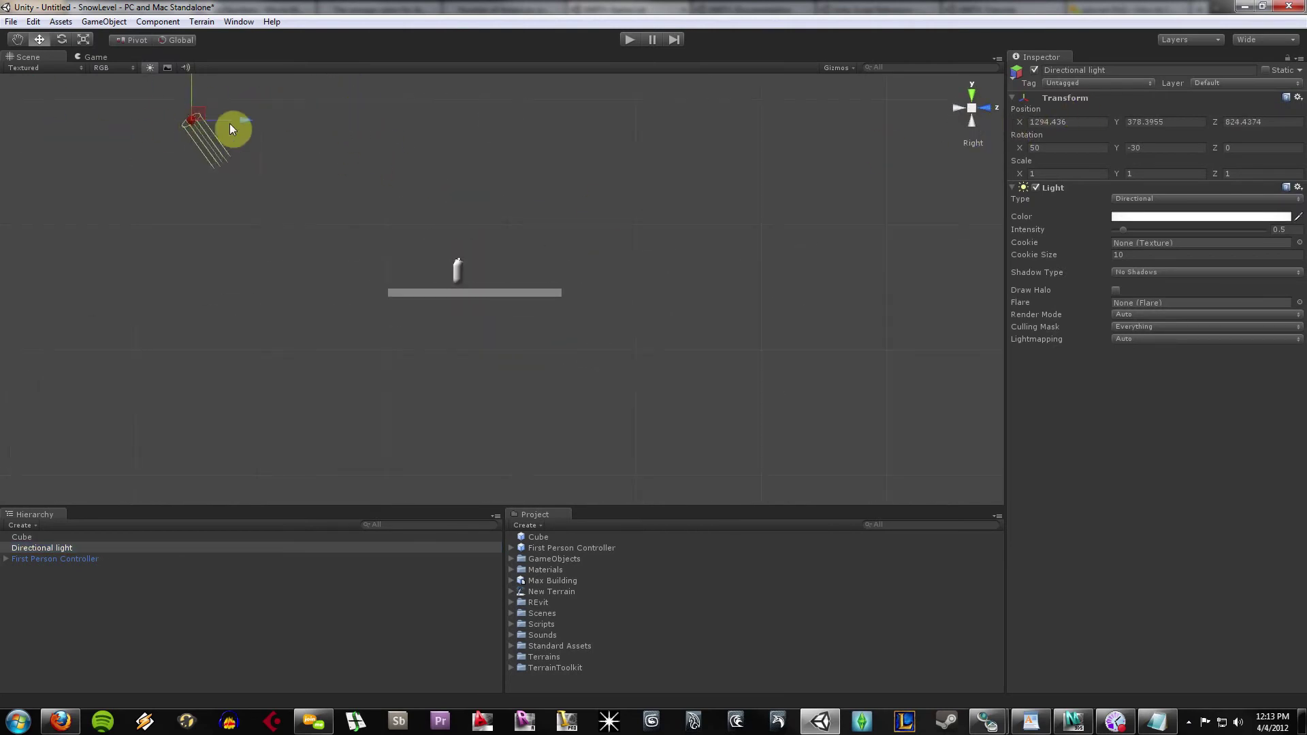
click(63, 39)
drag(244, 116, 181, 58)
drag(243, 116, 237, 133)
click(972, 111)
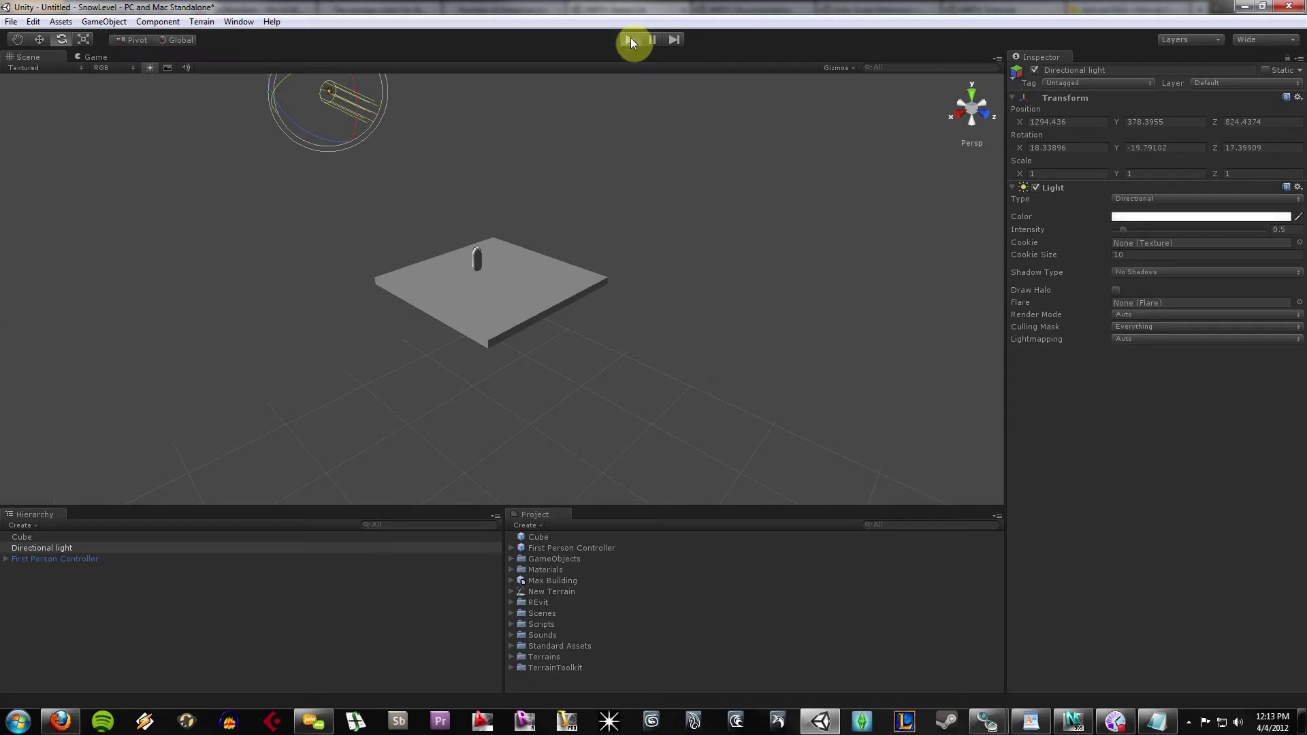
Play the scene to check the lighting, then stop and view from above.
key(ctrl+p)
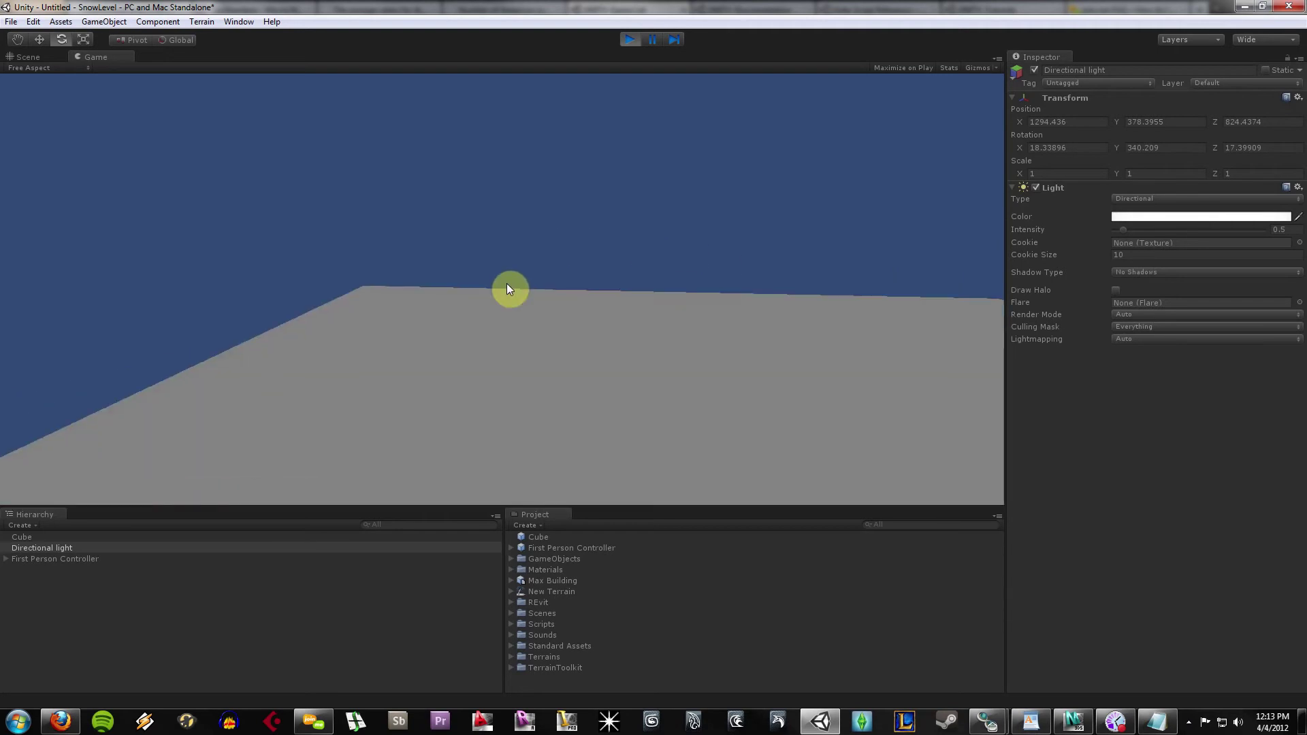
click(630, 41)
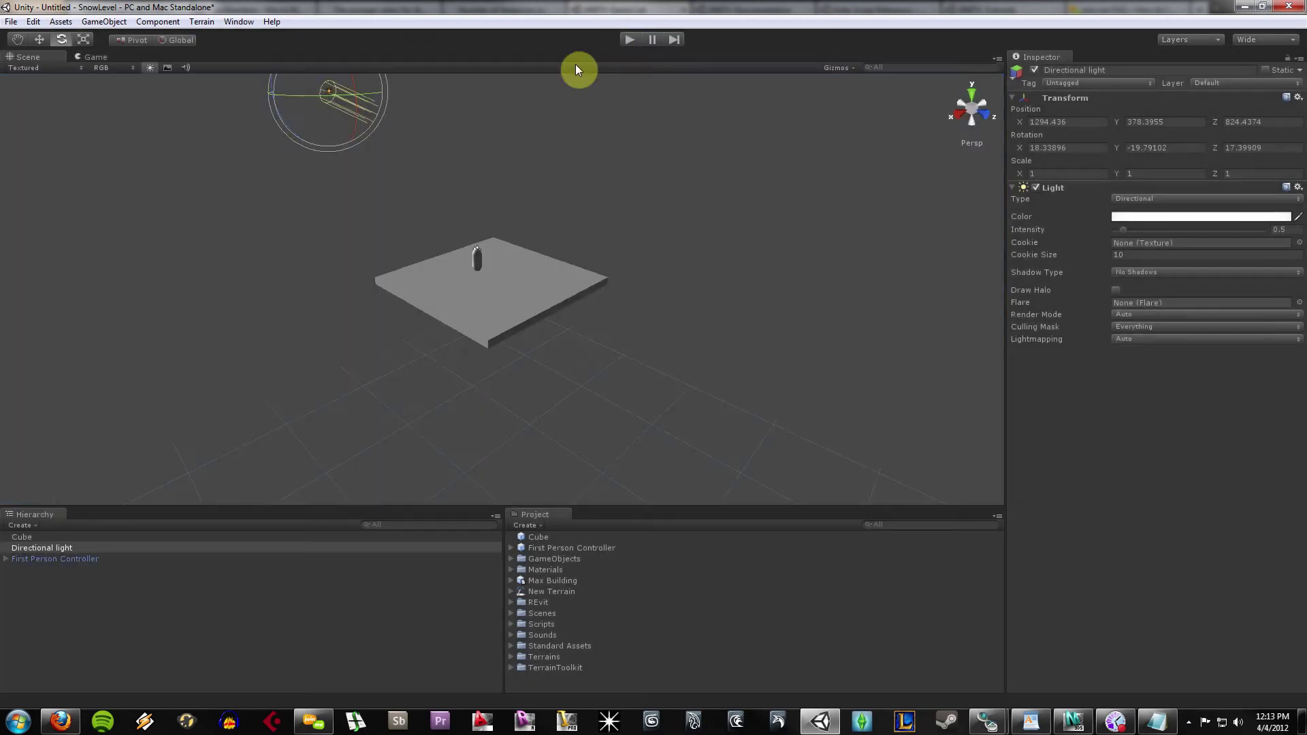
click(588, 329)
alt+drag(516, 283, 519, 334)
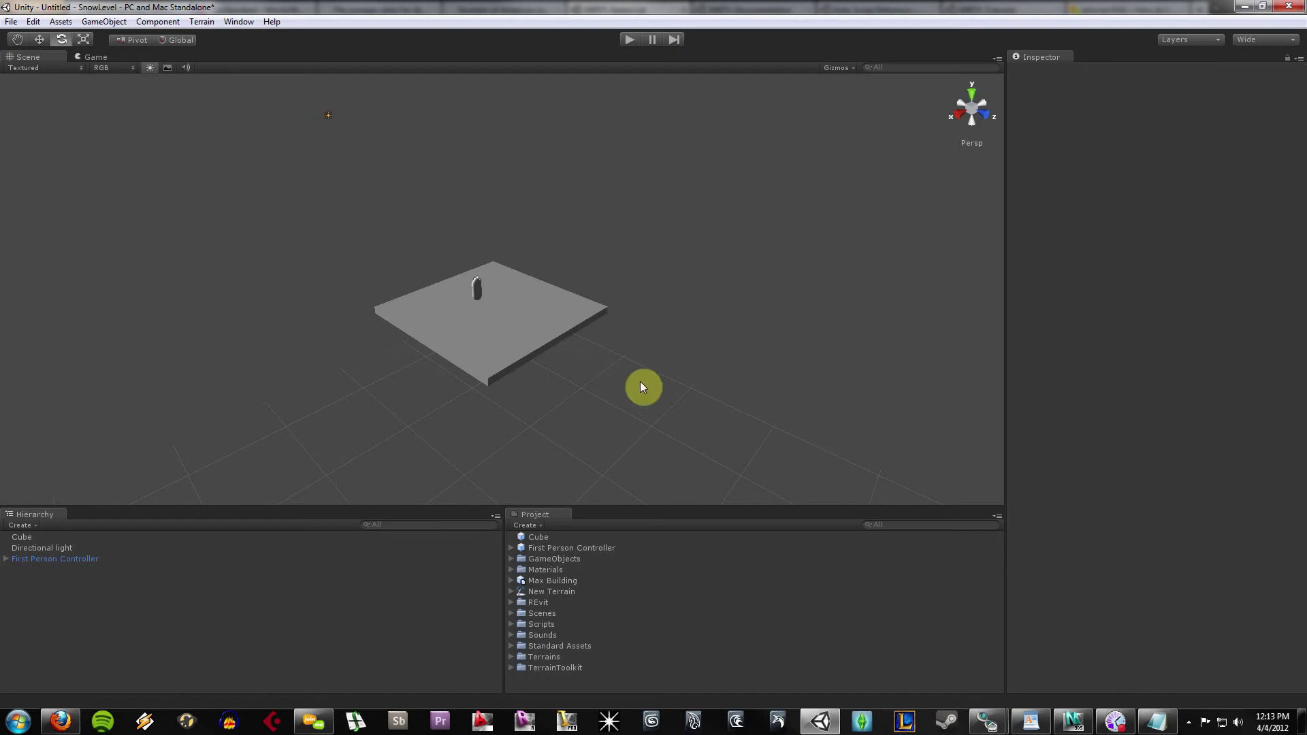
Select the platform cube and the First Person Controller in turn to inspect them.
click(492, 337)
click(737, 261)
click(476, 288)
scroll(621, 382, up, 2)
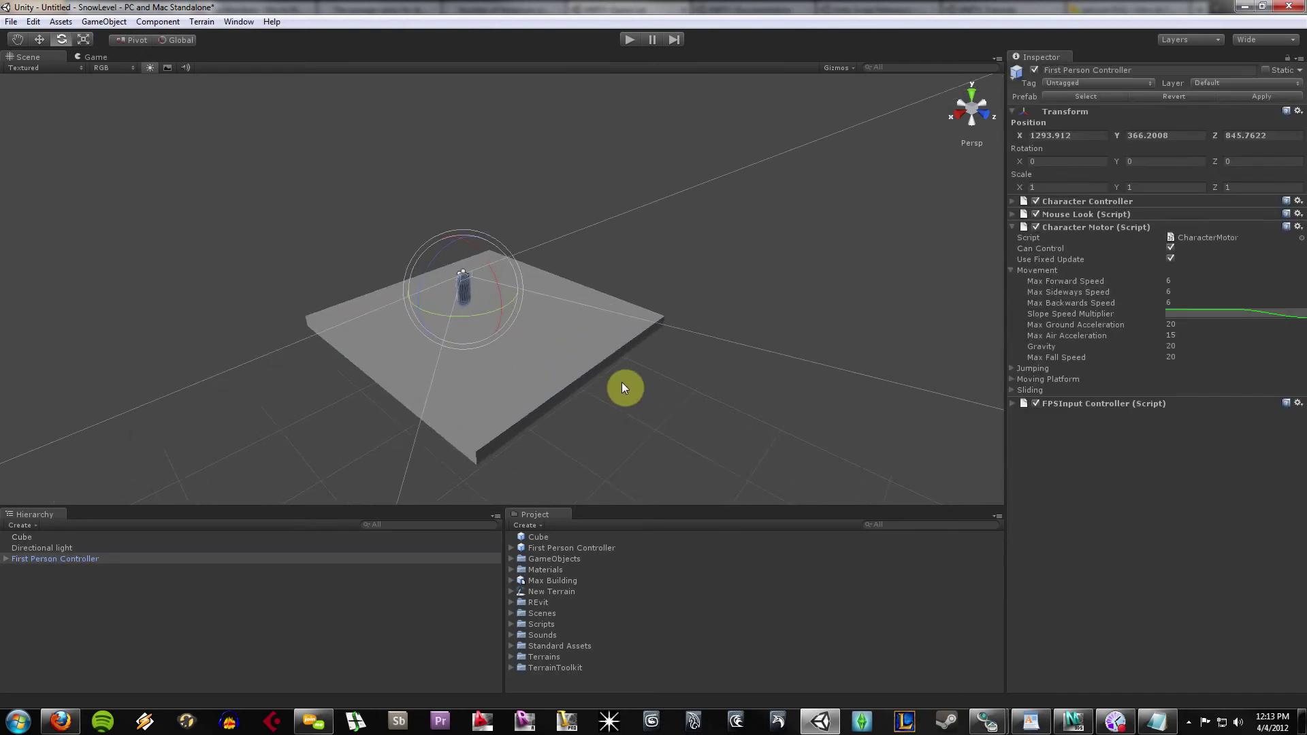
click(685, 413)
scroll(687, 407, down, 1)
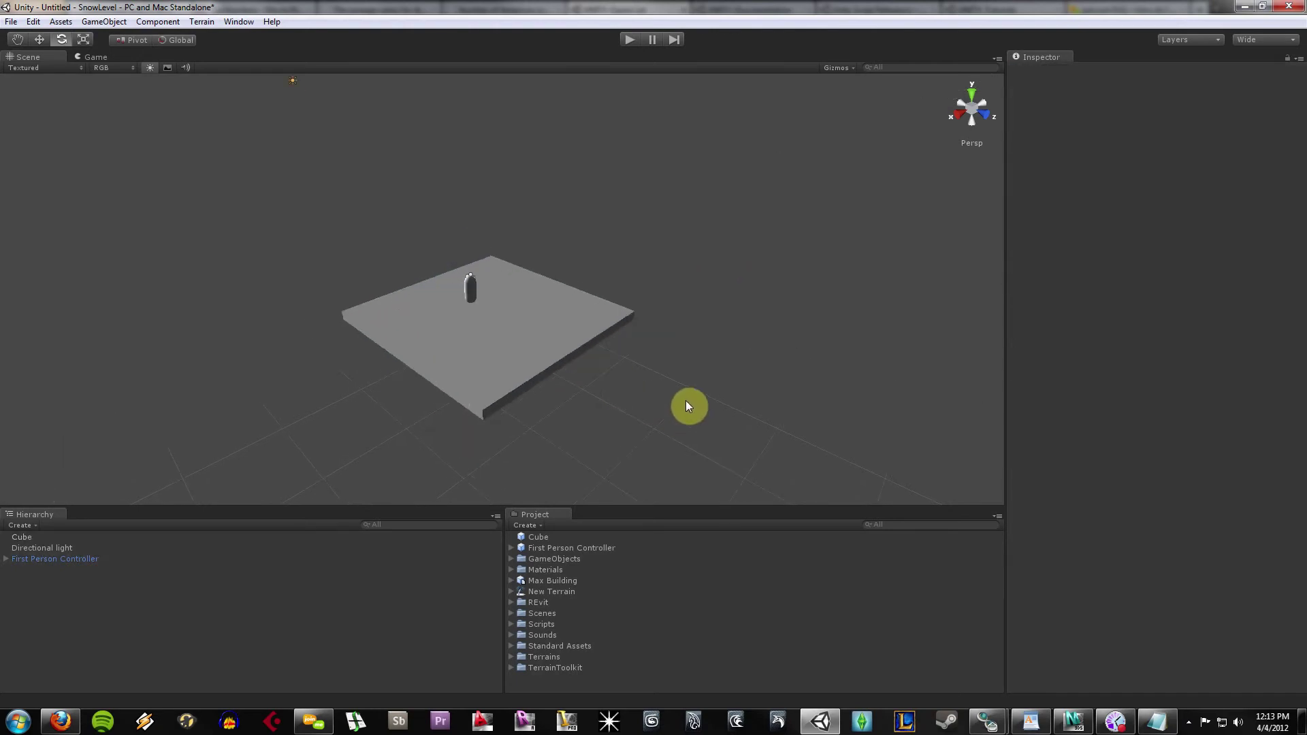
click(469, 287)
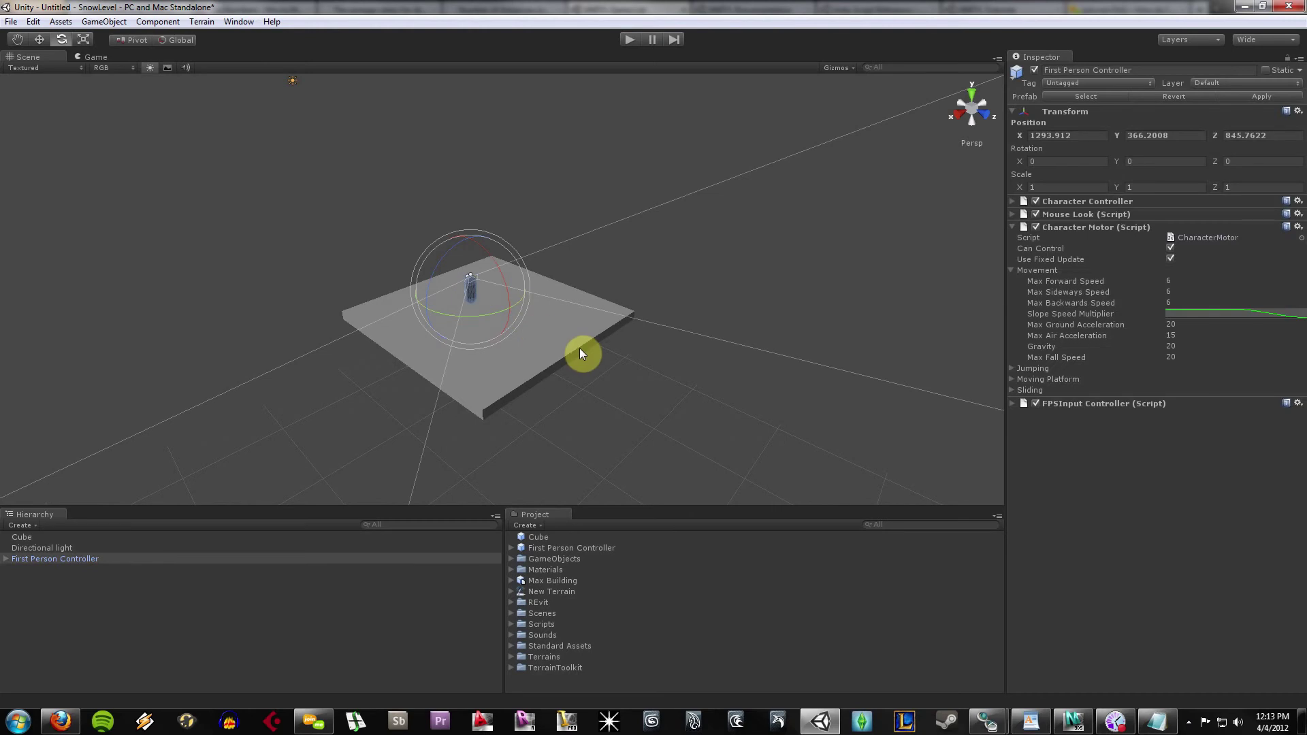
click(599, 356)
Disable the platform cube's Box Collider and play-test the scene without it.
click(616, 334)
click(628, 408)
click(505, 350)
click(150, 22)
click(308, 33)
click(1036, 212)
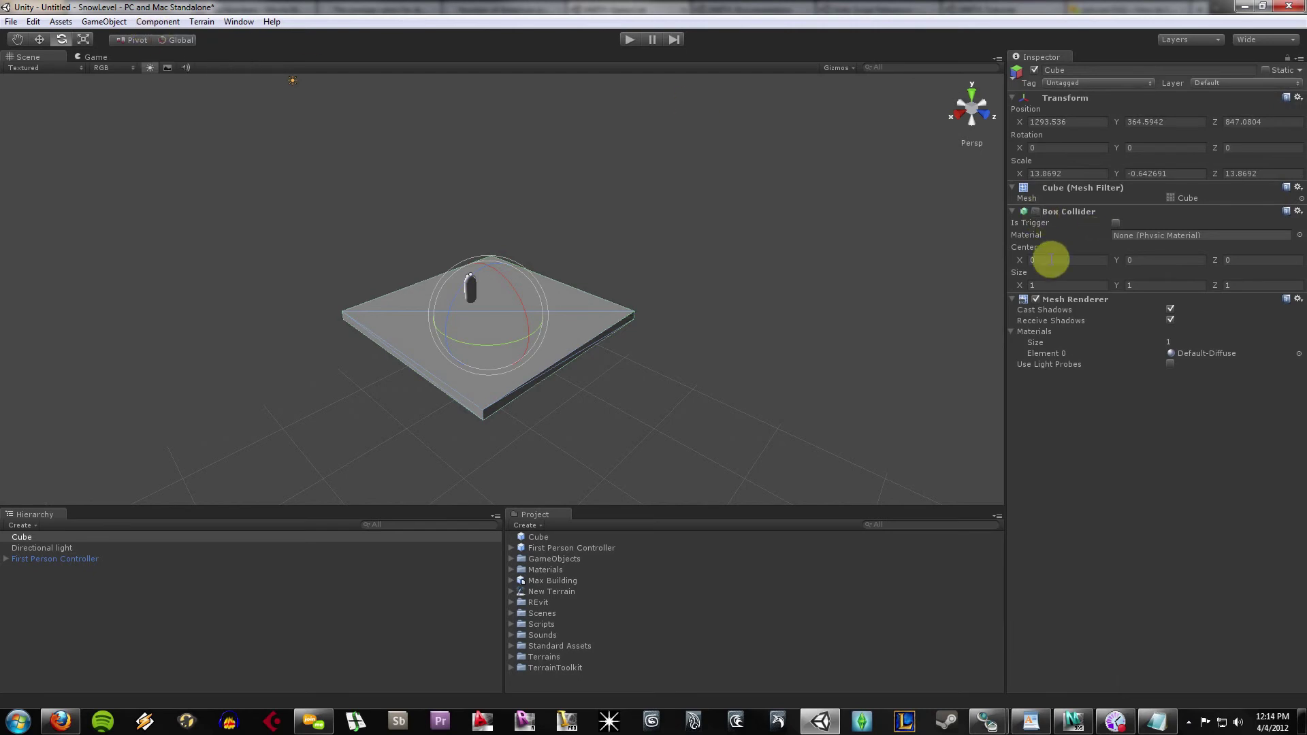
click(633, 41)
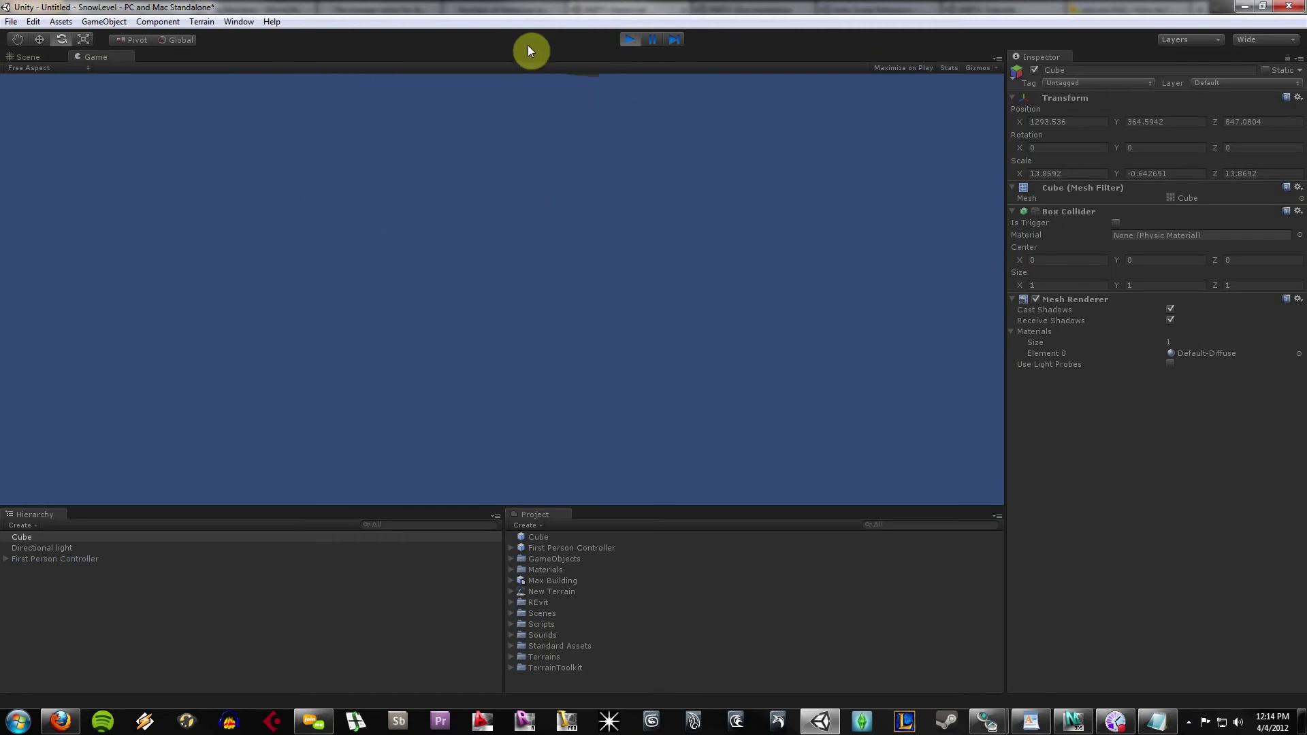
click(632, 39)
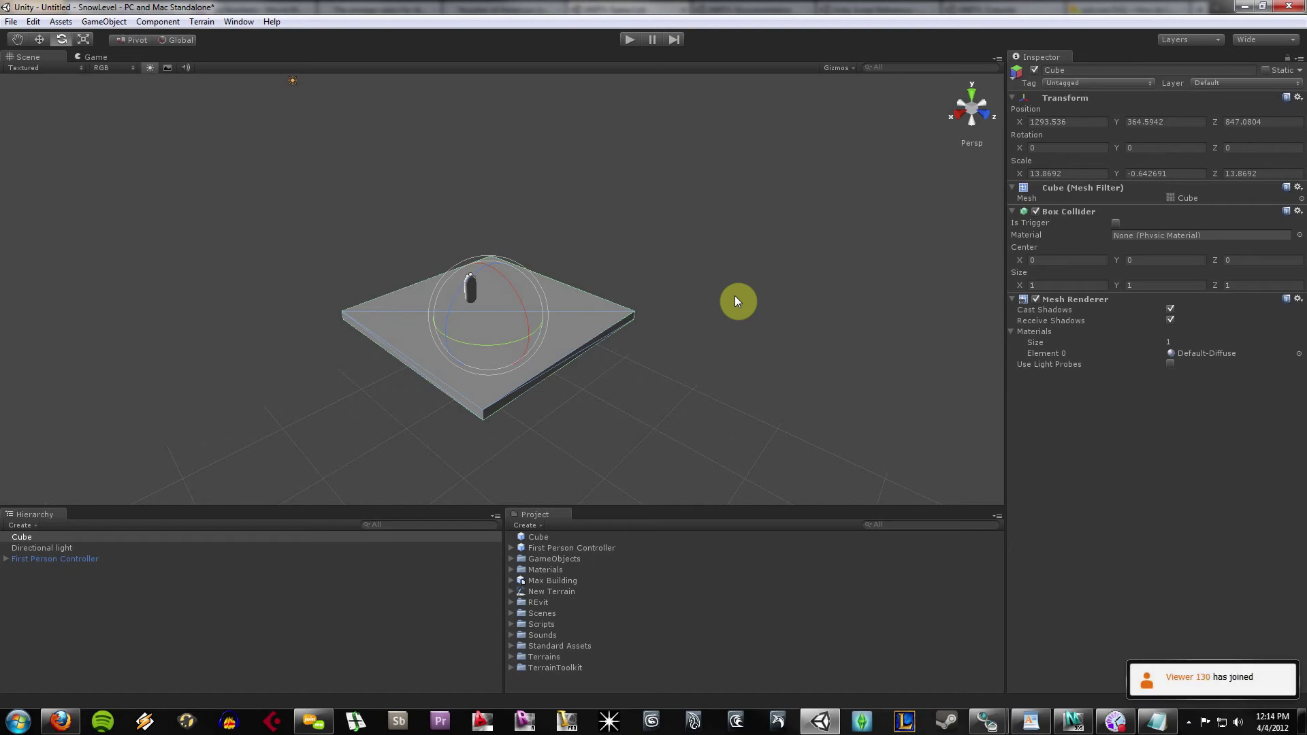
Orbit to a lower angle and inspect the platform cube and First Person Controller.
click(733, 298)
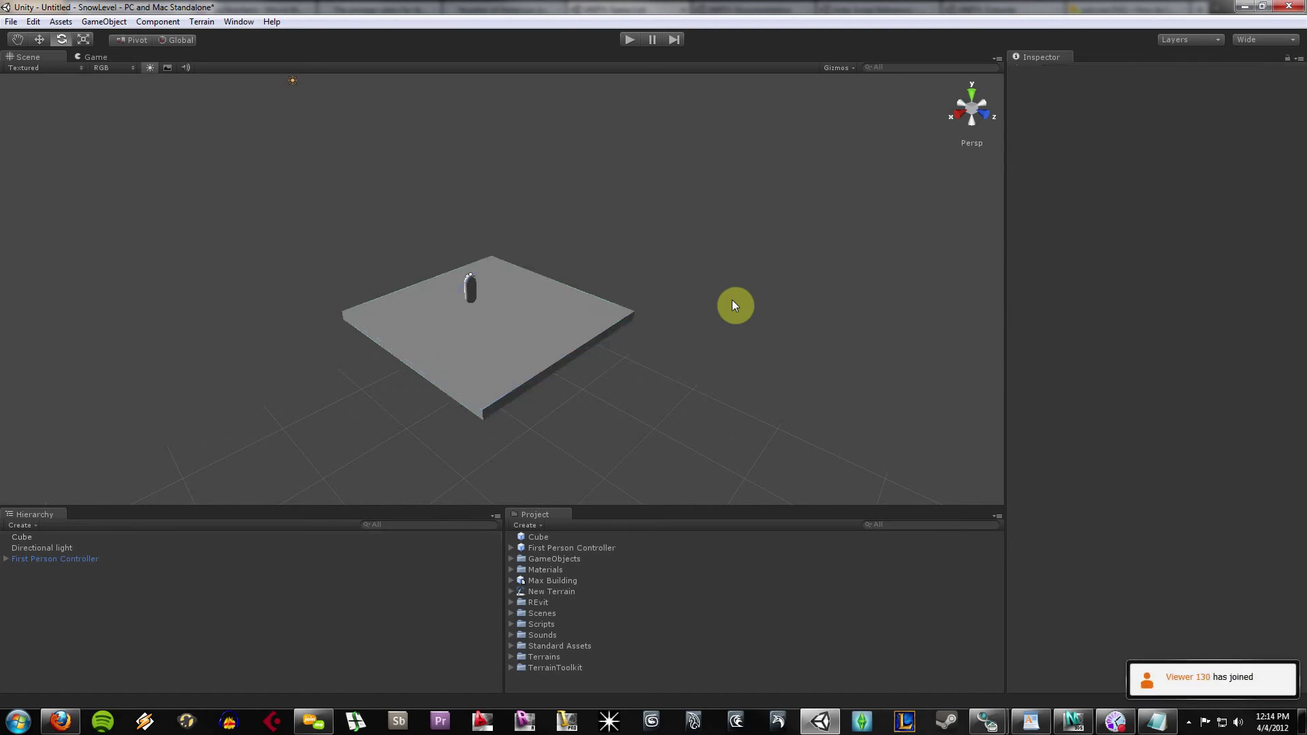
alt+drag(728, 312, 747, 271)
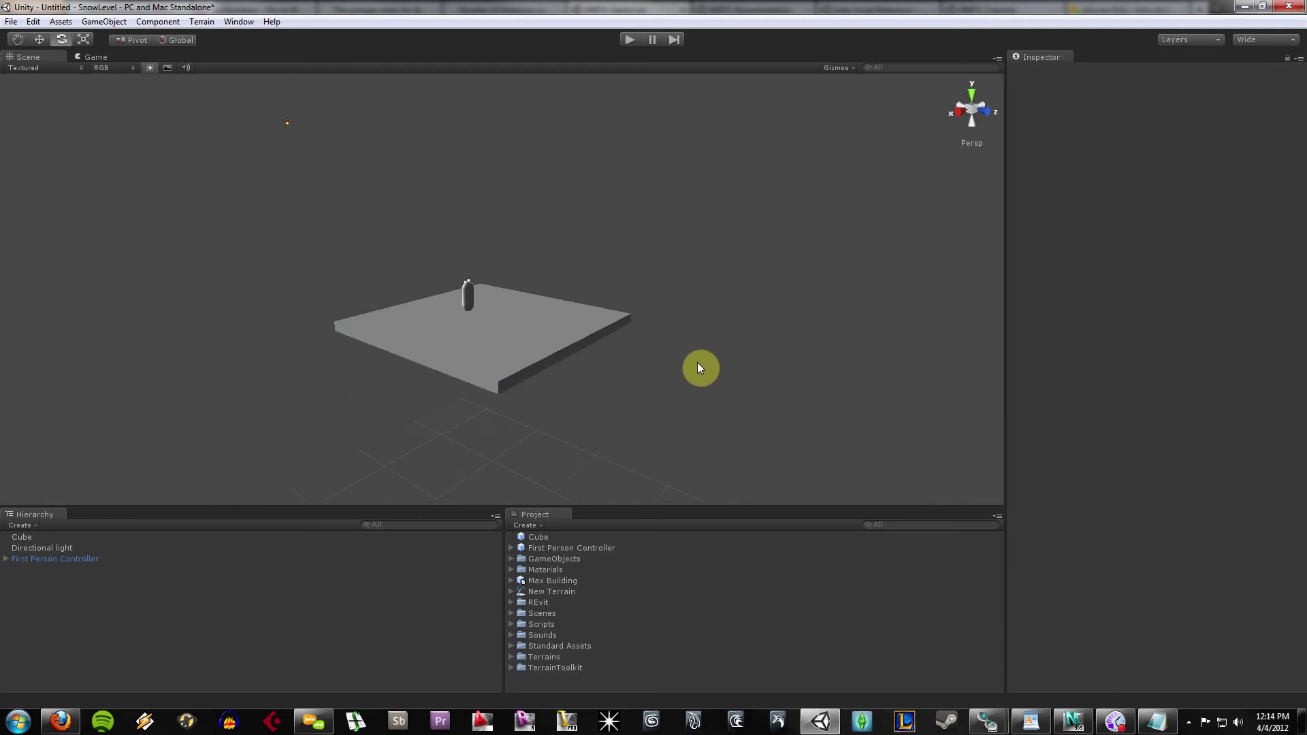
click(527, 366)
click(782, 239)
click(467, 303)
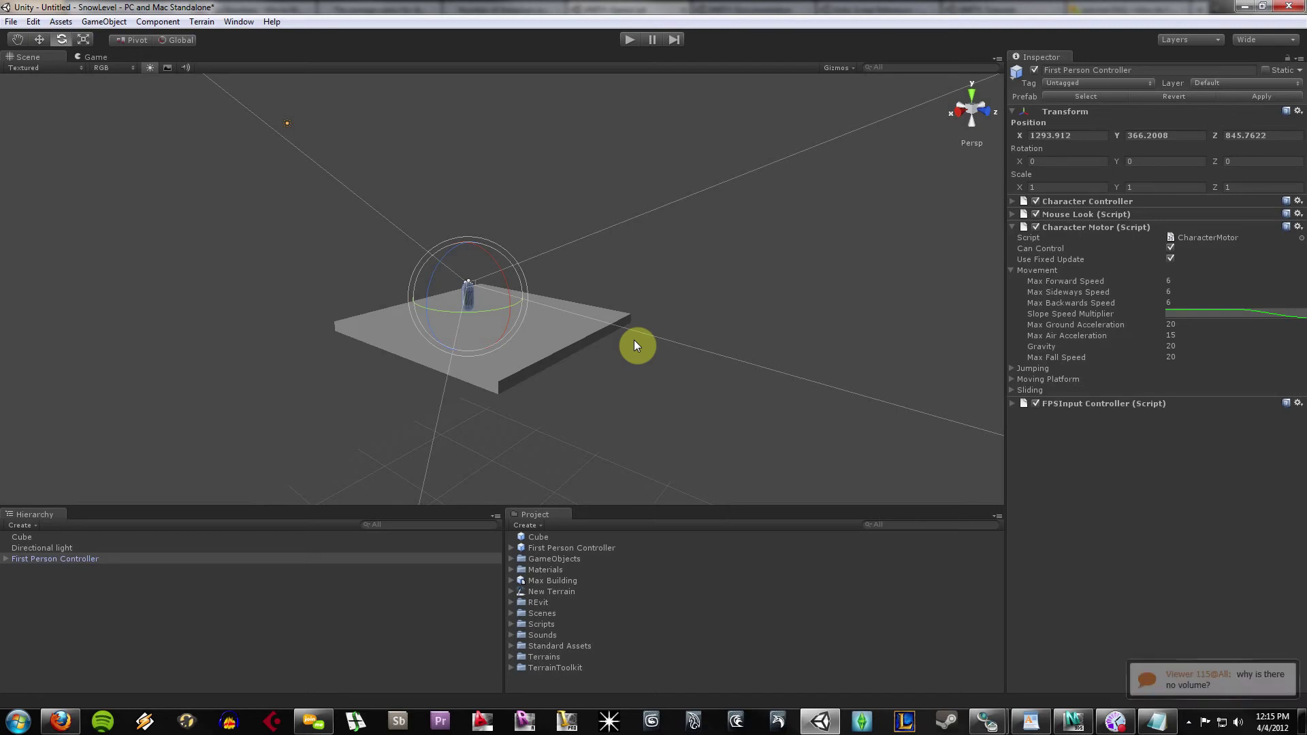
click(644, 401)
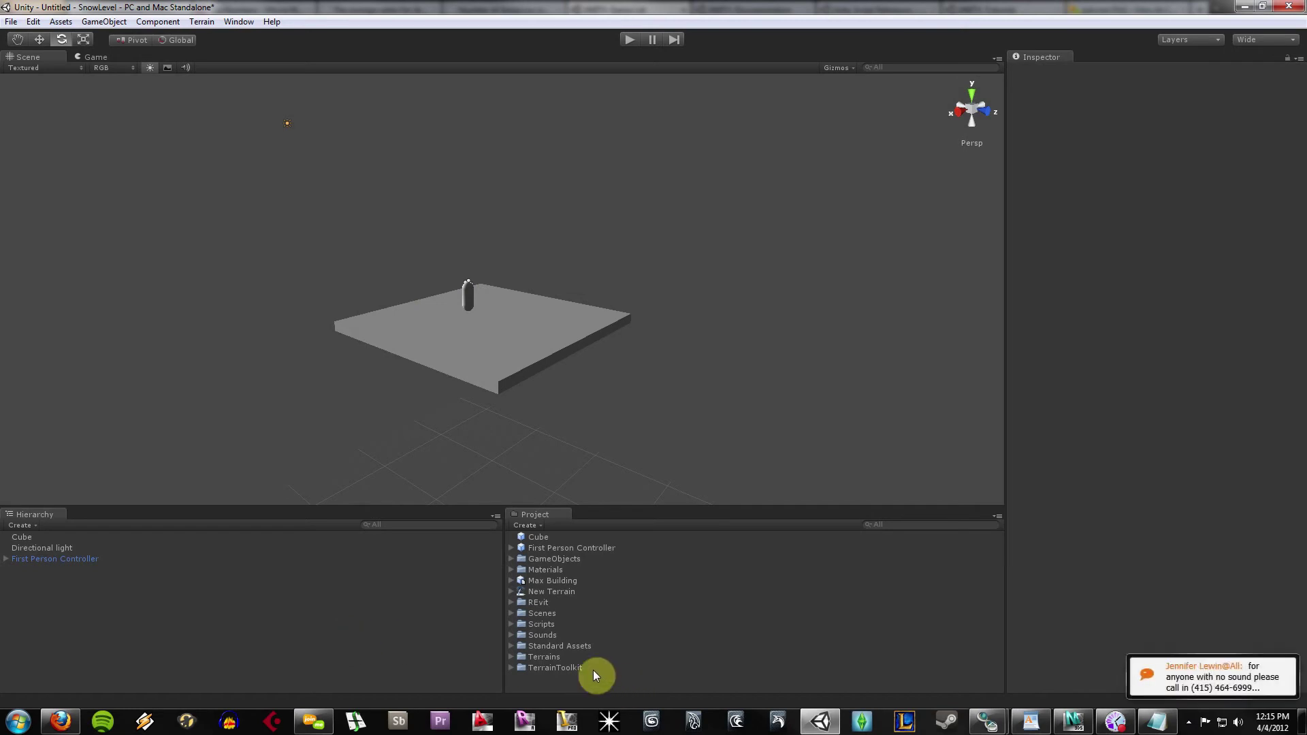
Expand the Scripts folder and reselect the First Person Controller to review it.
click(511, 624)
scroll(720, 653, down, 2)
scroll(716, 655, down, 2)
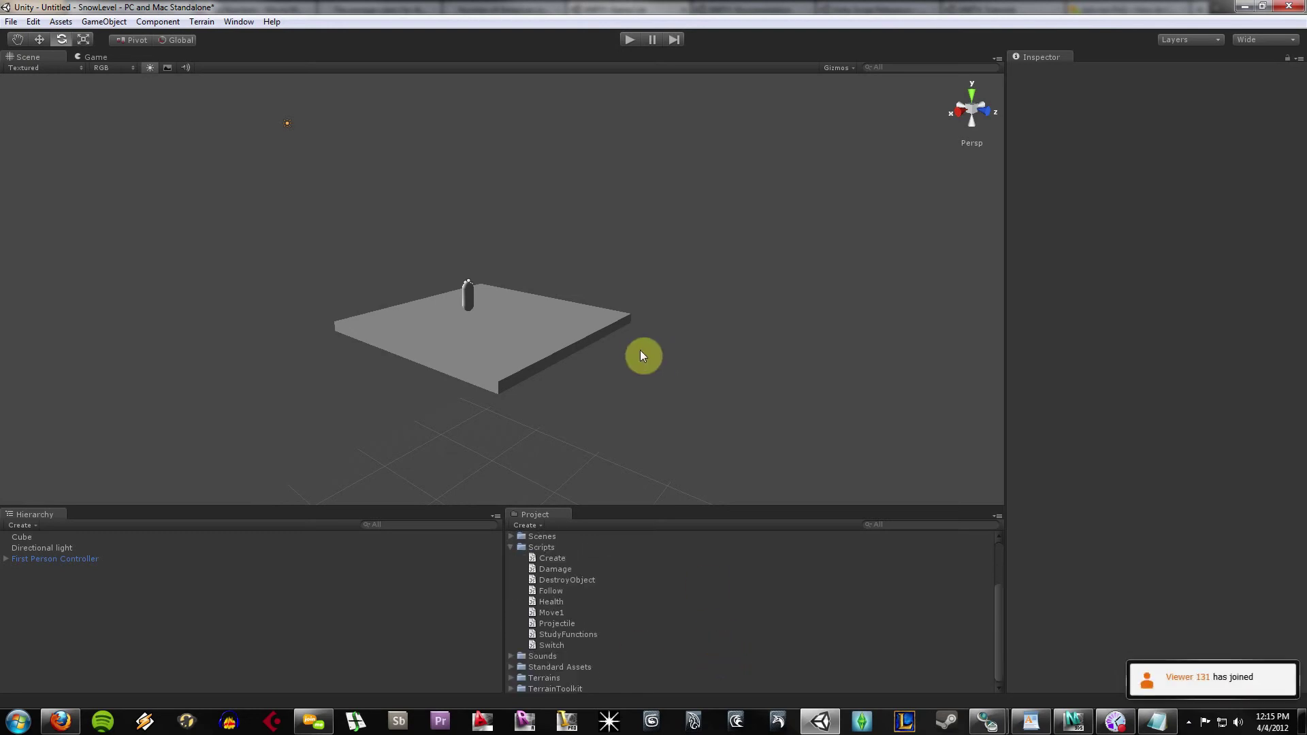
click(567, 343)
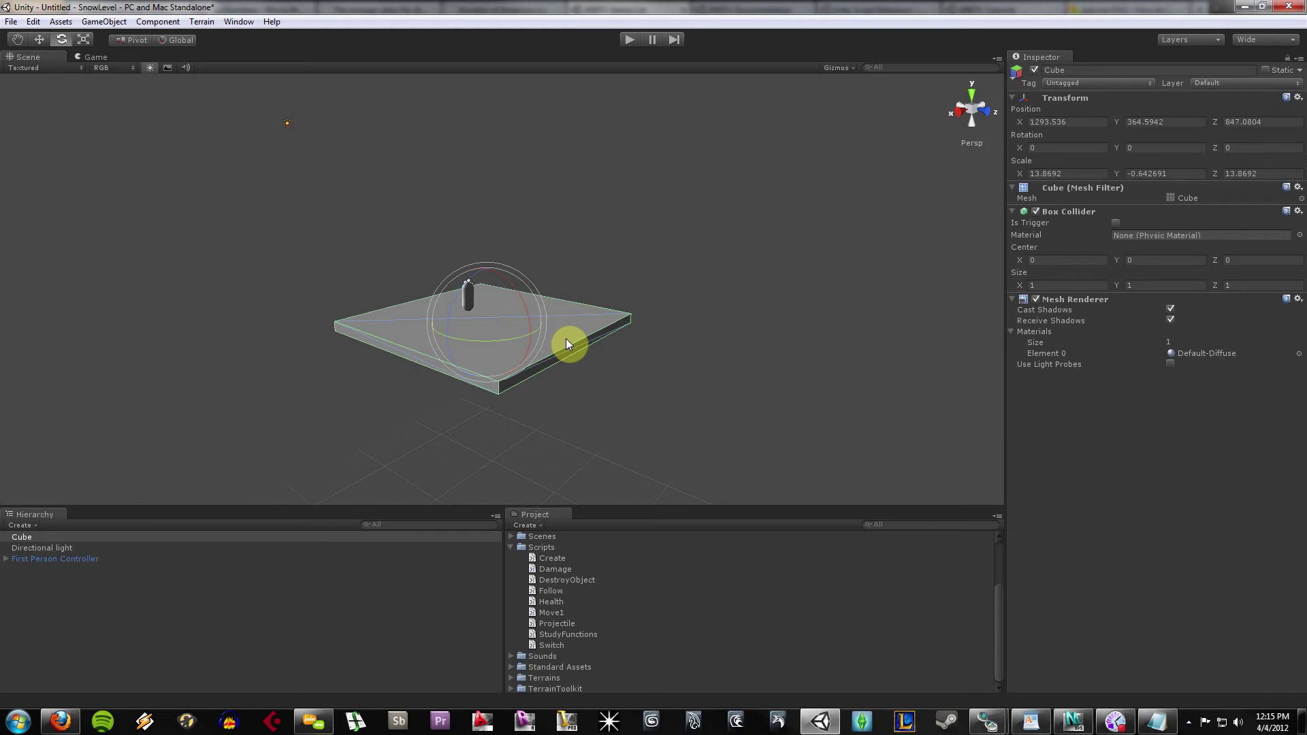
click(719, 368)
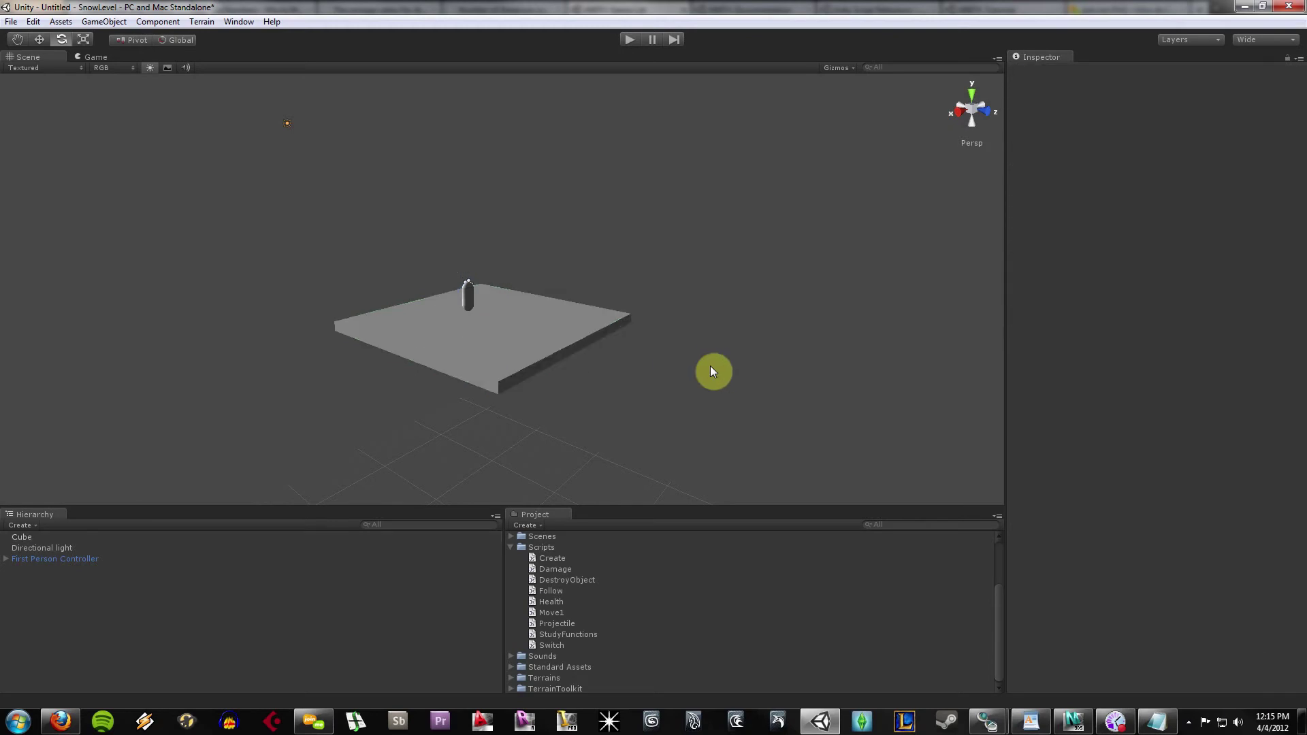
click(467, 293)
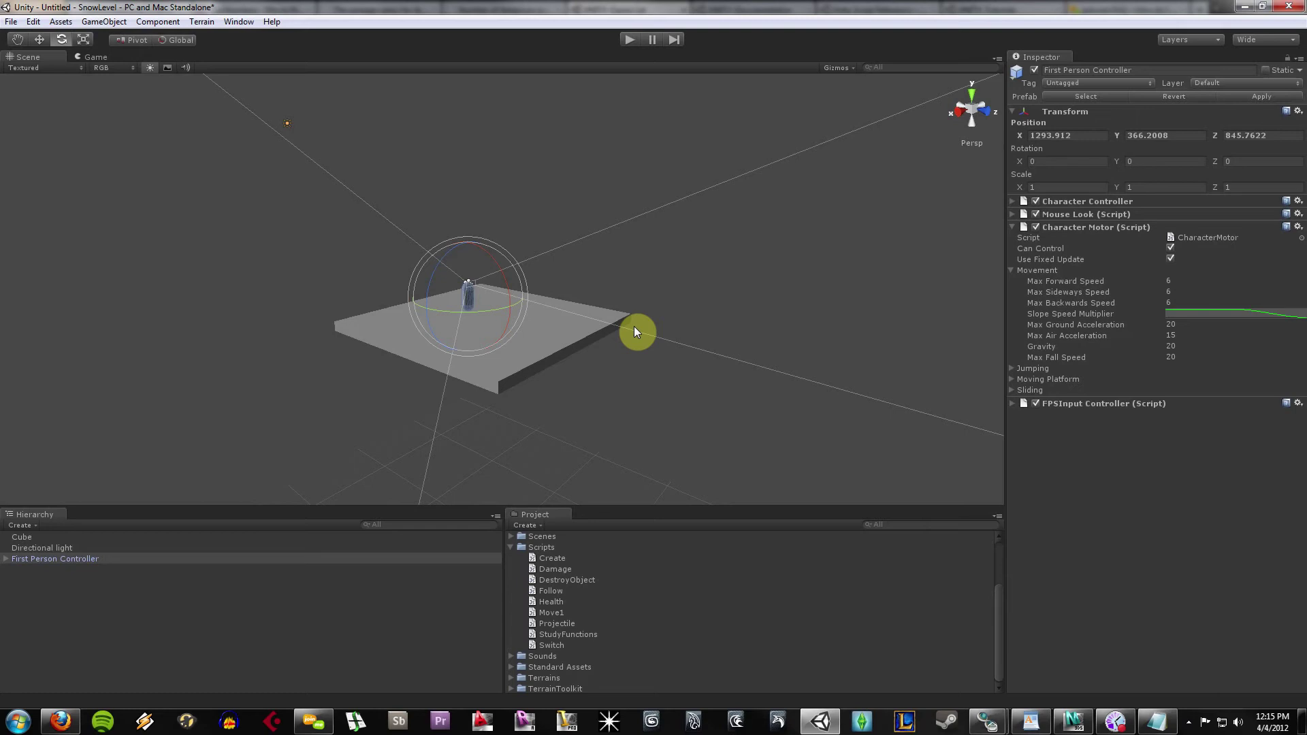
click(626, 331)
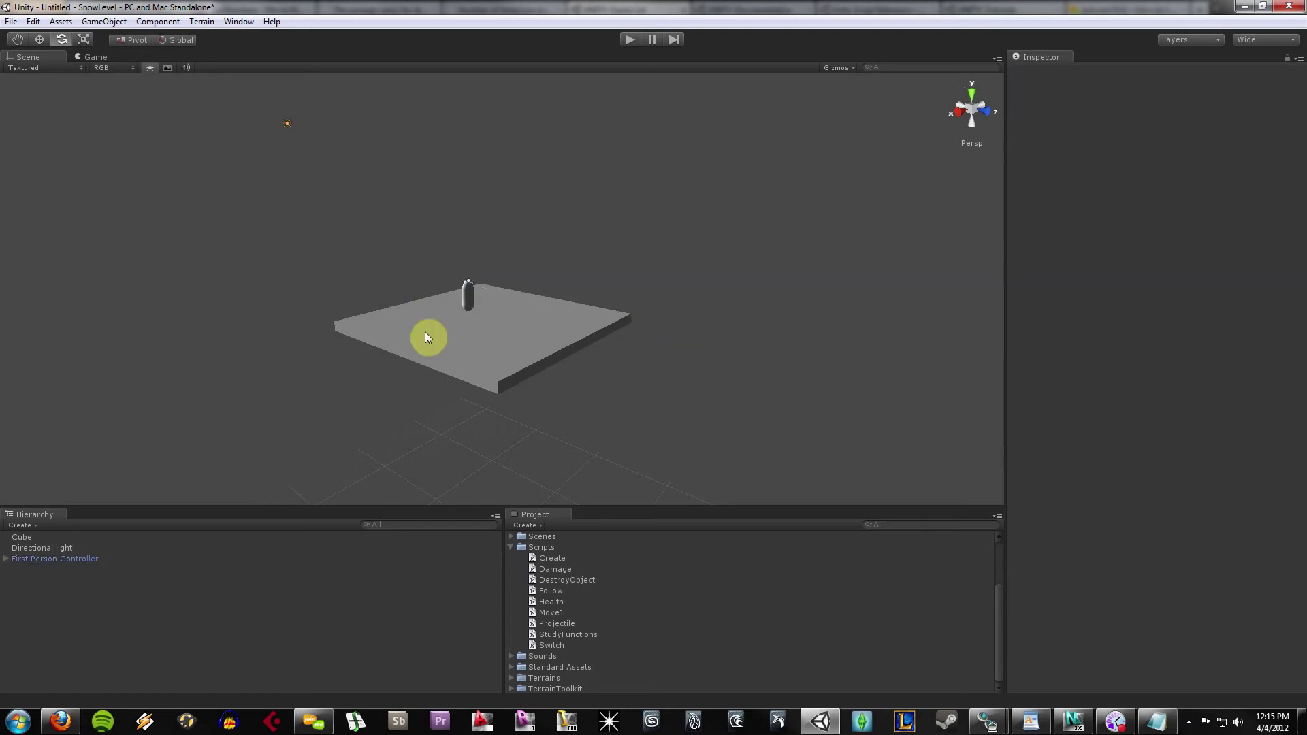
click(479, 292)
Preview the Projectile script and open it in MonoDevelop.
click(6, 560)
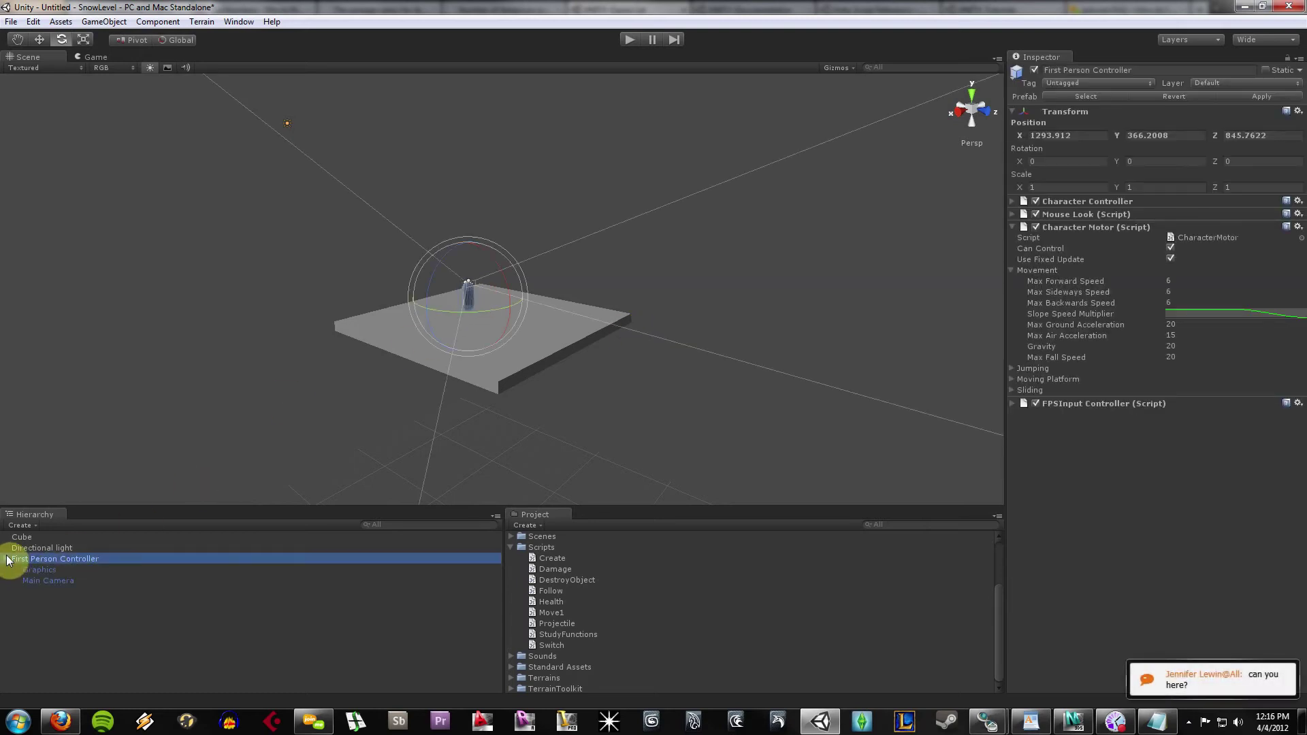
click(558, 624)
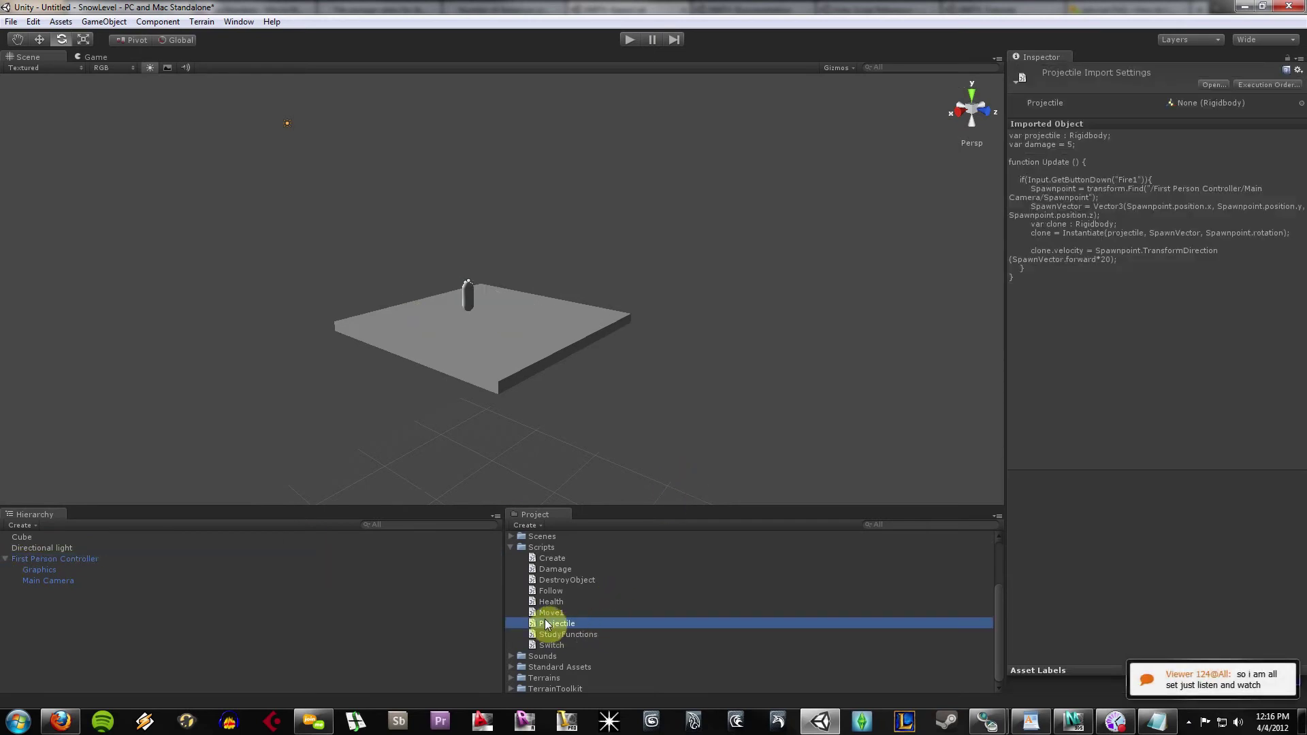
click(1044, 197)
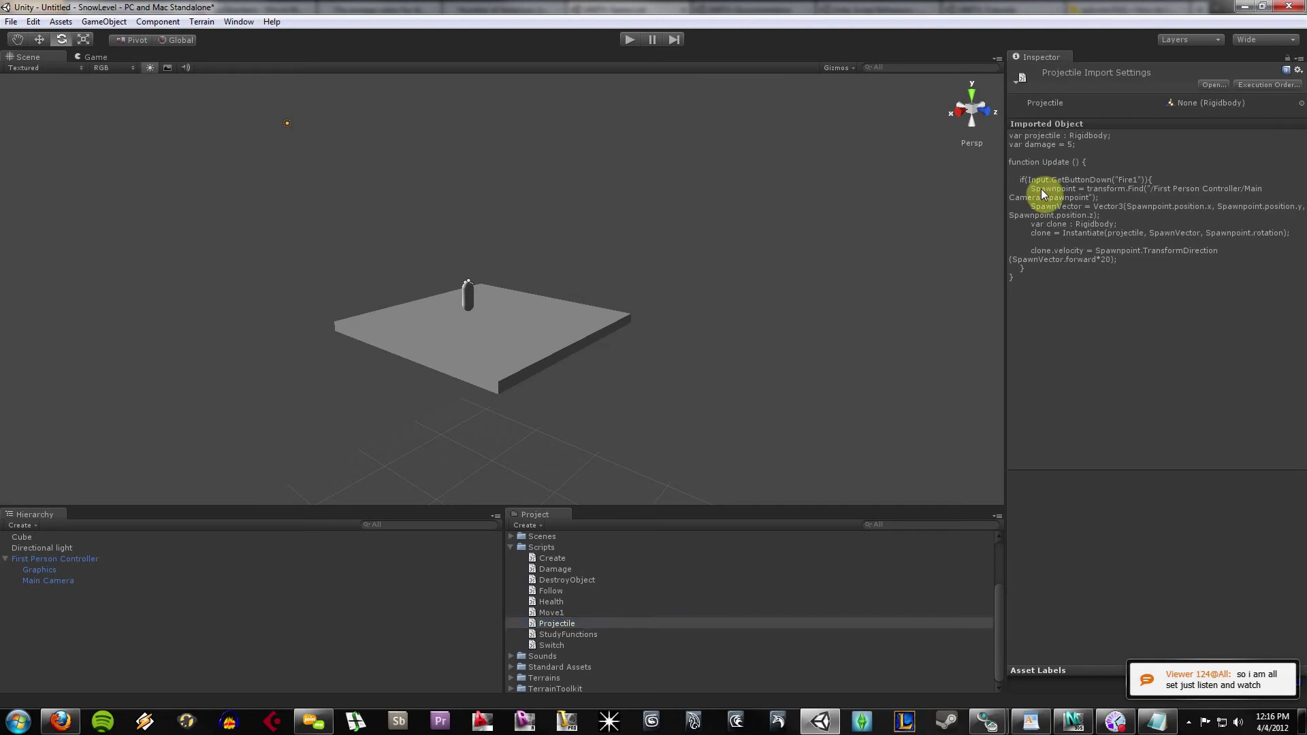
click(578, 623)
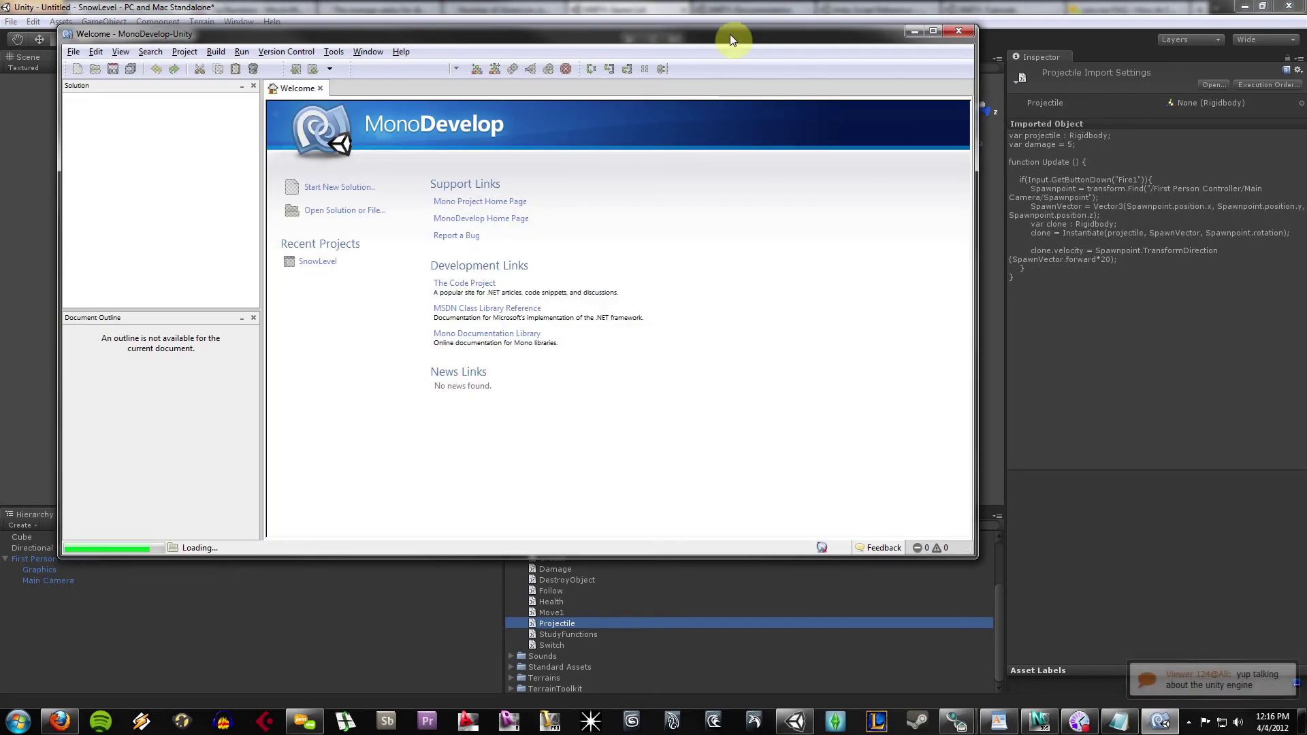
Read through the Projectile script's code in MonoDevelop, then minimize it back to Unity.
drag(730, 34, 789, 39)
click(502, 331)
drag(517, 259, 368, 121)
click(545, 263)
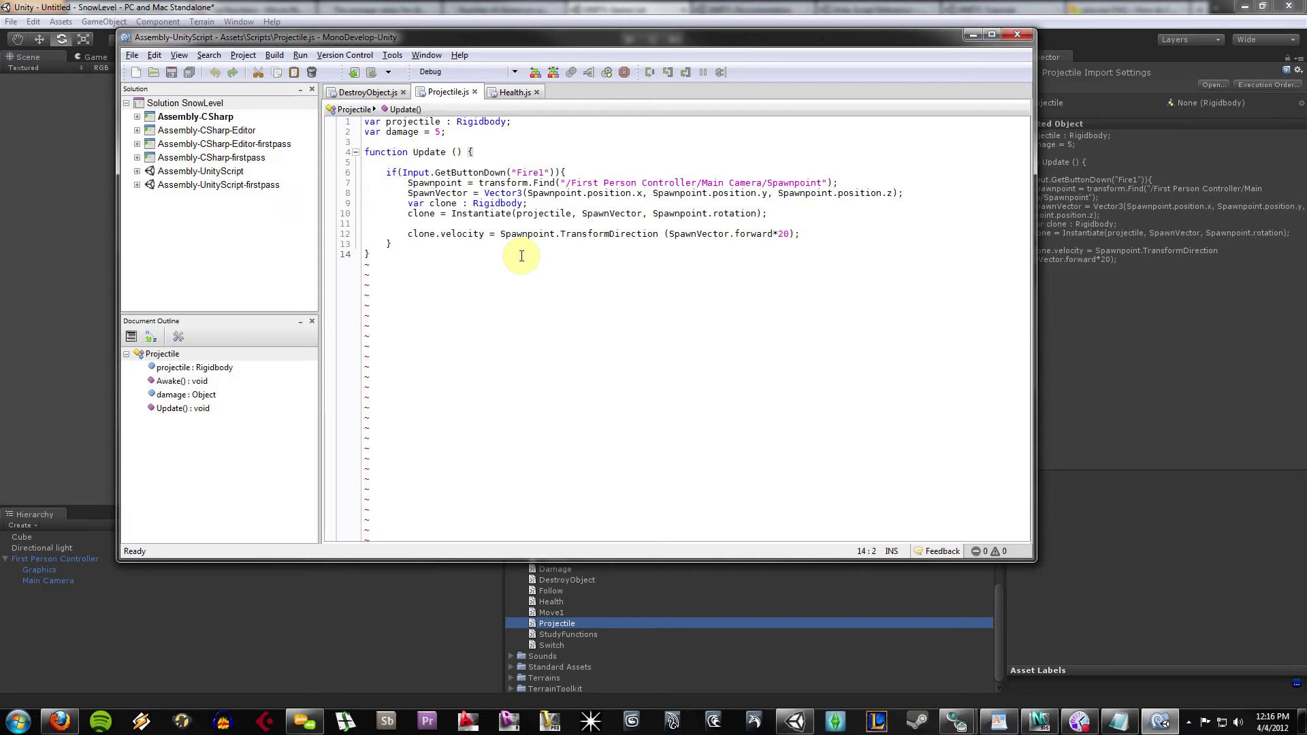
click(457, 225)
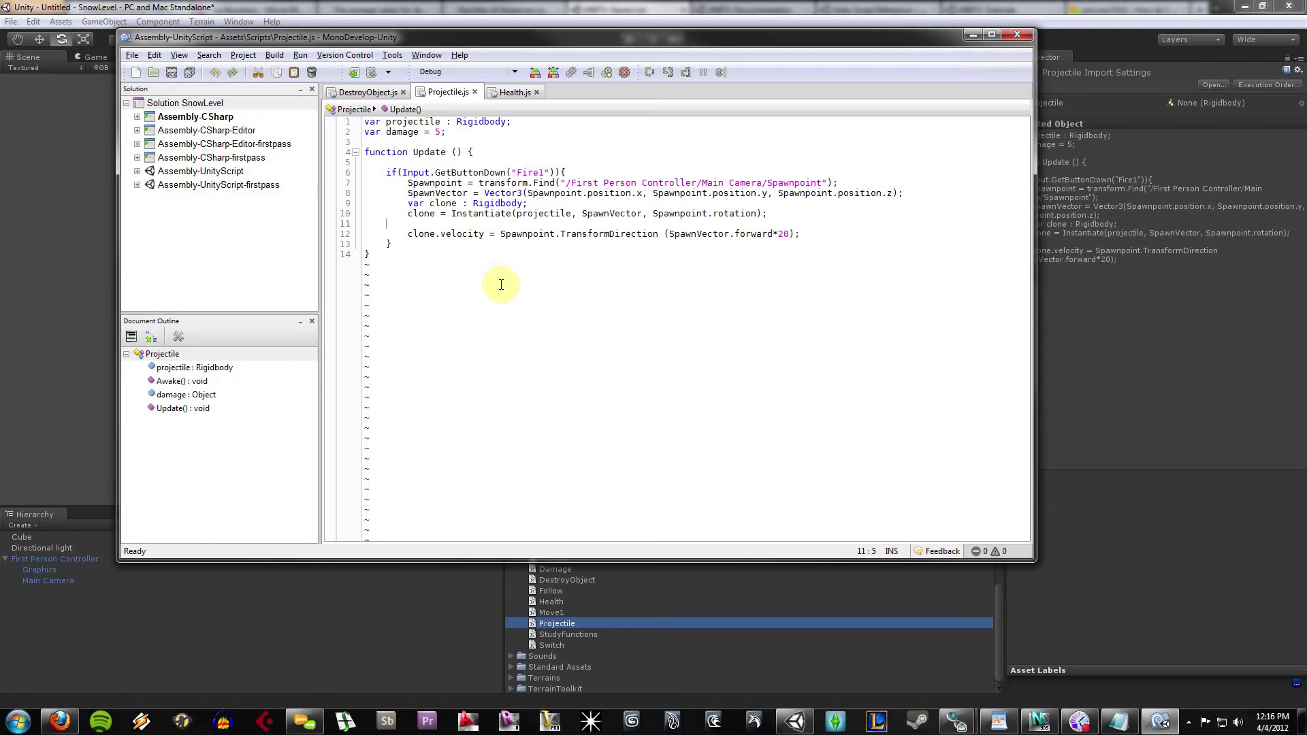
click(417, 211)
click(426, 244)
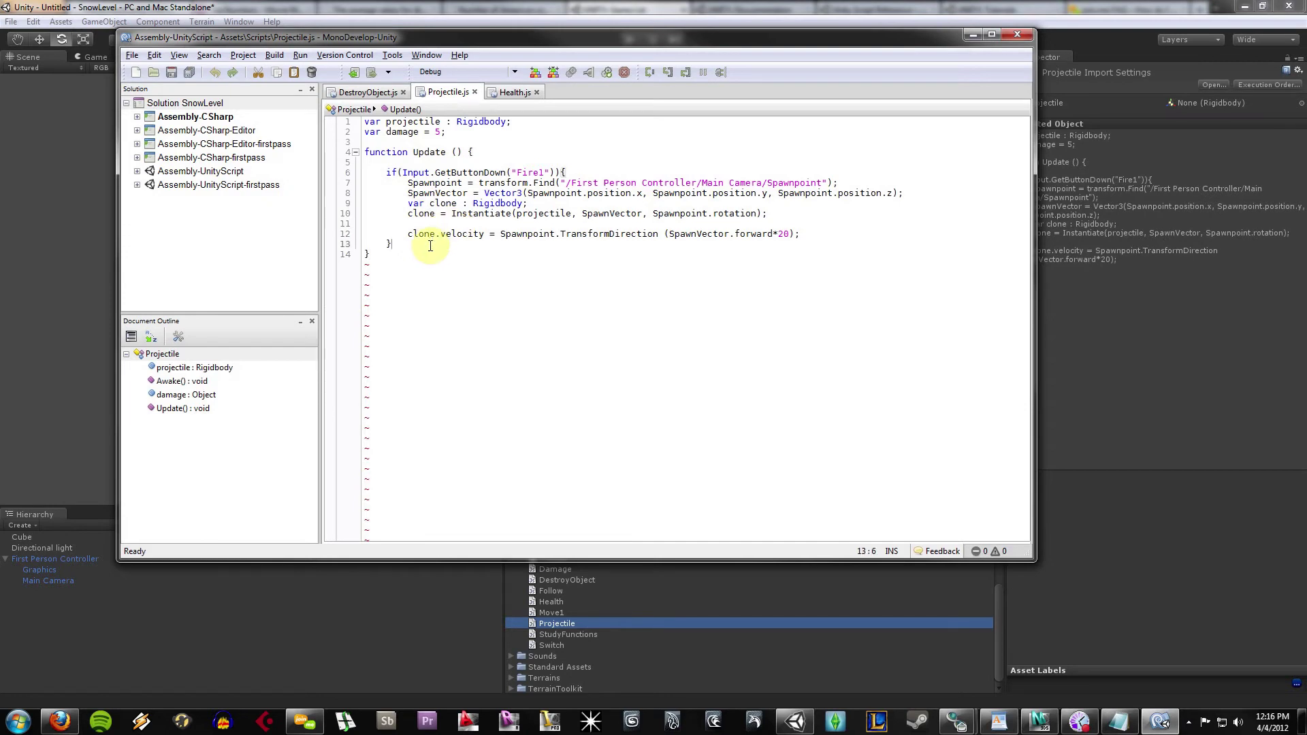
click(413, 254)
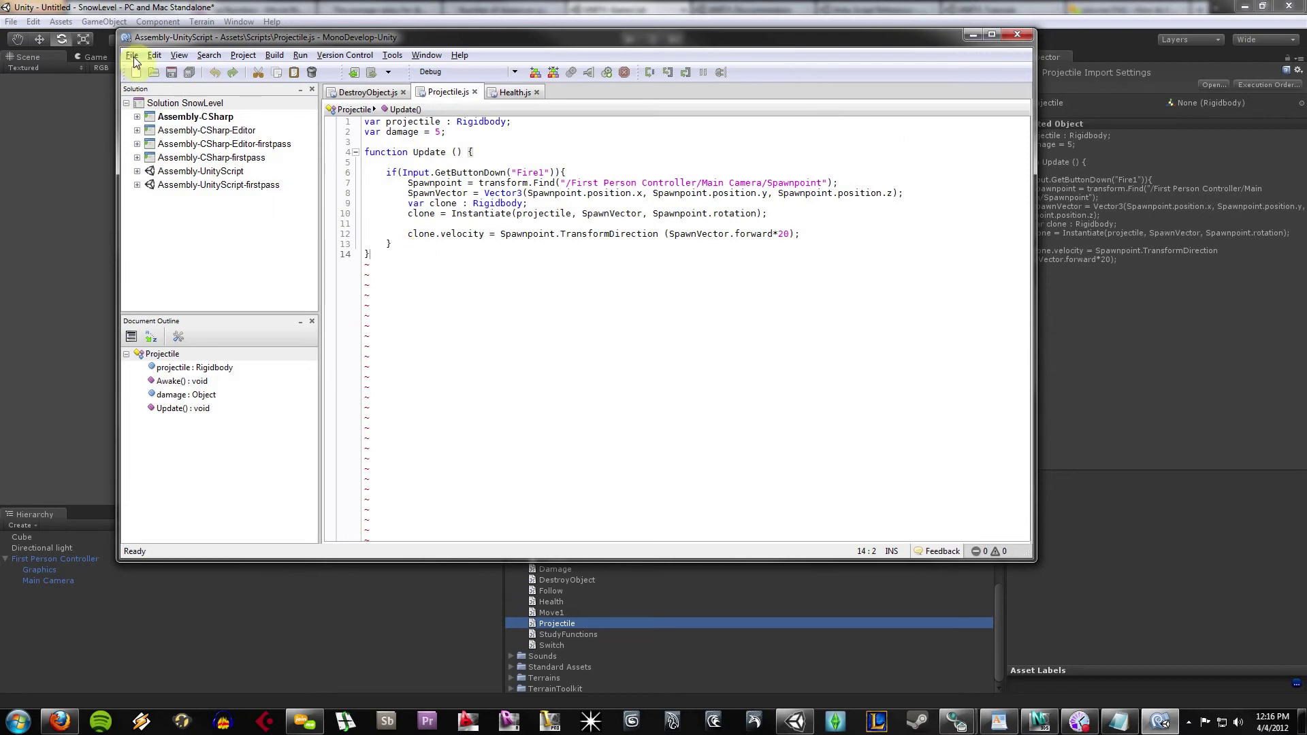
click(974, 38)
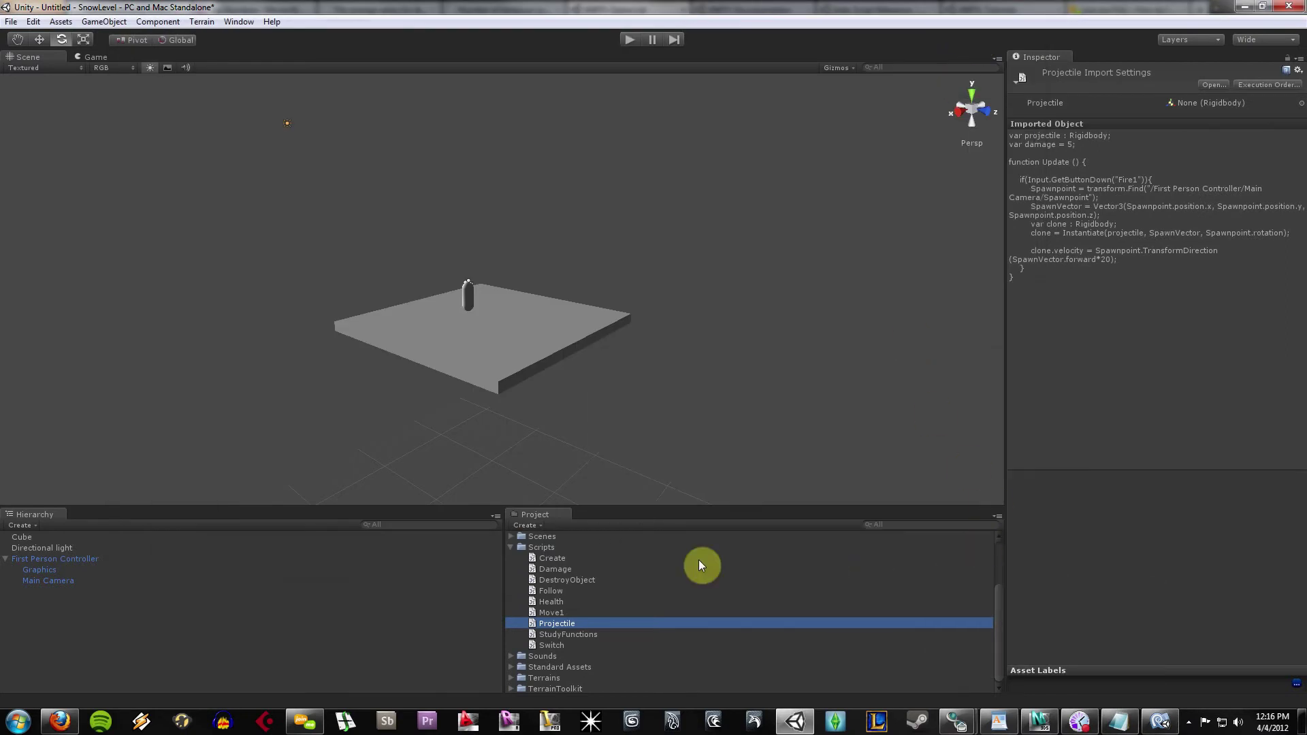
Attach the Projectile script to the Main Camera and select the camera.
click(512, 547)
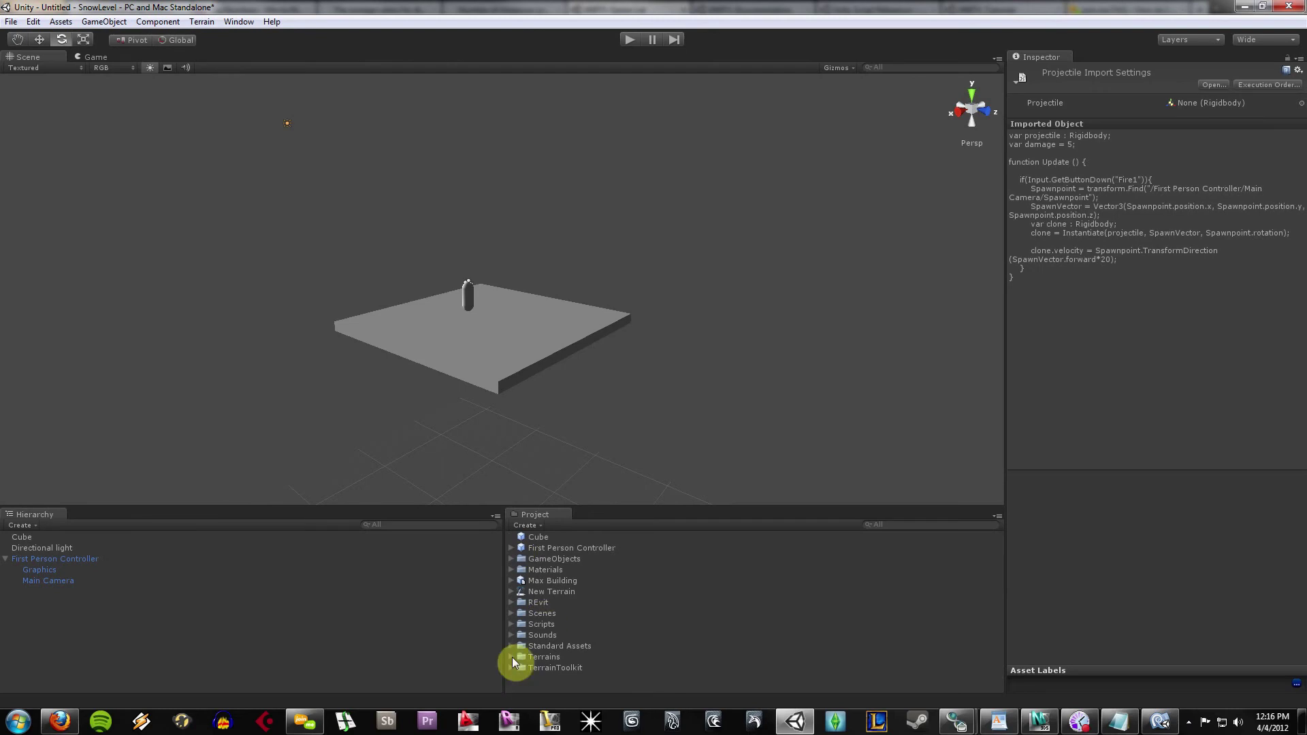
click(513, 622)
scroll(575, 639, down, 2)
drag(565, 626, 59, 580)
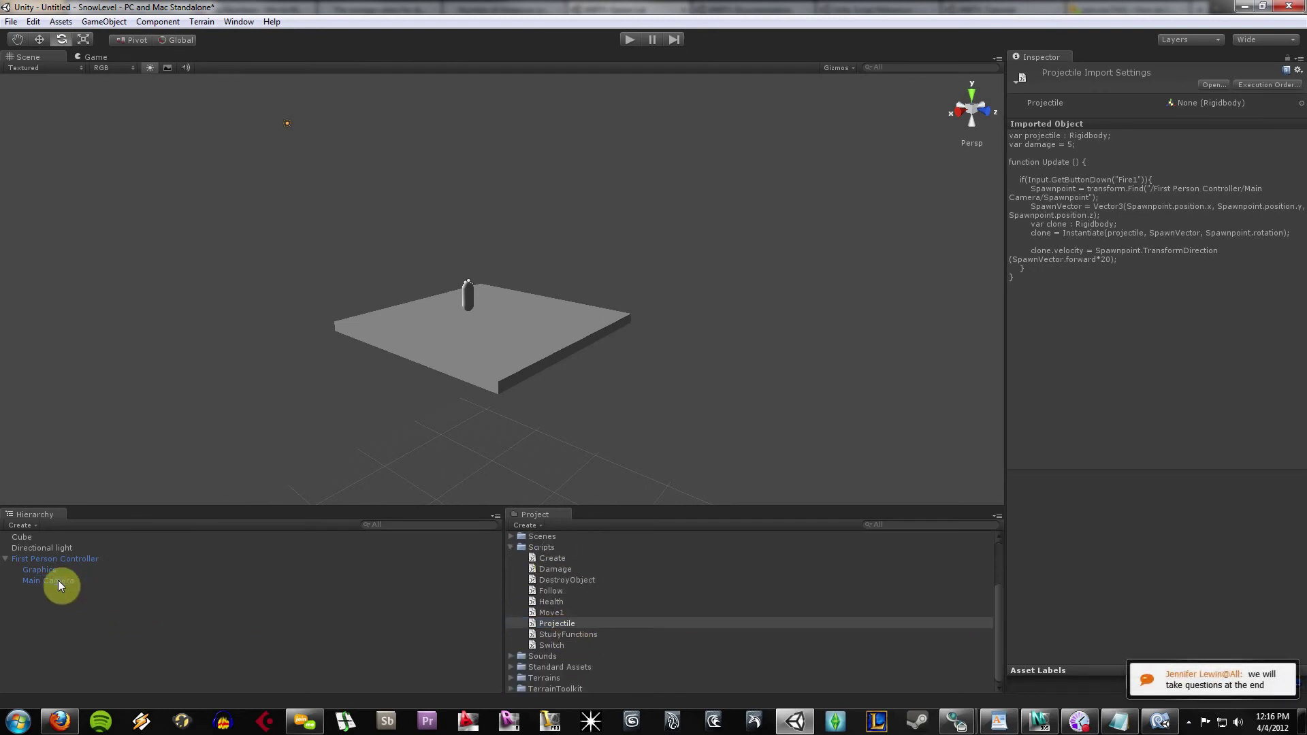
click(684, 667)
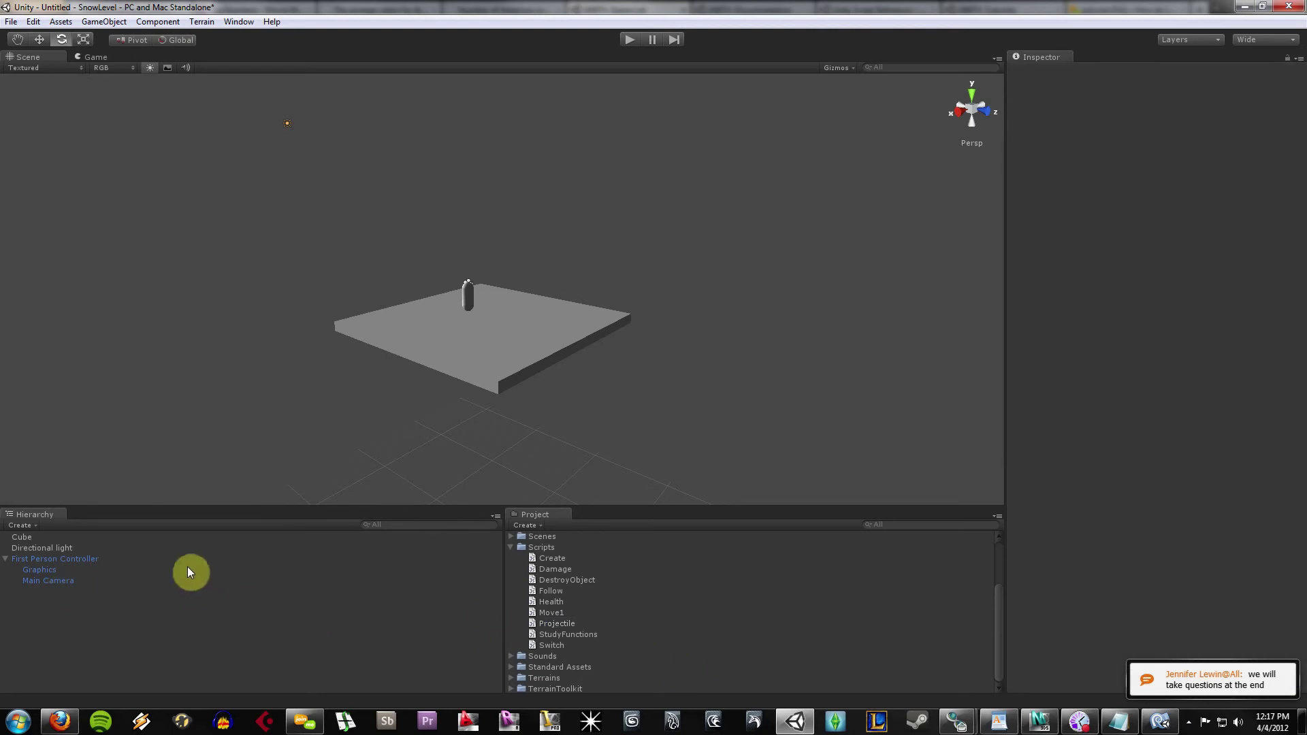
click(80, 581)
Remove the Projectile component from the Main Camera and attach the script to the First Person Controller.
right_click(1089, 452)
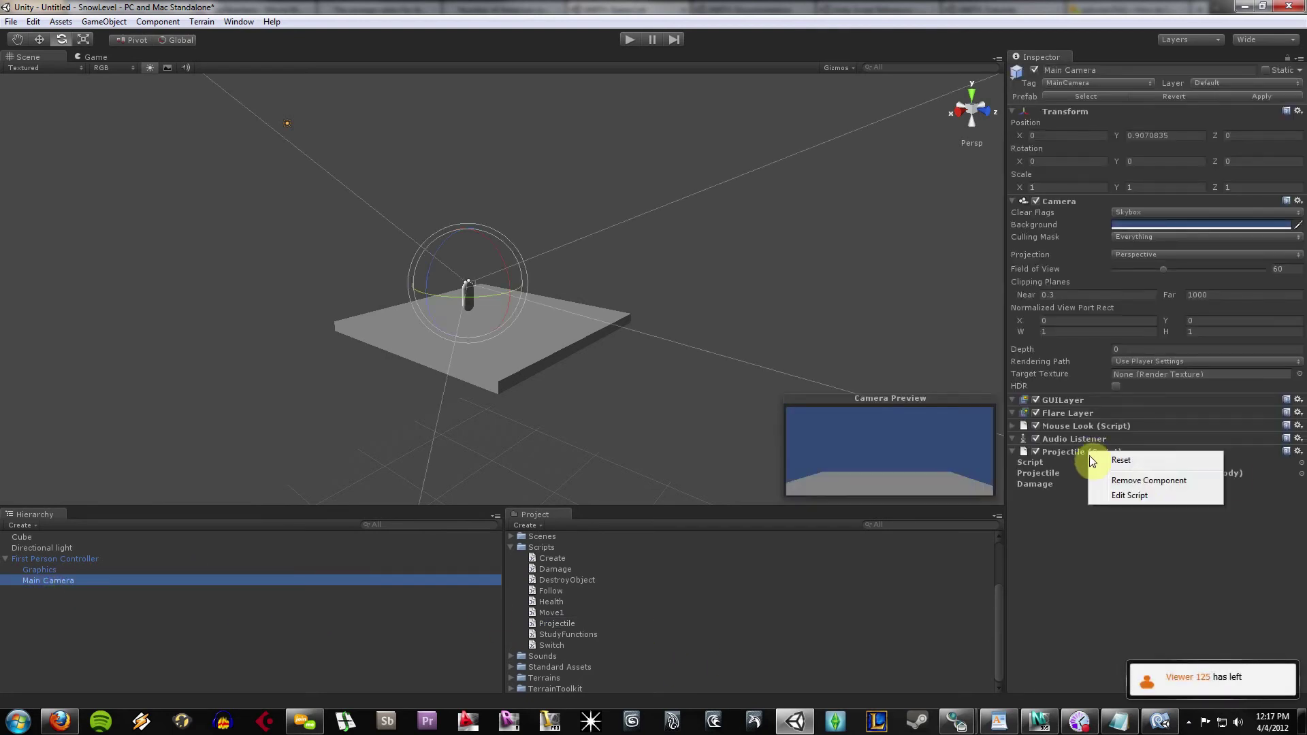
click(1137, 483)
drag(561, 627, 129, 563)
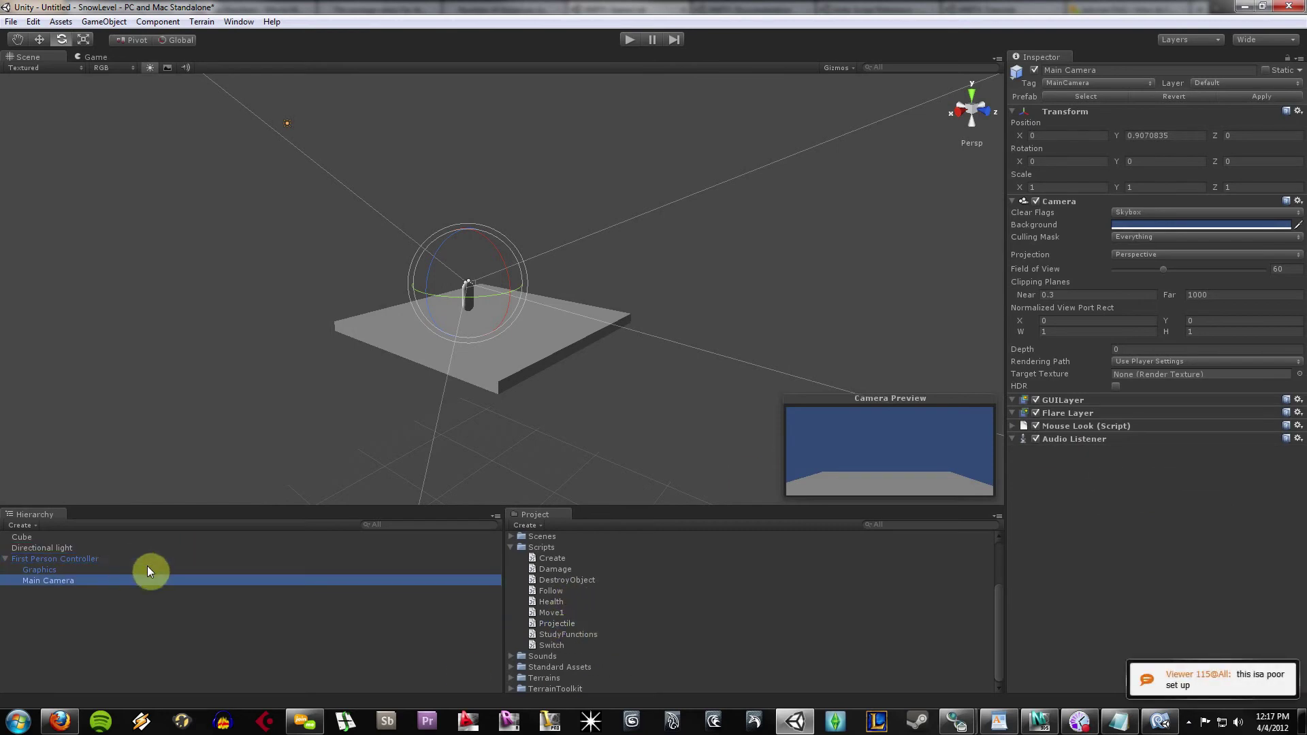
click(682, 373)
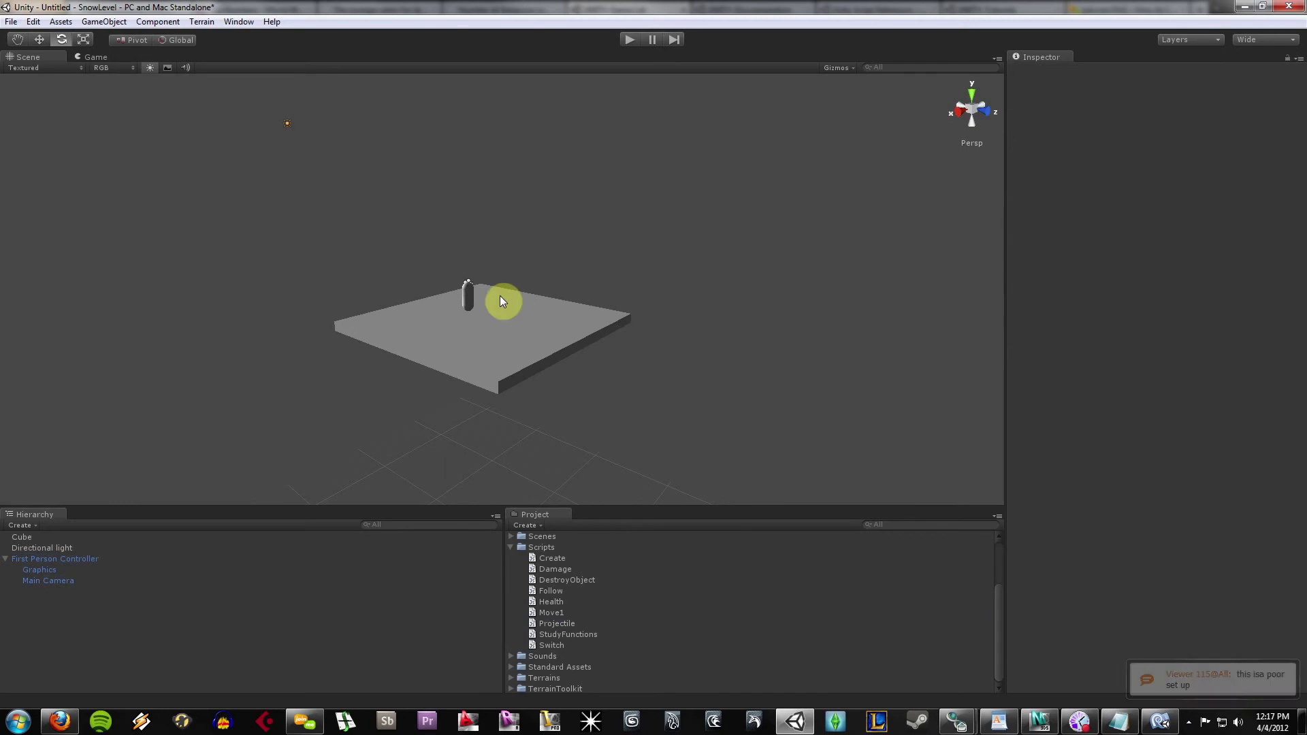
click(94, 22)
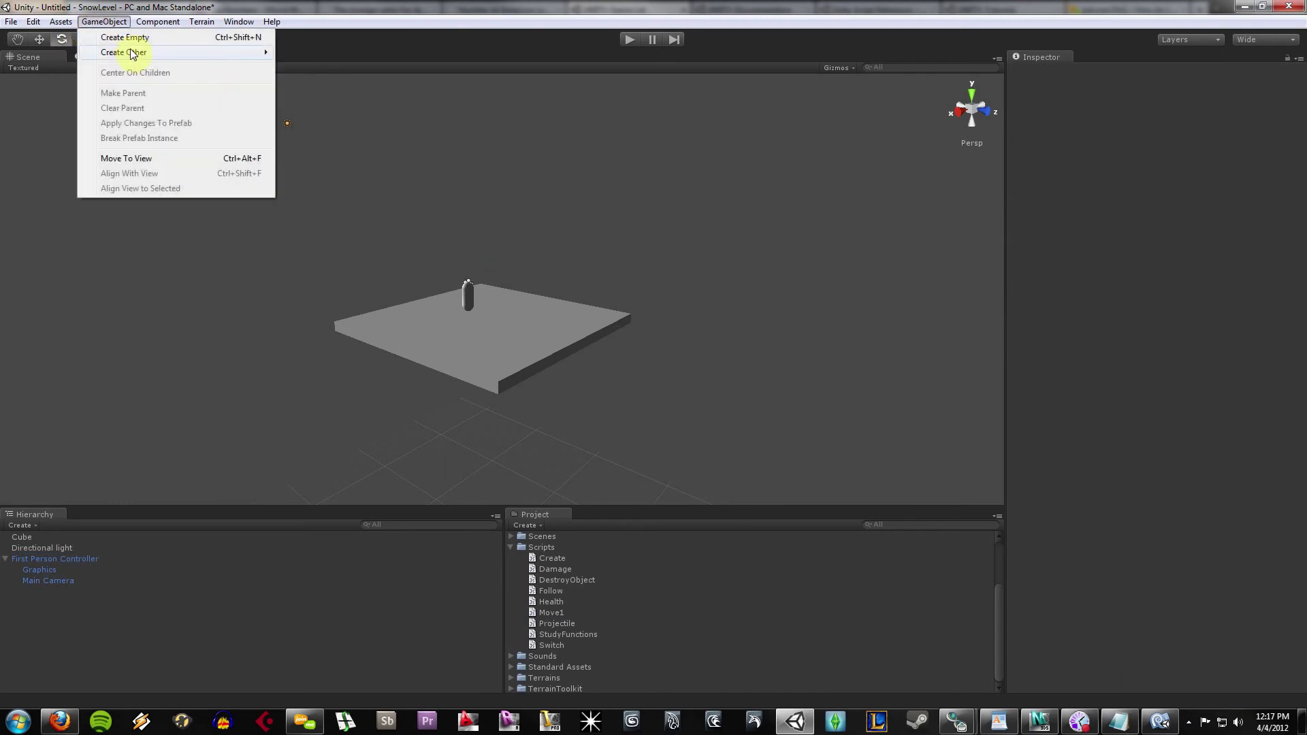
Create an empty GameObject and orbit the front view to see the ground plane.
mouse_move(130, 52)
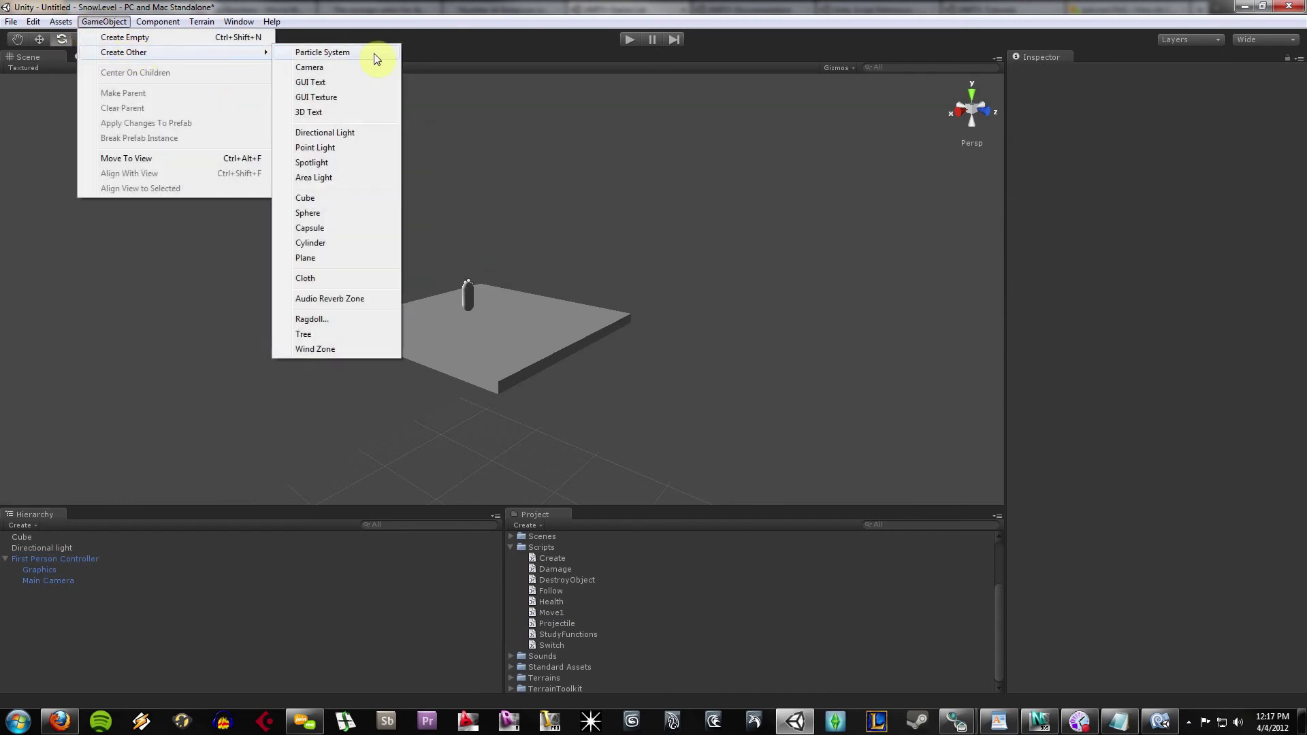
click(117, 37)
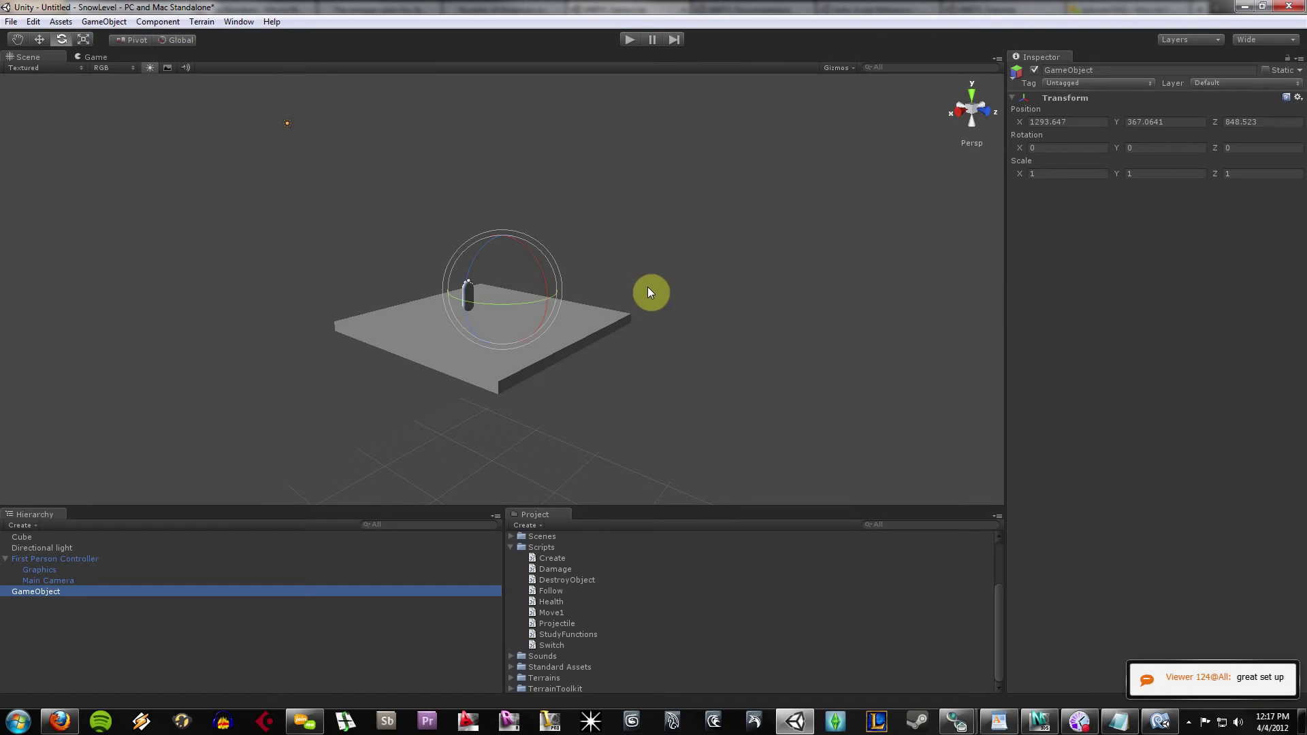
click(986, 112)
alt+drag(562, 301, 638, 306)
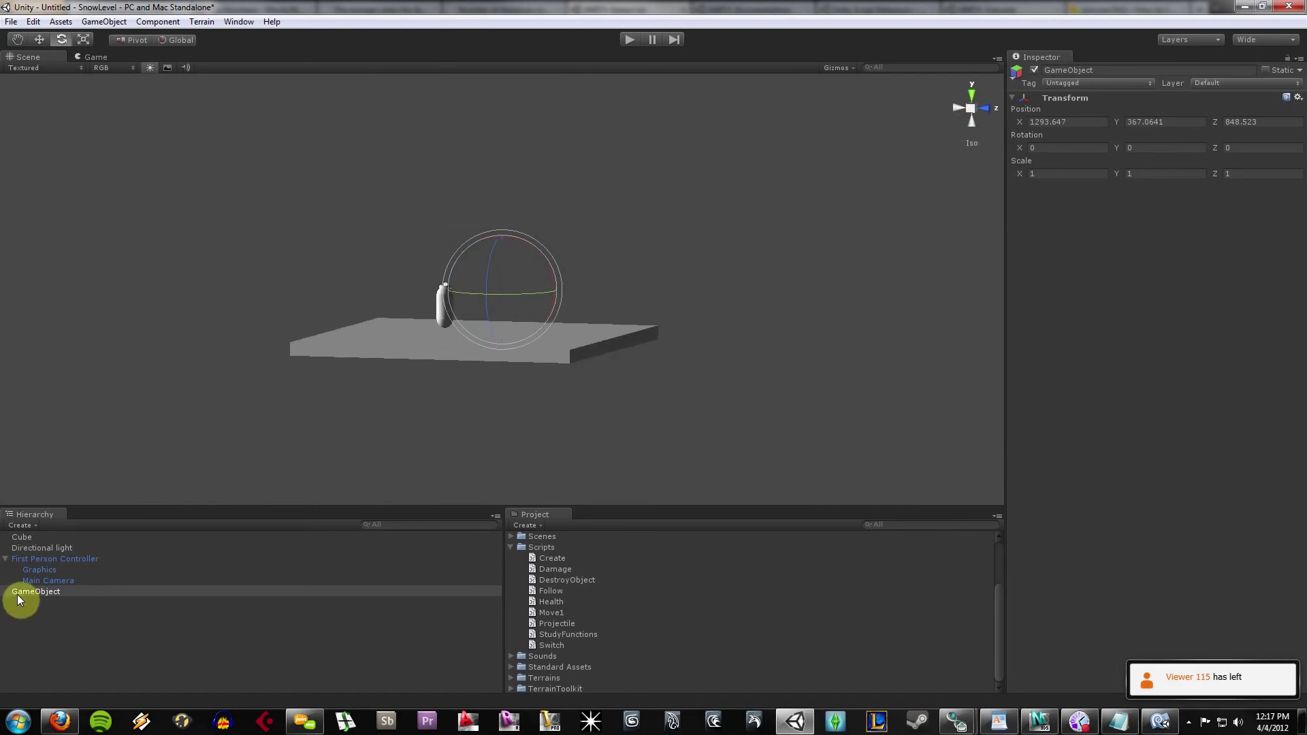
Rename the new GameObject to 'Spawnpoint'.
right_click(41, 592)
click(96, 651)
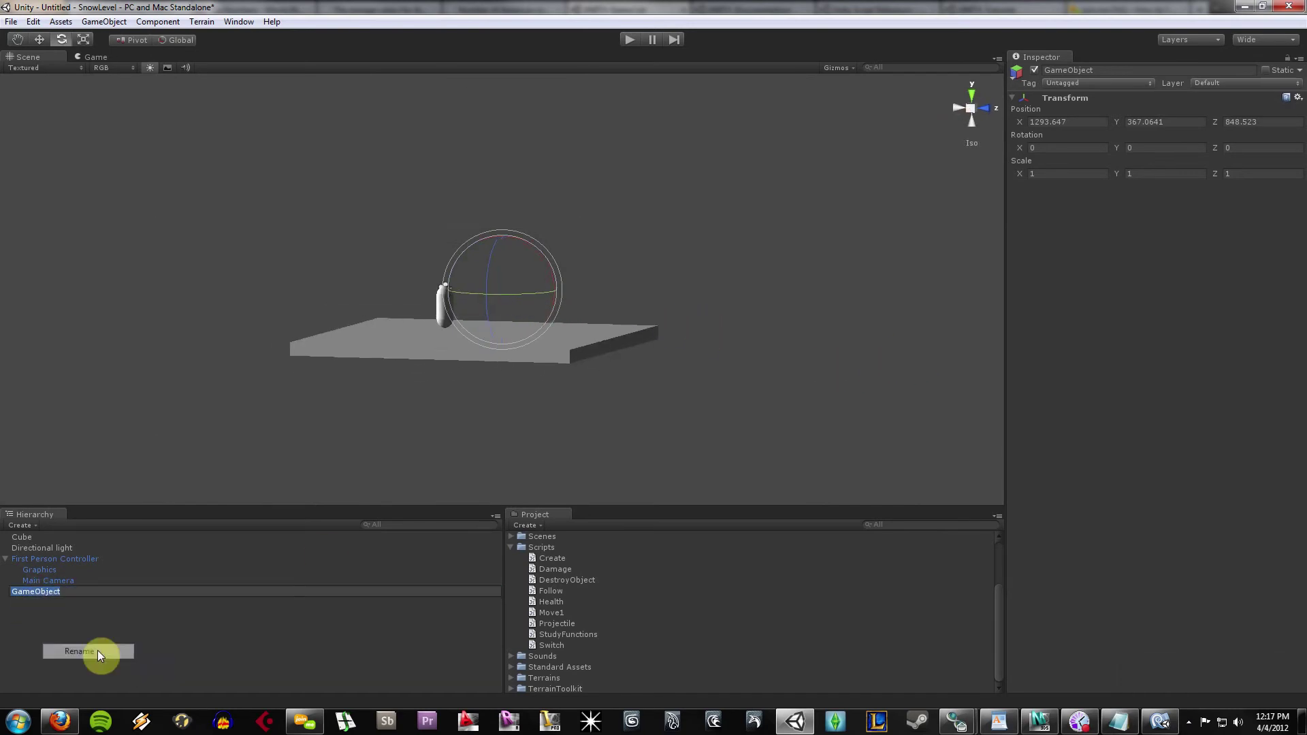
text(Spawnpoint)
key(Return)
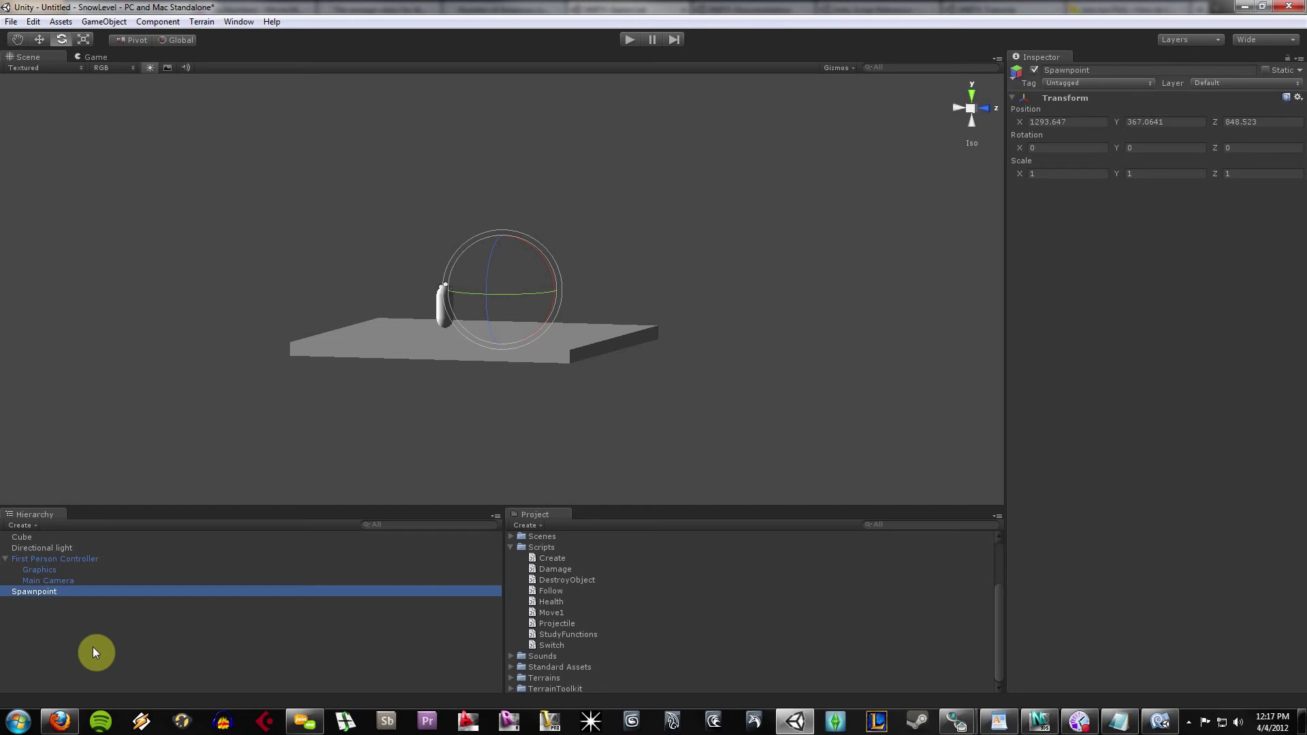
click(693, 377)
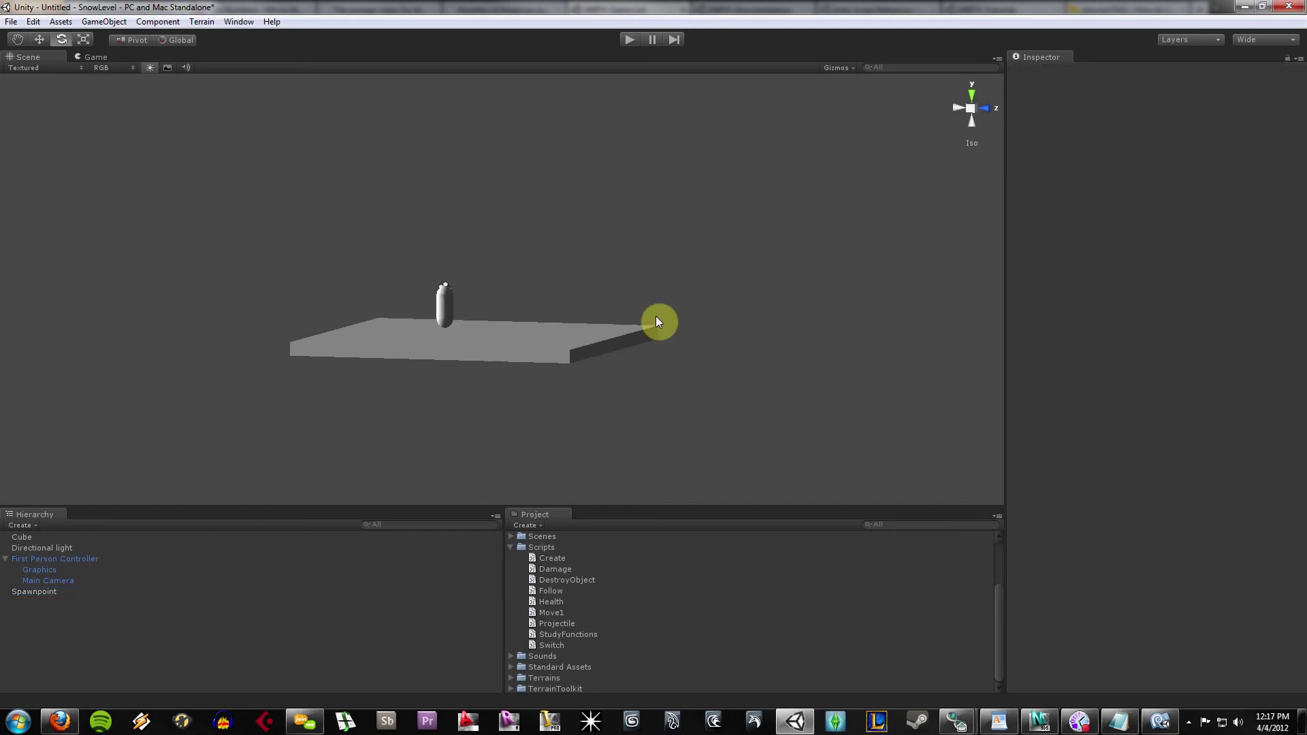
Toggle scene lighting and make Spawnpoint a child of the Main Camera.
click(151, 67)
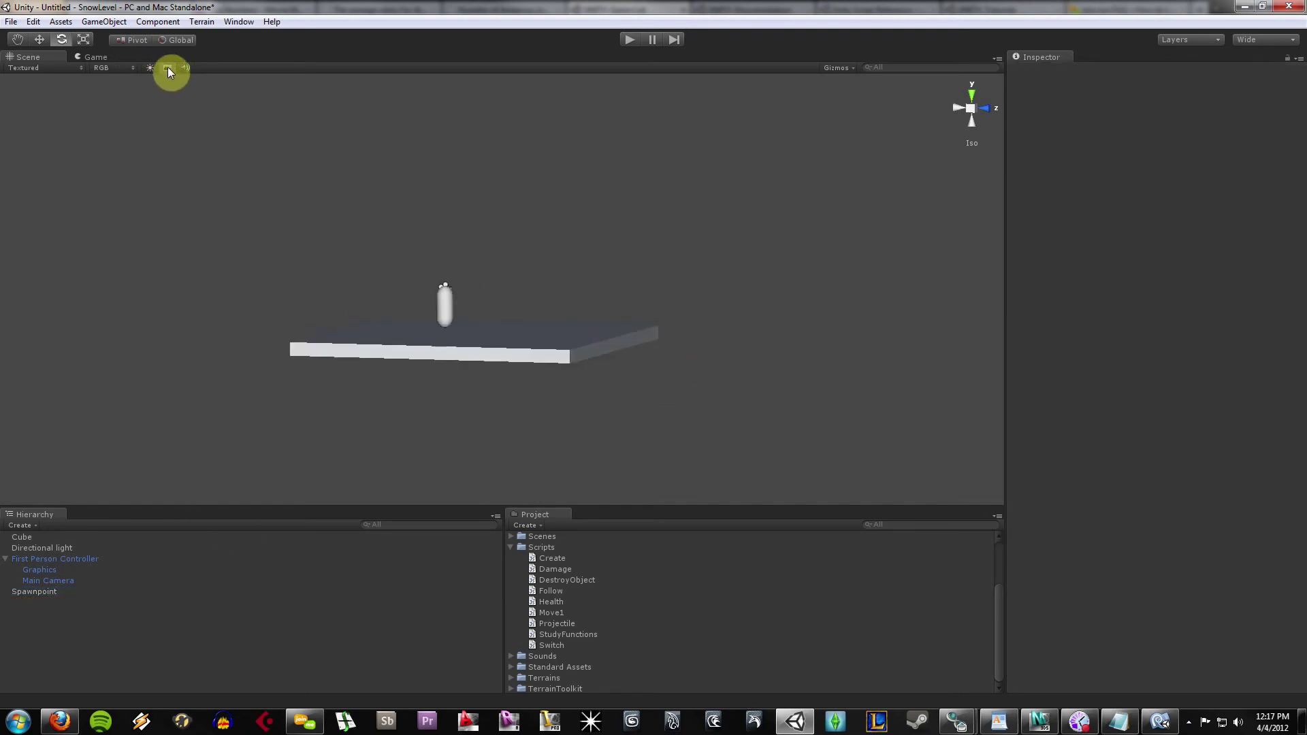
click(55, 593)
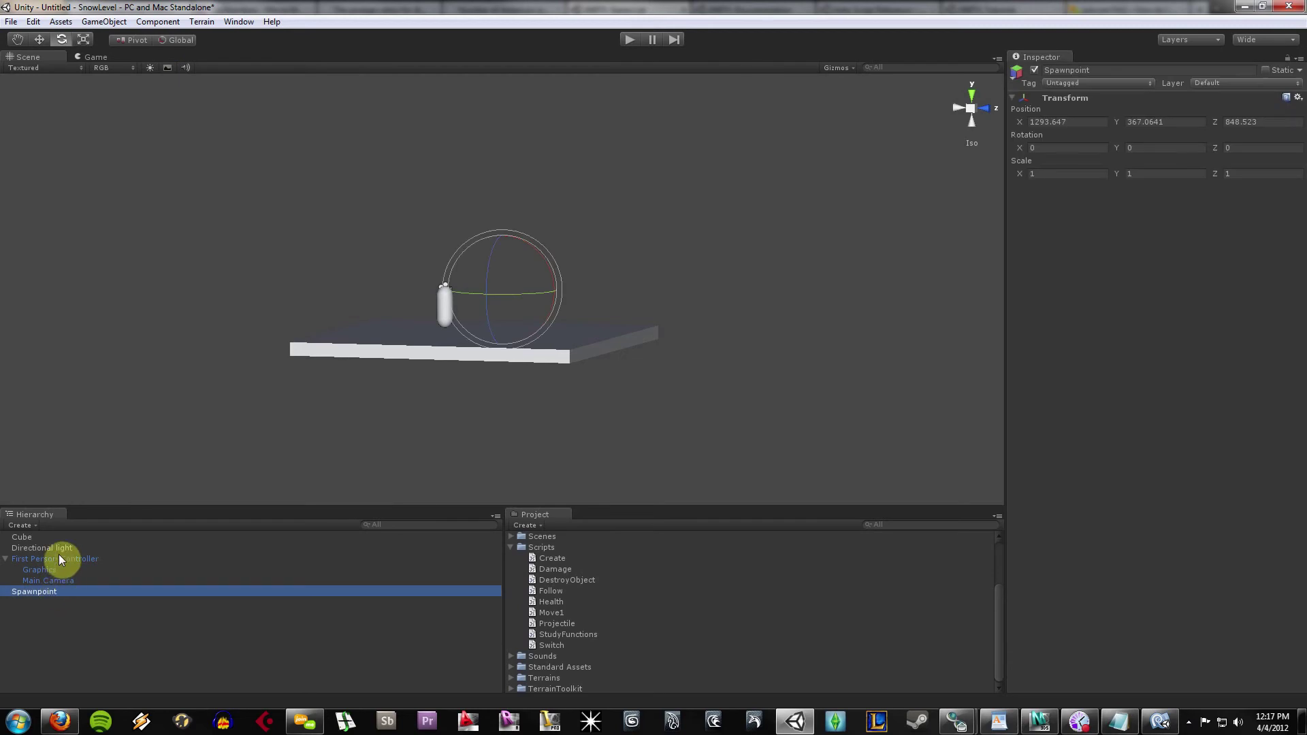
click(59, 557)
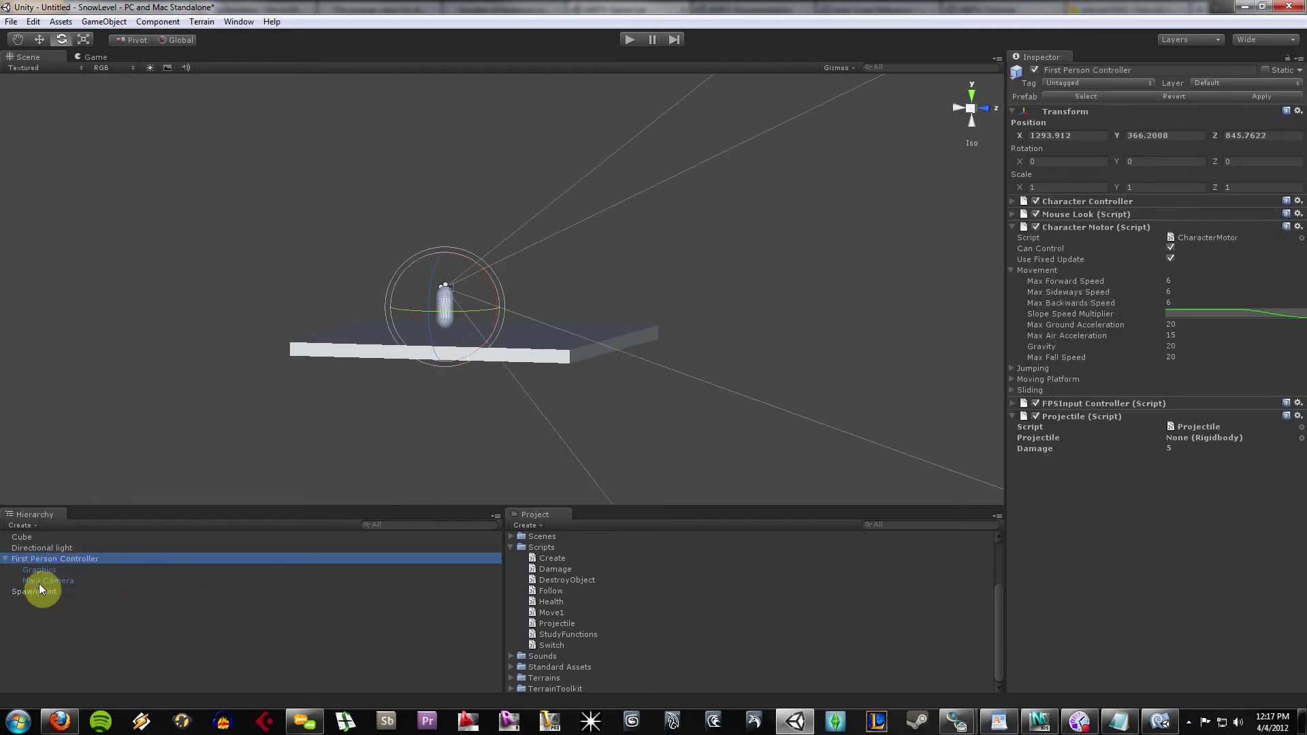
click(39, 590)
click(58, 613)
drag(59, 592, 64, 582)
click(48, 581)
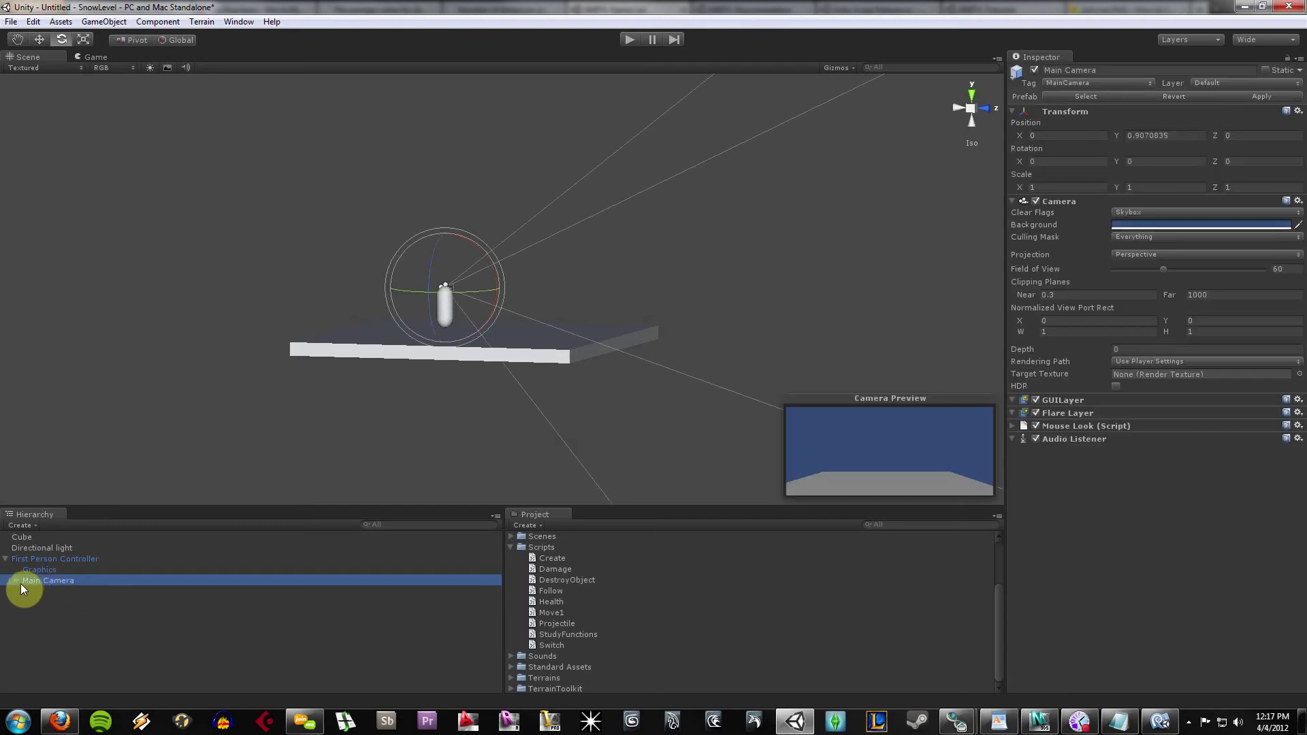
click(12, 589)
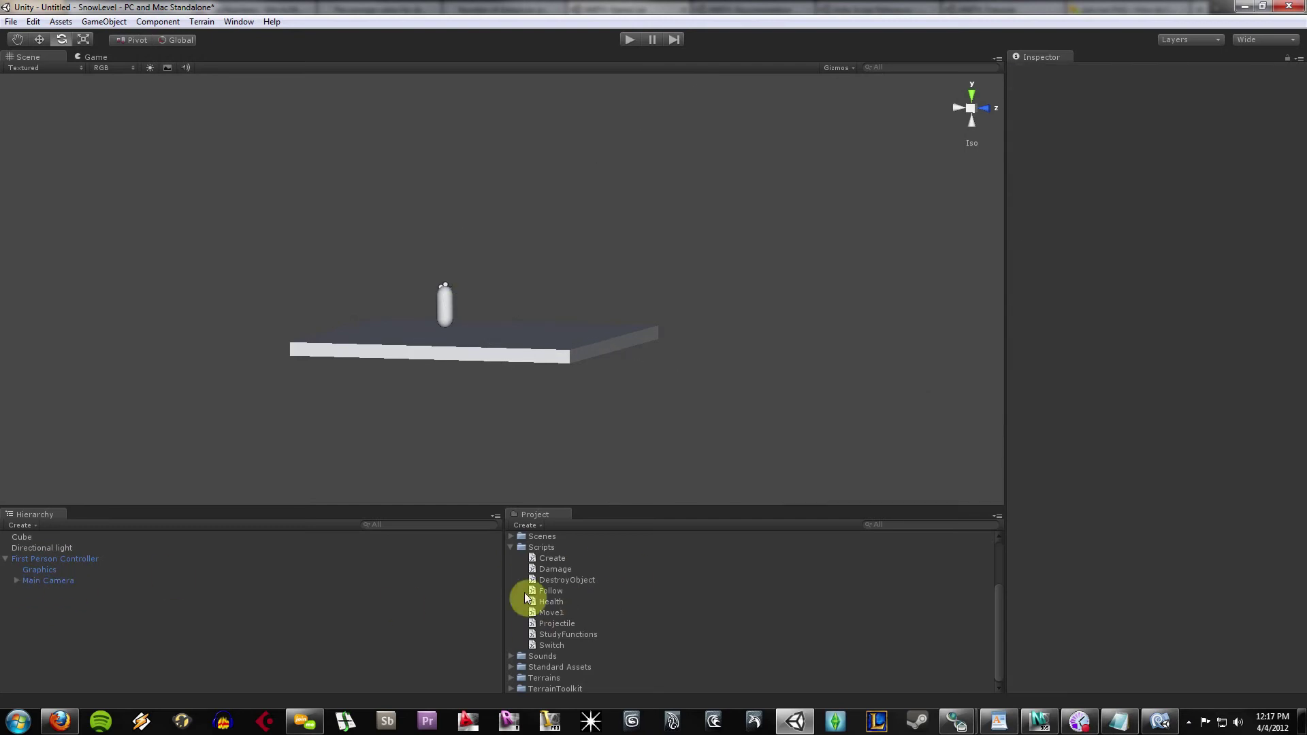
Assign the Fireball prefab to the First Person Controller's Projectile field.
click(582, 623)
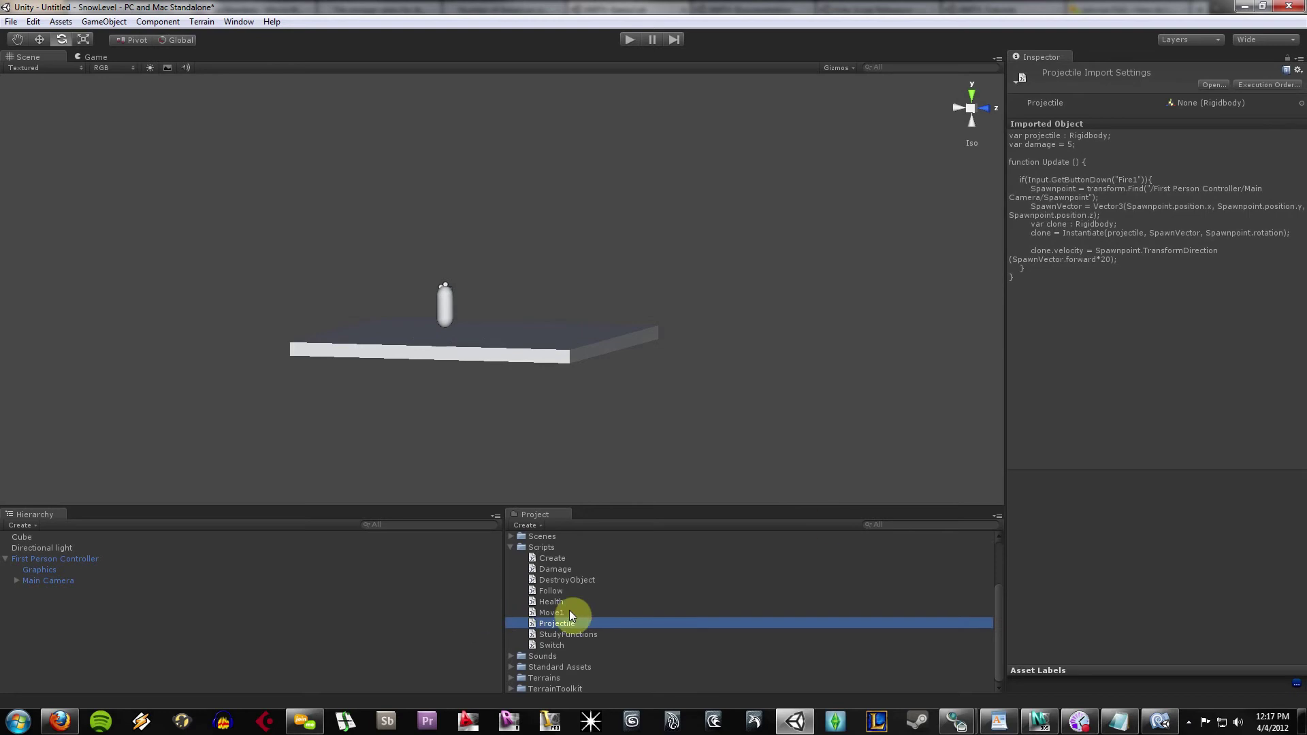
click(102, 558)
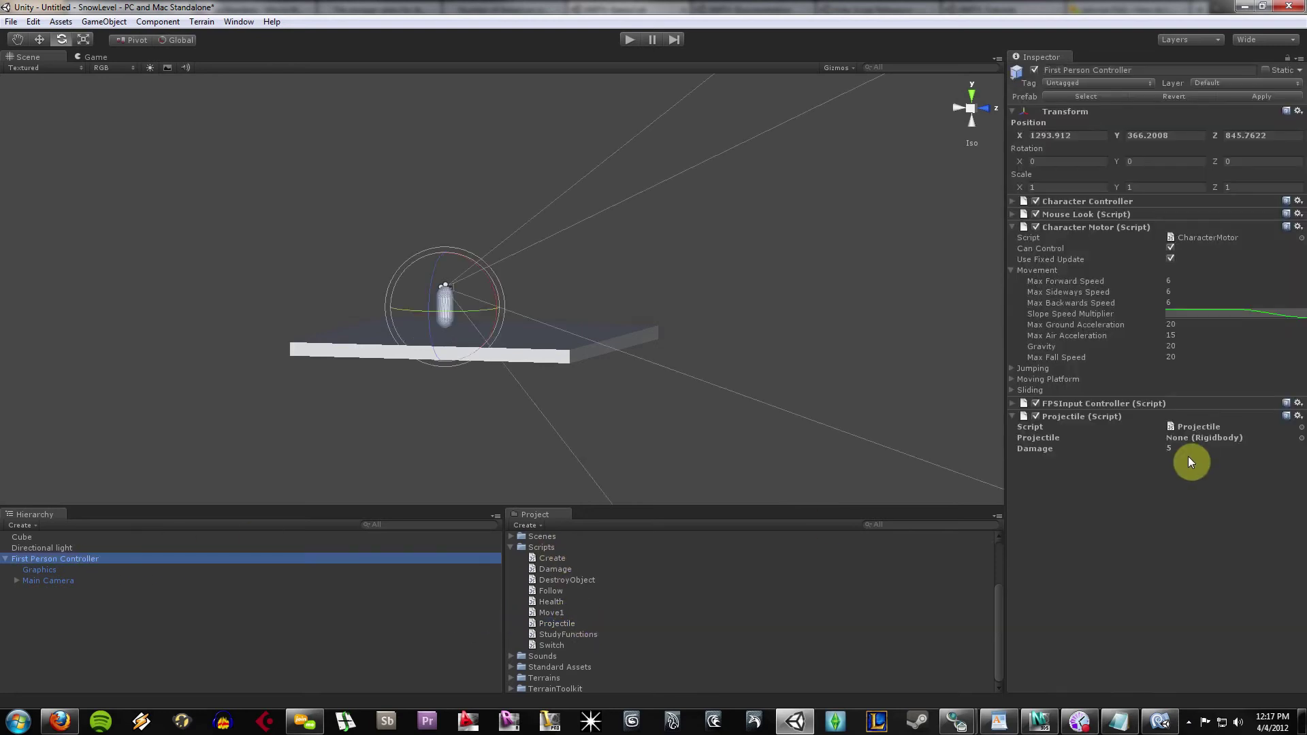
click(514, 547)
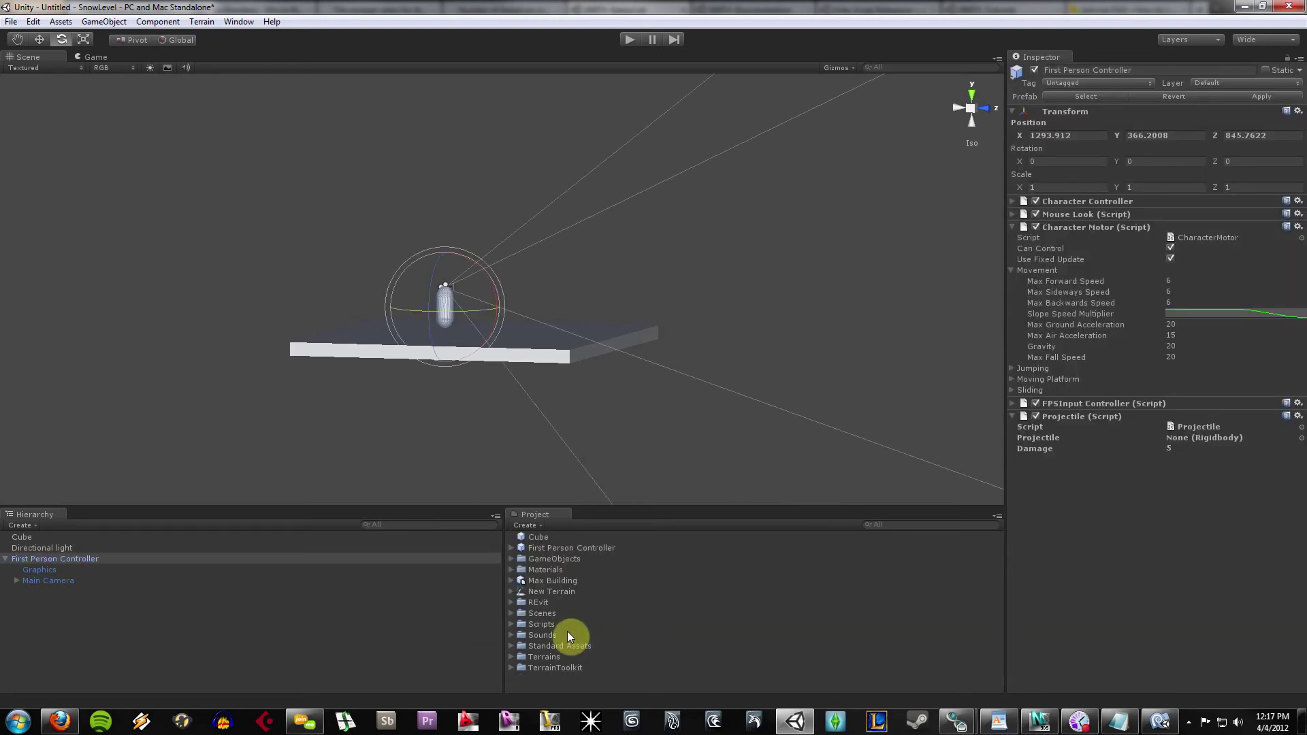
click(511, 558)
drag(545, 579, 1219, 444)
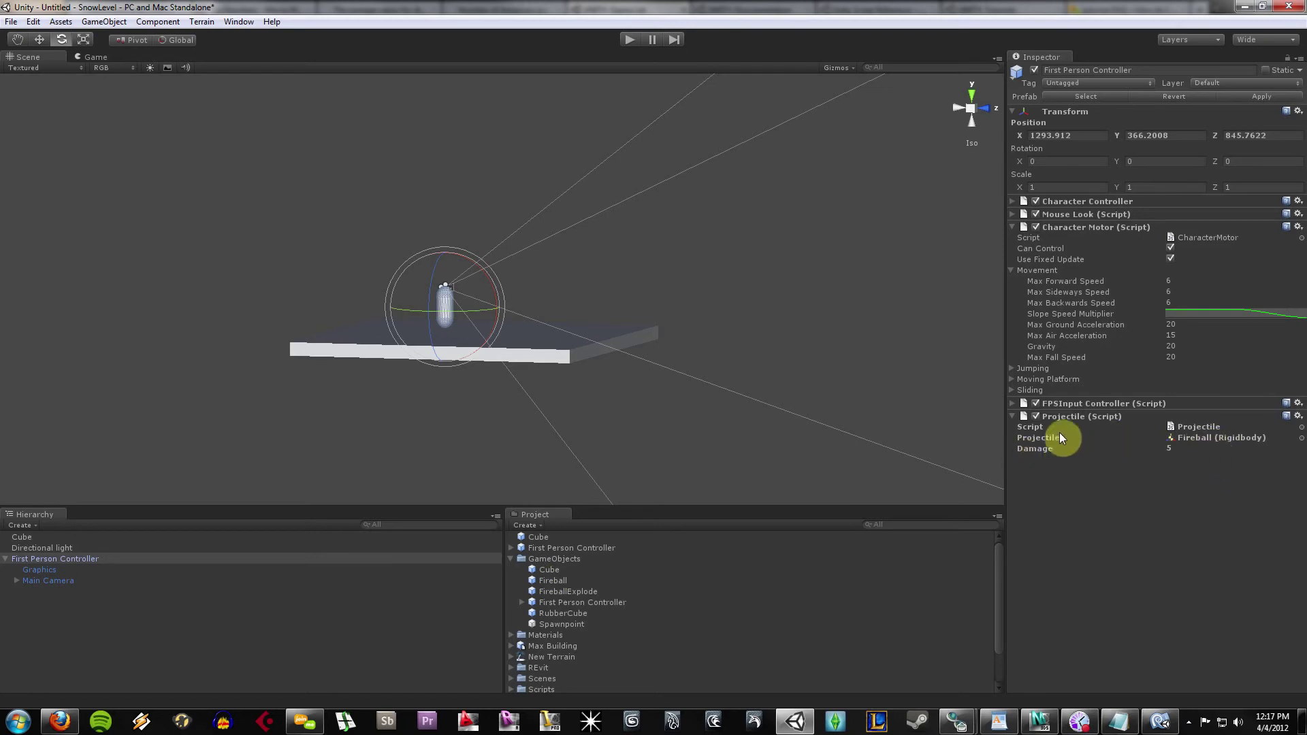
click(685, 376)
Enter Play mode and fire about fifteen fireballs, watching them explode on the platform and sky.
click(630, 41)
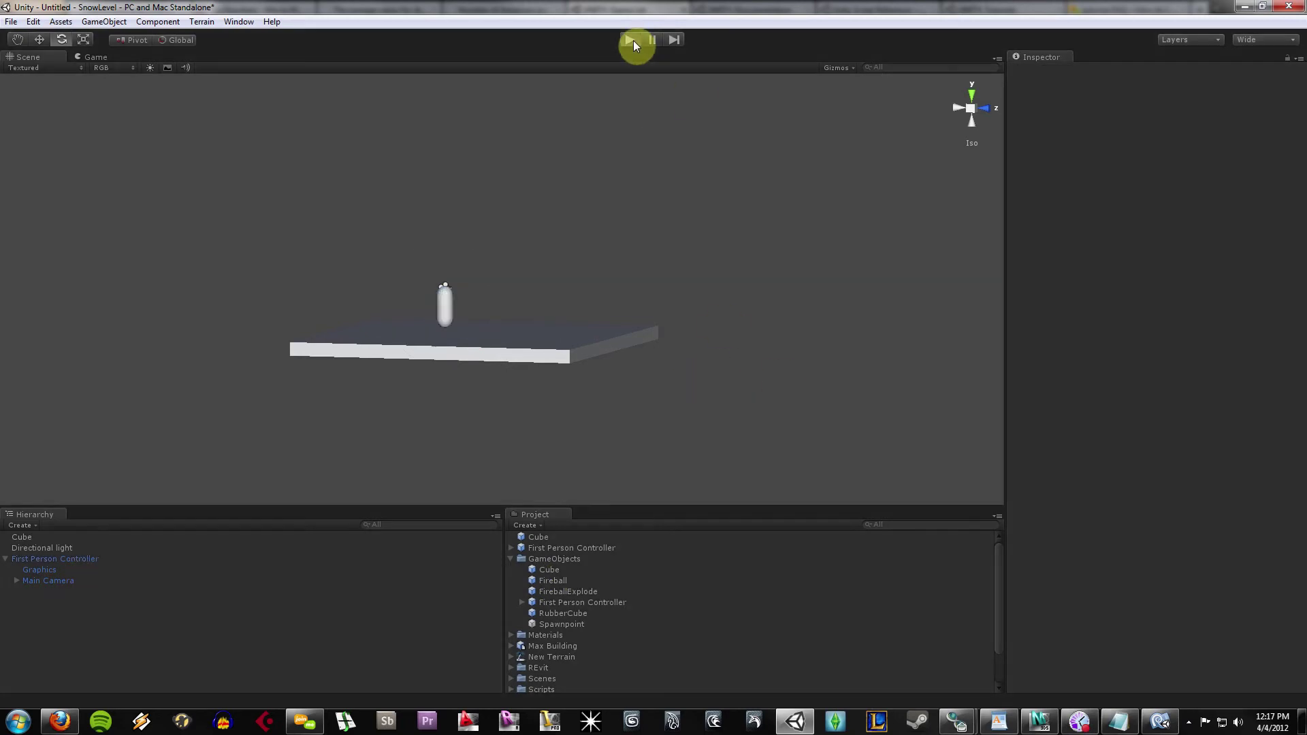
click(625, 361)
click(620, 374)
click(619, 365)
click(628, 368)
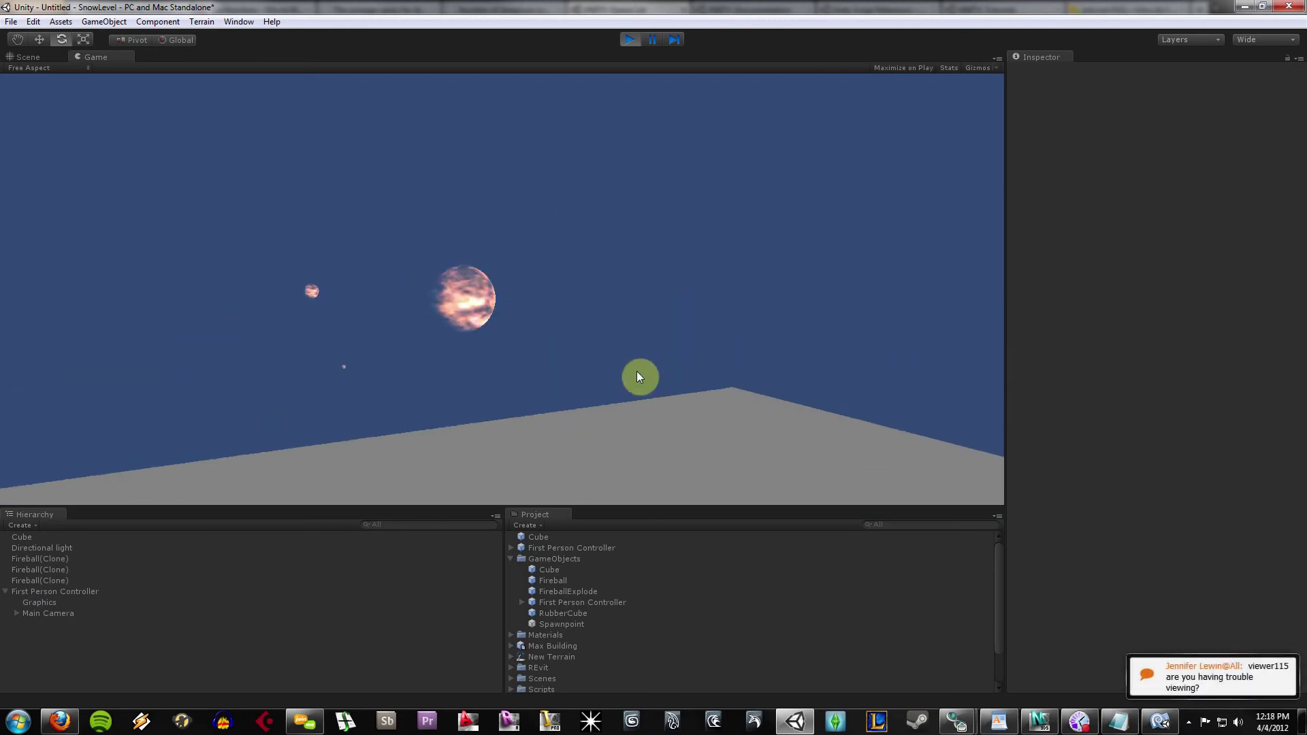
click(648, 373)
click(704, 369)
click(711, 367)
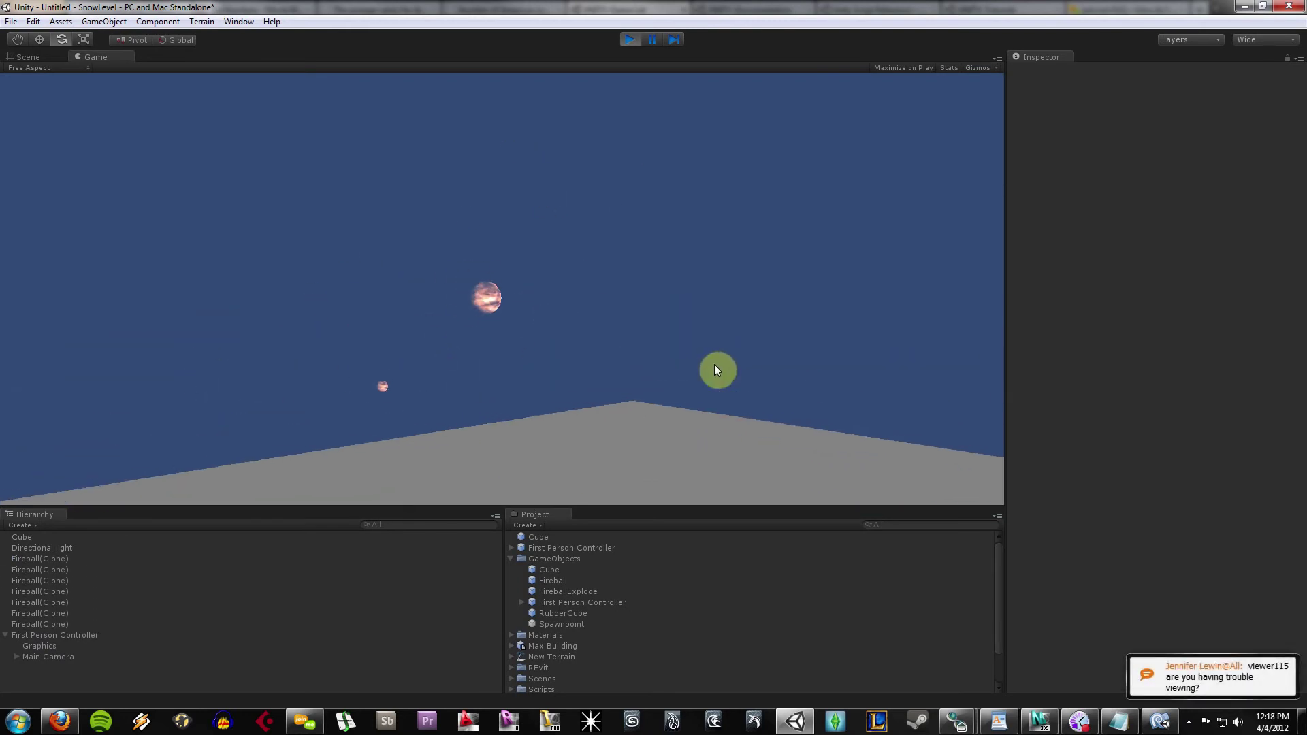
click(740, 373)
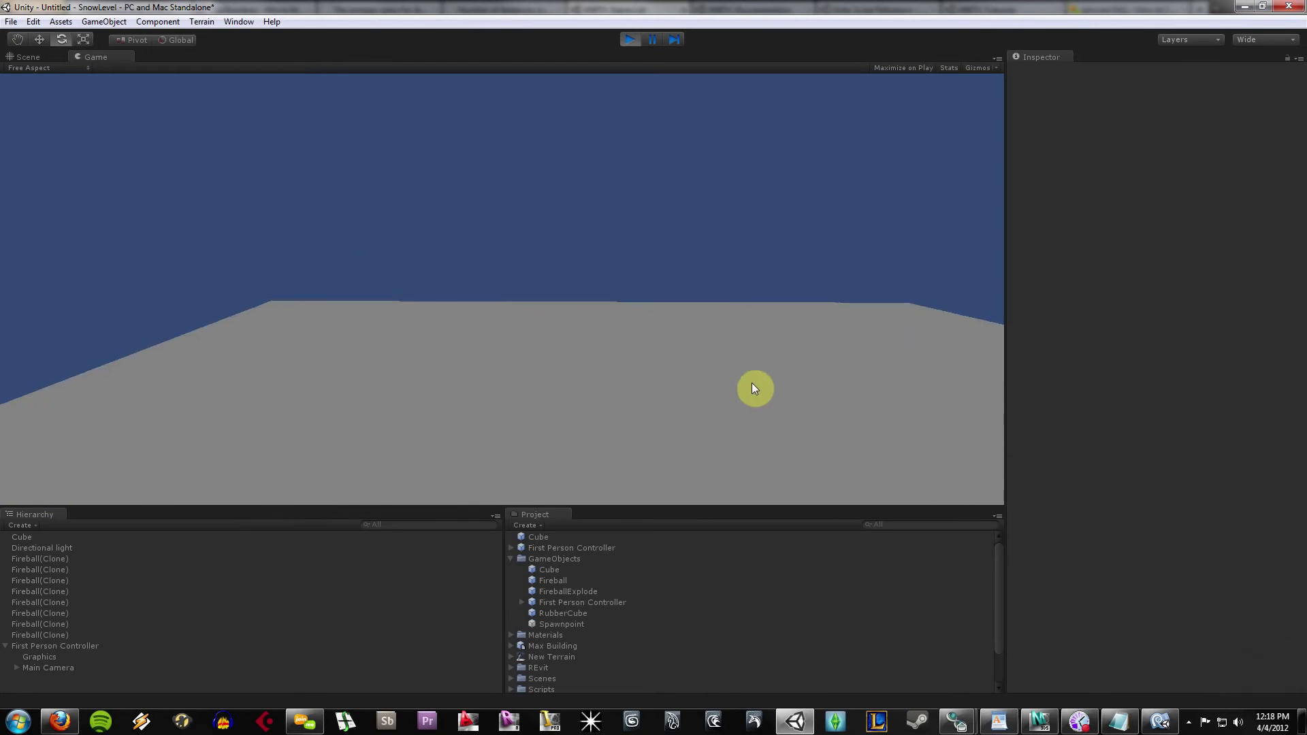
click(881, 380)
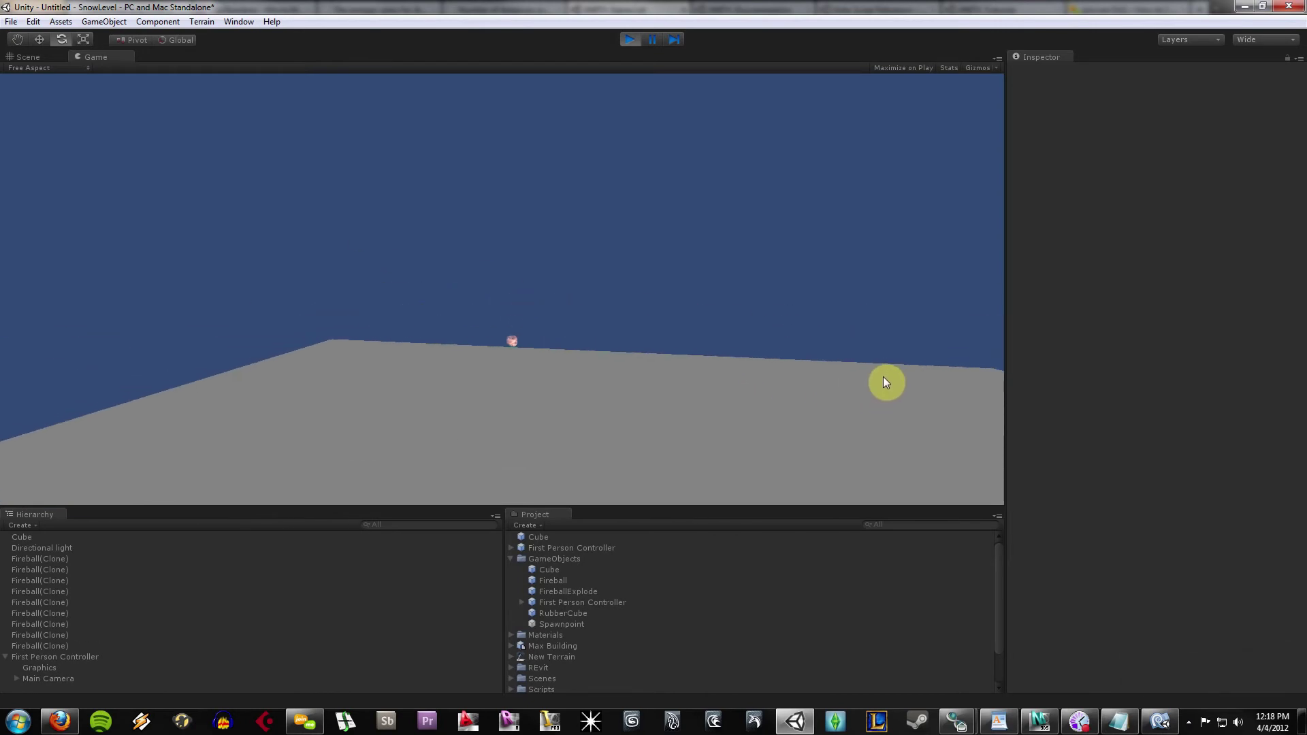
click(883, 381)
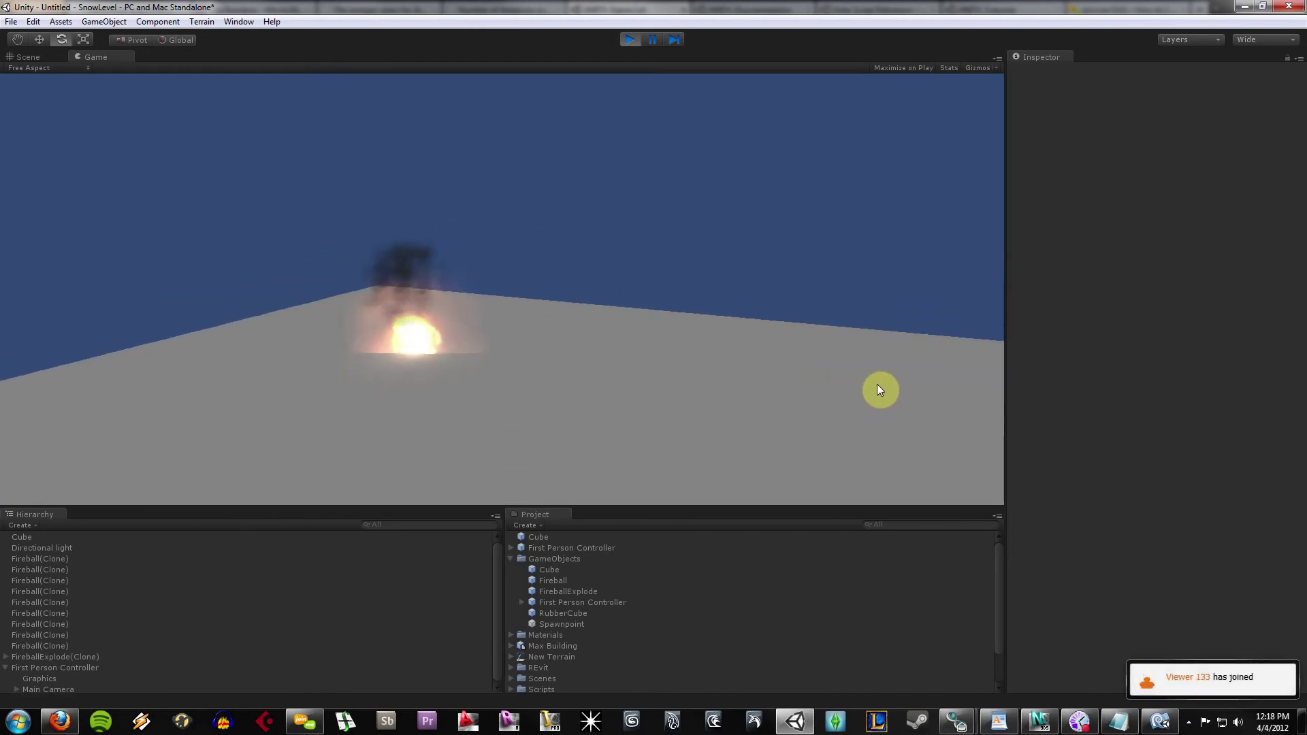
click(840, 385)
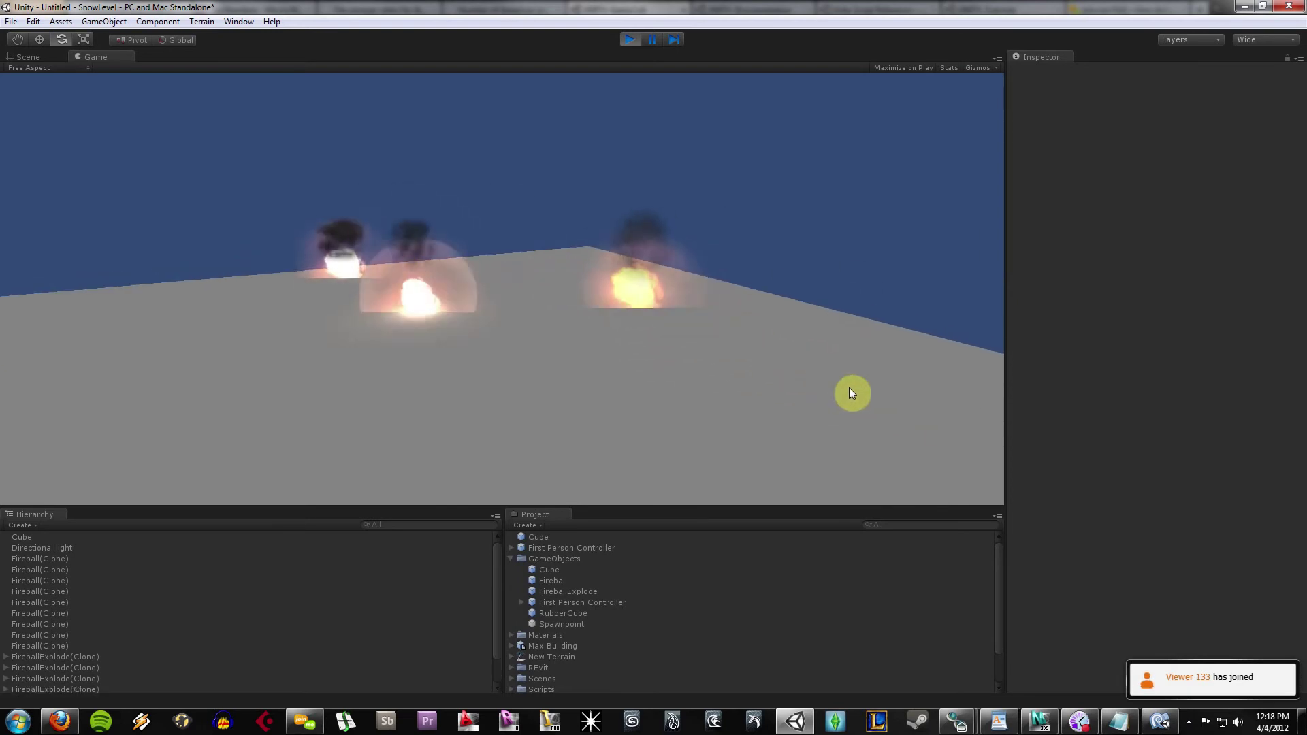
click(848, 386)
click(855, 384)
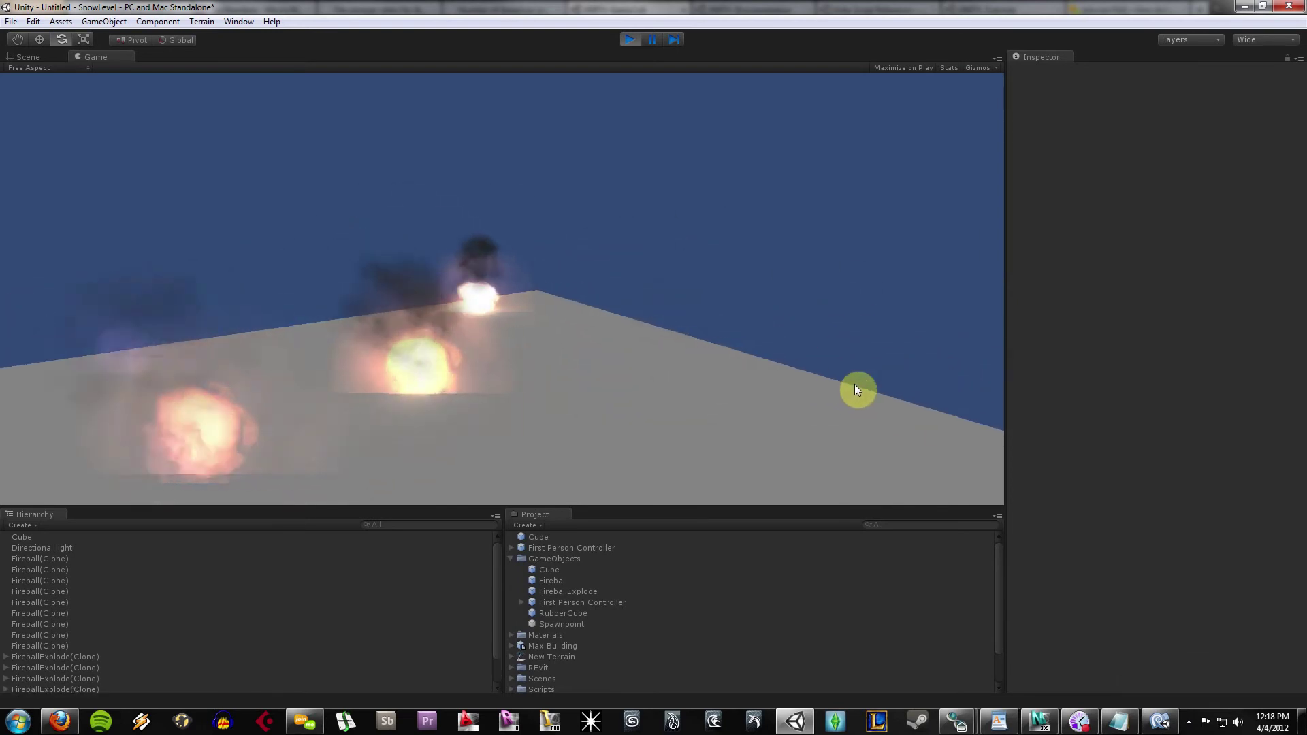
click(819, 385)
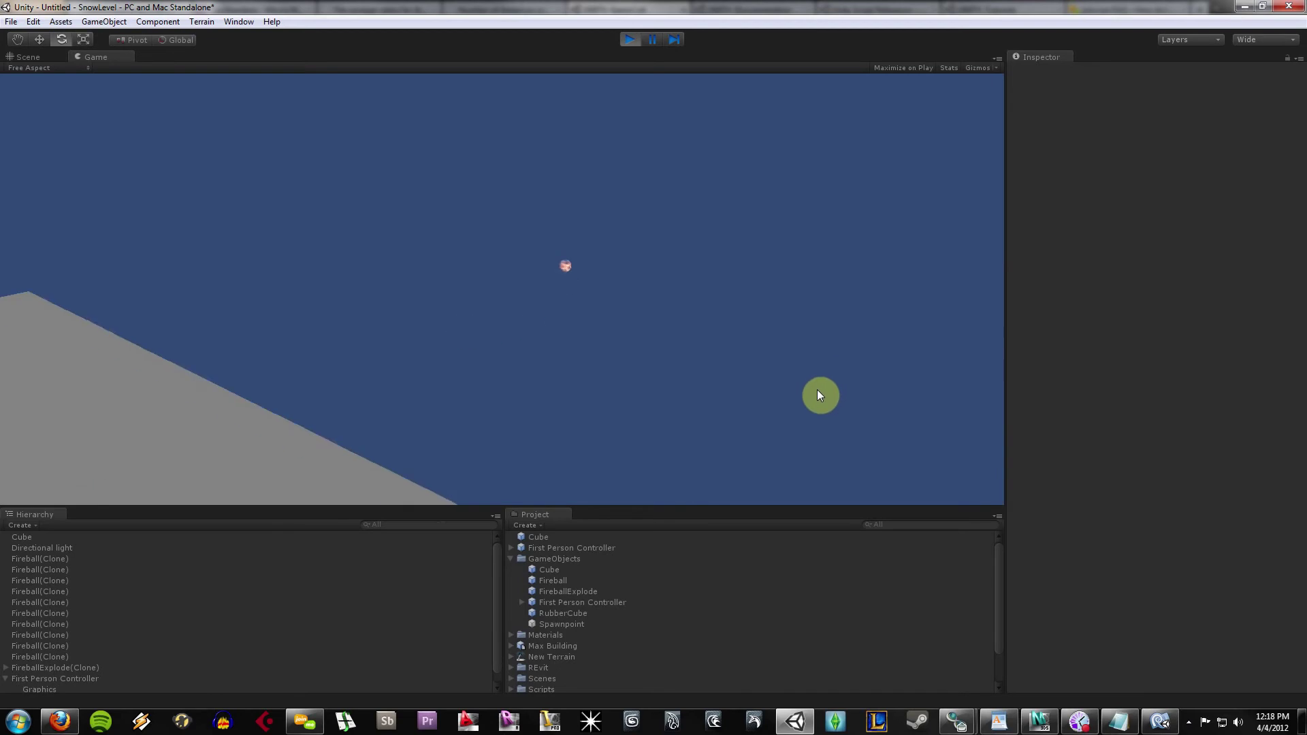
click(670, 382)
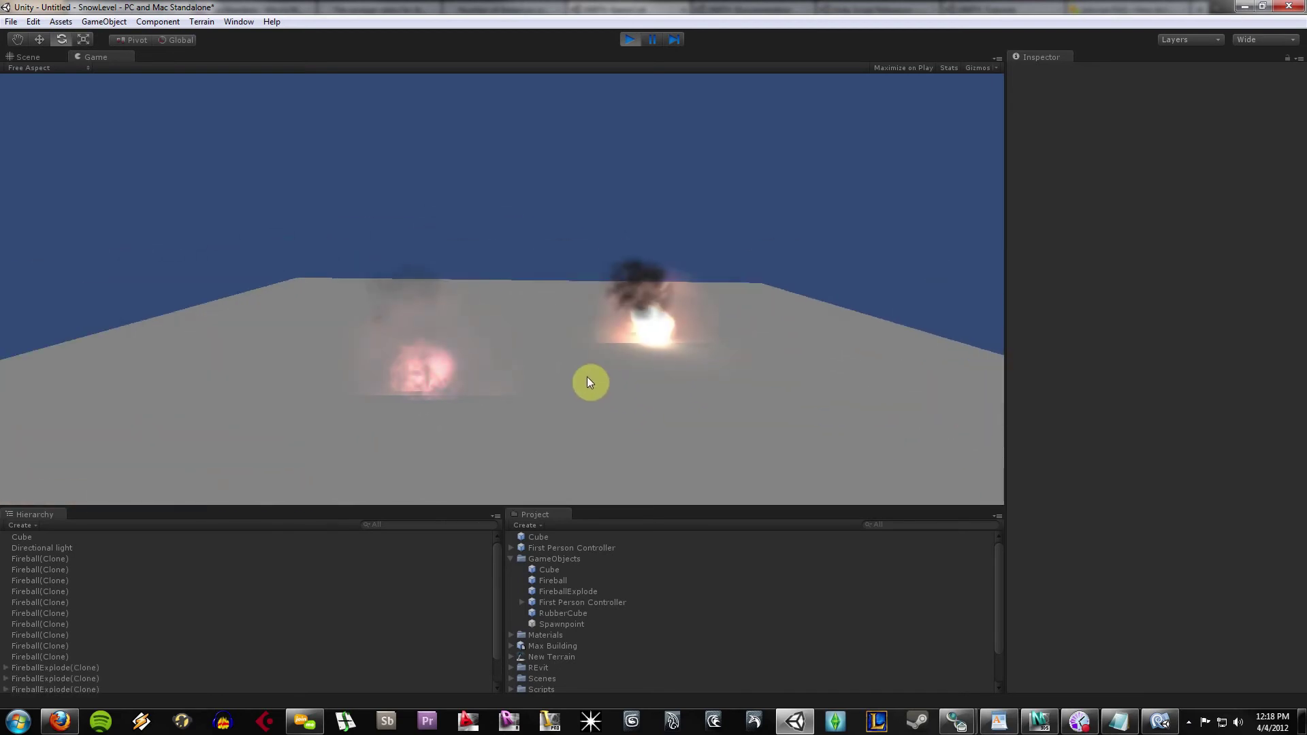
Stop play mode, then select the First Person Controller and Cube to inspect them.
click(628, 39)
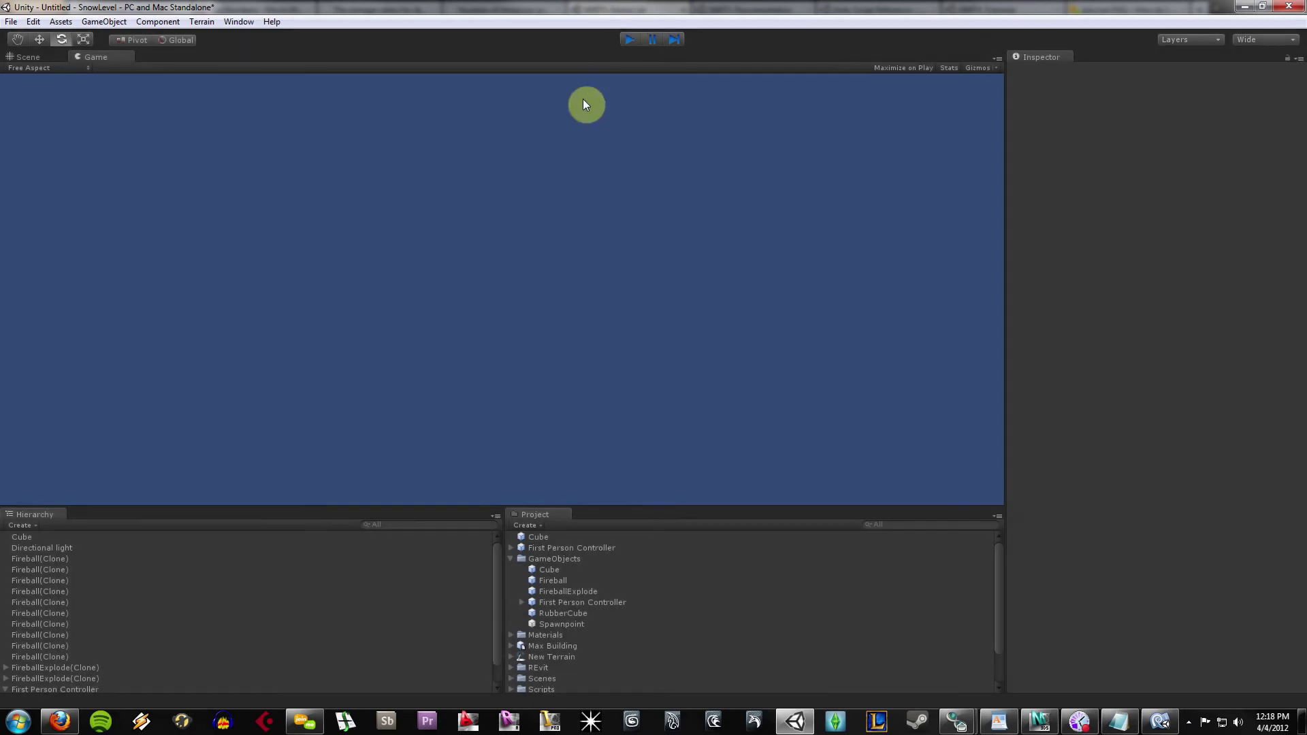
click(447, 315)
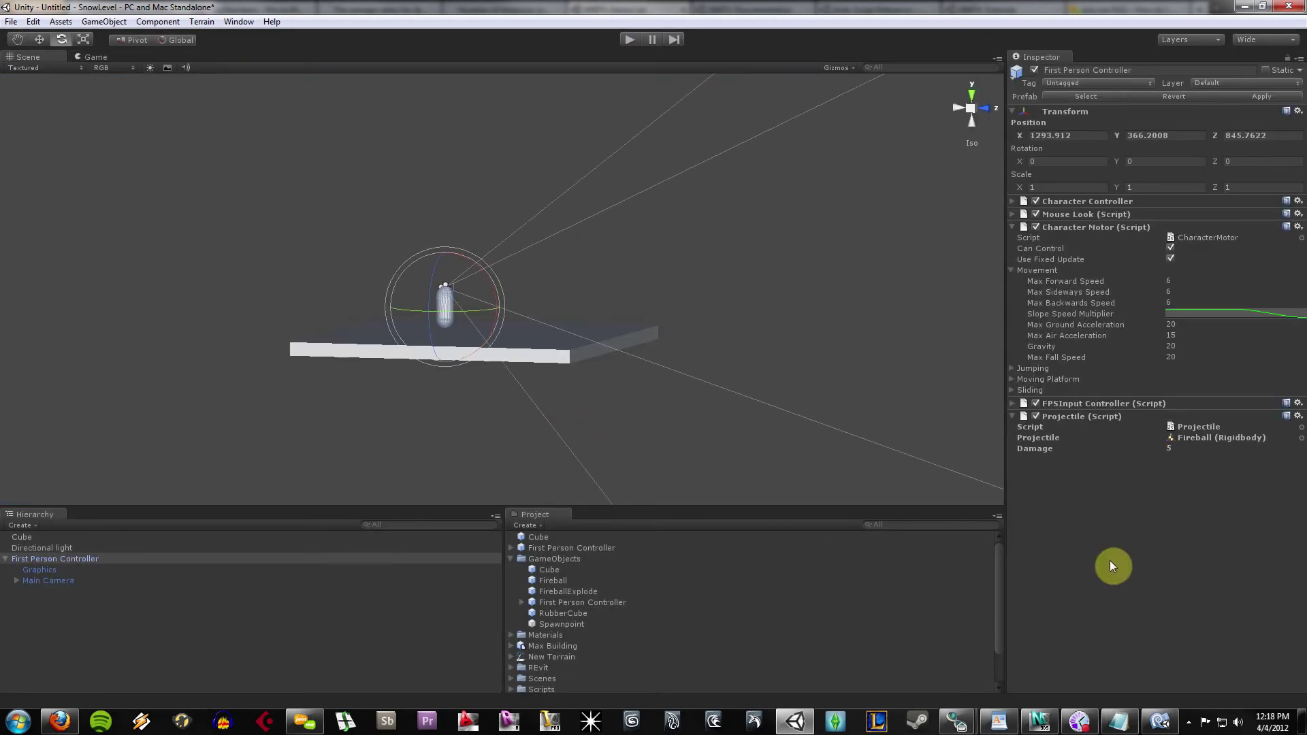
click(8, 560)
click(9, 561)
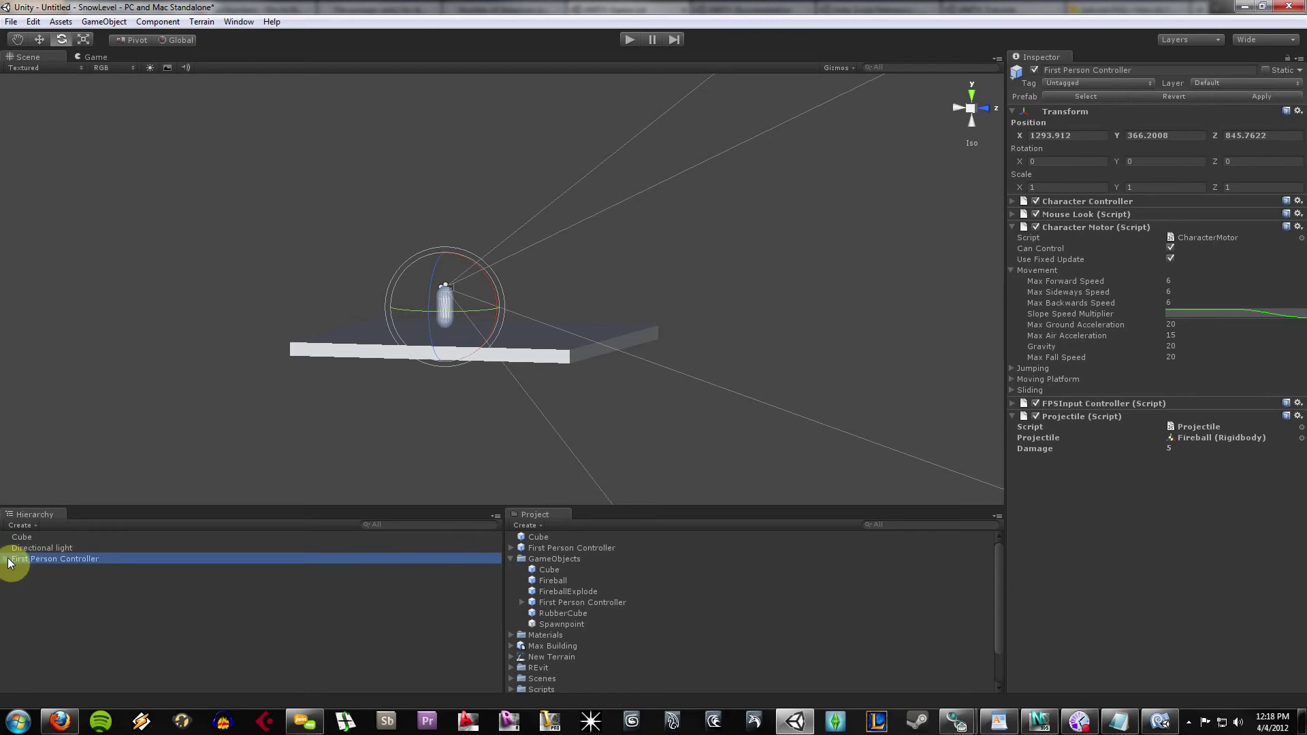
click(763, 324)
click(525, 329)
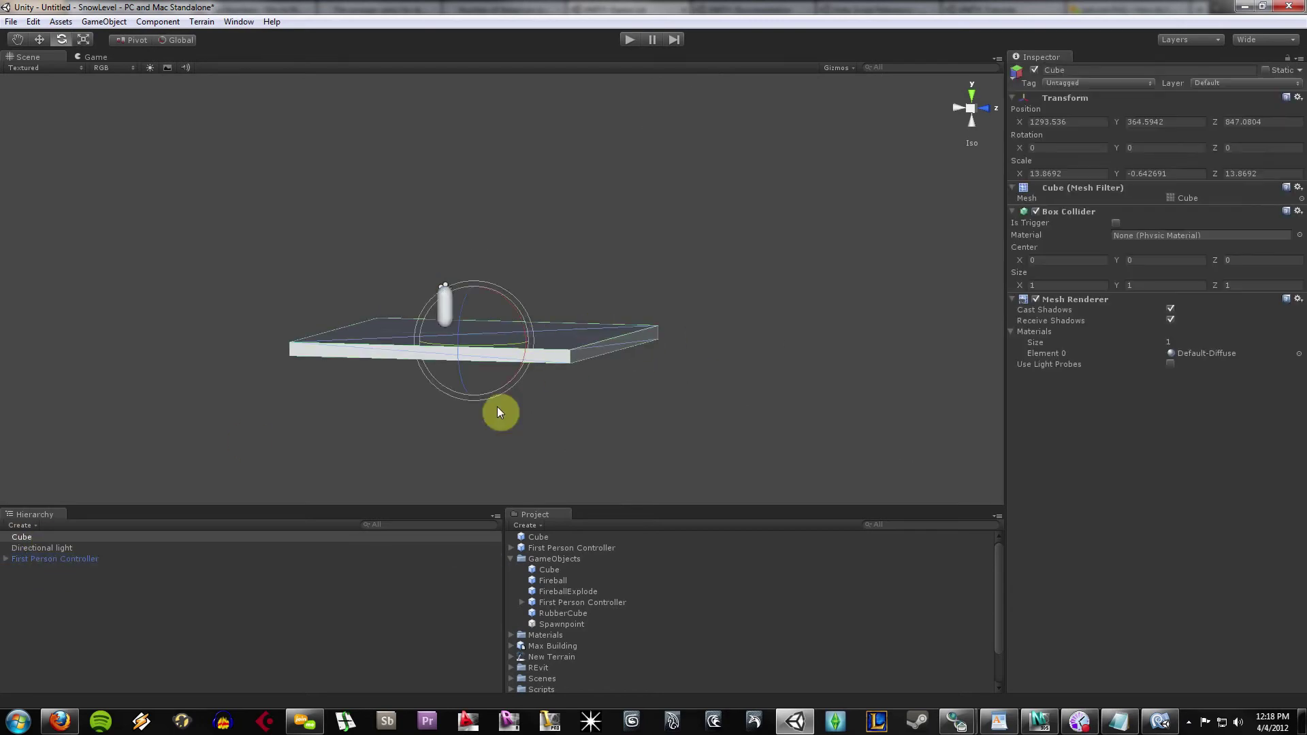
click(744, 305)
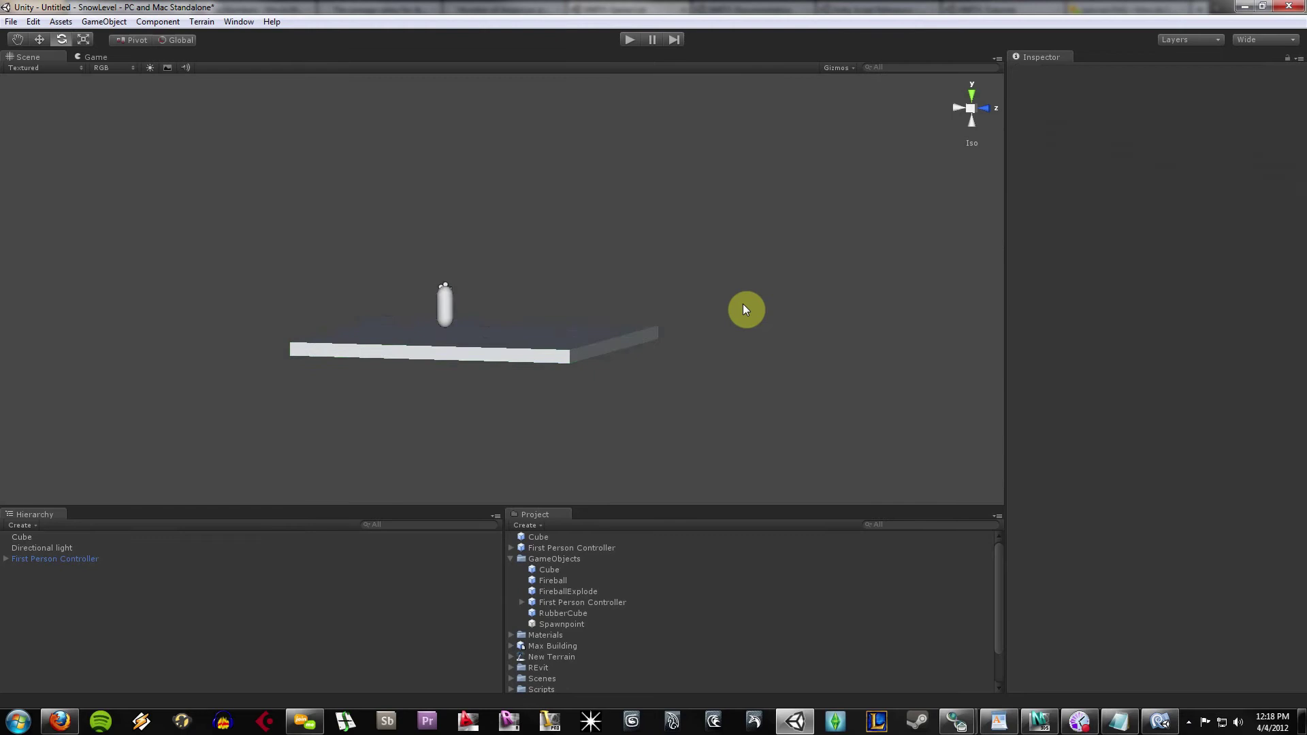
click(452, 307)
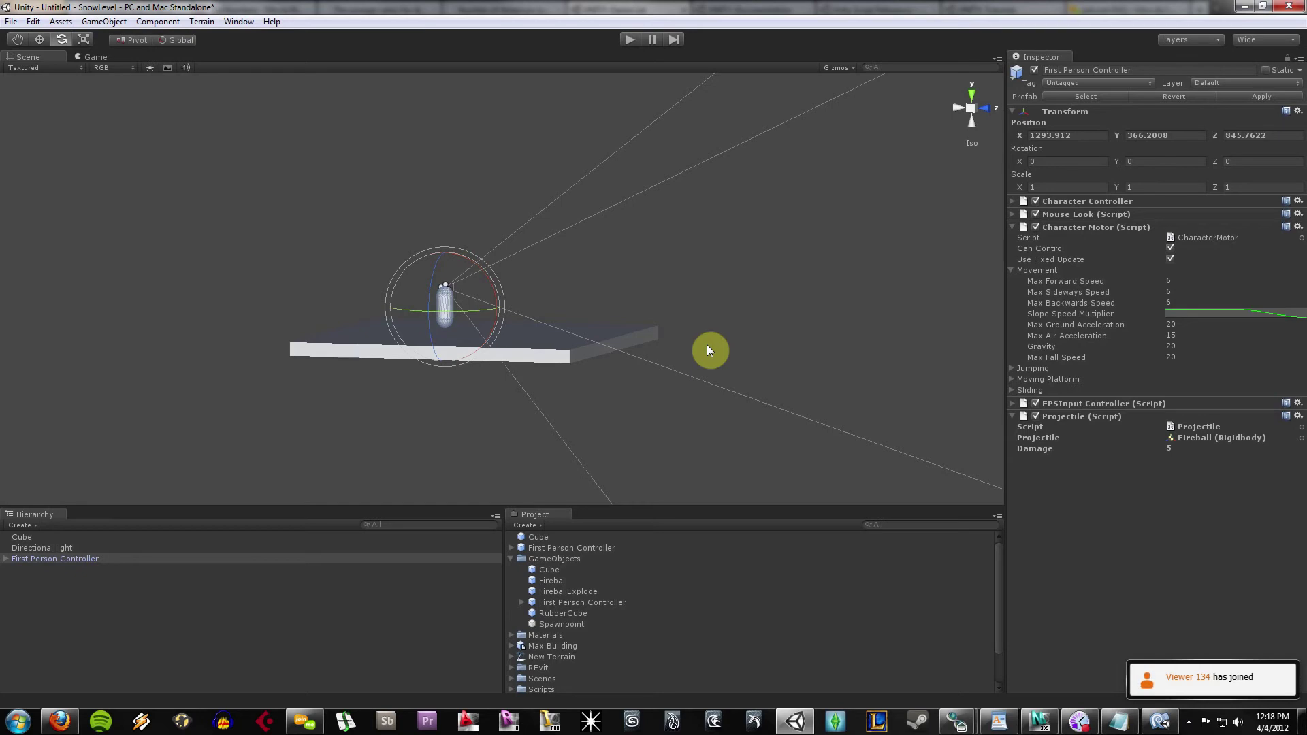
Collapse the GameObjects folder and look inside the New Terrain asset.
click(511, 559)
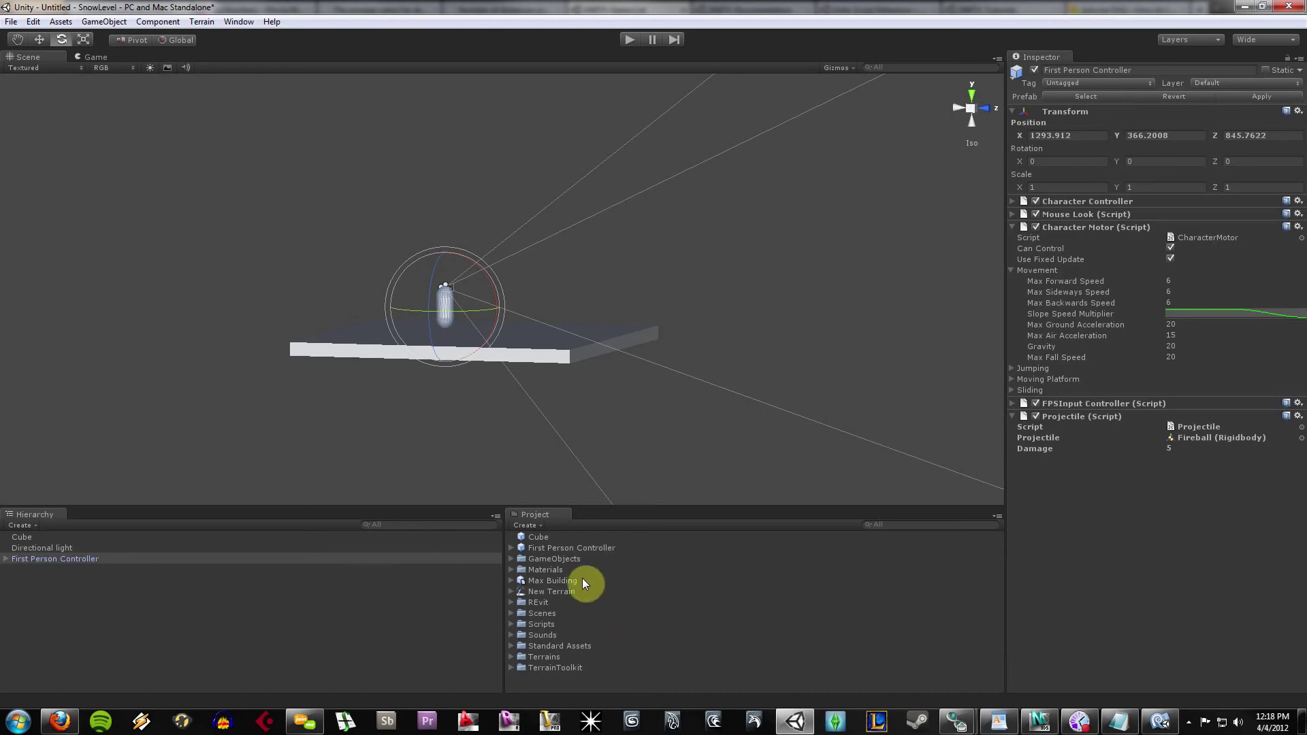
click(558, 594)
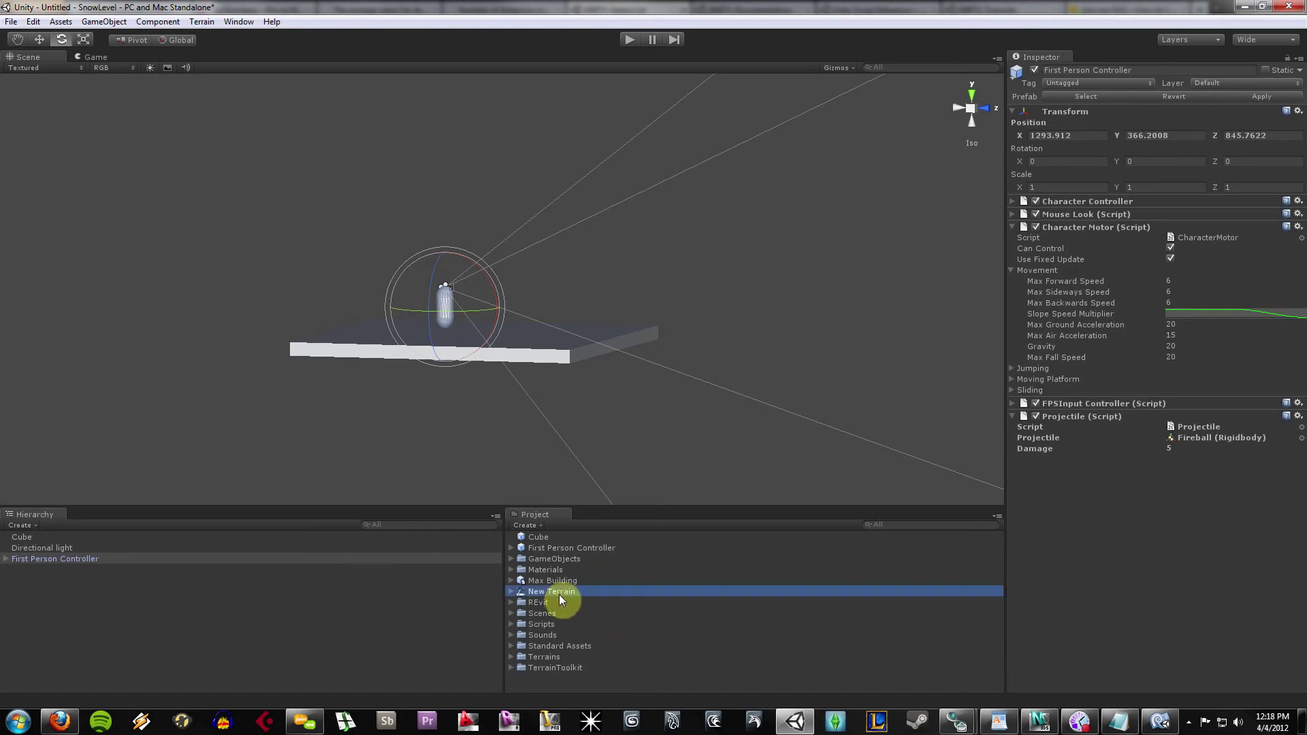
click(510, 592)
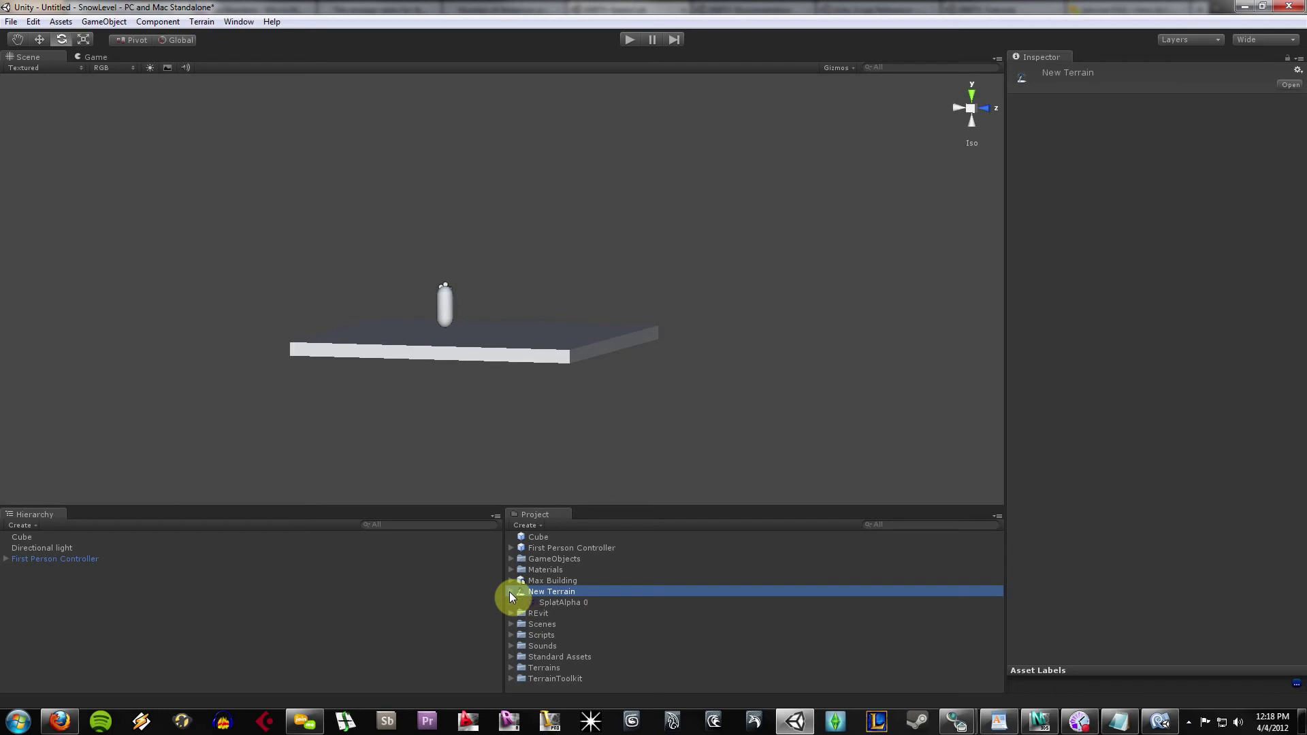
click(510, 592)
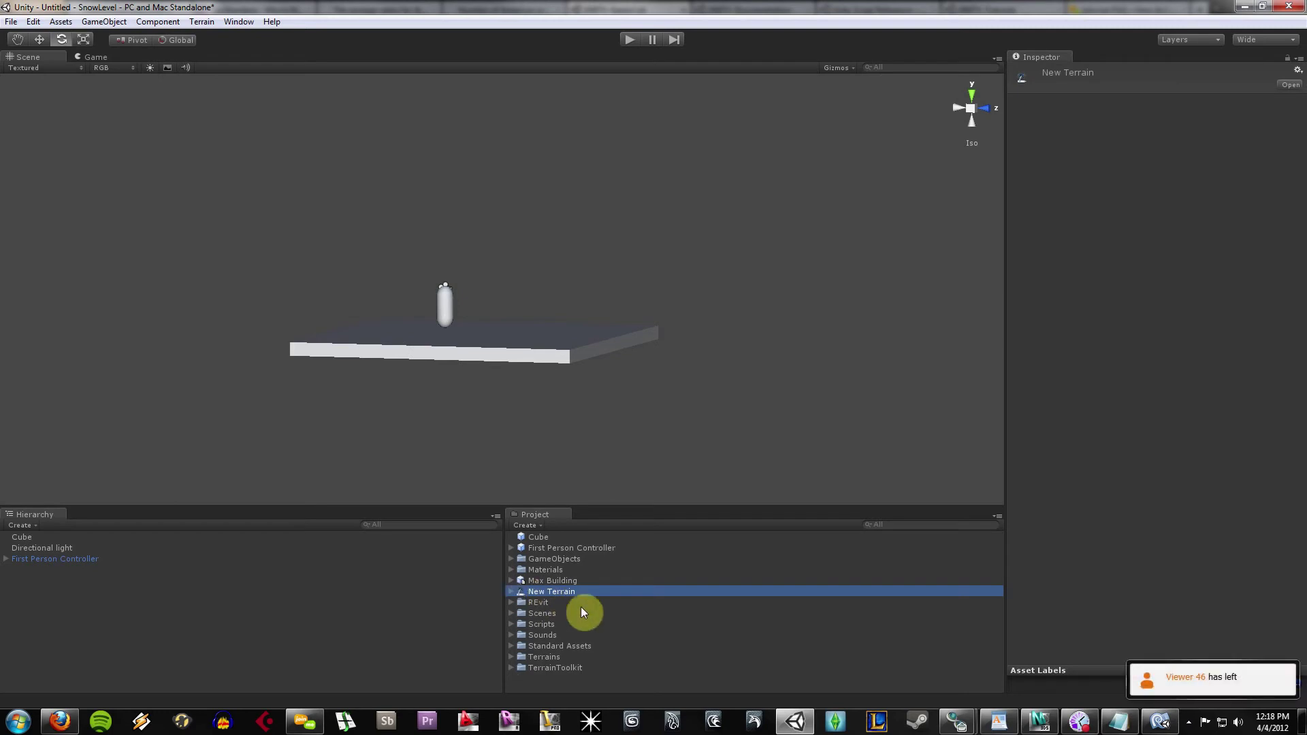
Open the TestLevel scene from the Scenes folder and respond to the save-untitled-scene prompt.
click(511, 614)
scroll(580, 665, down, 2)
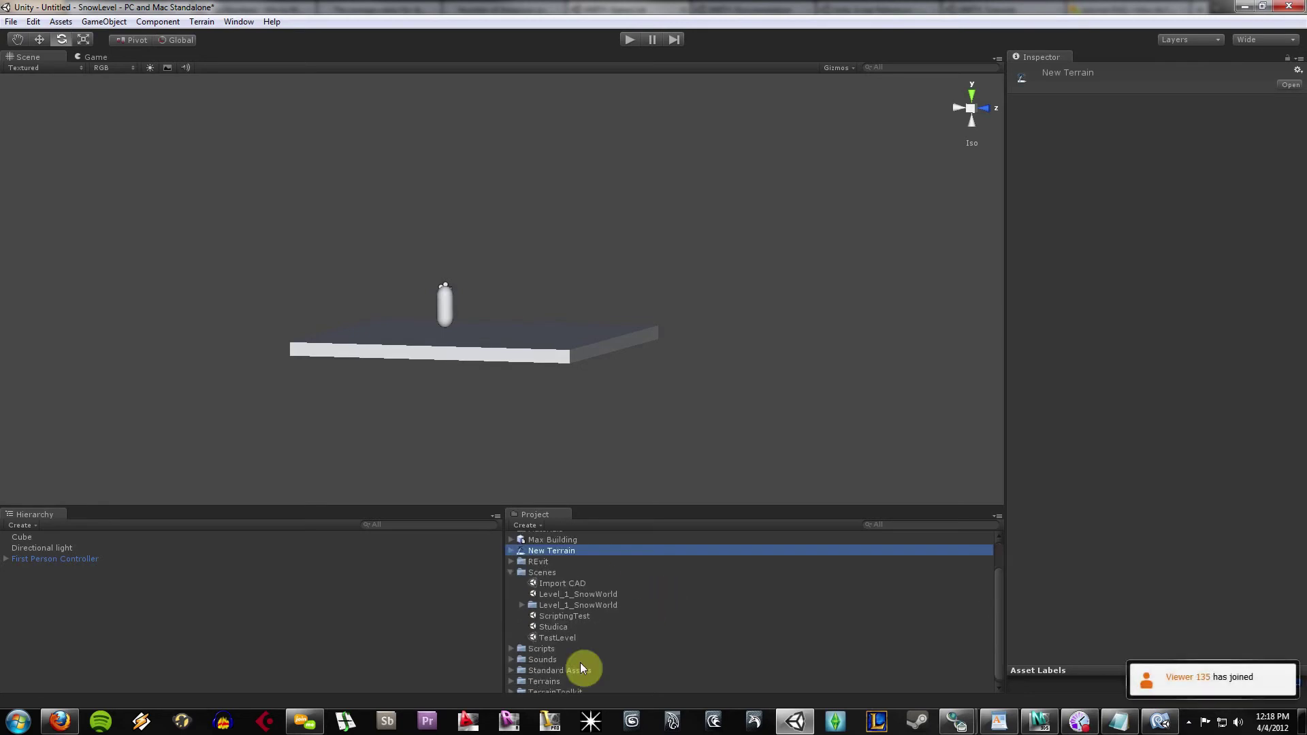
double_click(554, 638)
click(632, 386)
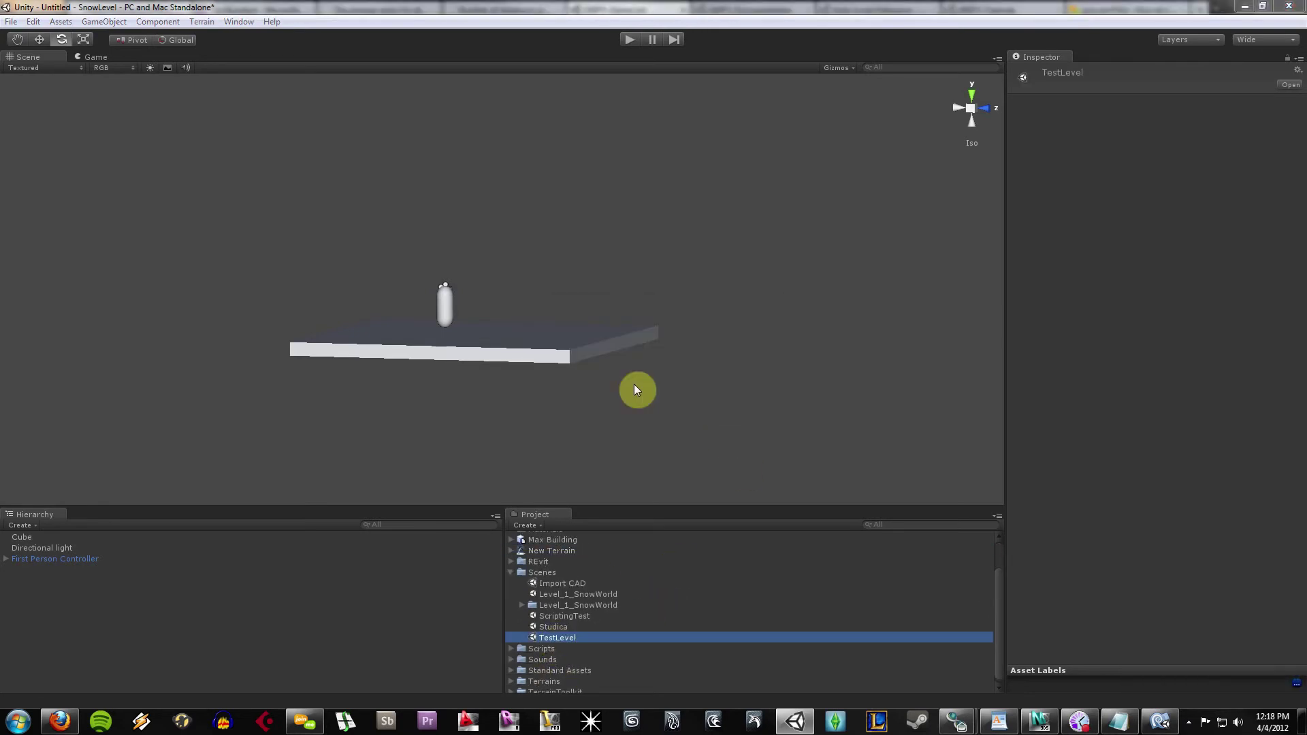
click(599, 392)
Open TestLevel without saving the untitled scene and view its terrain in perspective.
double_click(555, 639)
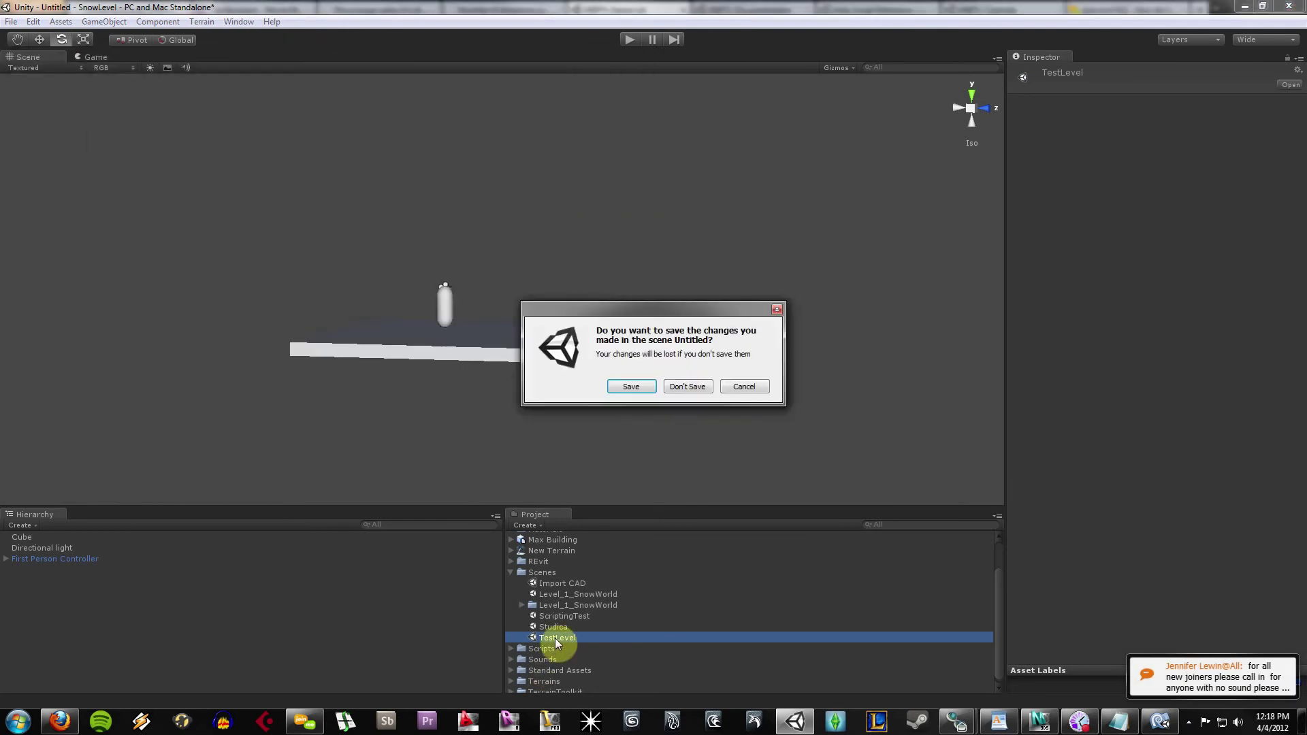
click(708, 388)
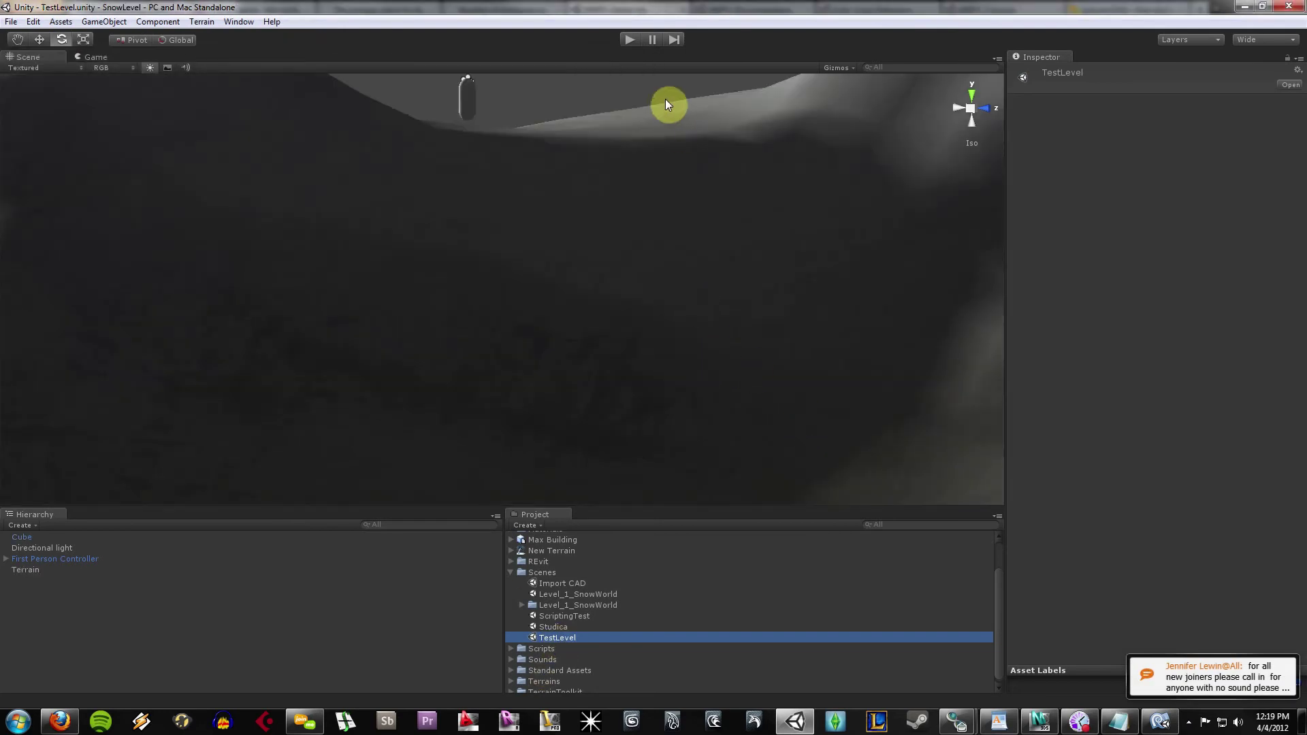
click(971, 108)
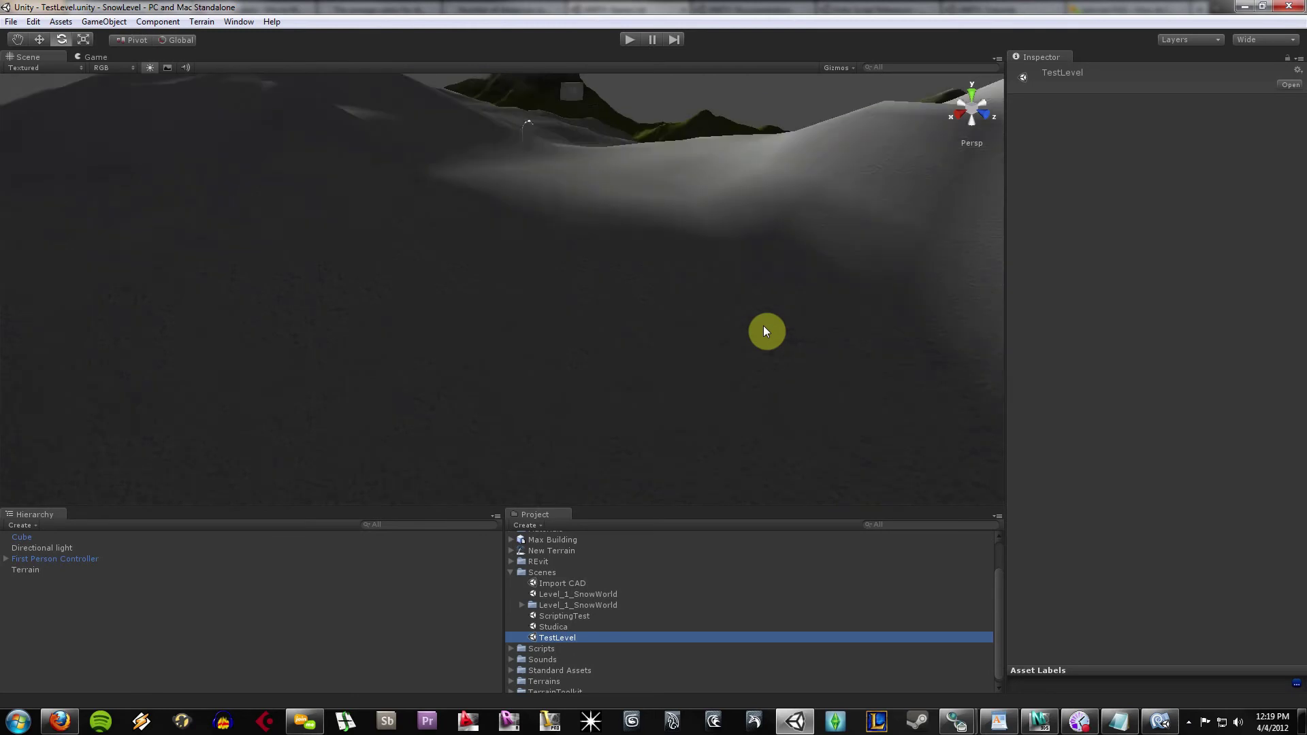
click(28, 570)
right_drag(697, 290, 627, 273)
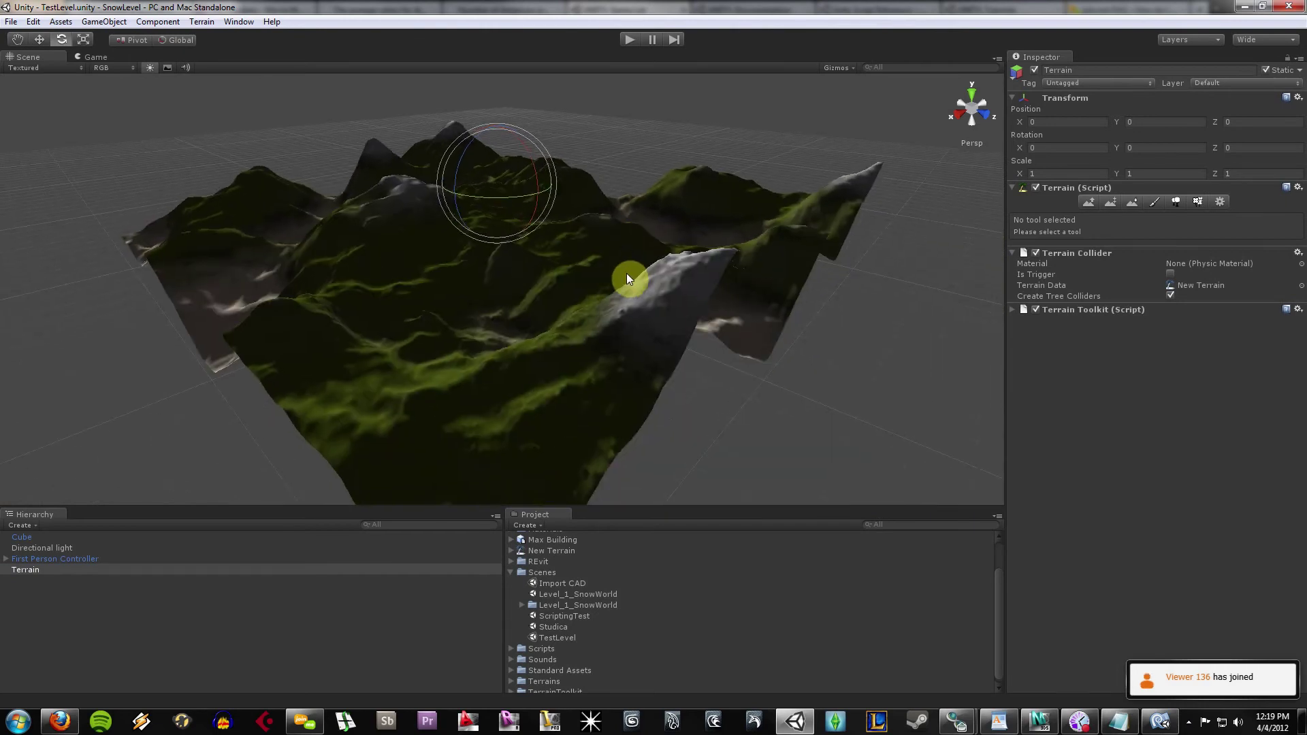
click(609, 115)
click(492, 196)
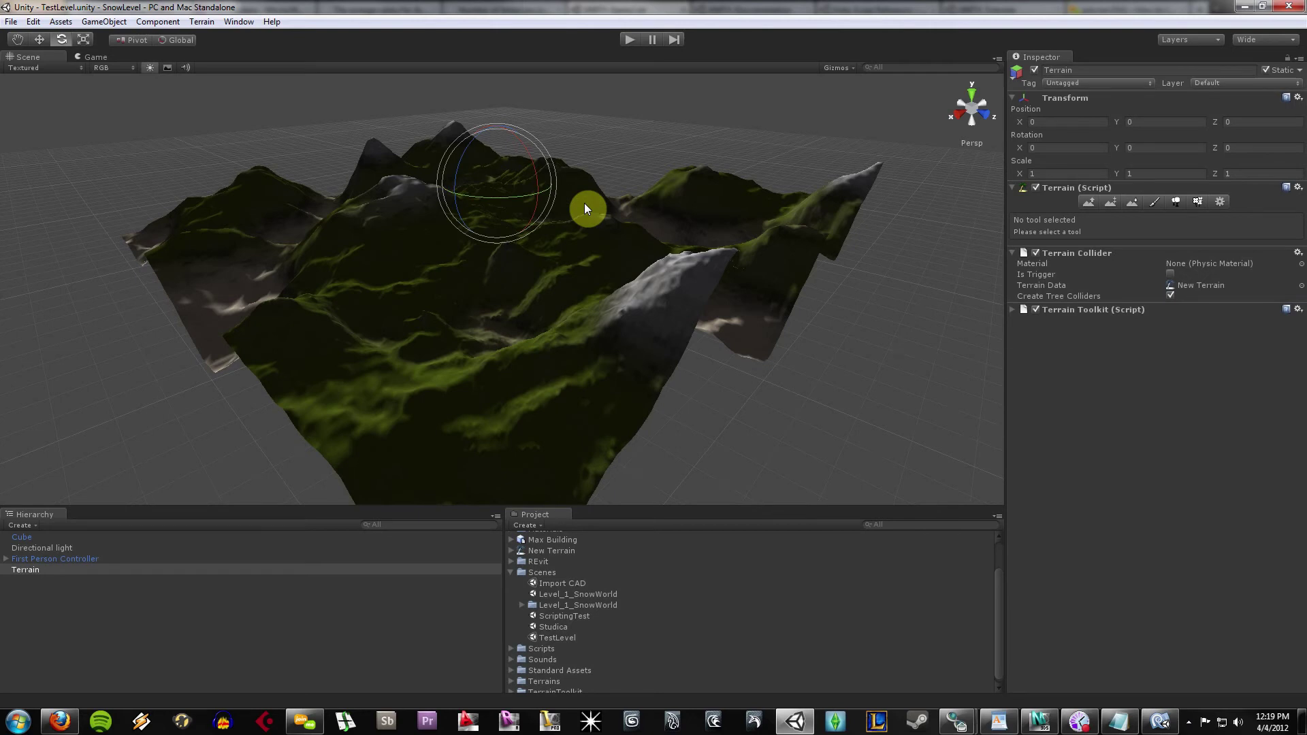
key(ctrl+z)
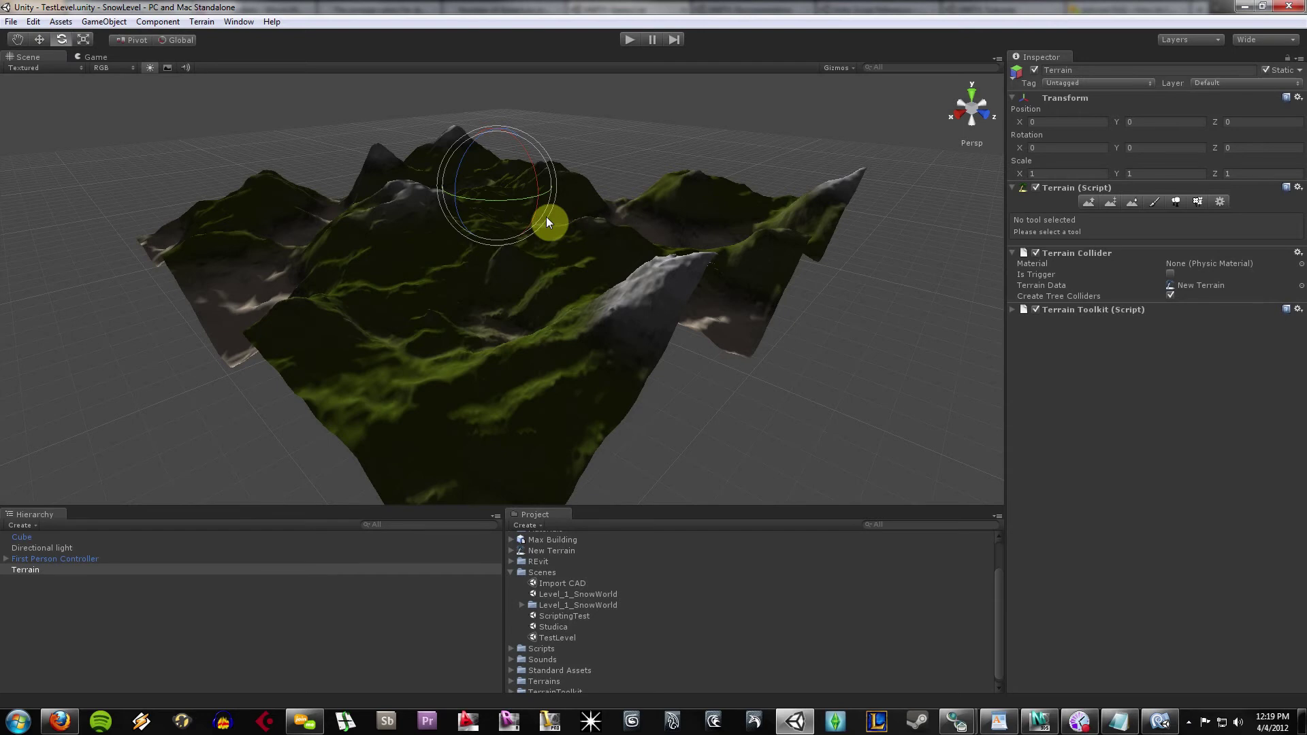
Orbit and zoom around the snowy mountain terrain.
mouse_move(530, 214)
alt+mouse_down()
mouse_move(575, 234)
mouse_move(533, 237)
alt+mouse_up()
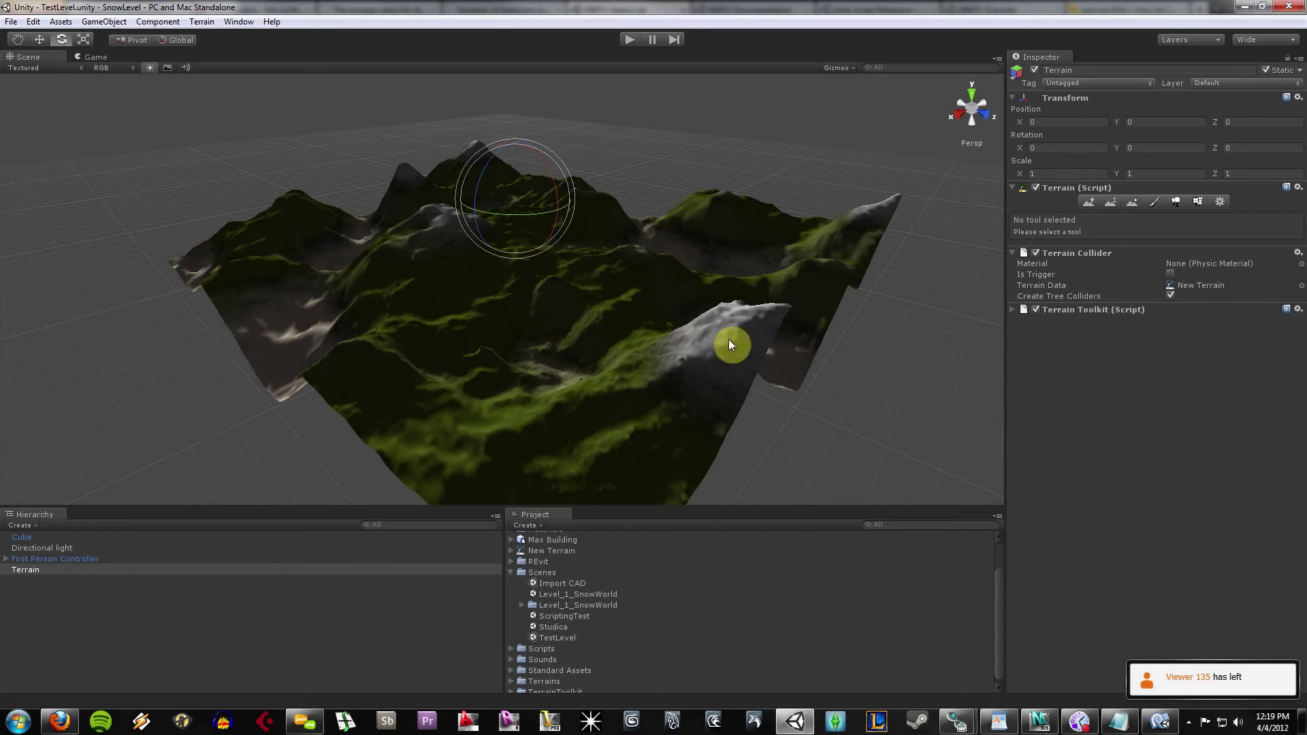
click(885, 371)
click(679, 324)
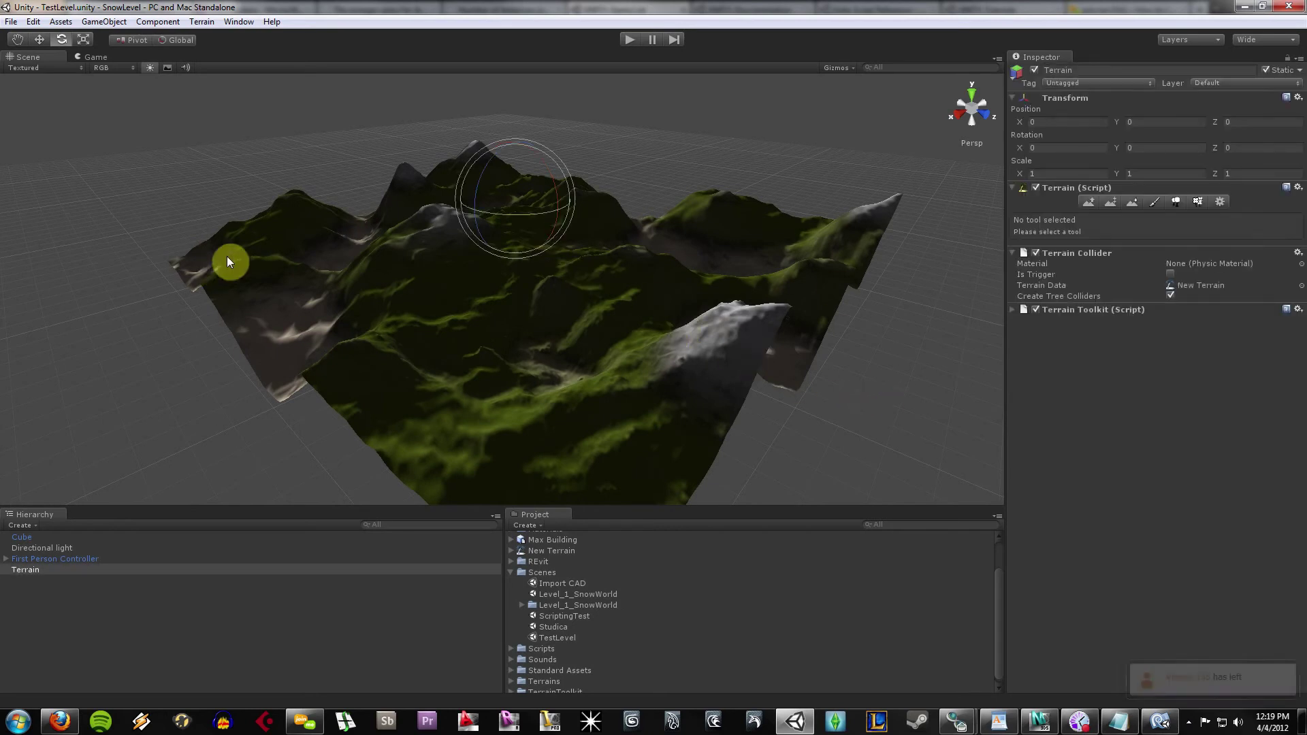
scroll(329, 286, up, 8)
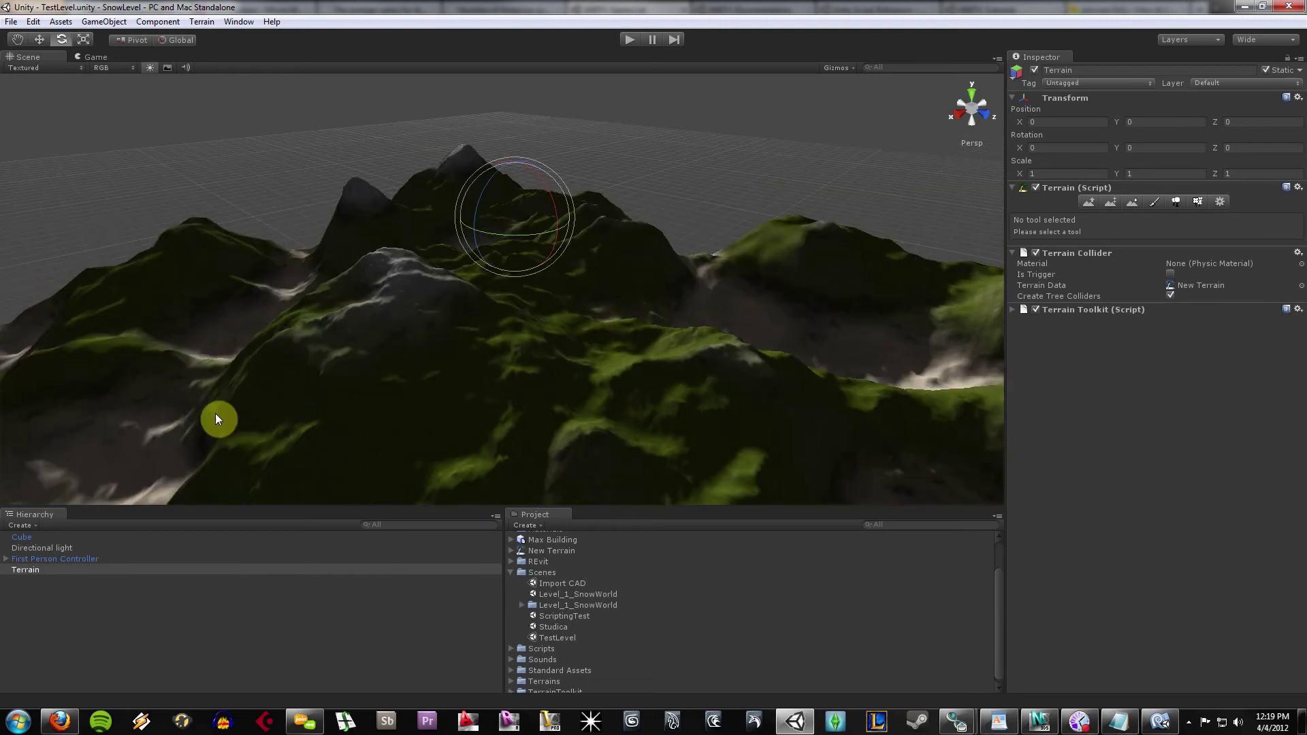
scroll(649, 313, up, 2)
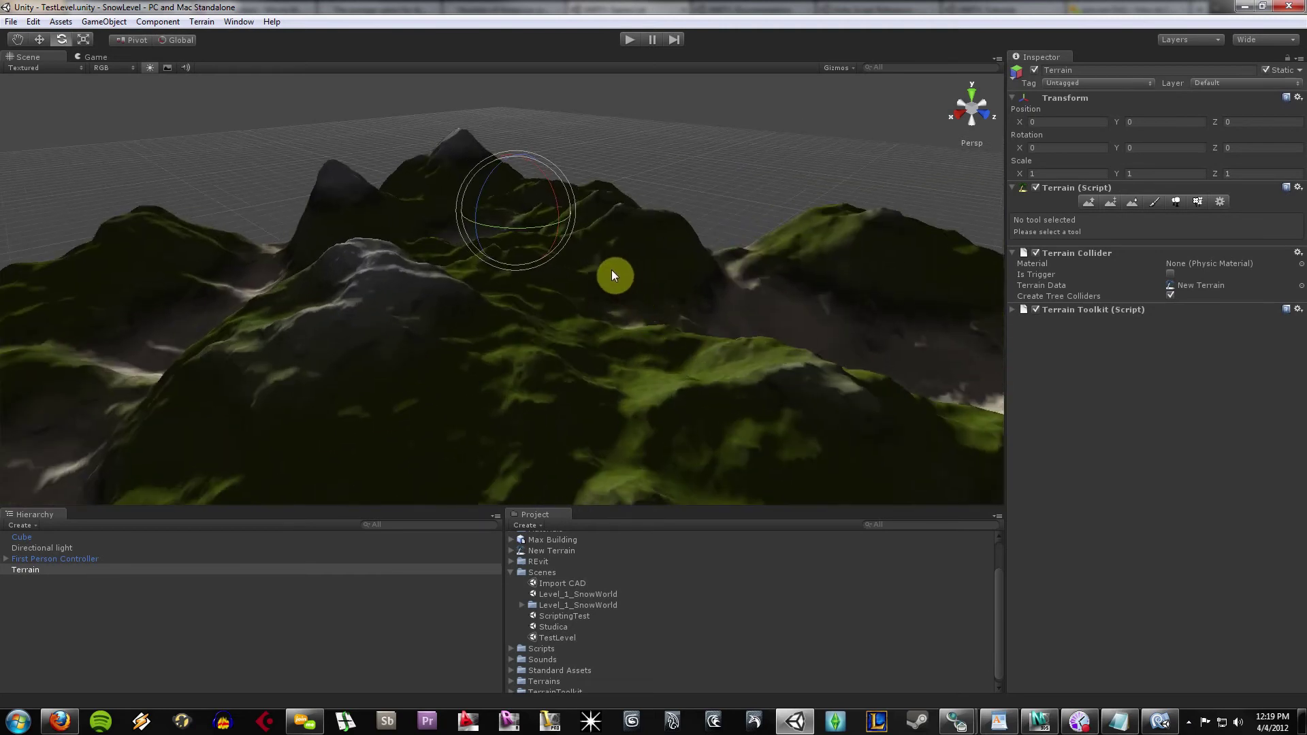
scroll(639, 288, down, 3)
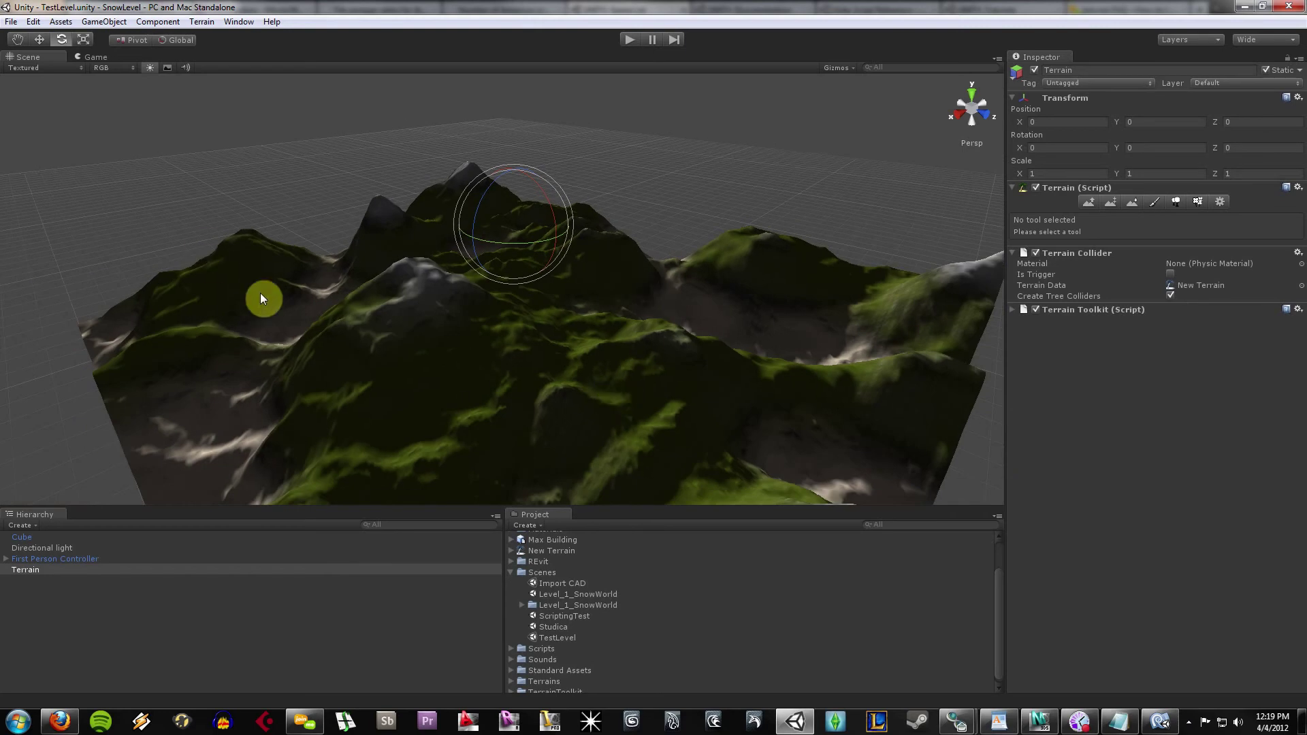
Select and frame the First Person Controller, then select the Cube.
click(44, 559)
key(f)
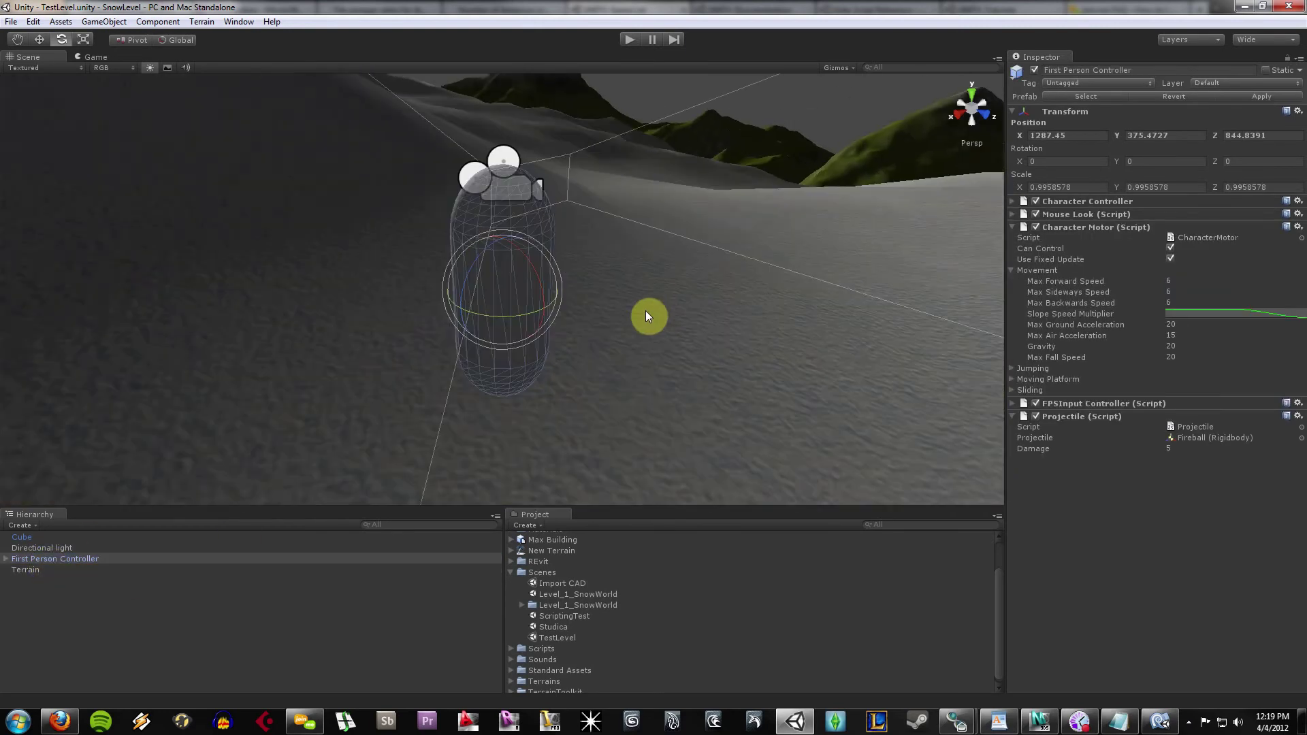
scroll(654, 294, down, 5)
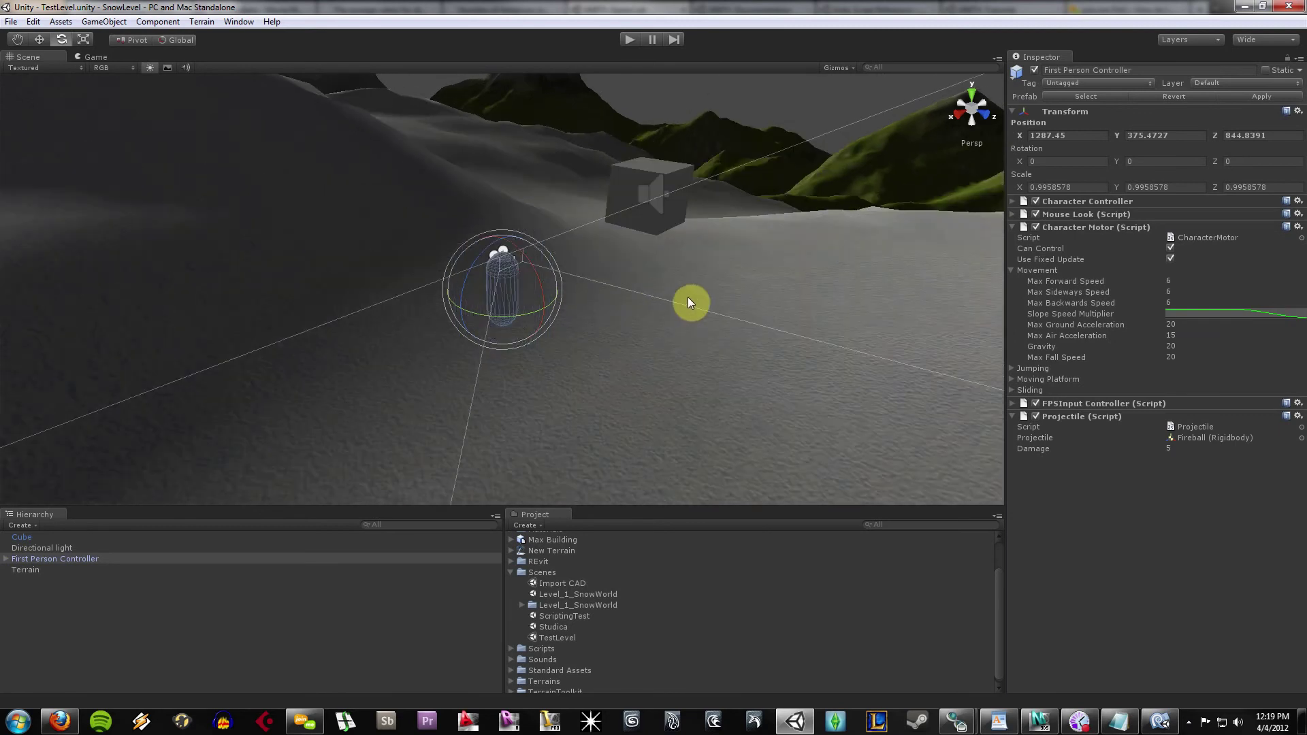
click(599, 244)
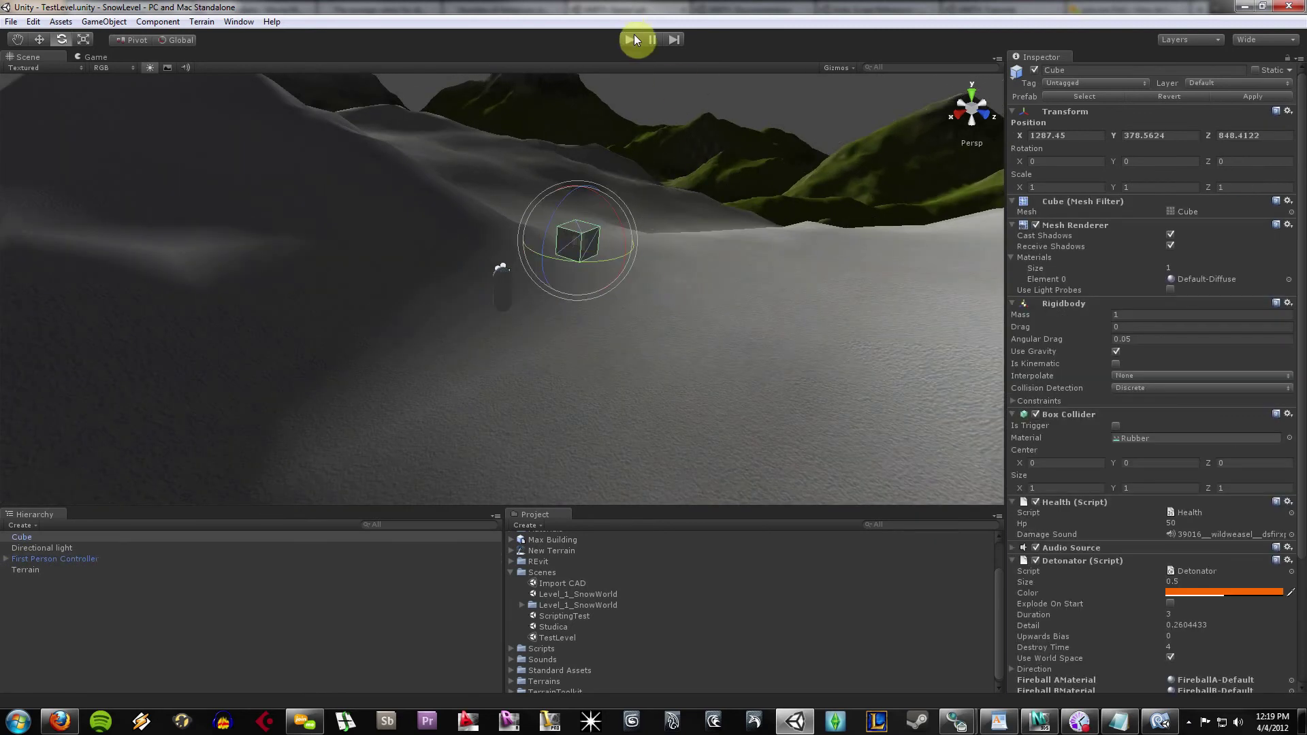
Fire several fireballs at the Cube in the Game view.
click(594, 211)
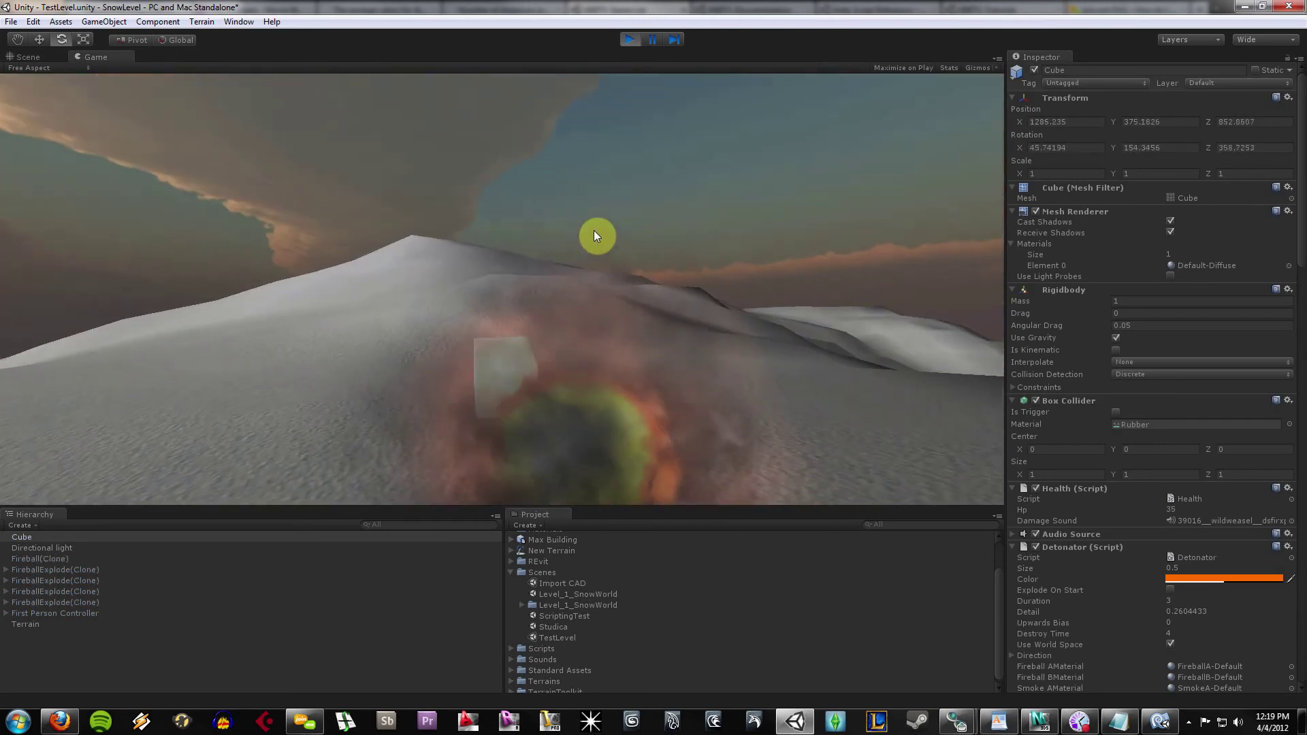
click(593, 232)
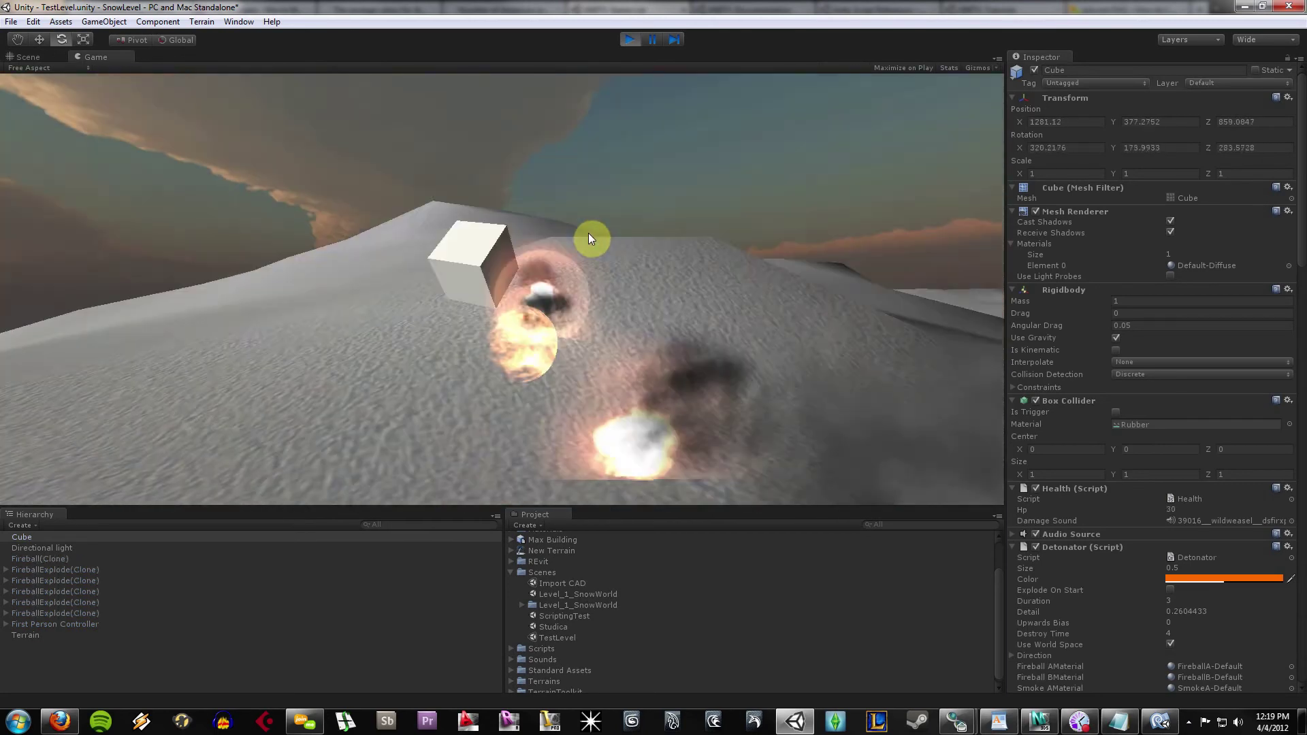
click(564, 227)
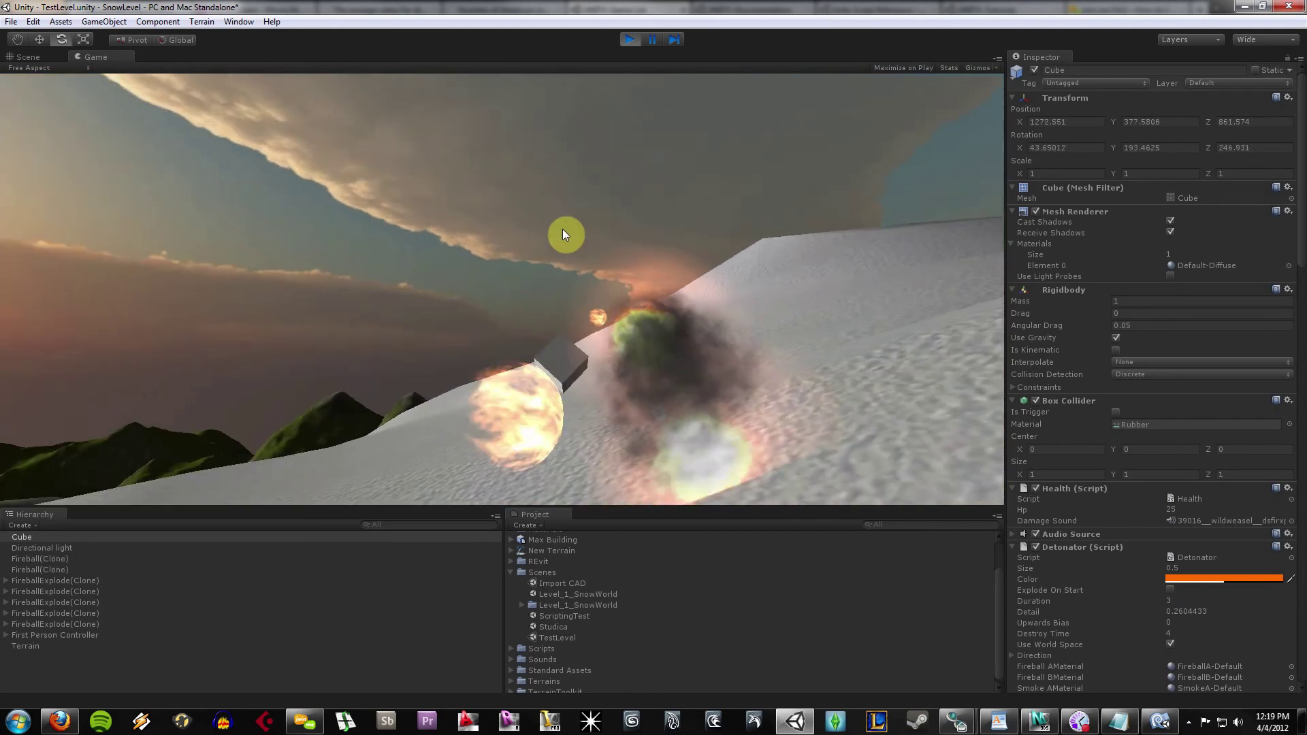
click(571, 221)
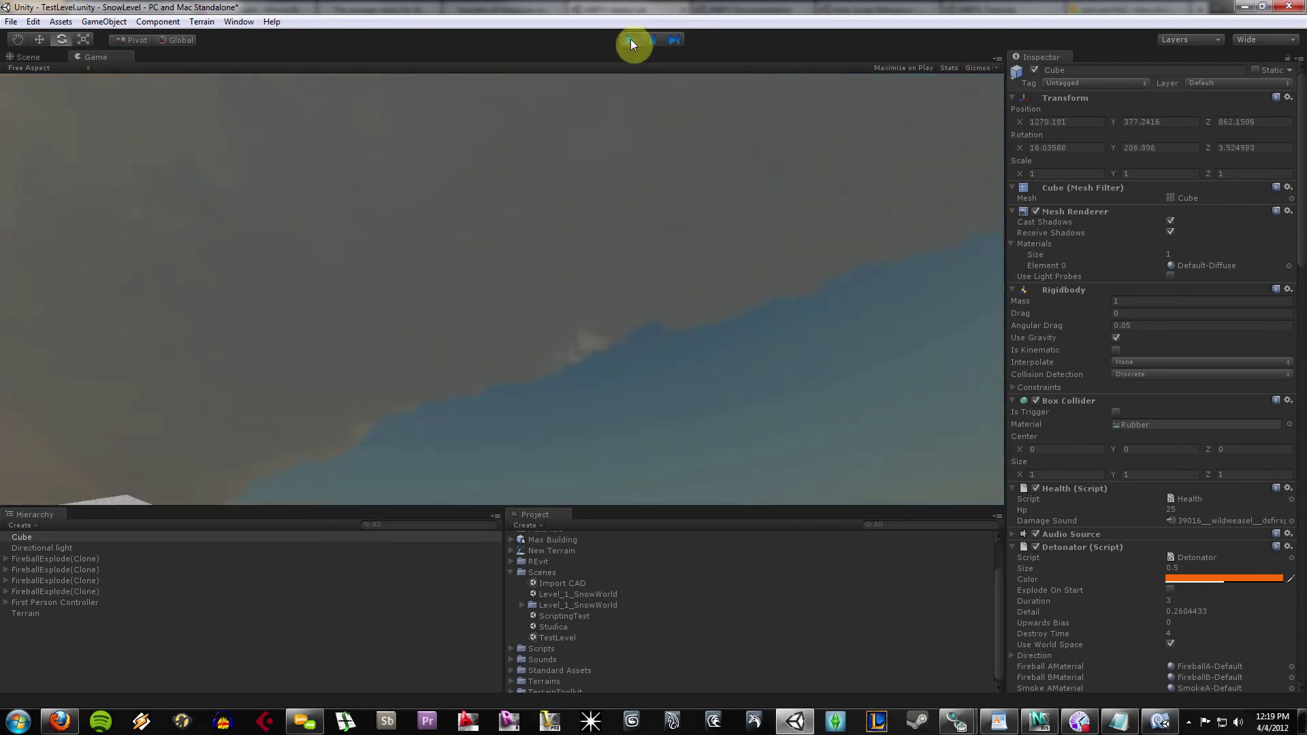
Stop play mode and select the terrain and Cube in the Scene view.
click(630, 40)
click(540, 292)
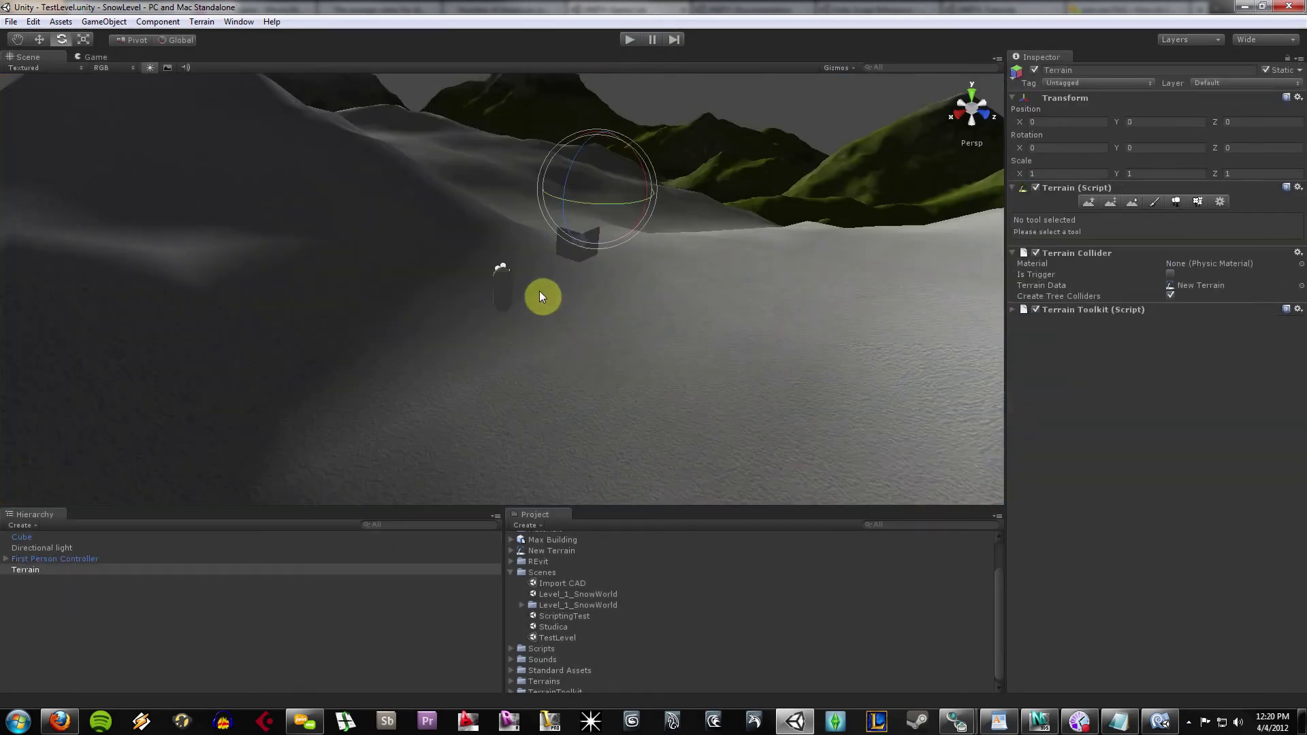
click(558, 257)
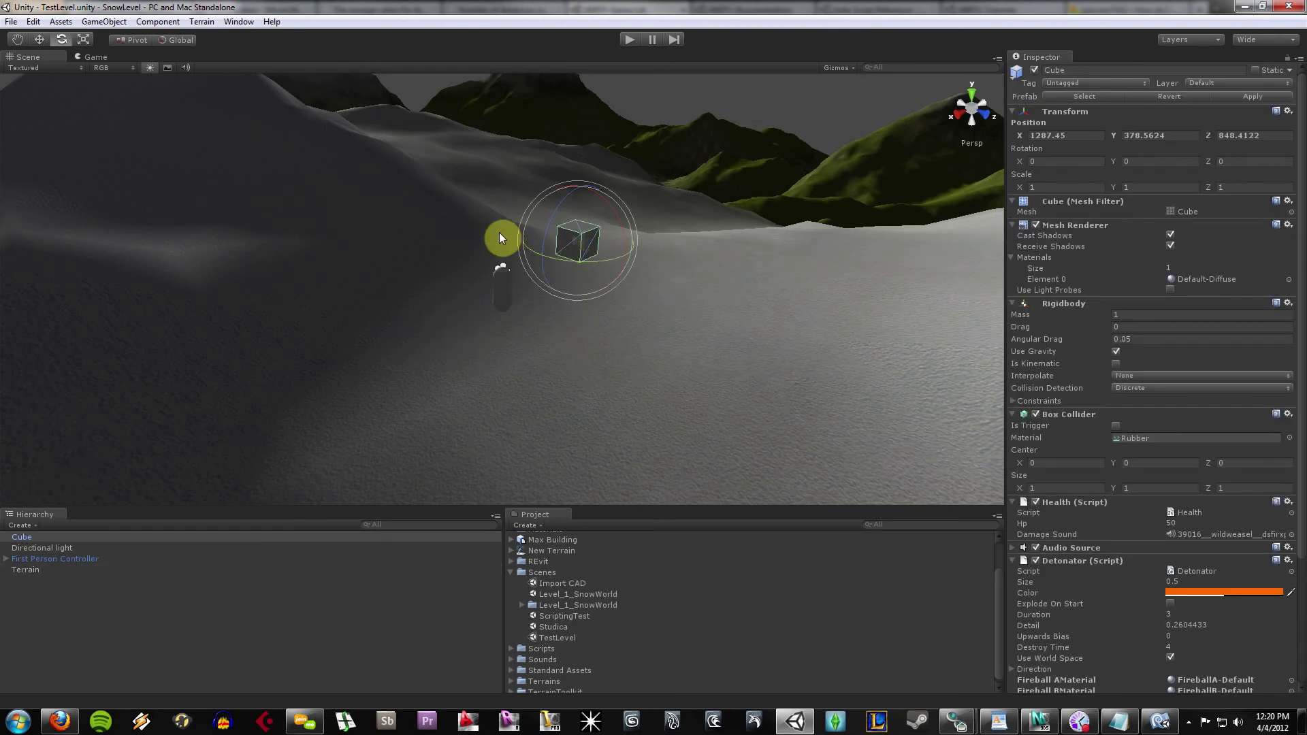
click(671, 365)
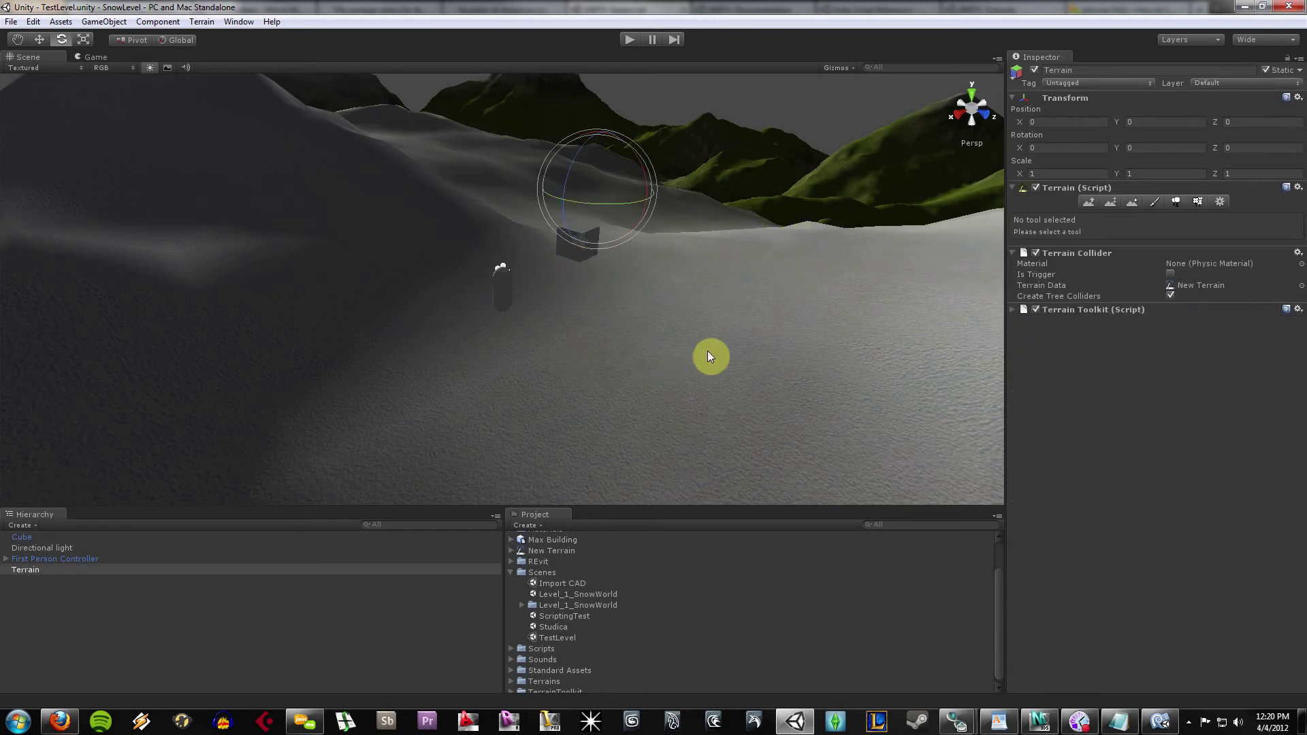
Tilt the Scene view, clear the selection and collapse the Scenes folder in Project assets.
middle_drag(749, 315, 749, 371)
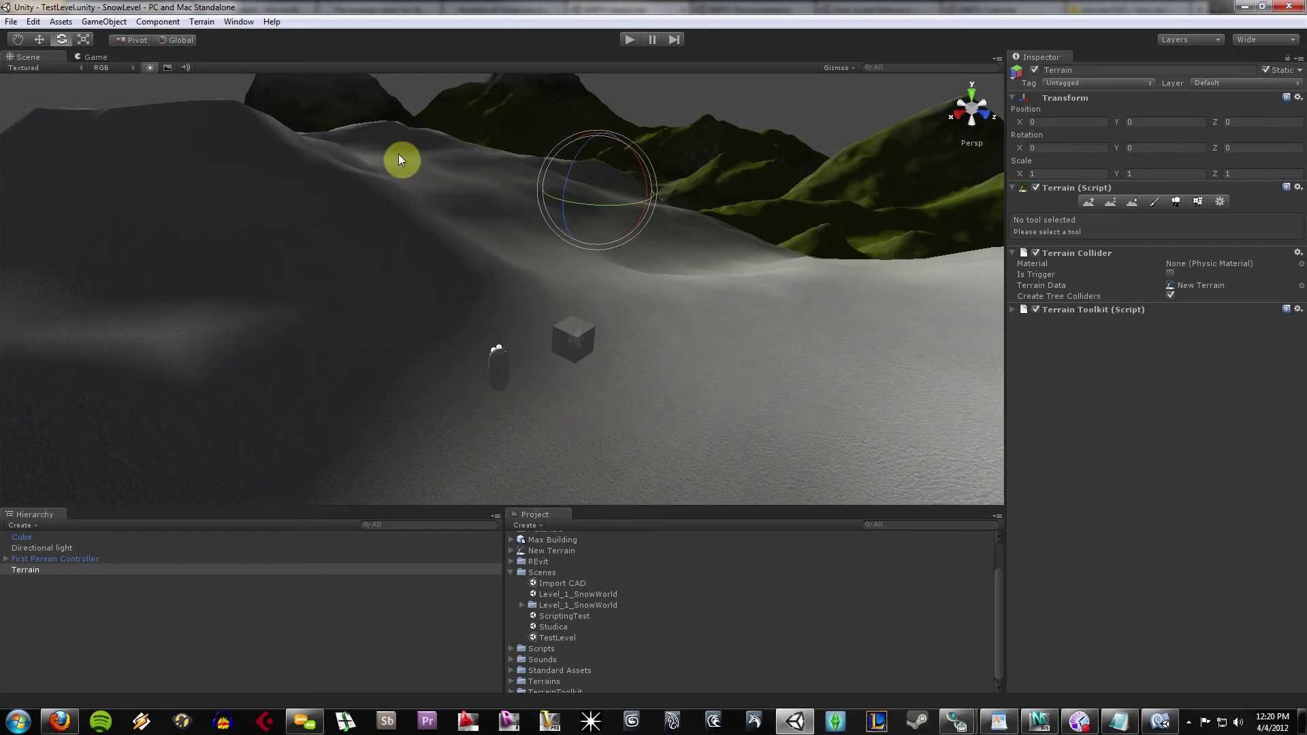
click(414, 99)
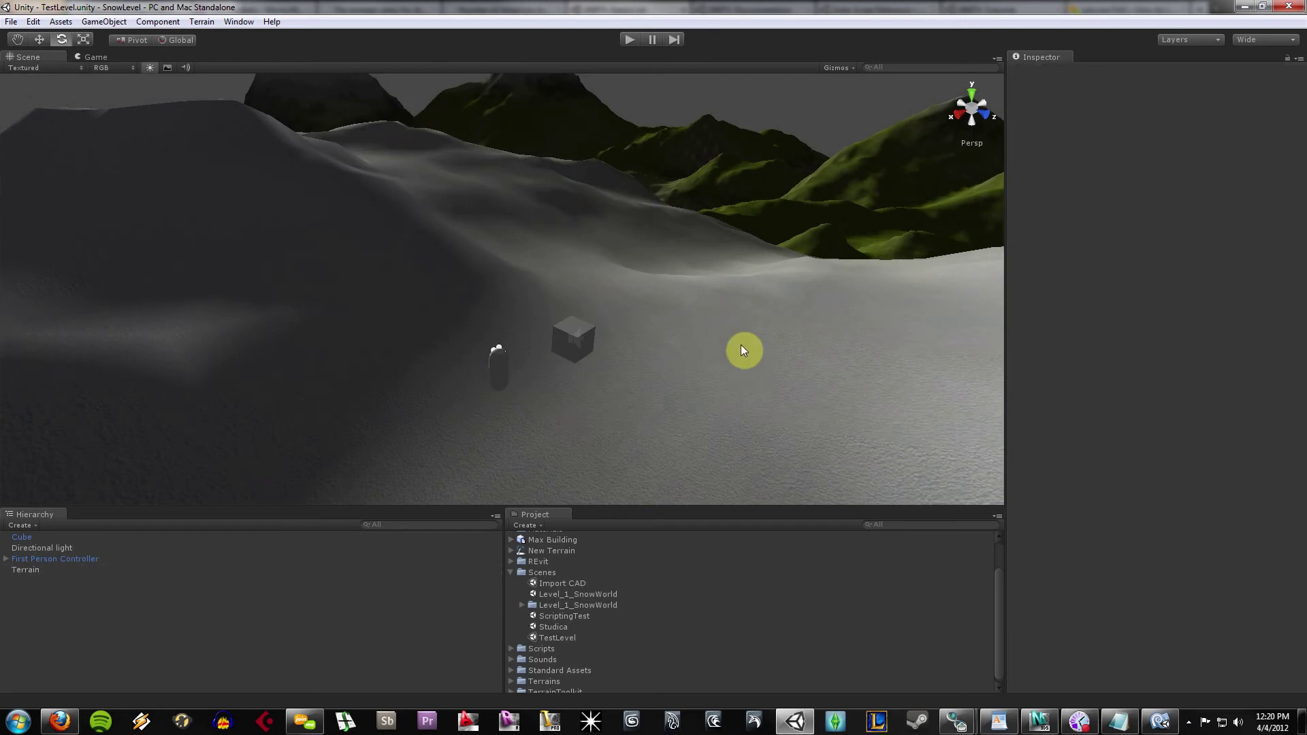
click(510, 572)
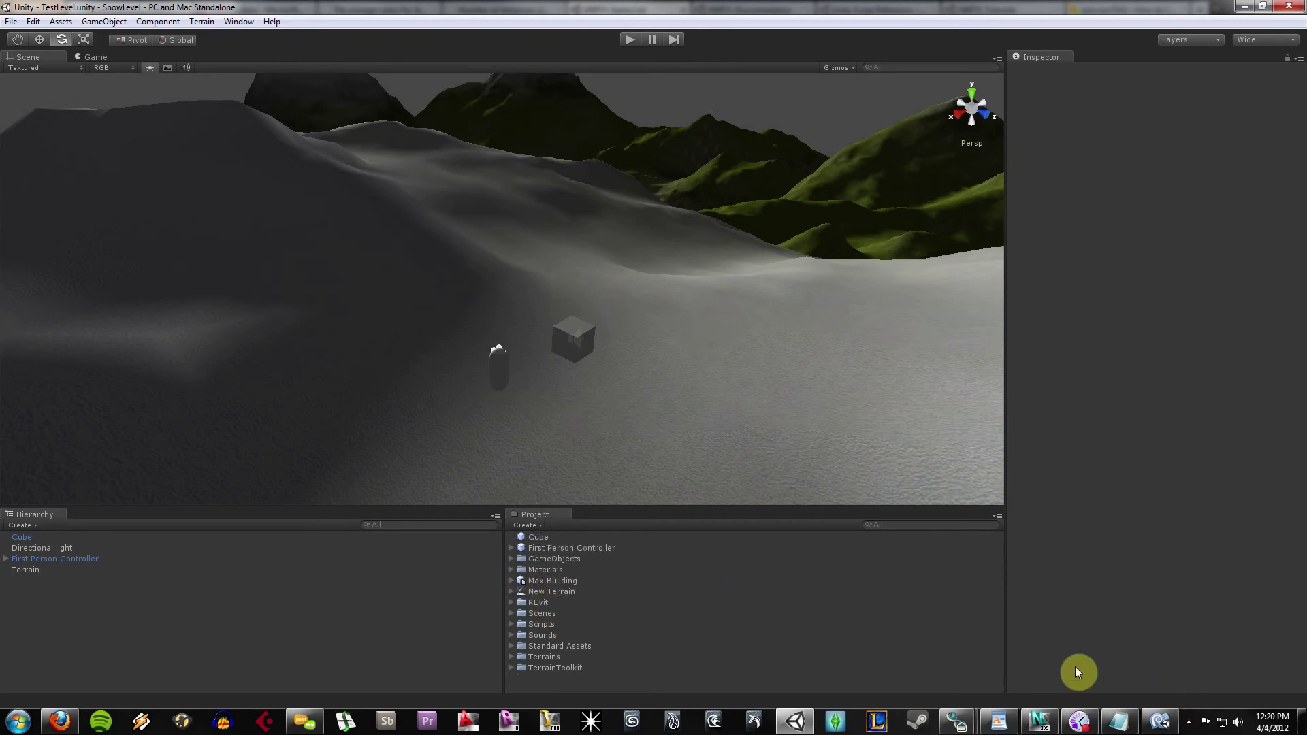
In 3ds Max, box-select the twisted tower's three objects.
mouse_move(1049, 719)
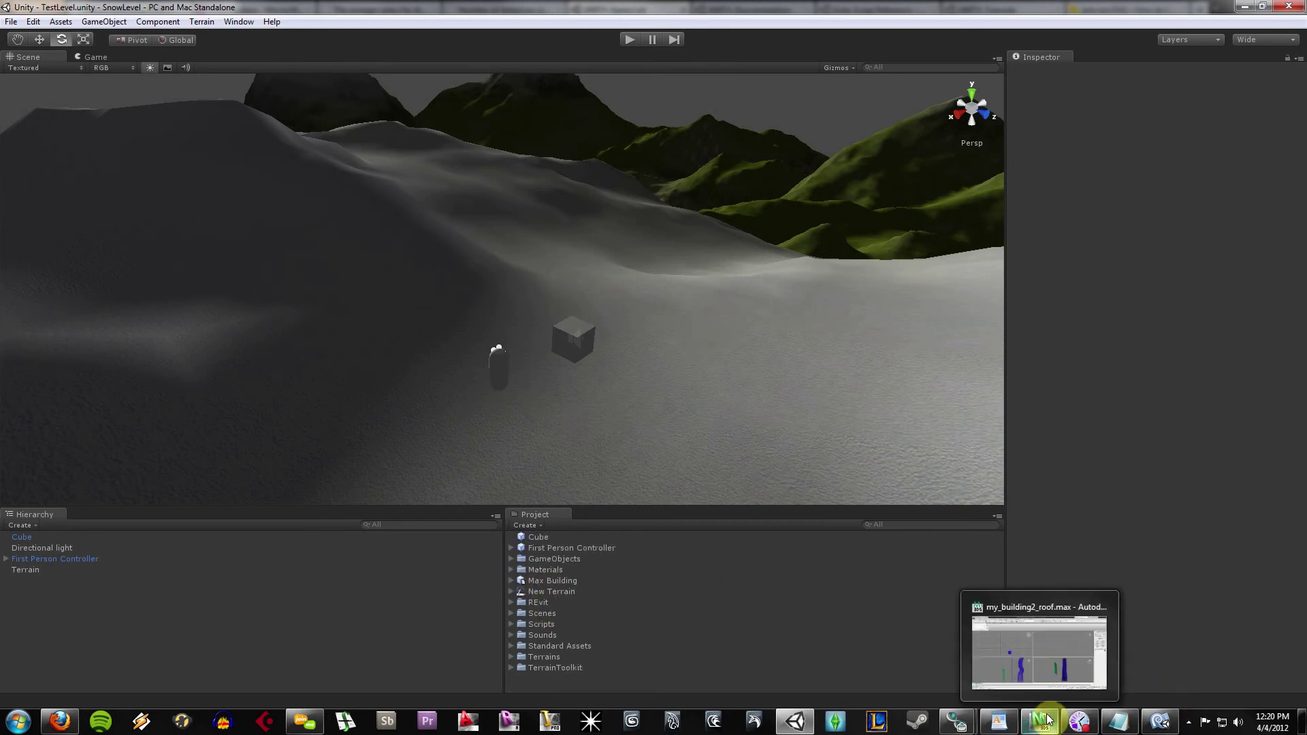
click(1040, 650)
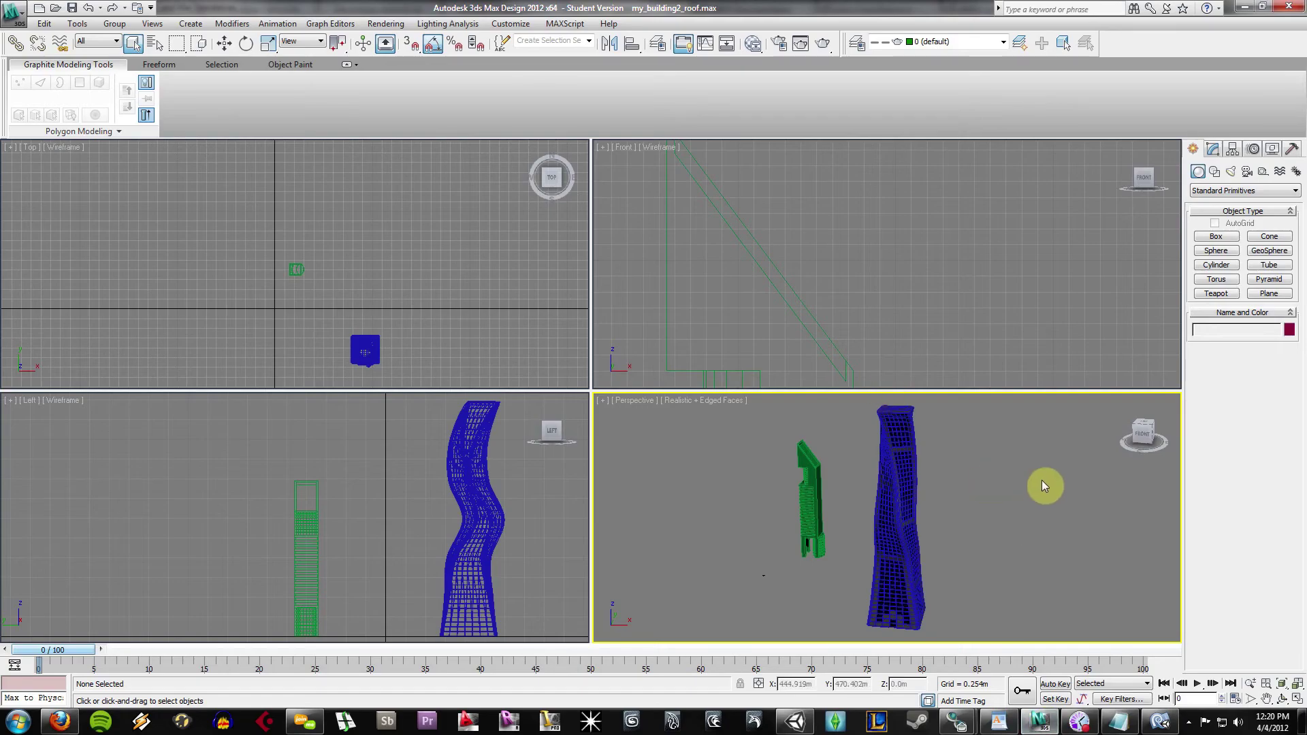
middle_drag(1028, 504, 933, 488)
drag(876, 401, 823, 552)
drag(814, 633, 807, 627)
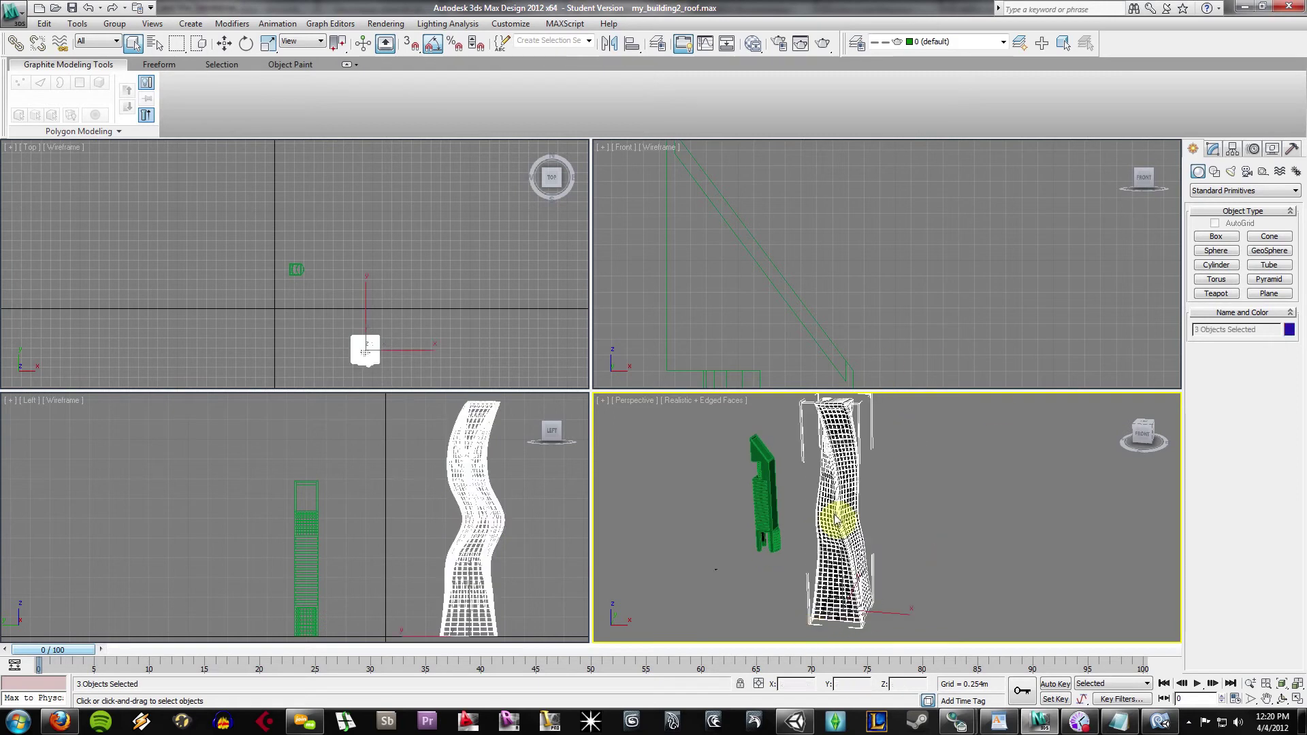
Choose Export Selected and set the save location to the Desktop.
click(13, 13)
mouse_move(52, 223)
click(202, 123)
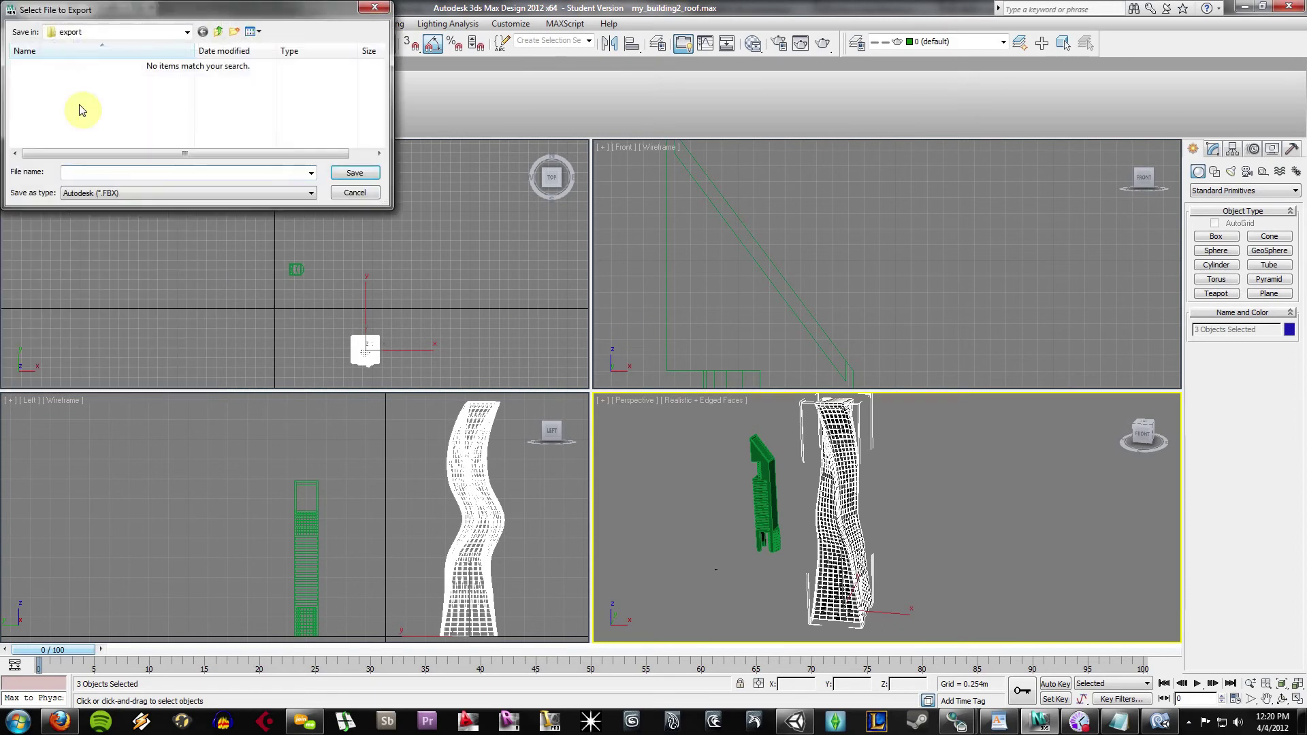
click(104, 32)
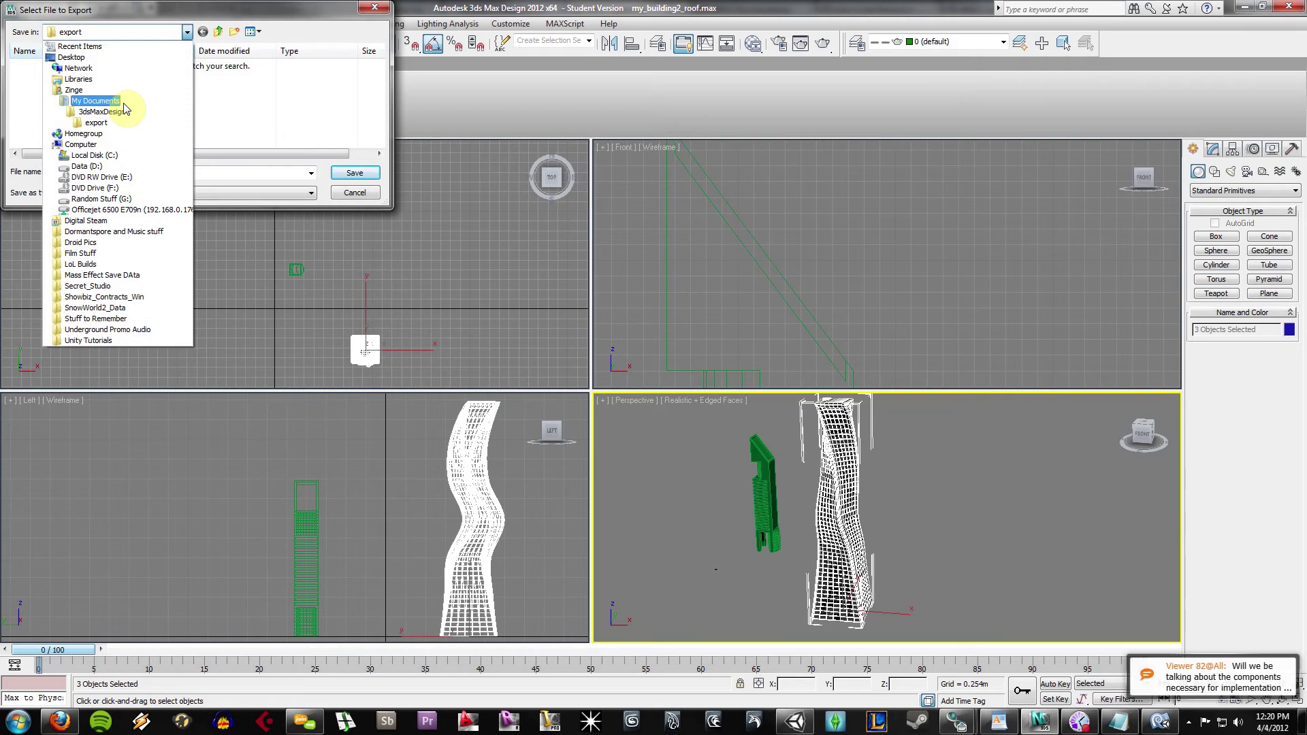
click(160, 59)
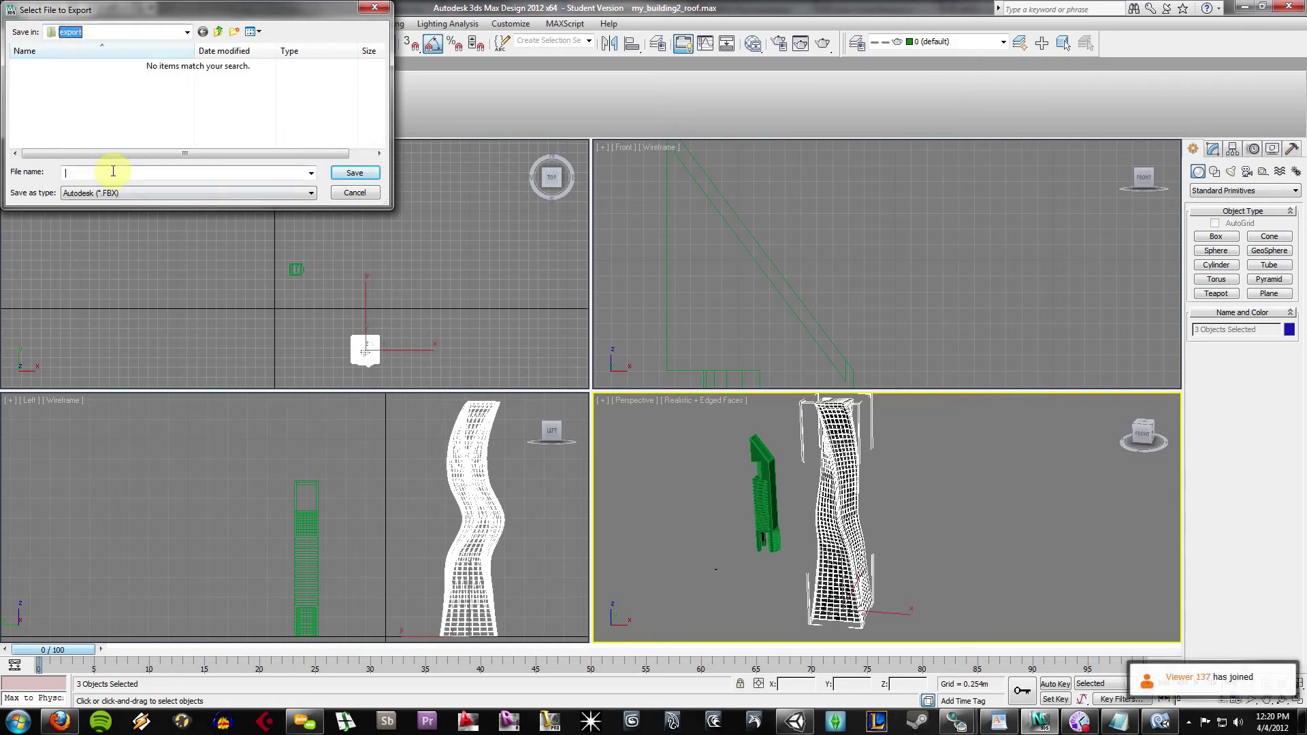
click(112, 32)
click(104, 44)
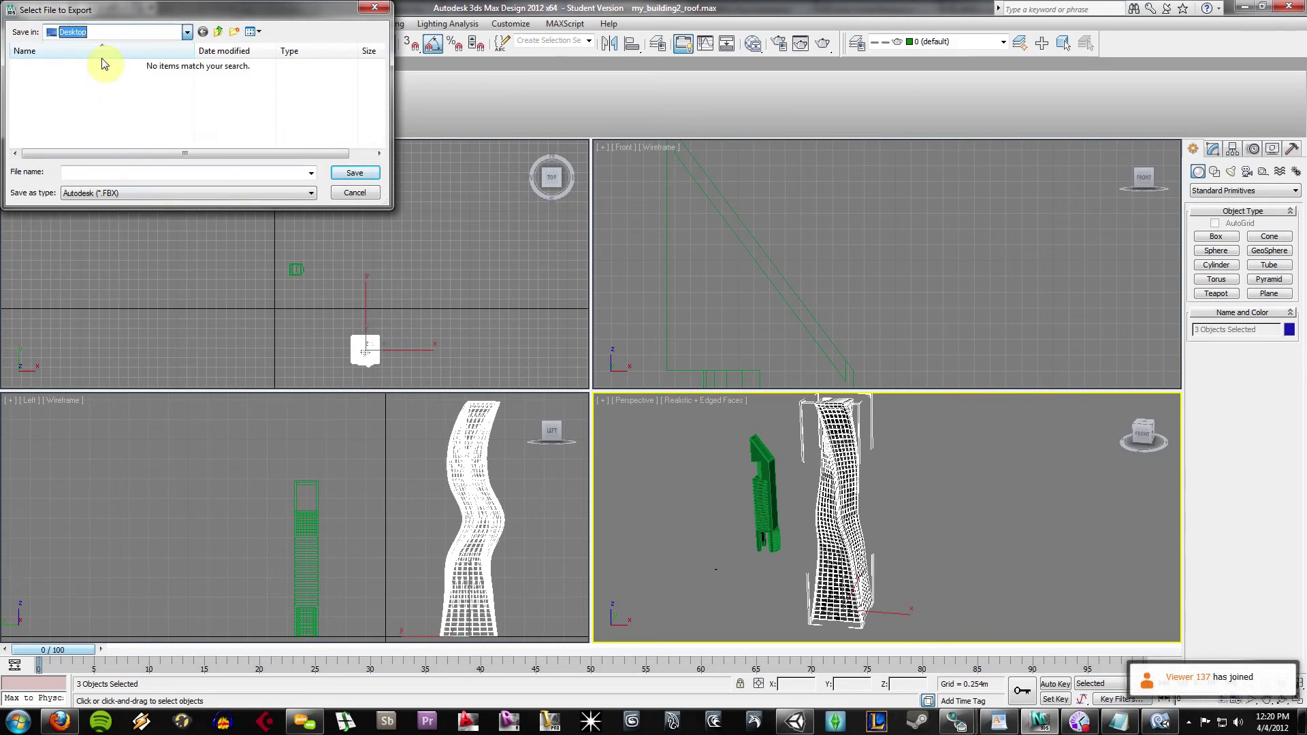
Save the export as 'Max Building' FBX, accept options and warnings, and return to Unity.
click(132, 173)
text(Max Building)
key(Return)
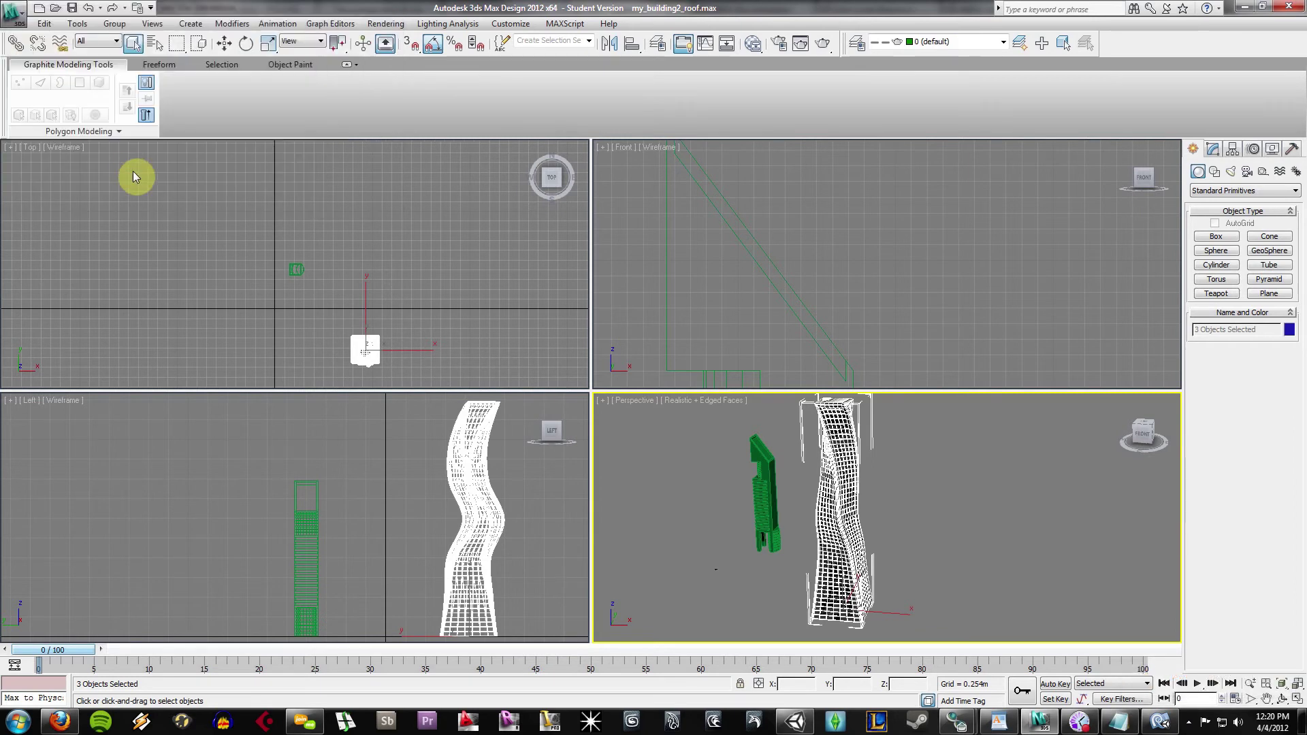
click(730, 539)
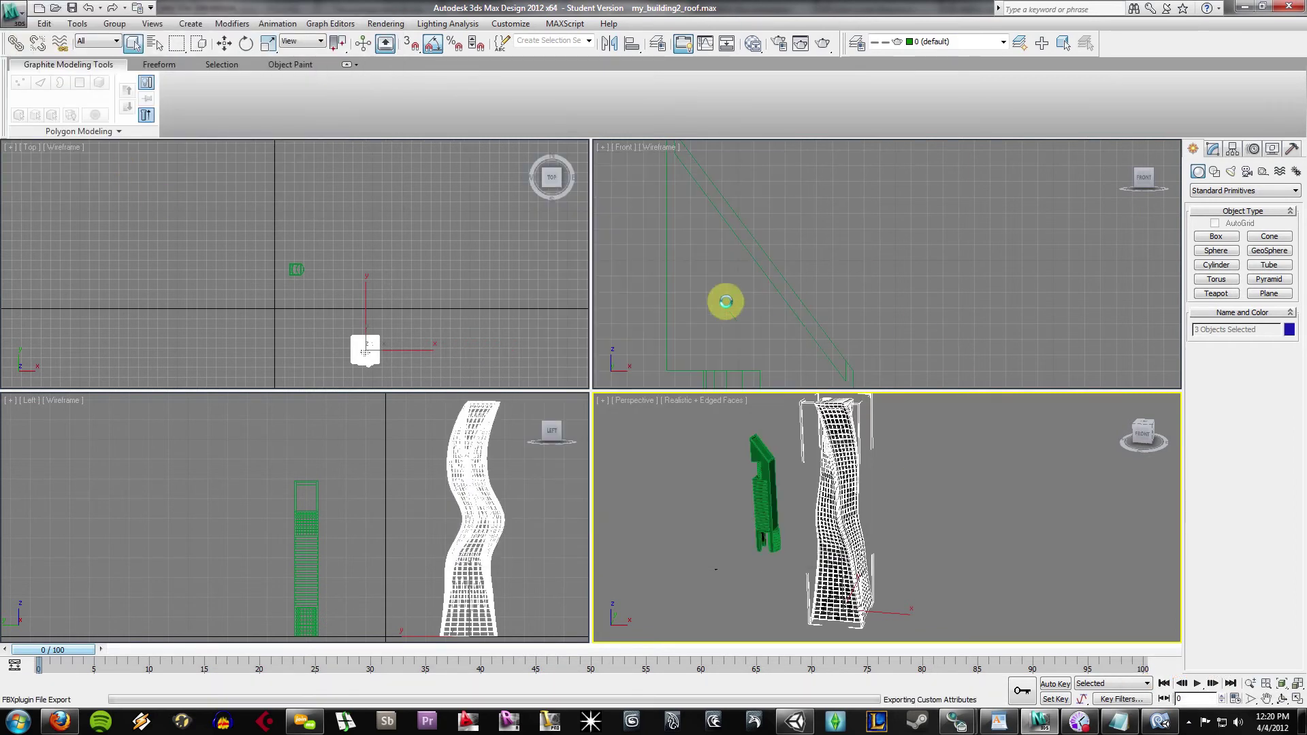
click(871, 566)
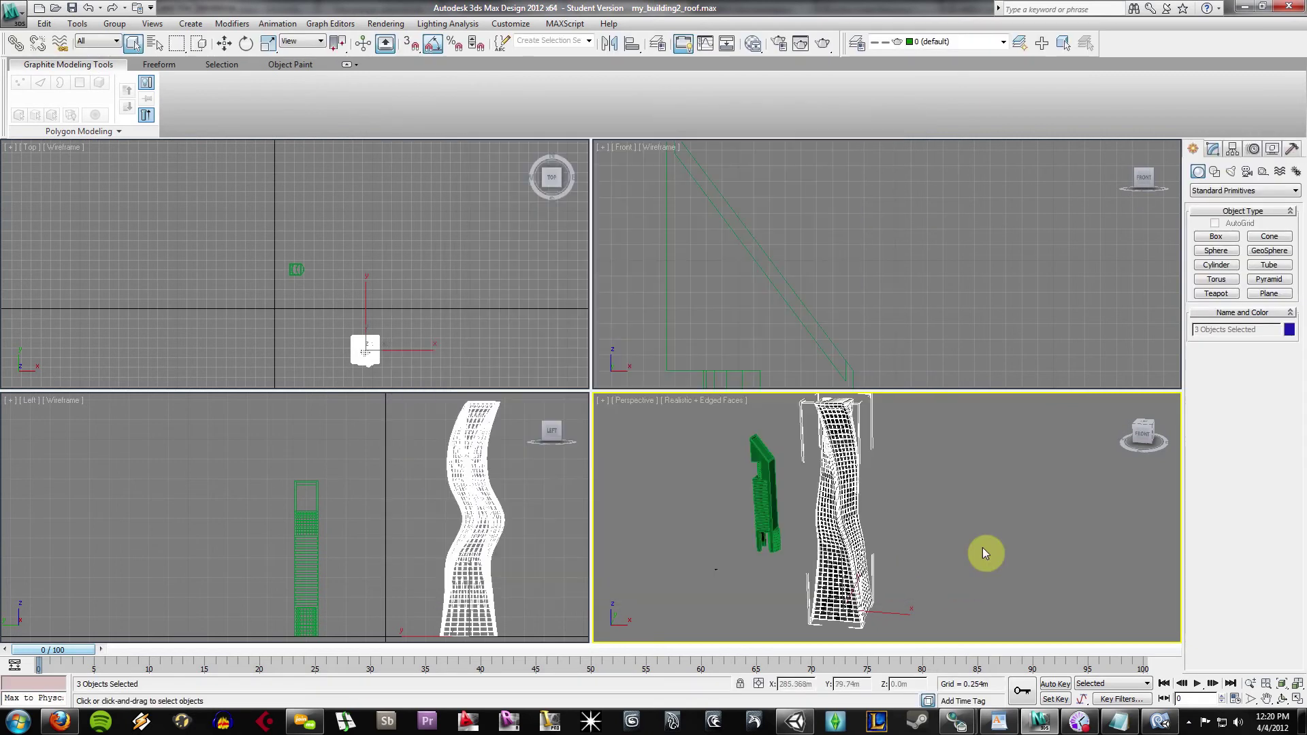
click(794, 722)
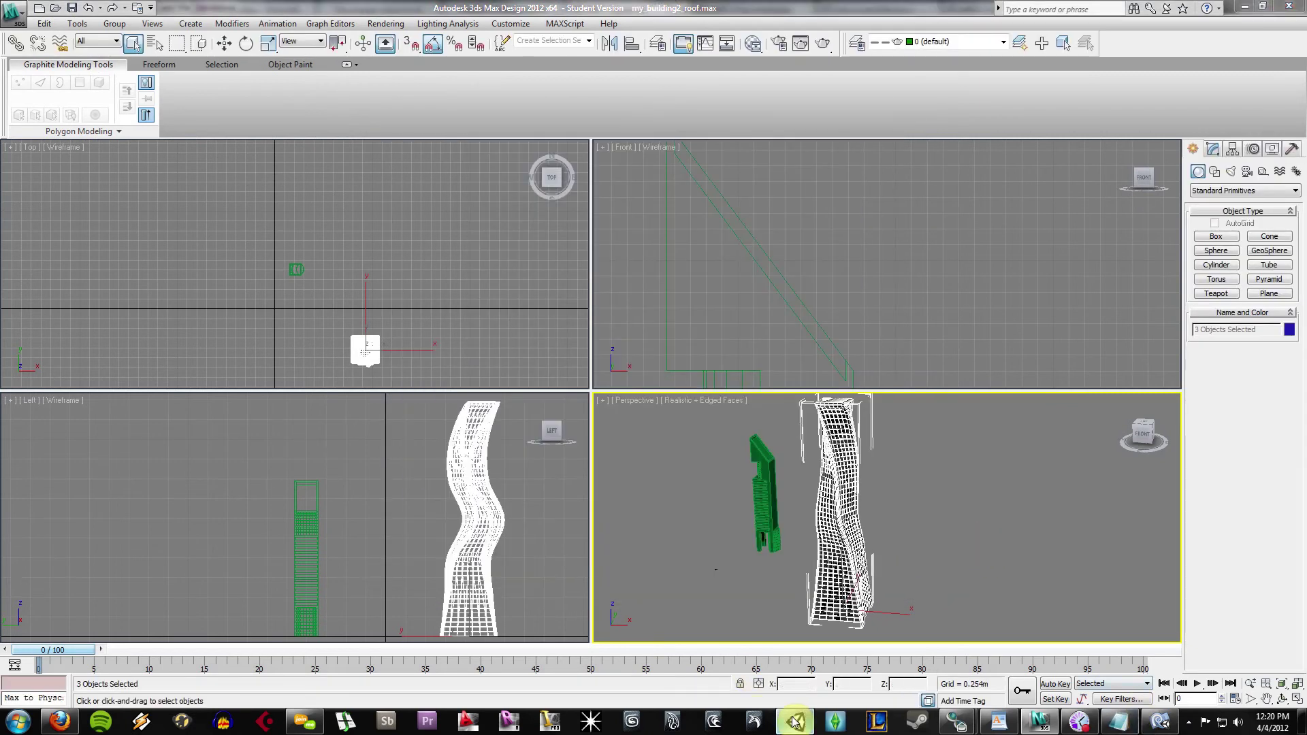
click(183, 123)
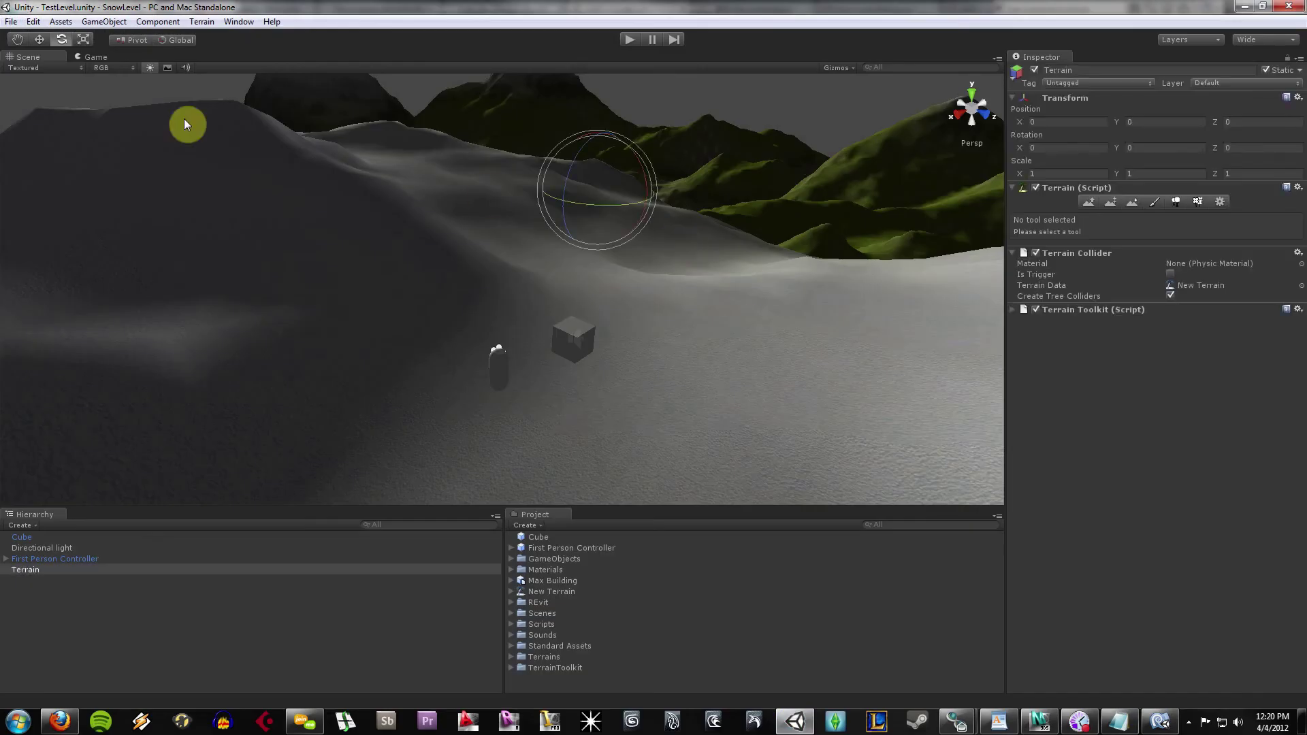
Import Max Building.FBX as a new asset and apply Generate Colliders in its import settings.
right_click(546, 681)
click(604, 534)
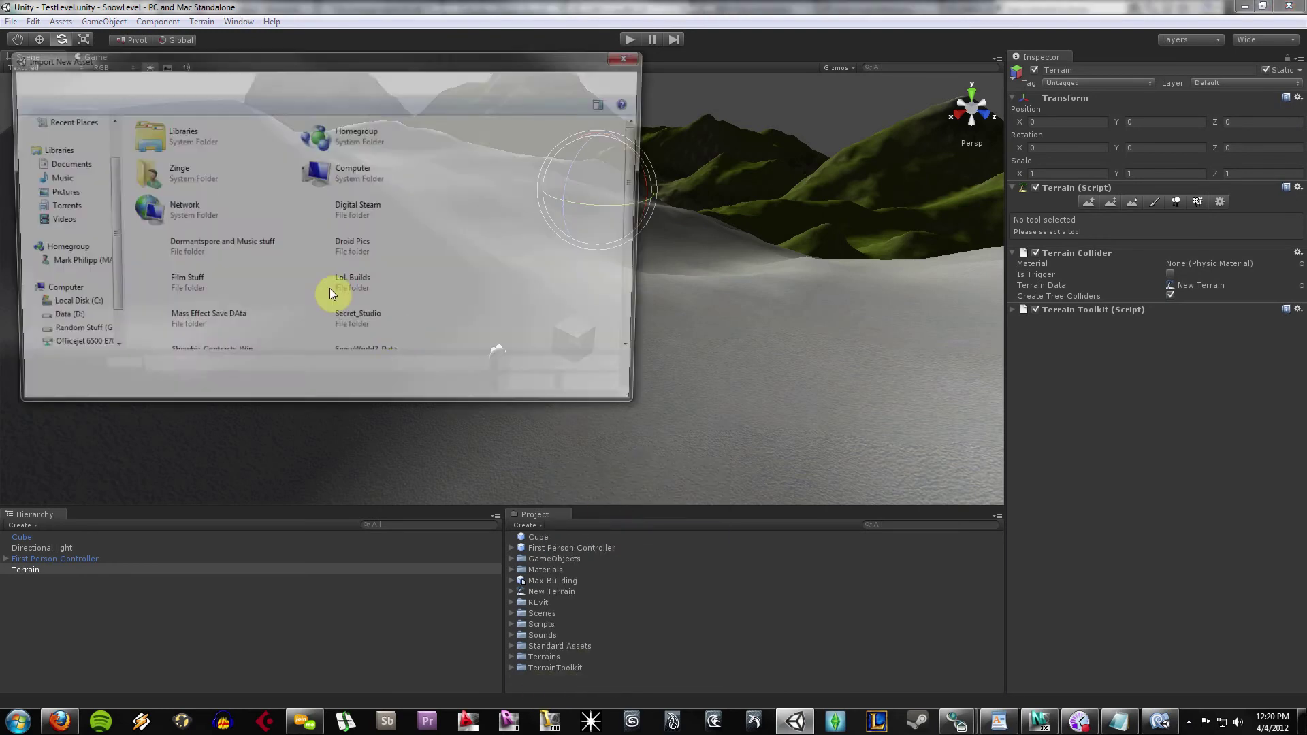
text(x Building.FBX)
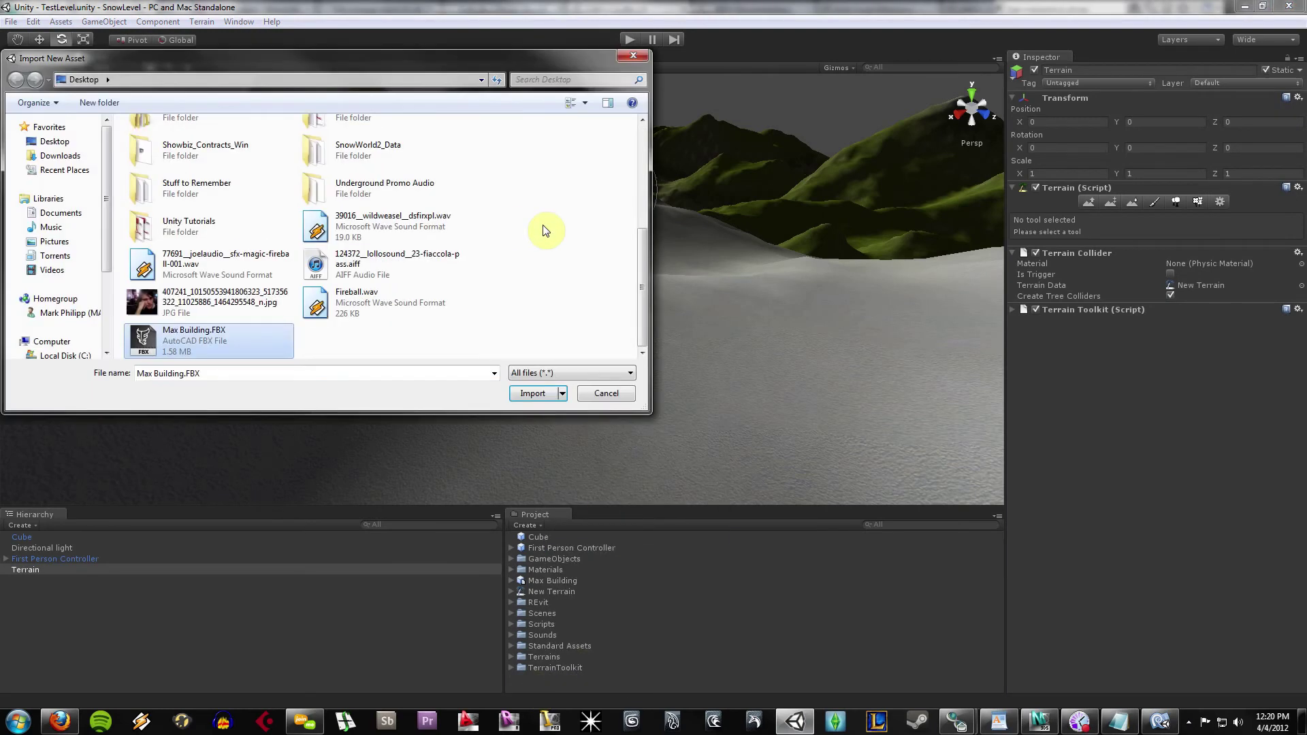
double_click(238, 348)
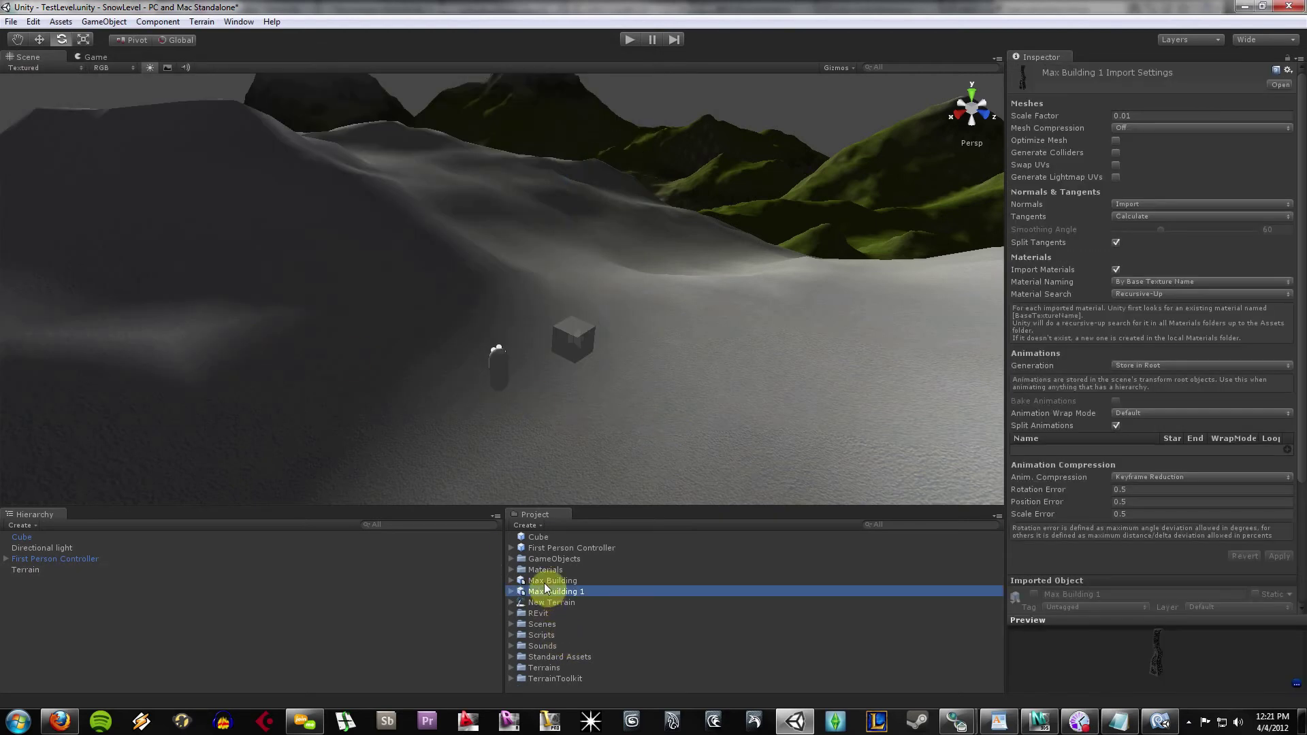
click(1116, 152)
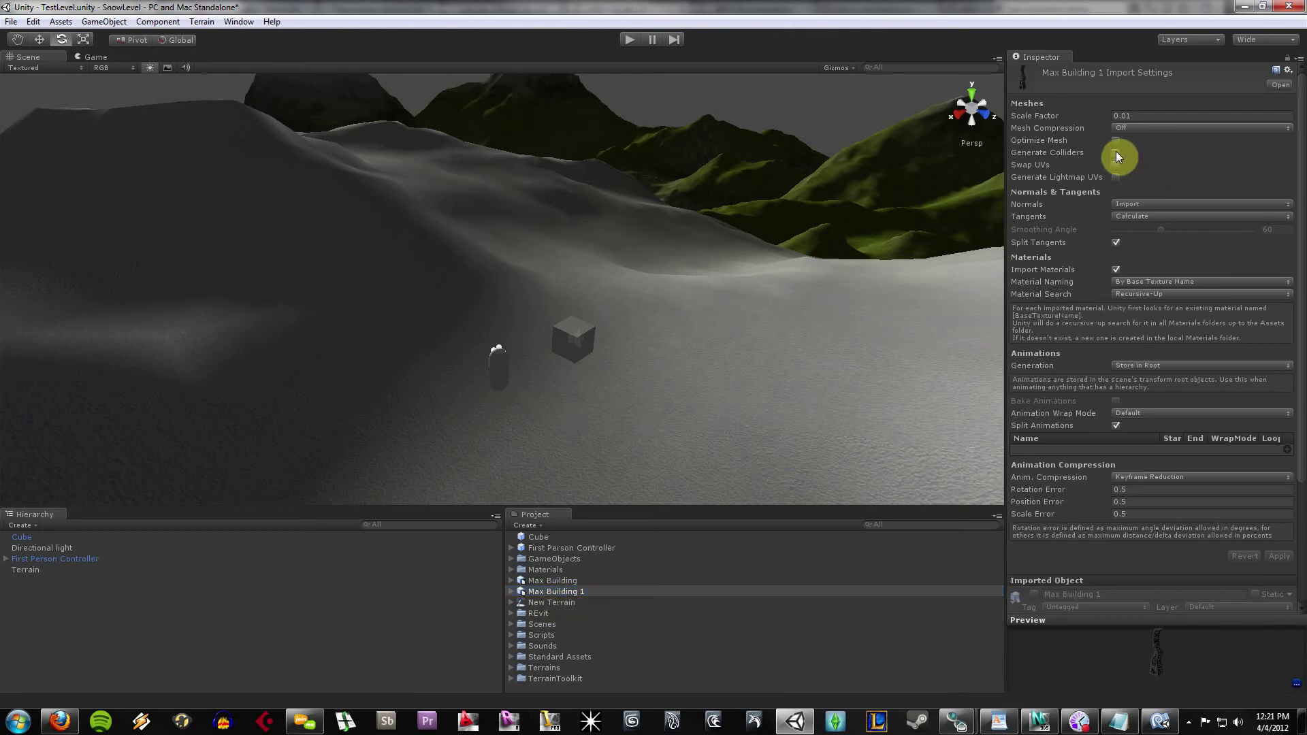
click(1280, 557)
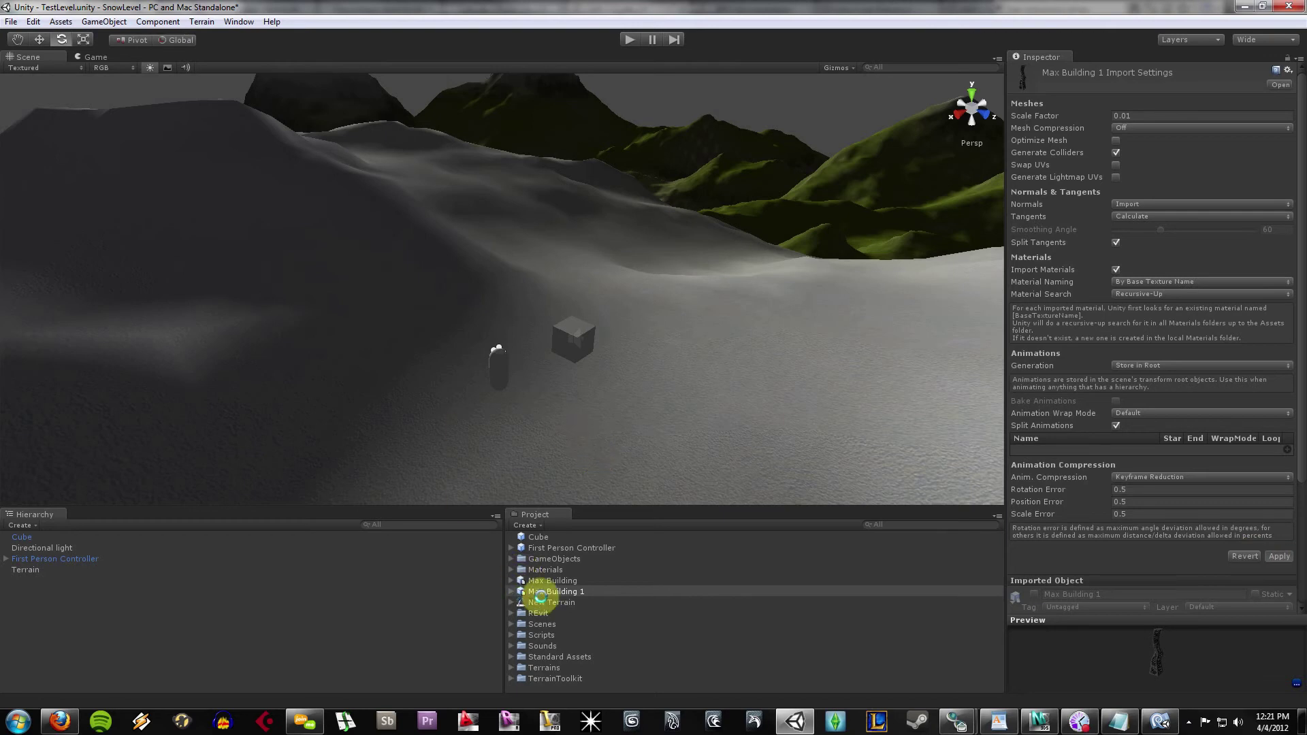
Drag Max Building 1 into the scene and start moving it with the Move tool.
drag(541, 591, 440, 195)
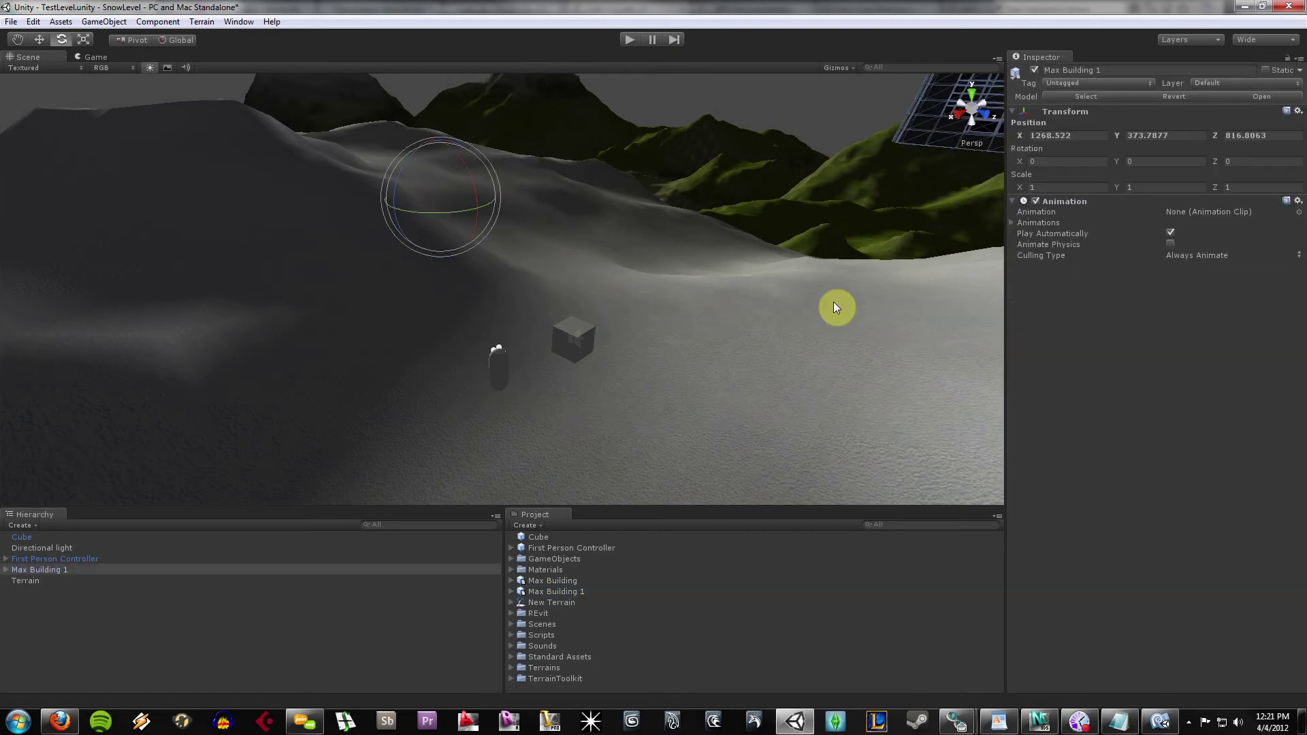
scroll(833, 301, down, 5)
alt+drag(872, 325, 777, 312)
click(778, 312)
click(758, 214)
alt+drag(759, 214, 783, 357)
click(40, 38)
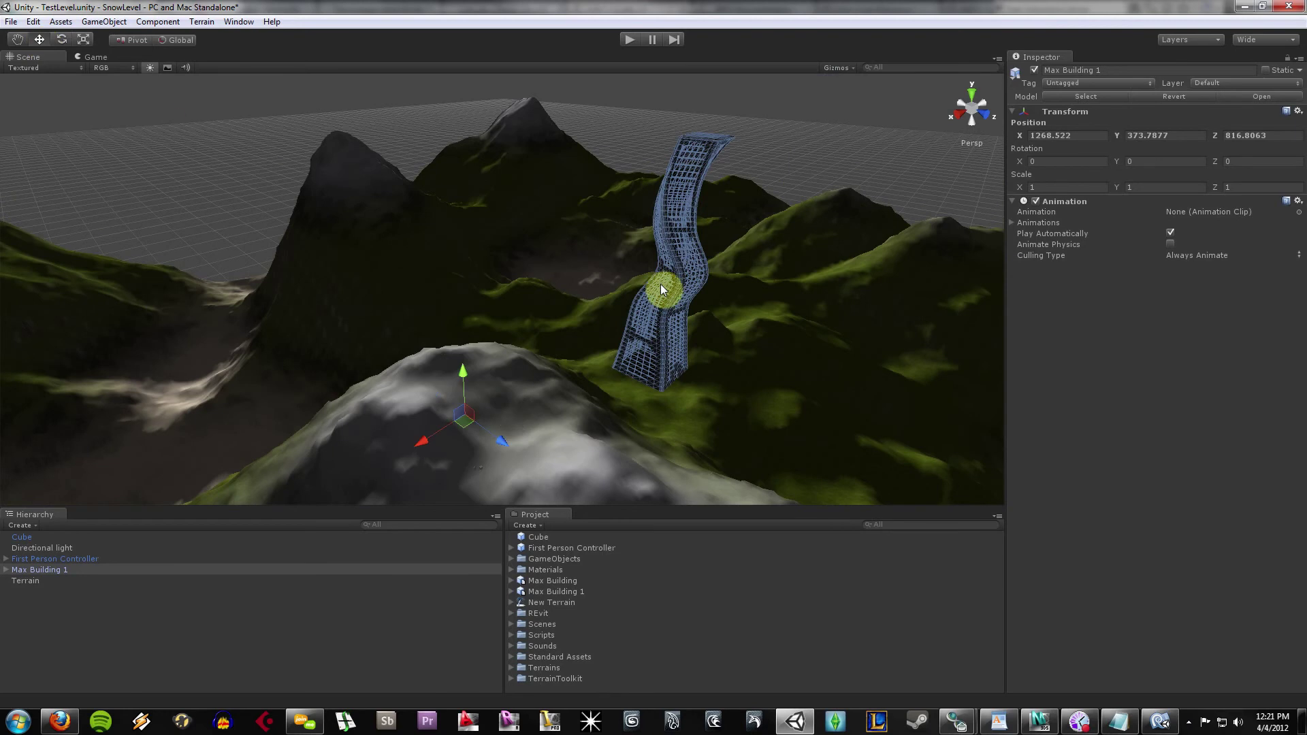
click(676, 273)
click(715, 142)
drag(471, 428, 380, 358)
Position the tower on the snowy peak using front, right, top and left views.
click(985, 115)
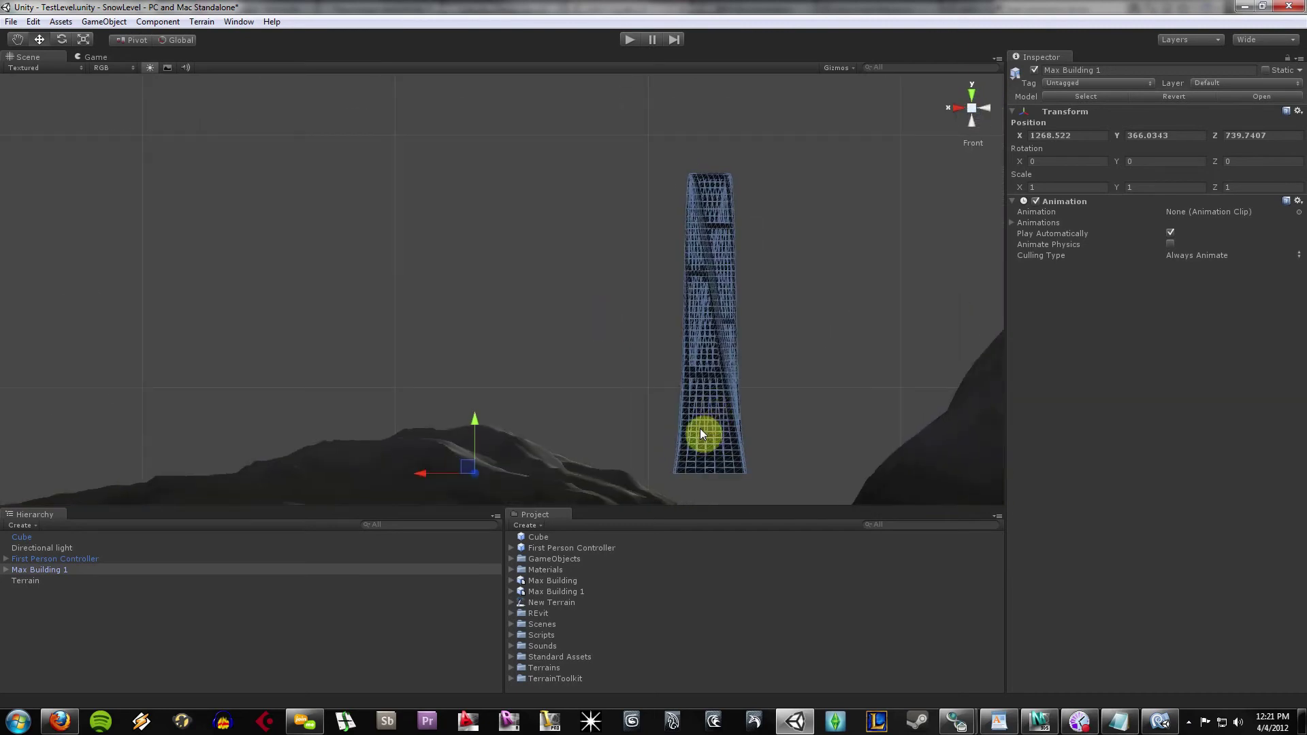
drag(418, 437, 237, 431)
click(958, 108)
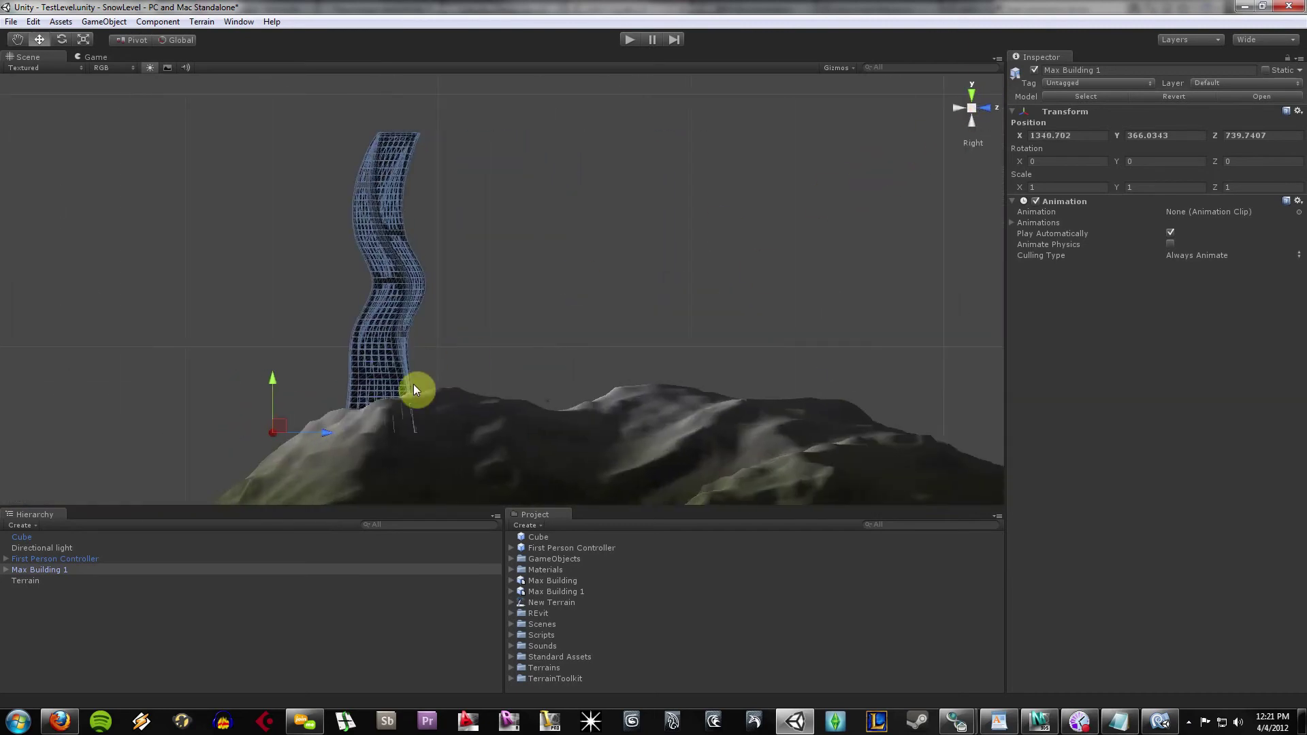
drag(318, 431, 442, 424)
drag(398, 377, 401, 346)
click(973, 95)
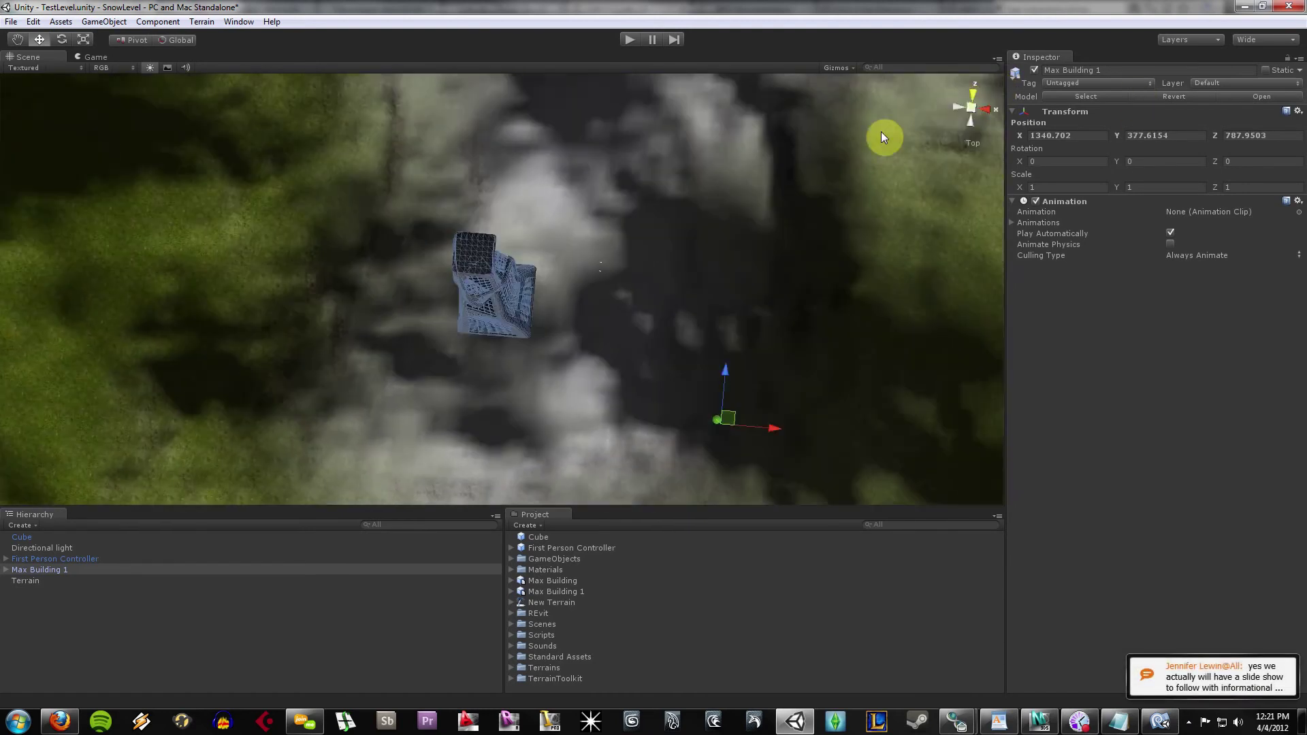
mouse_move(778, 402)
mouse_down()
mouse_move(815, 399)
mouse_move(788, 397)
mouse_up()
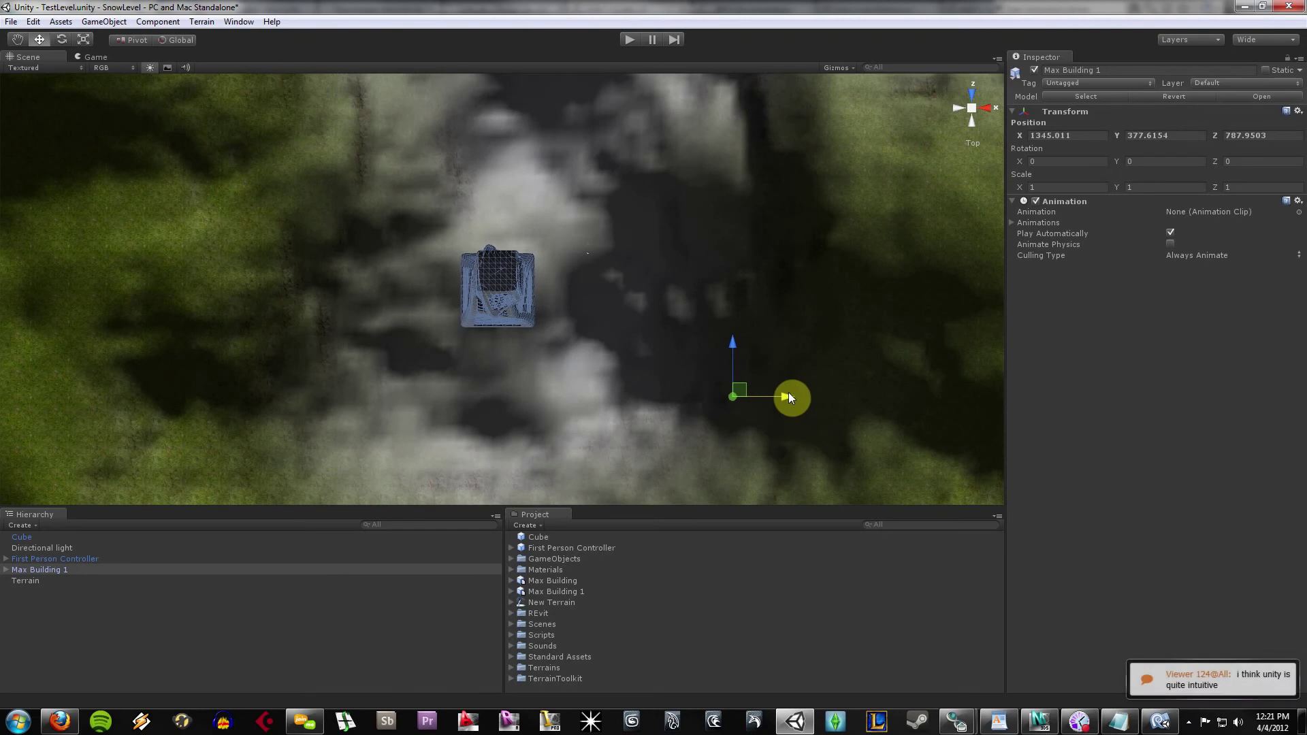
click(961, 107)
drag(614, 356, 593, 386)
drag(555, 435, 574, 433)
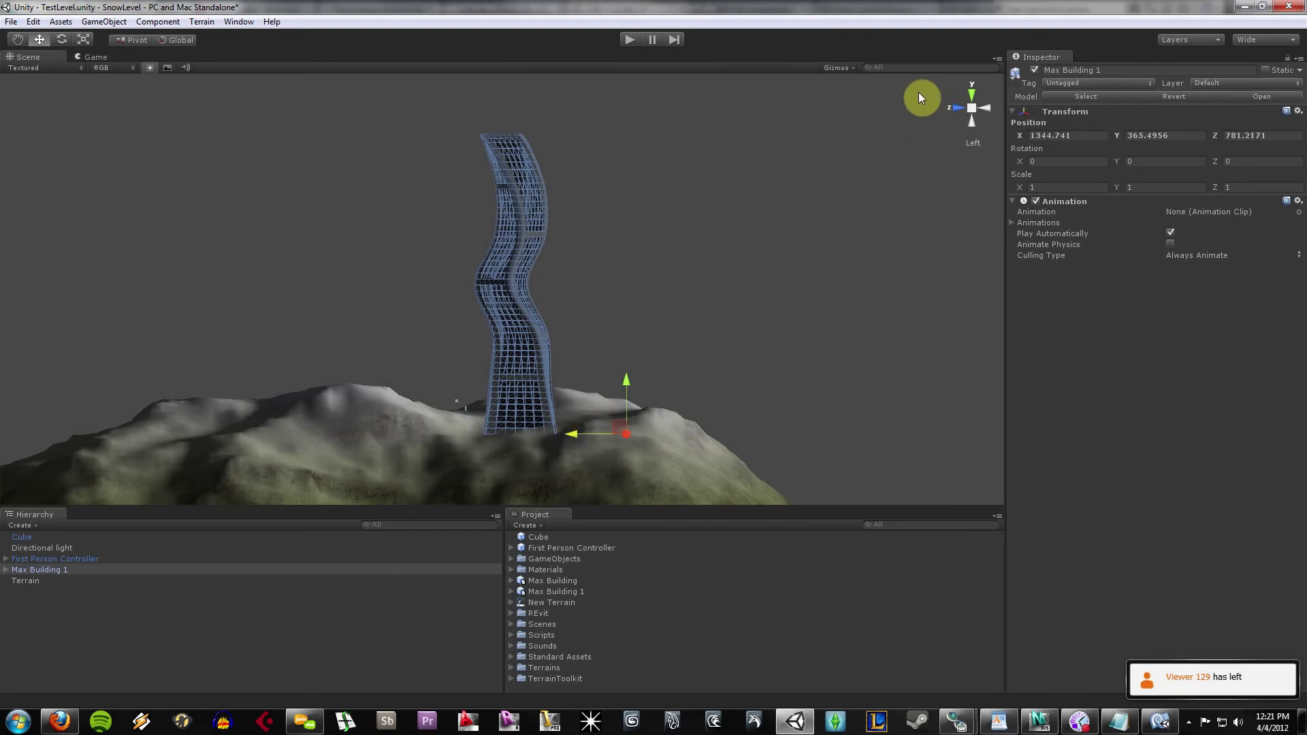
Return to perspective and frame the tower at 1344.741, 365.4956, 781.2171.
click(973, 115)
click(692, 350)
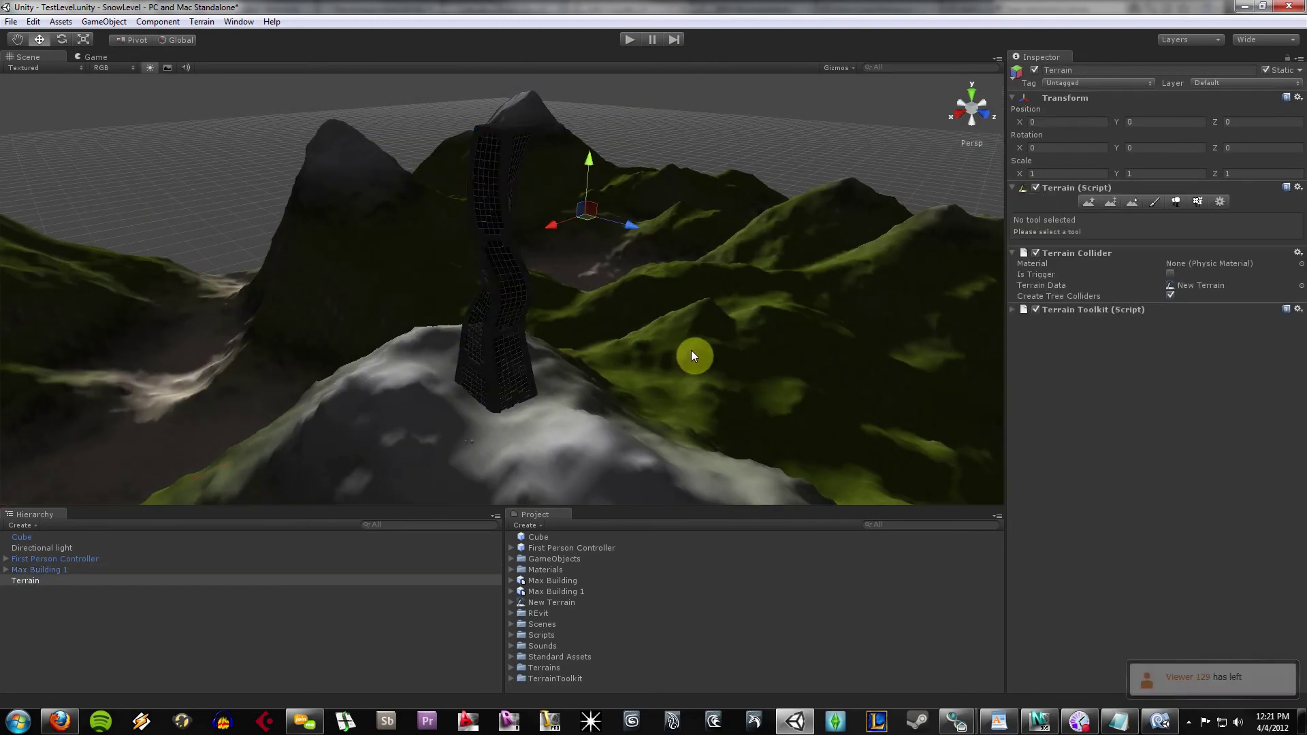
click(490, 208)
middle_drag(568, 348, 637, 320)
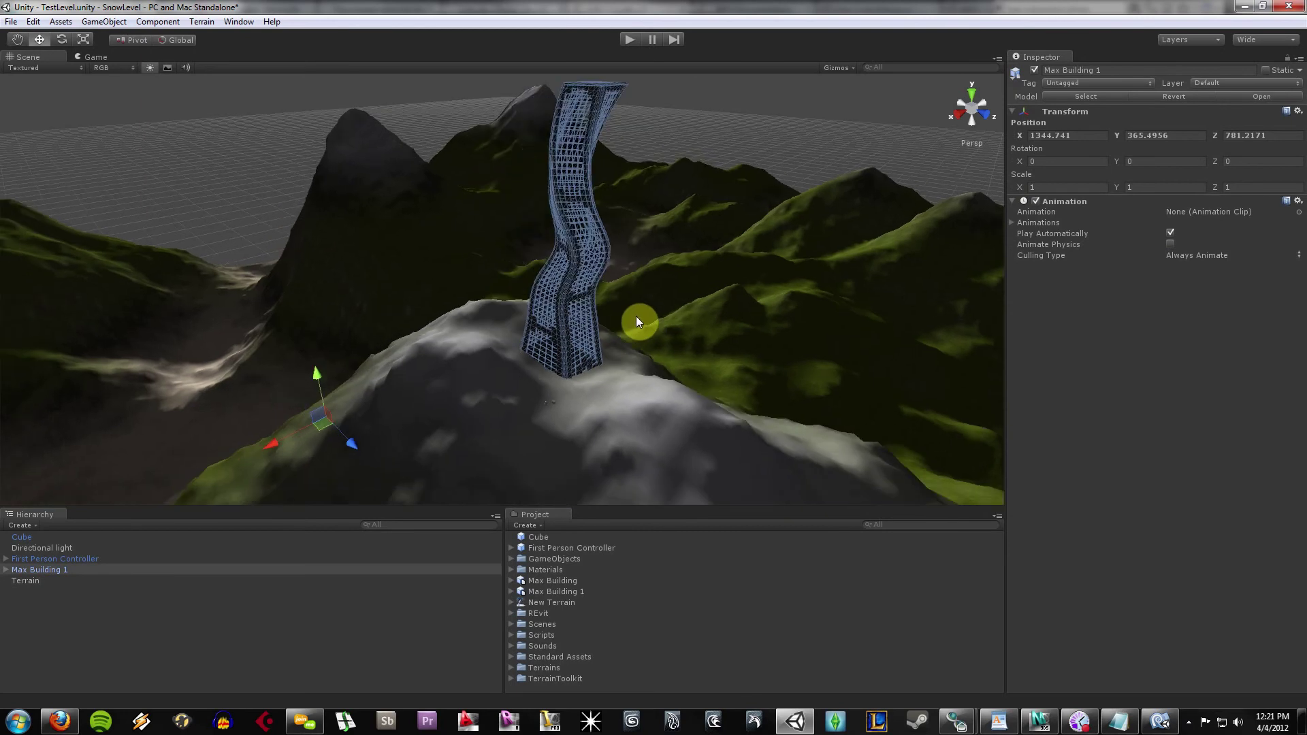
click(630, 40)
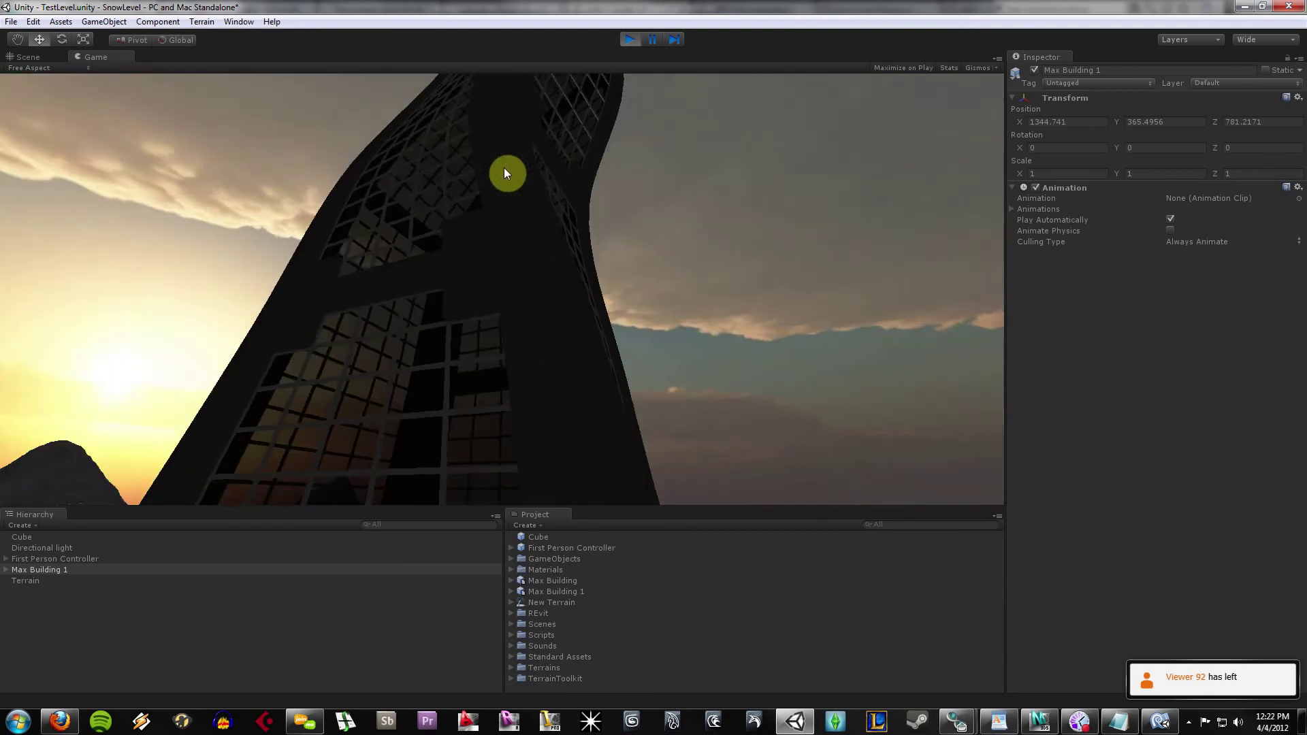
click(503, 171)
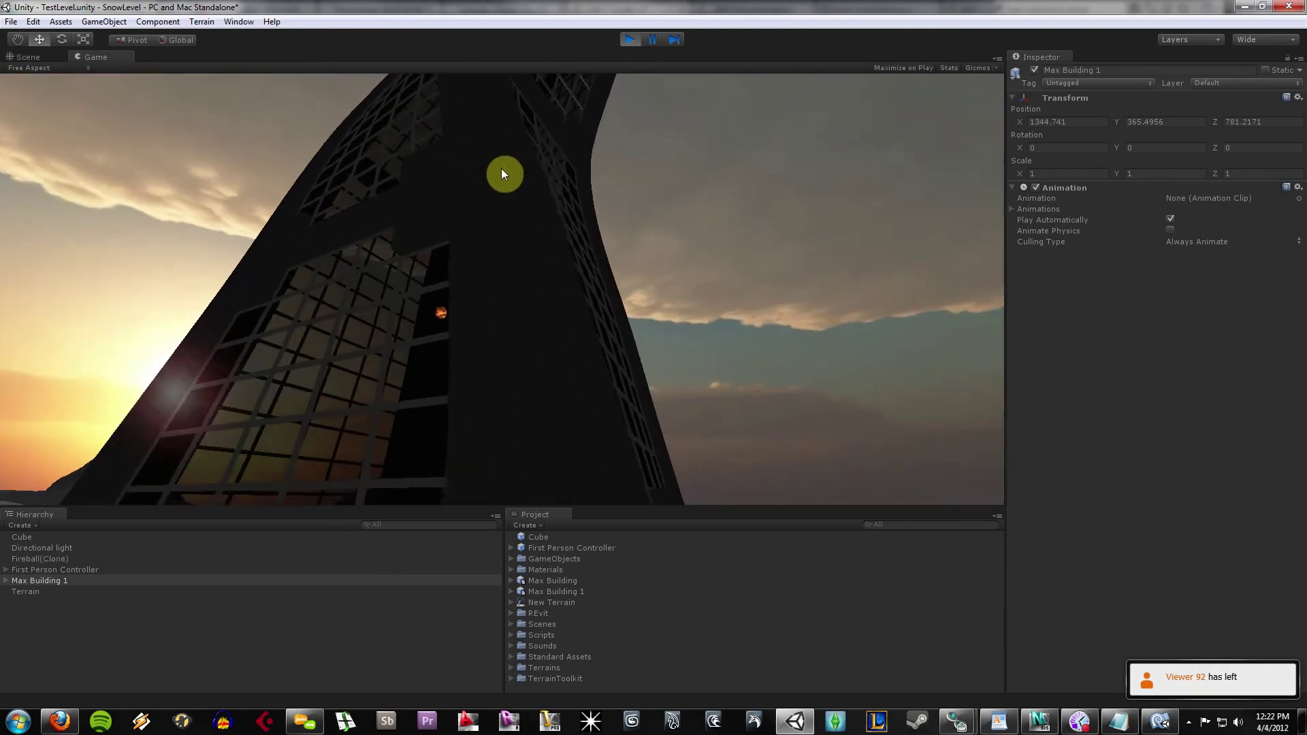
click(497, 172)
click(493, 178)
click(495, 182)
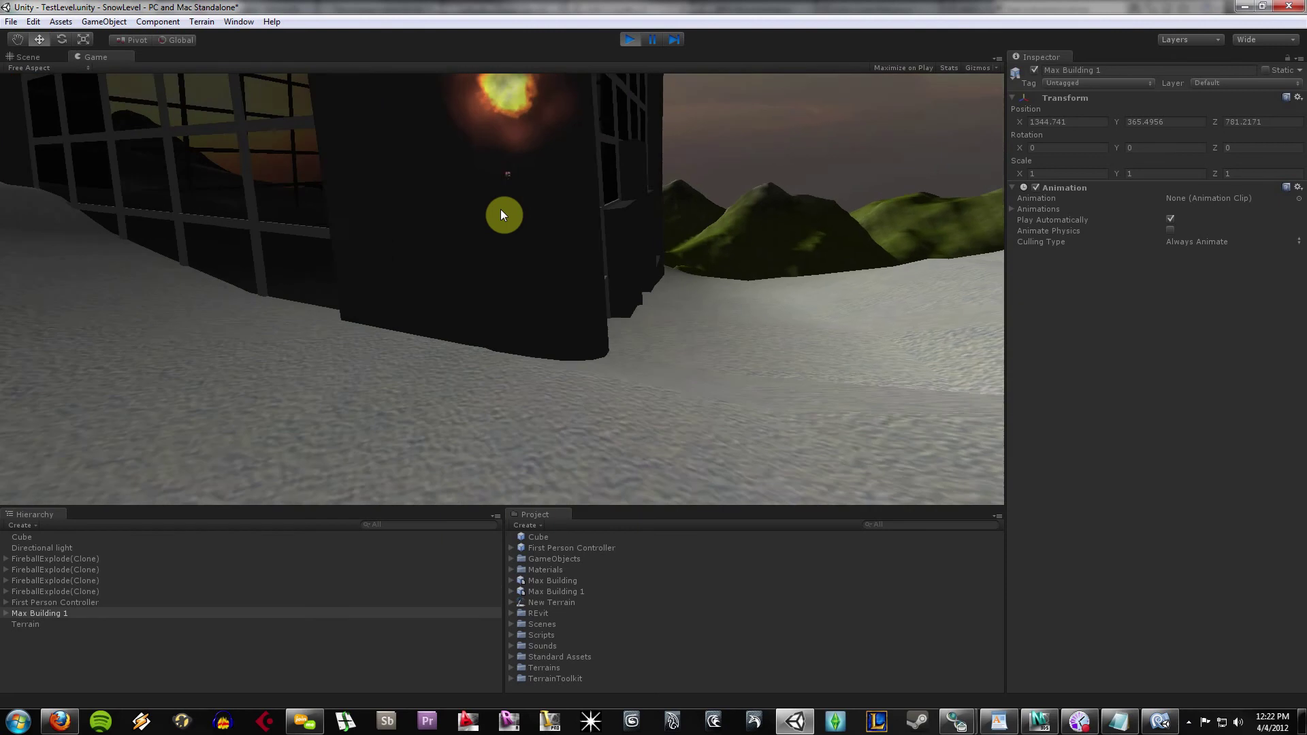
click(501, 212)
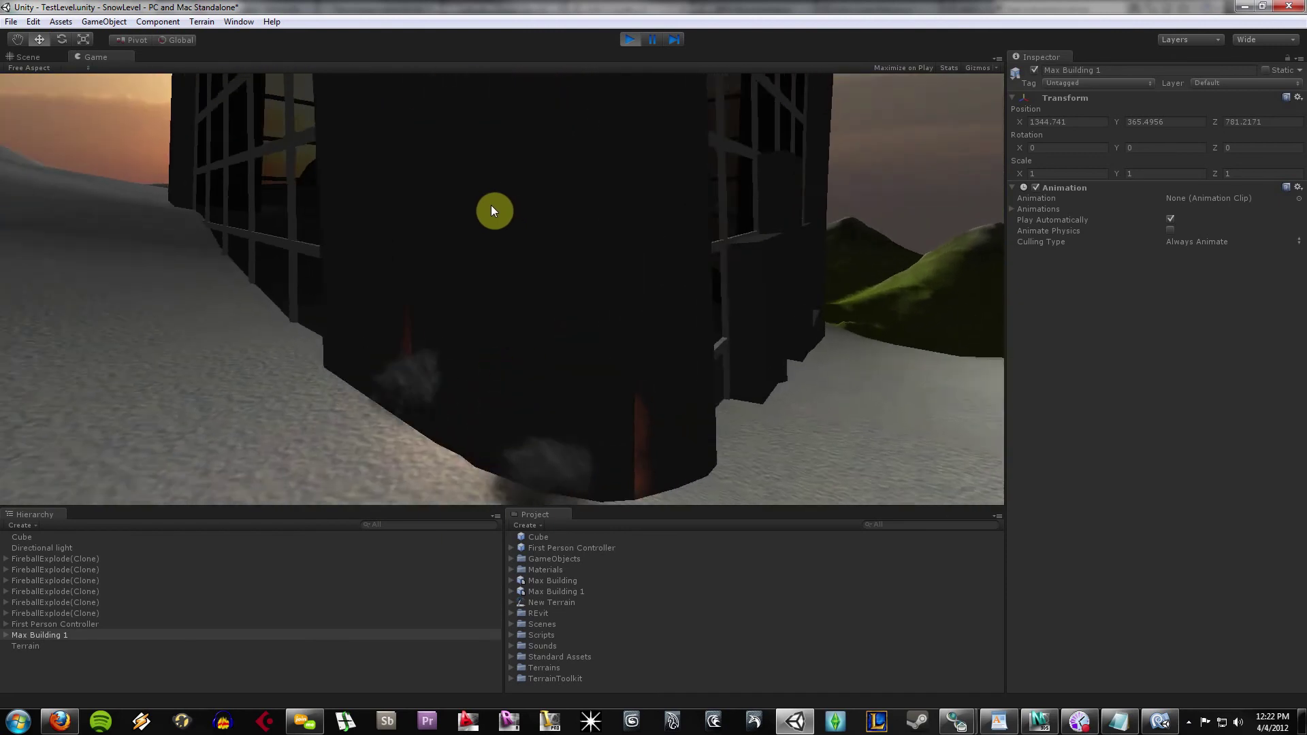
key(w)
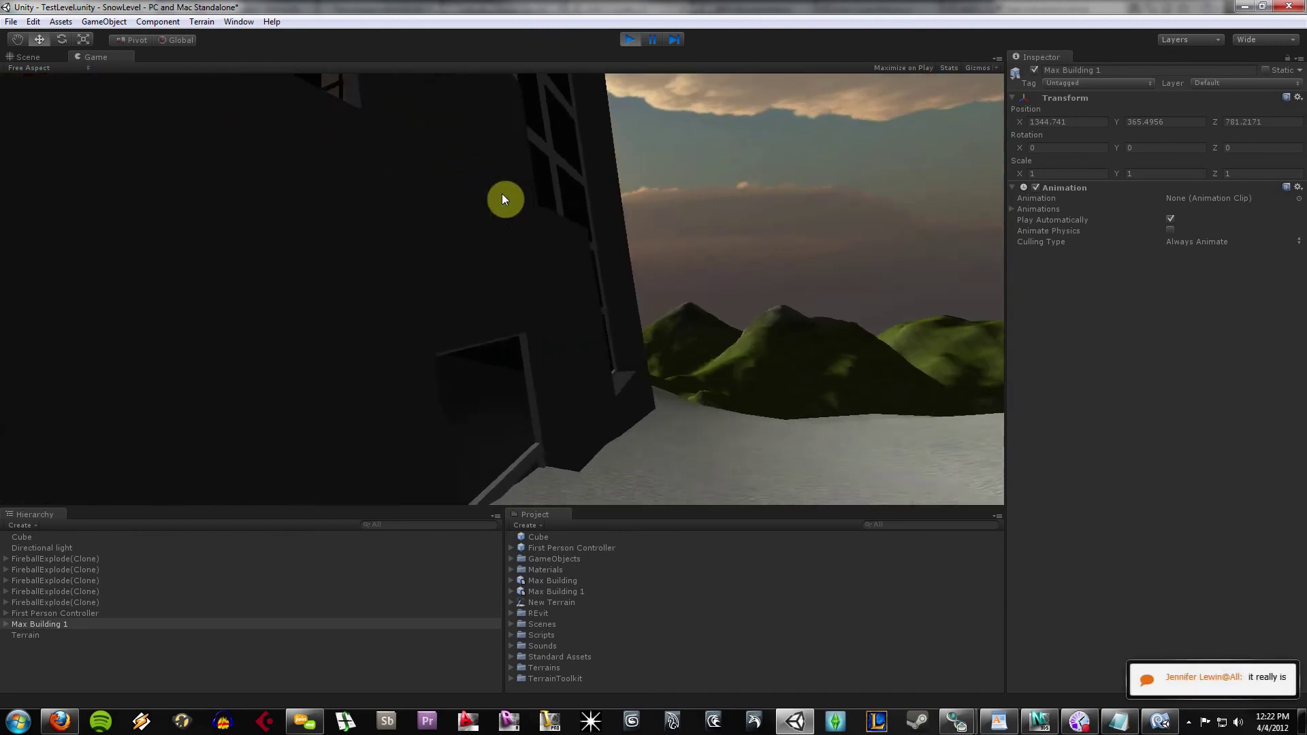
key(w)
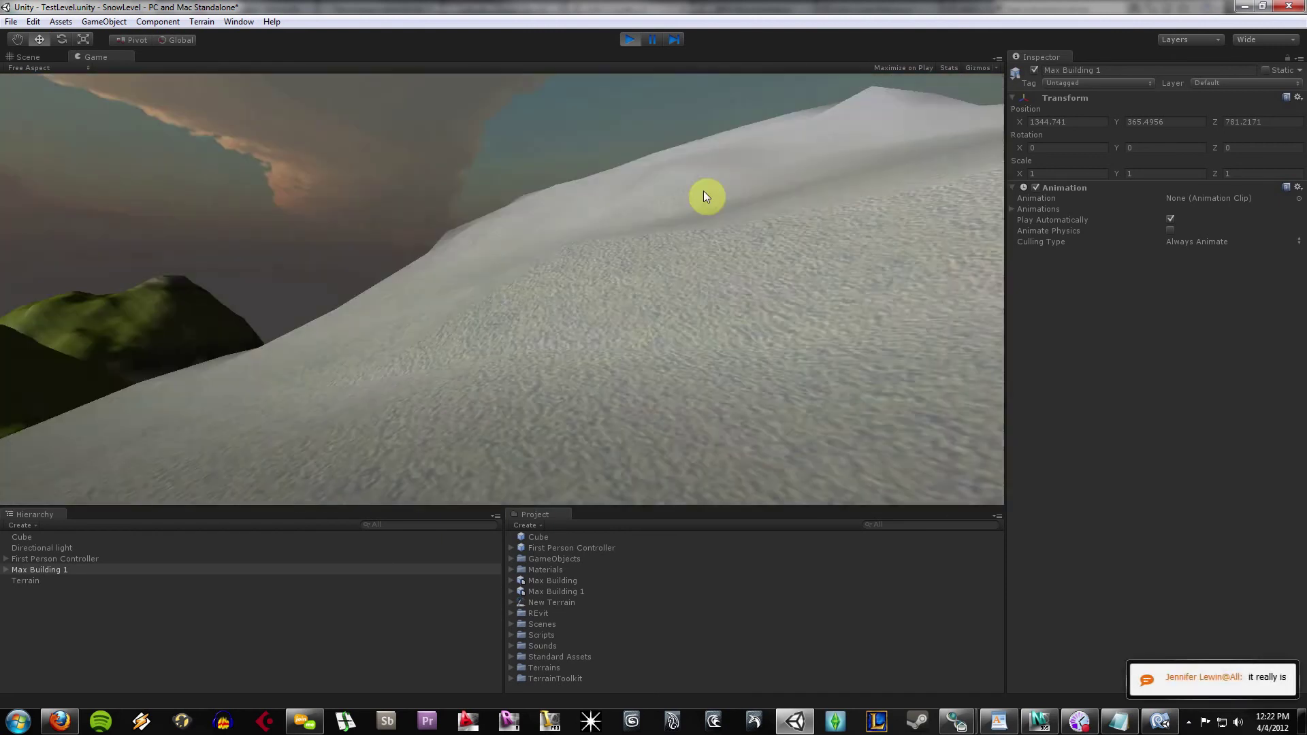
key(w)
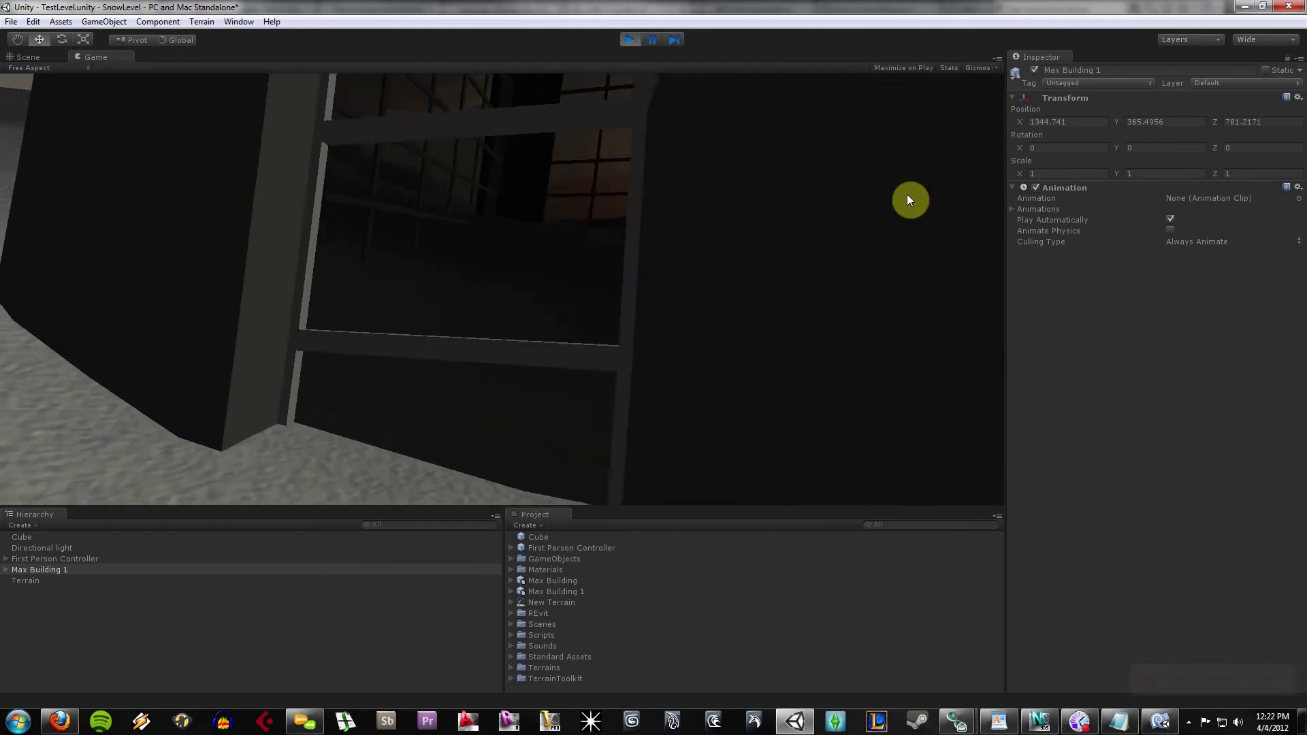
key(w)
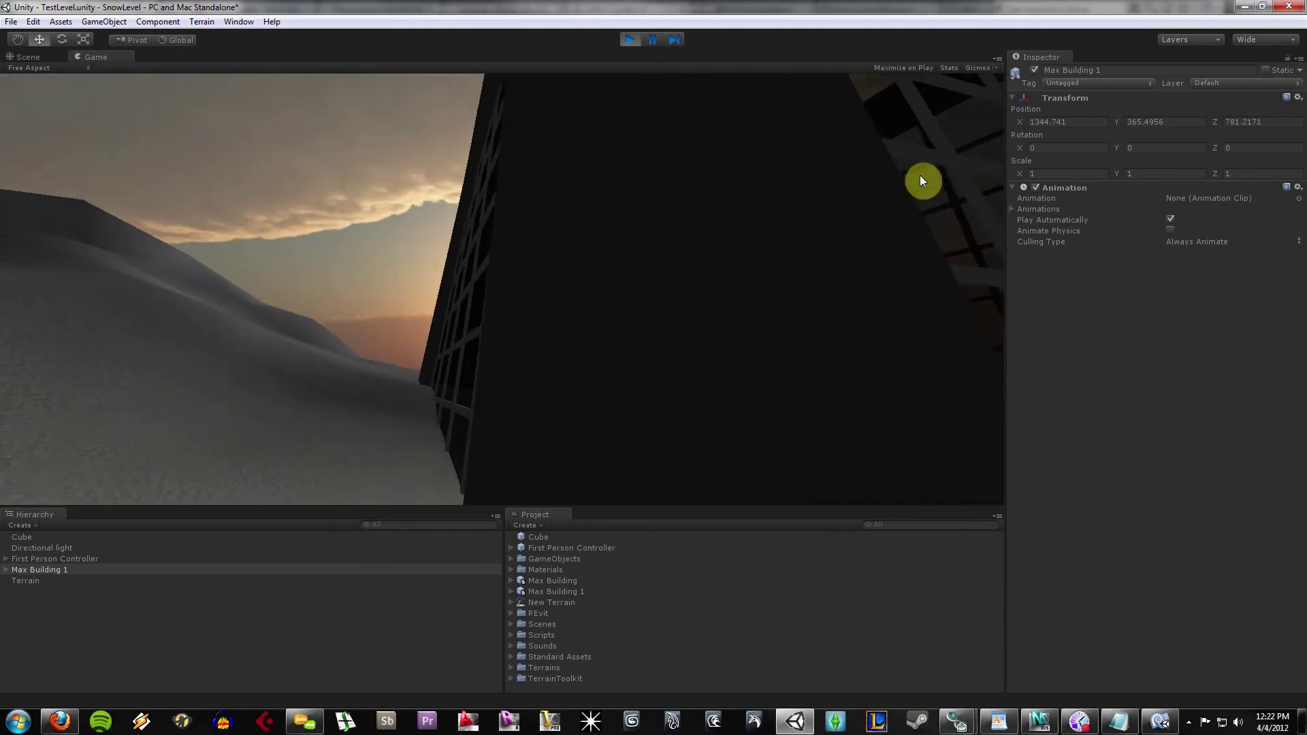
key(w)
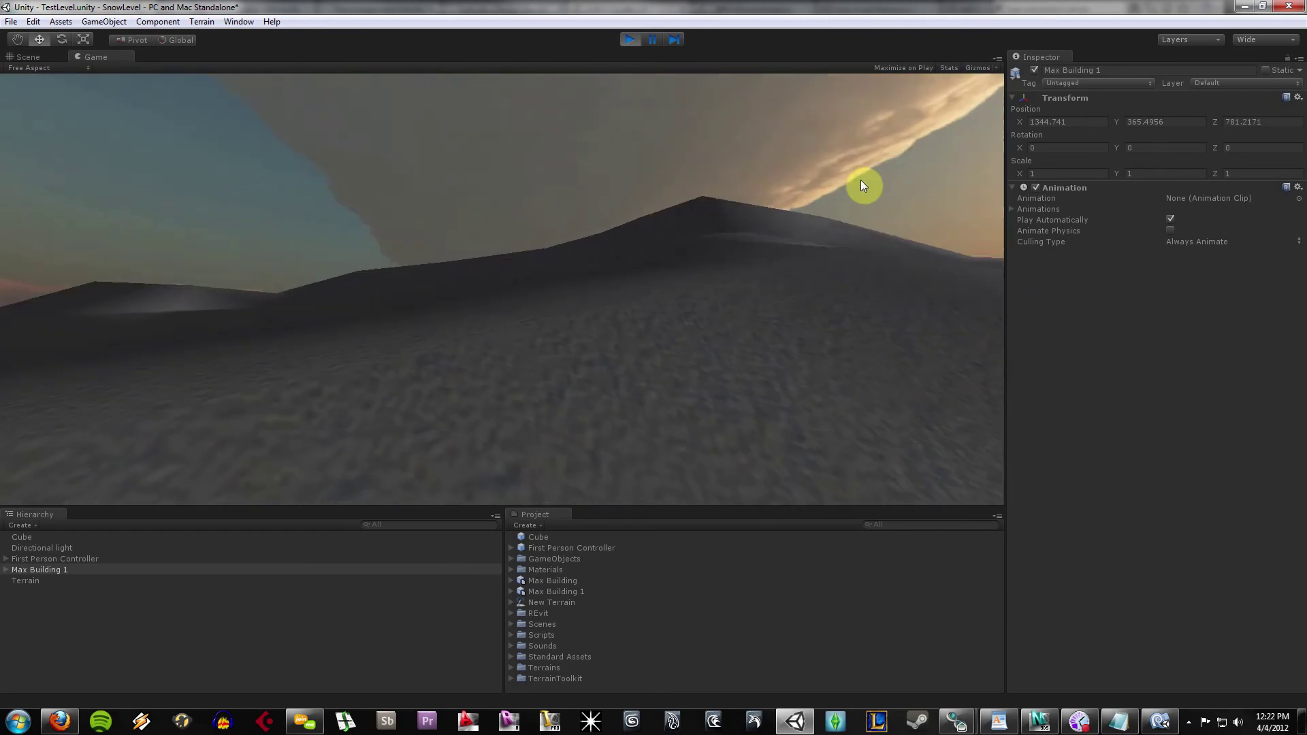
key(w)
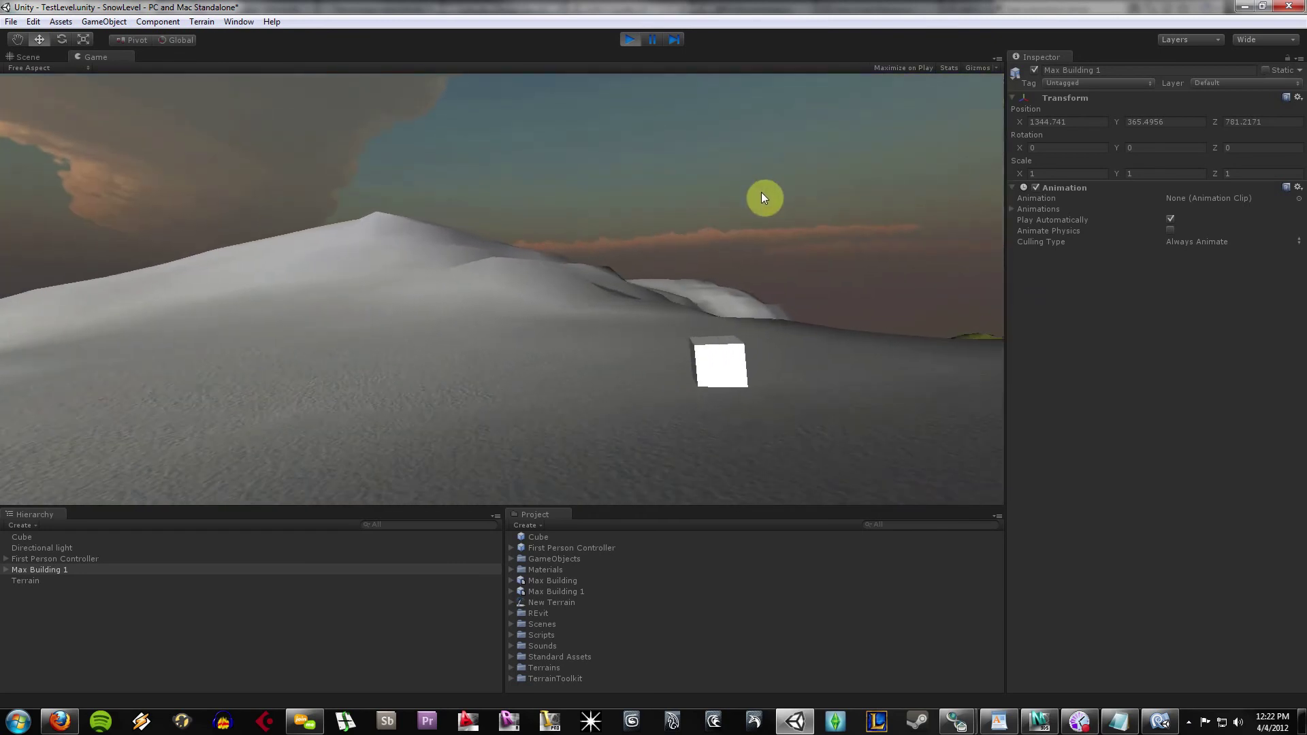
key(w)
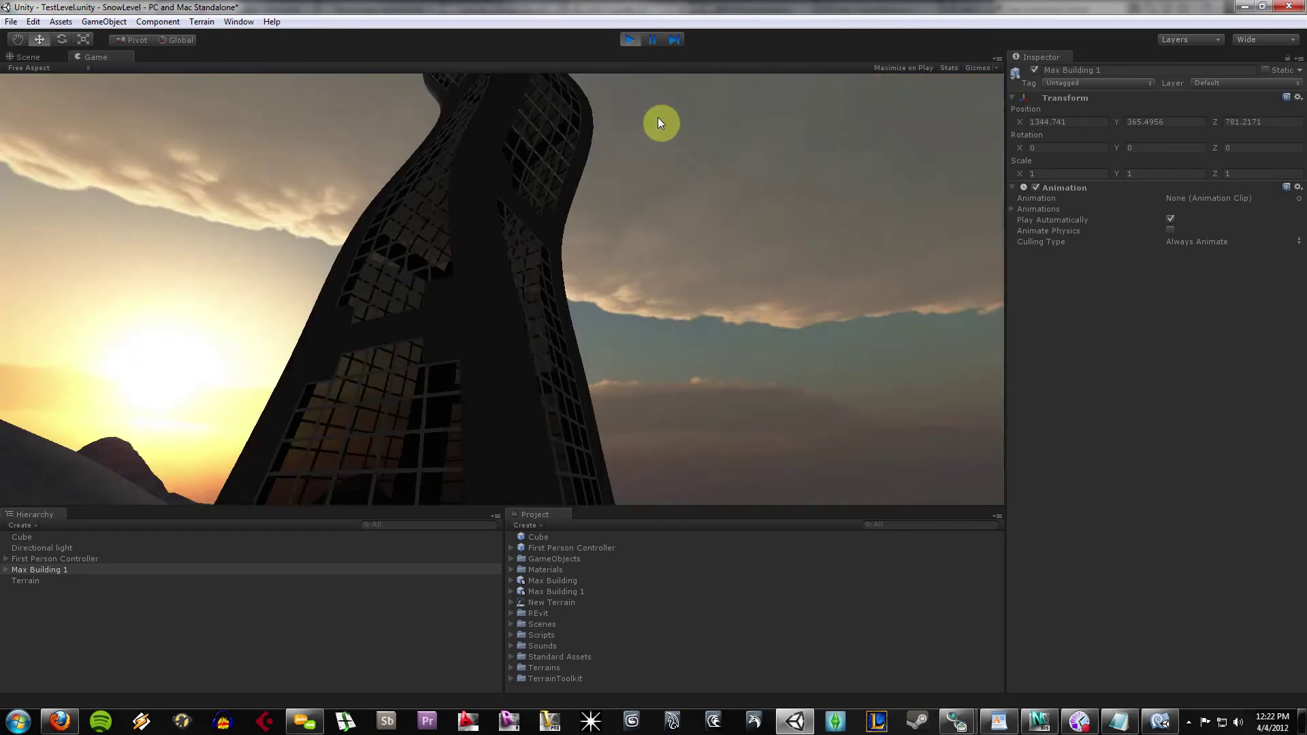
key(w)
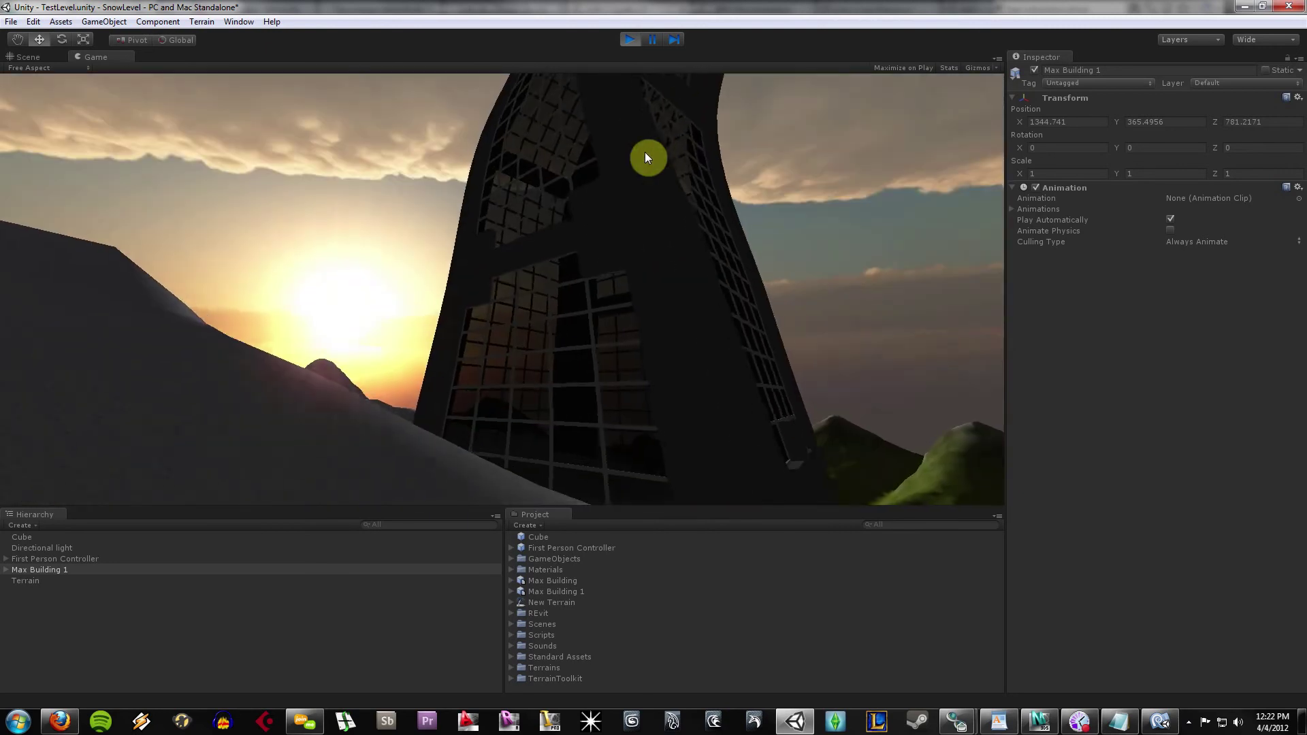
key(s)
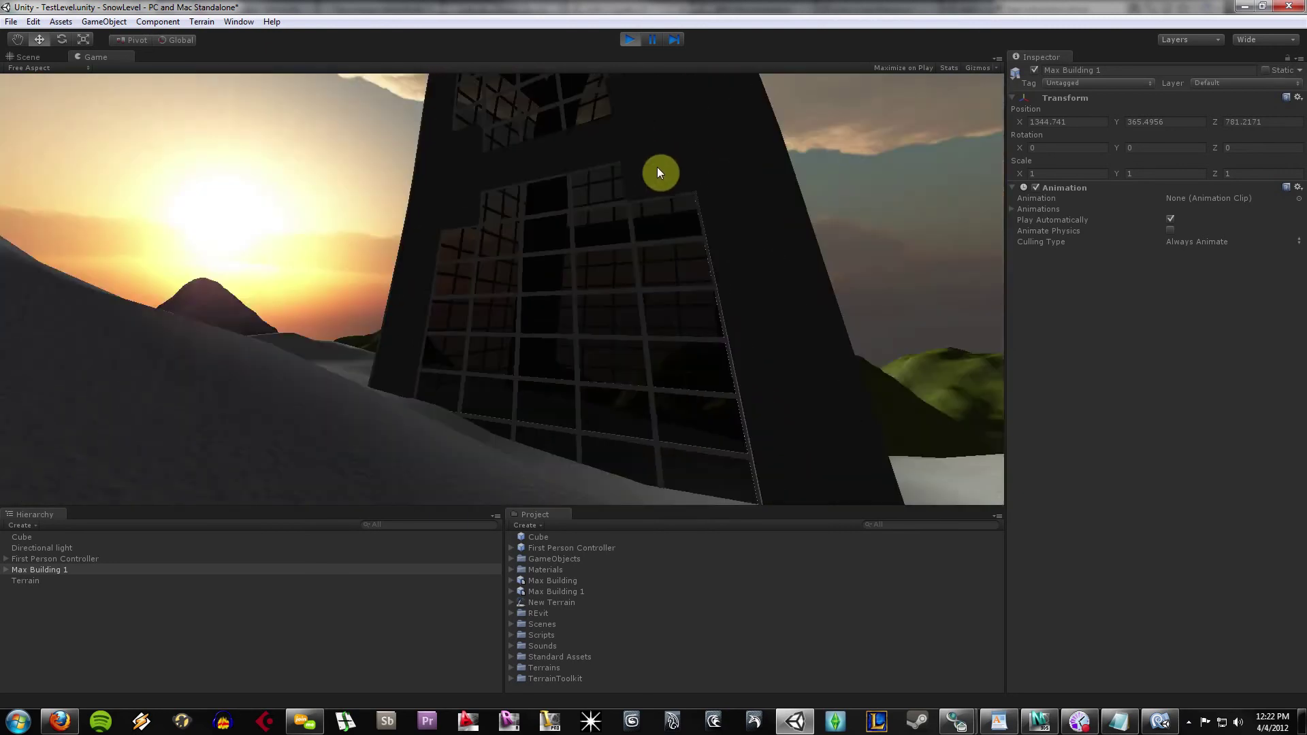
key(w)
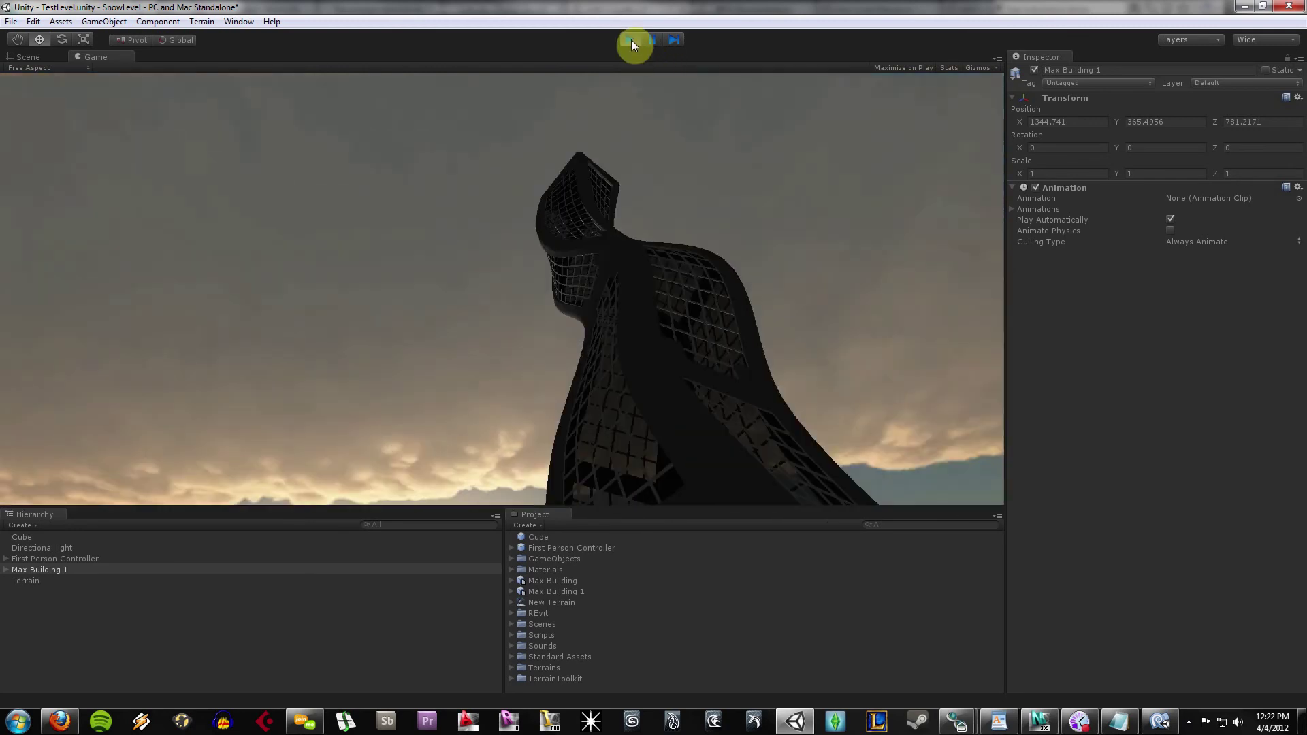
click(631, 40)
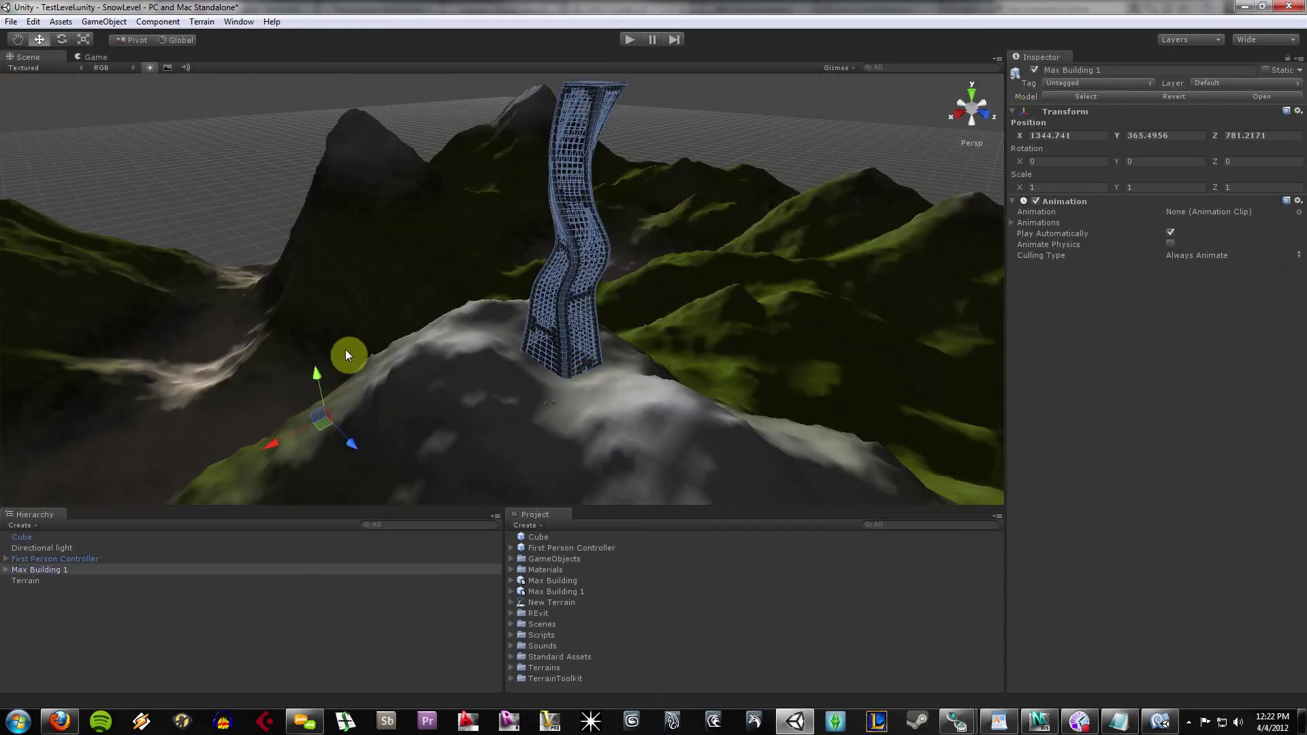
Frame the First Person Controller and select its Graphics child in the Hierarchy.
click(545, 405)
alt+drag(563, 448, 520, 361)
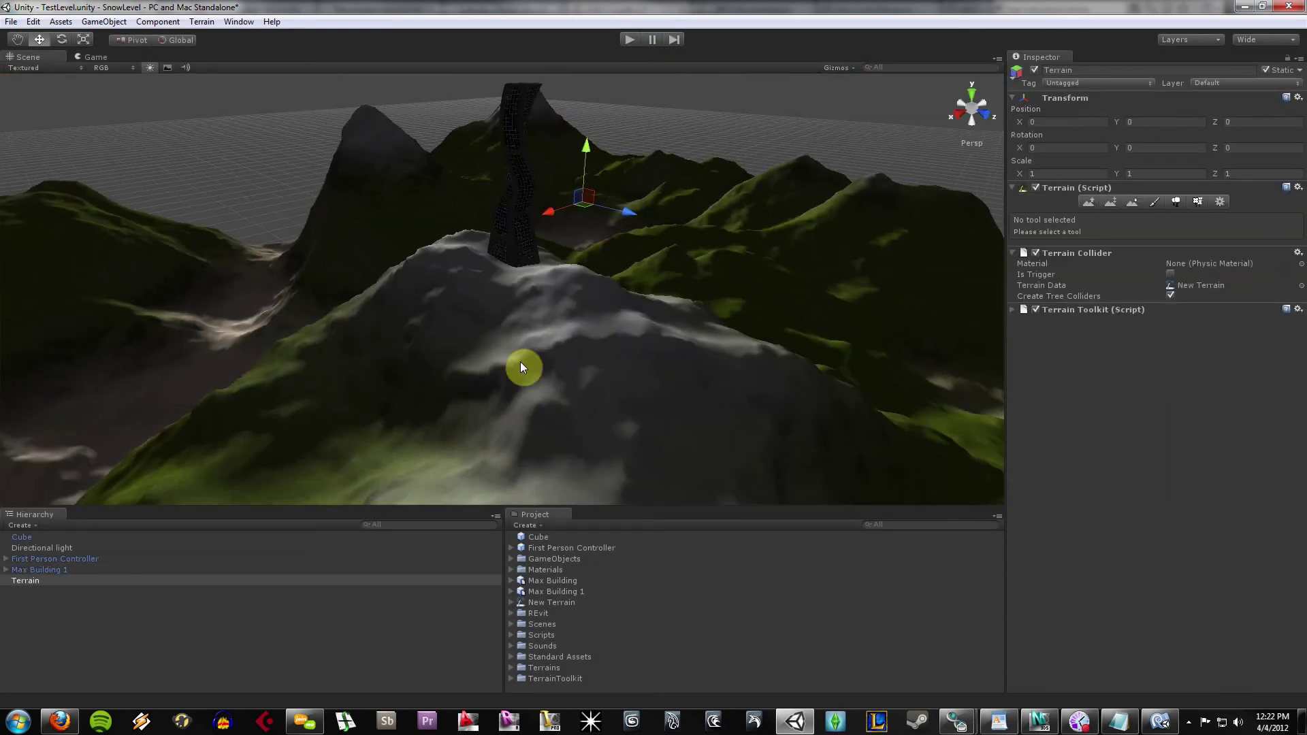
click(72, 558)
key(f)
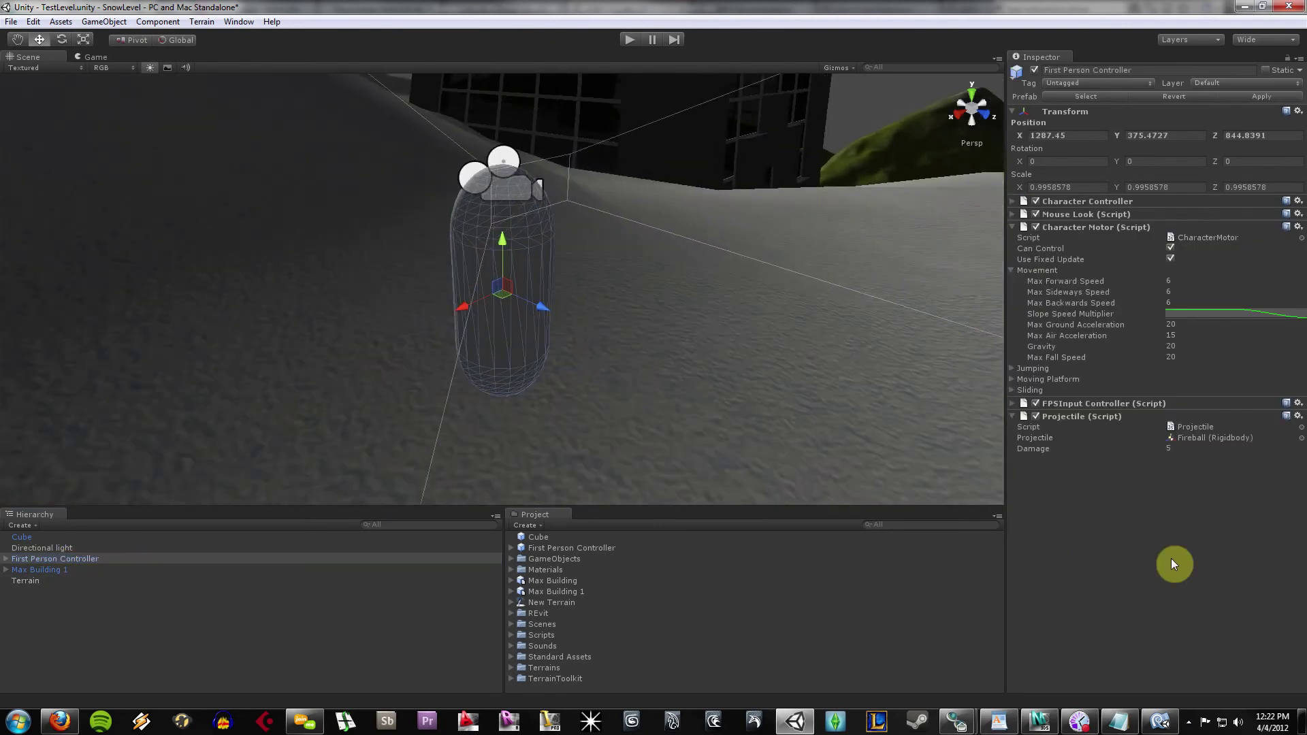
click(6, 559)
click(40, 570)
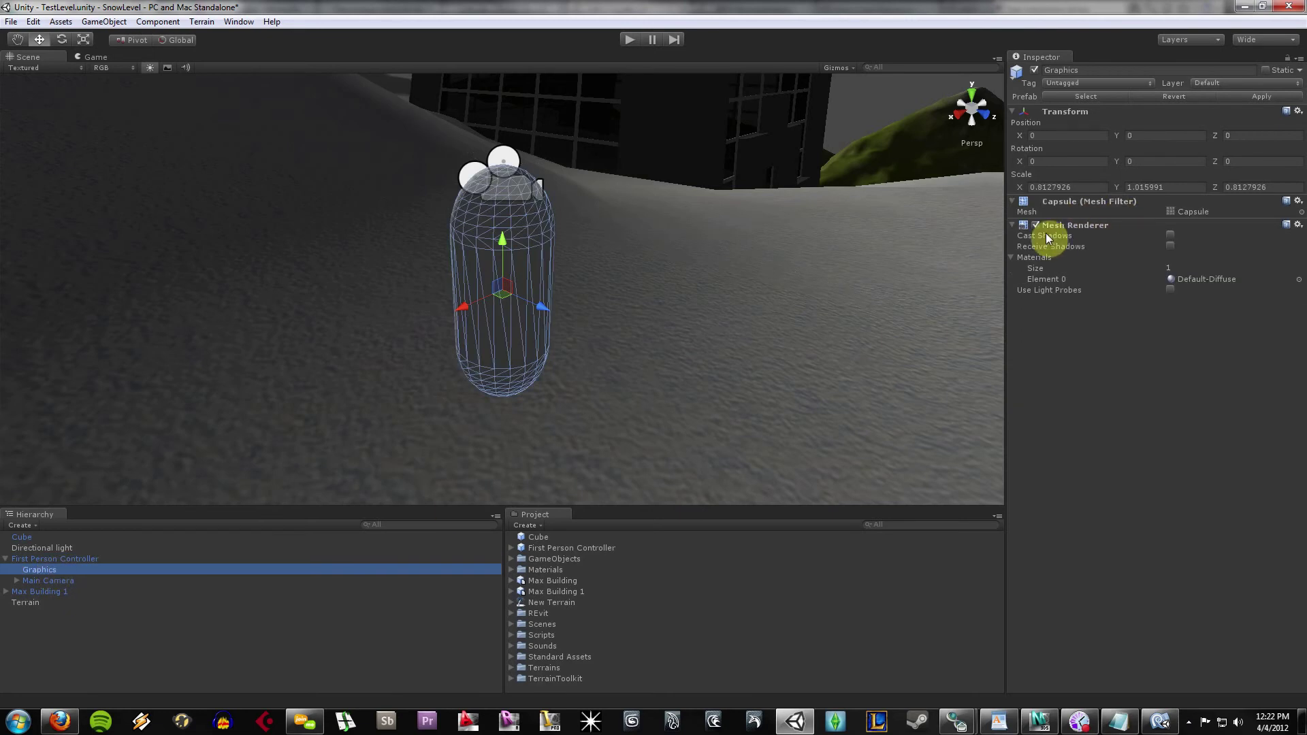
Browse the Graphics mesh list, leaving the Capsule mesh unchanged.
click(1185, 212)
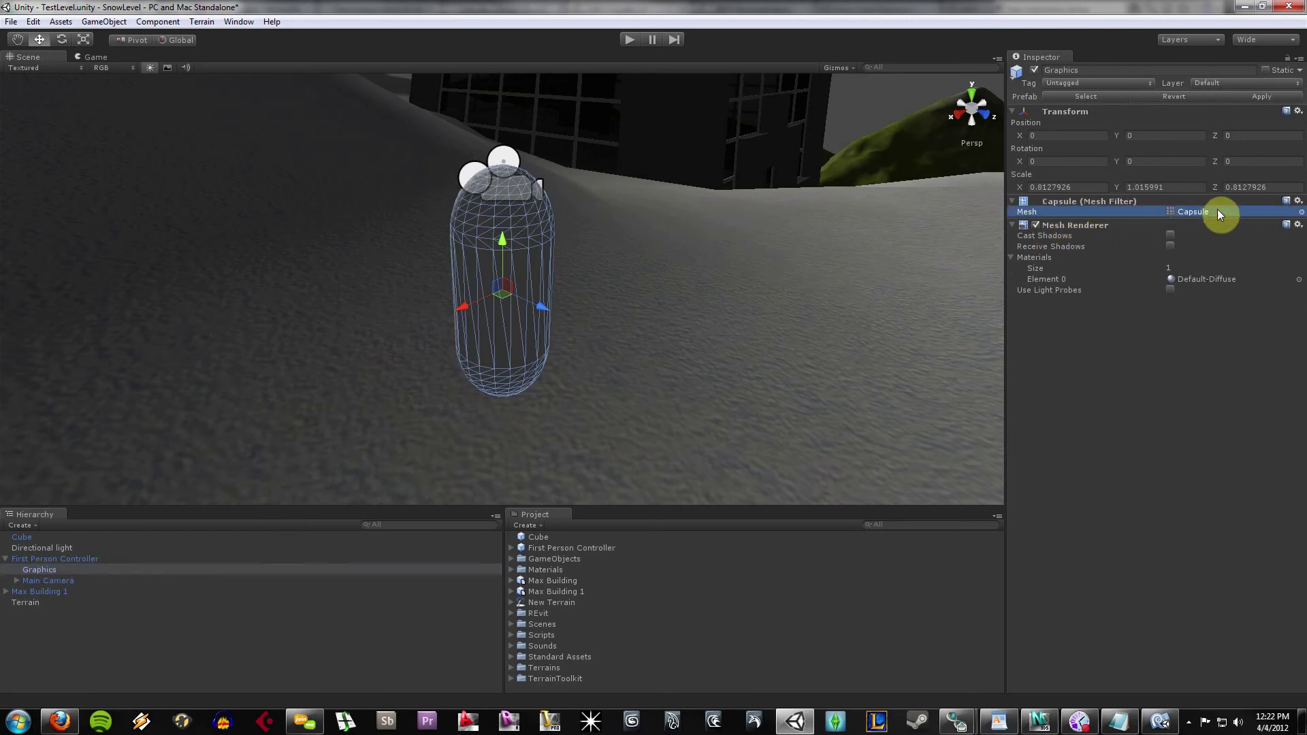
click(1301, 212)
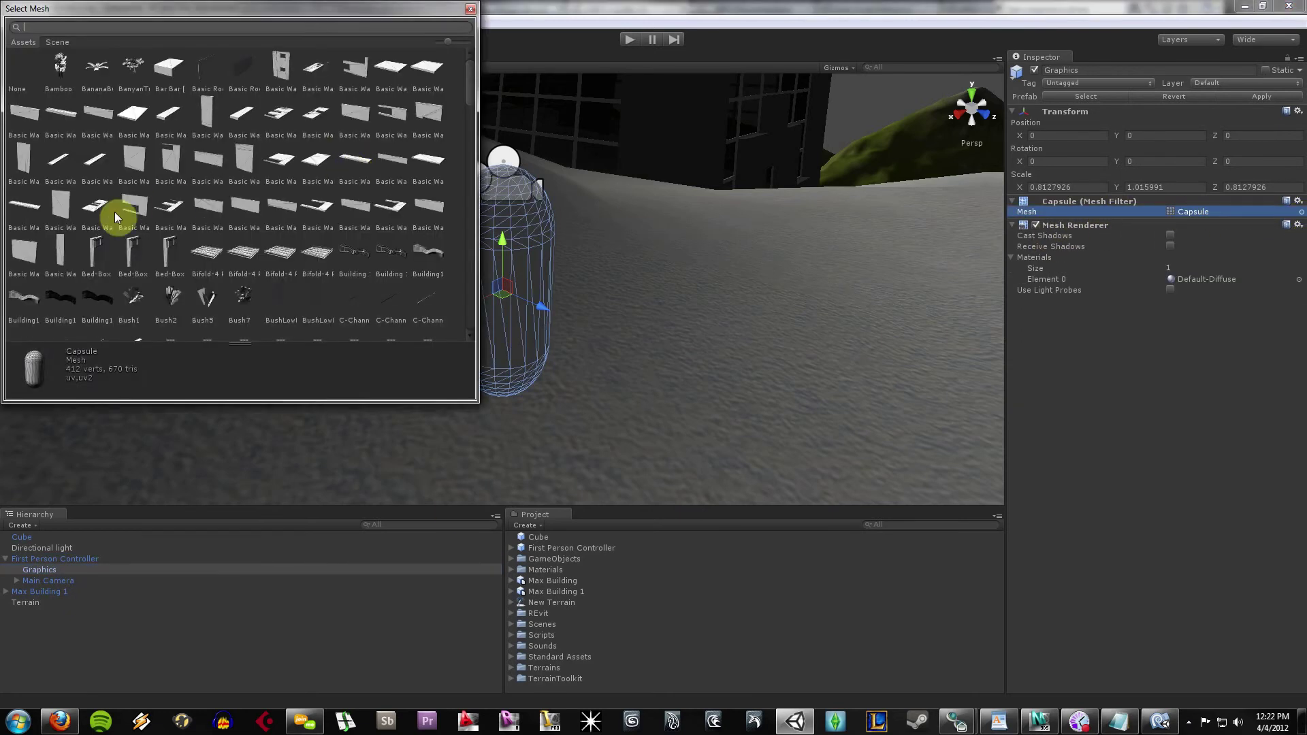
scroll(317, 248, down, 5)
scroll(323, 243, down, 10)
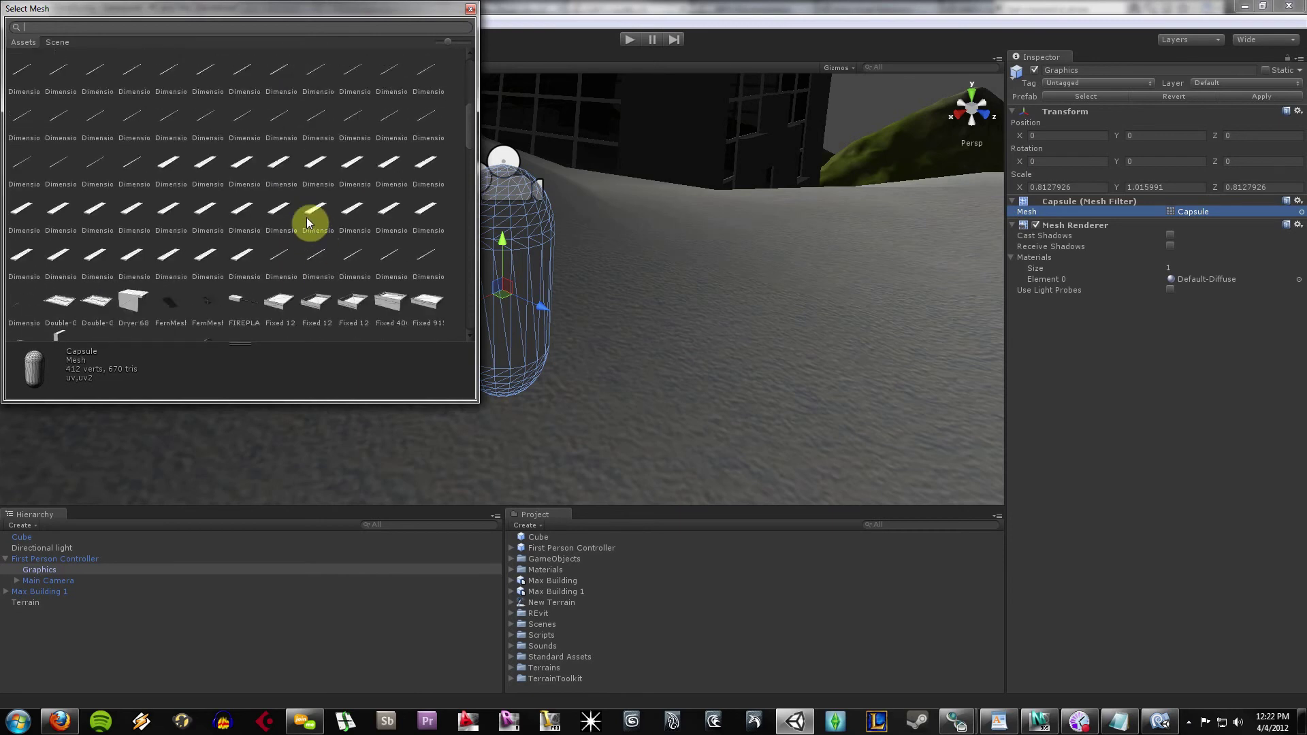
scroll(306, 216, down, 5)
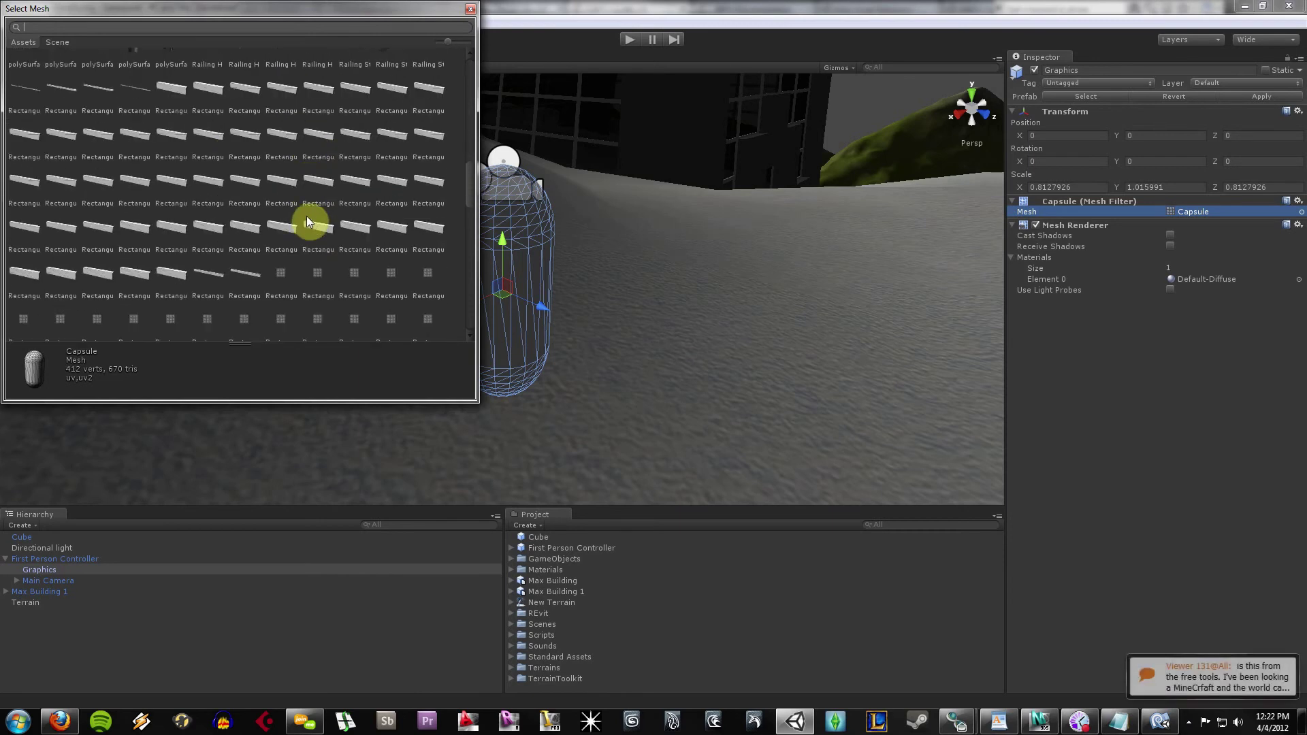
click(469, 12)
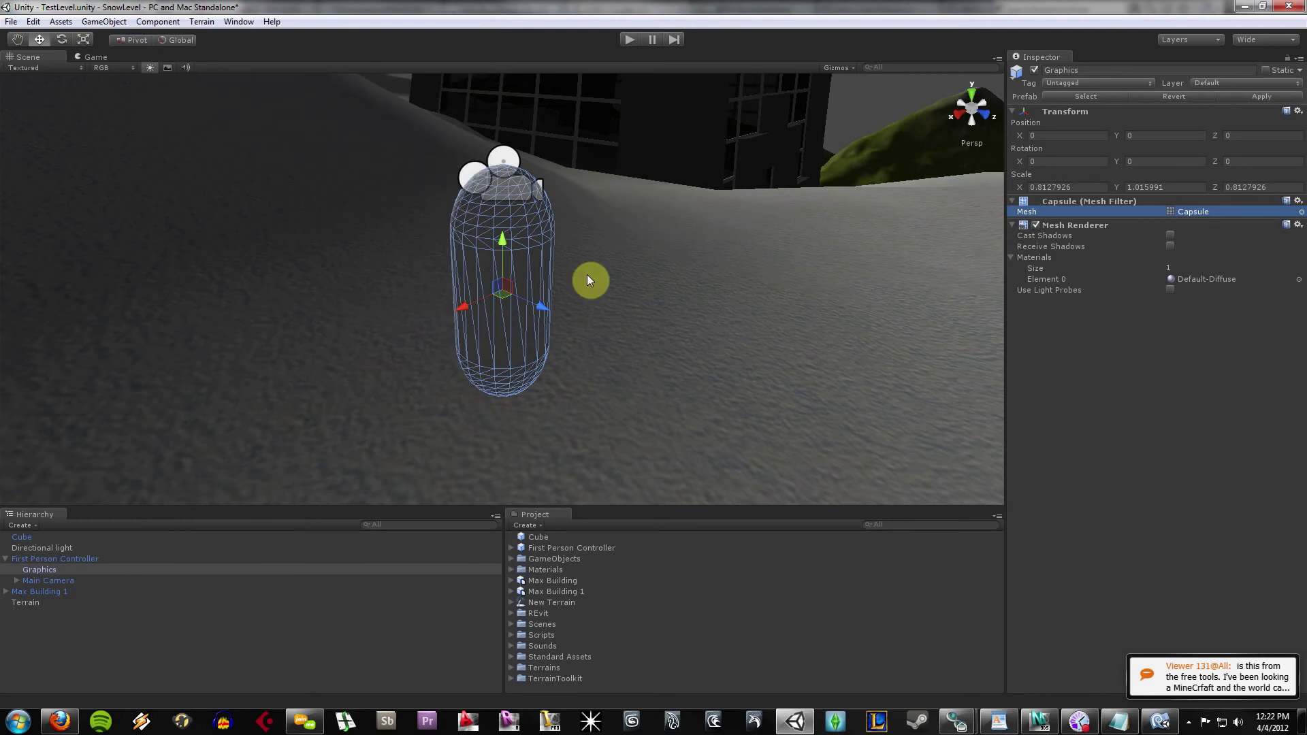
click(635, 314)
click(508, 275)
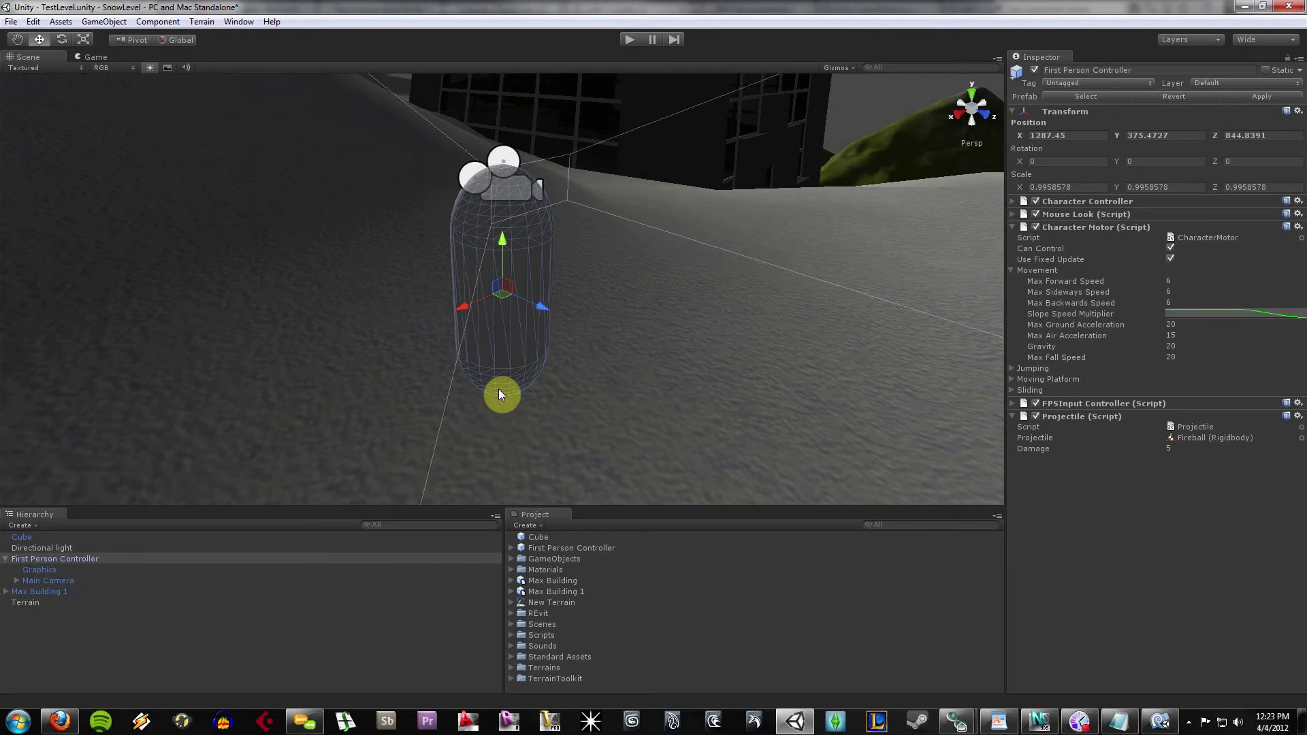
Orbit and zoom around Max Building 1 until the whole tower on the peak is visible.
scroll(497, 371, down, 6)
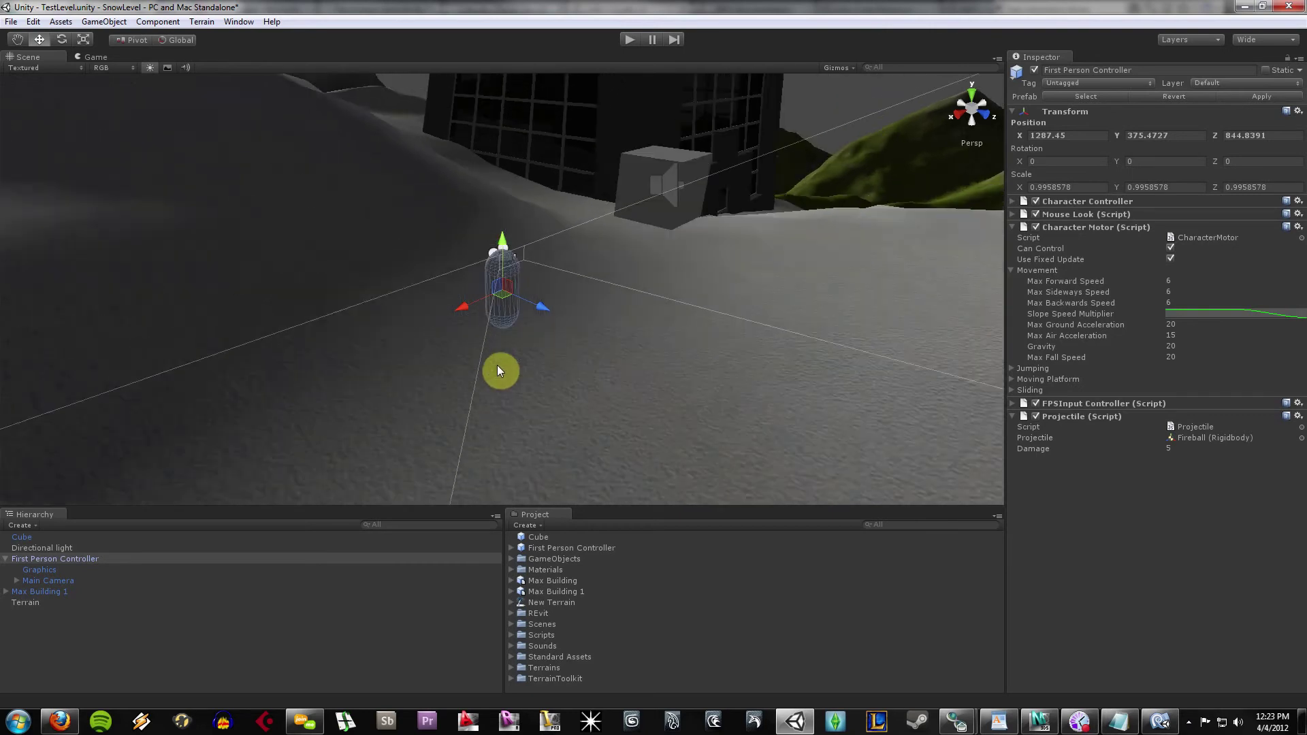
scroll(498, 369, down, 4)
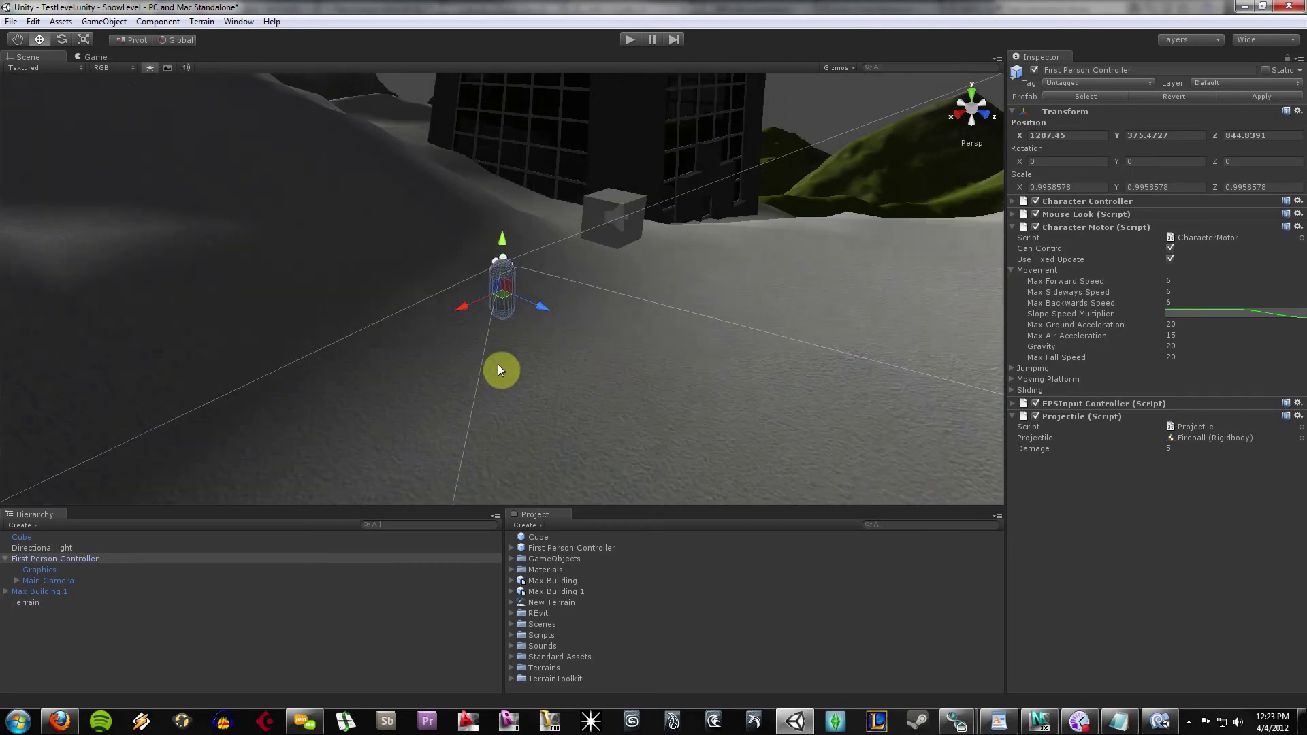
alt+drag(498, 364, 628, 398)
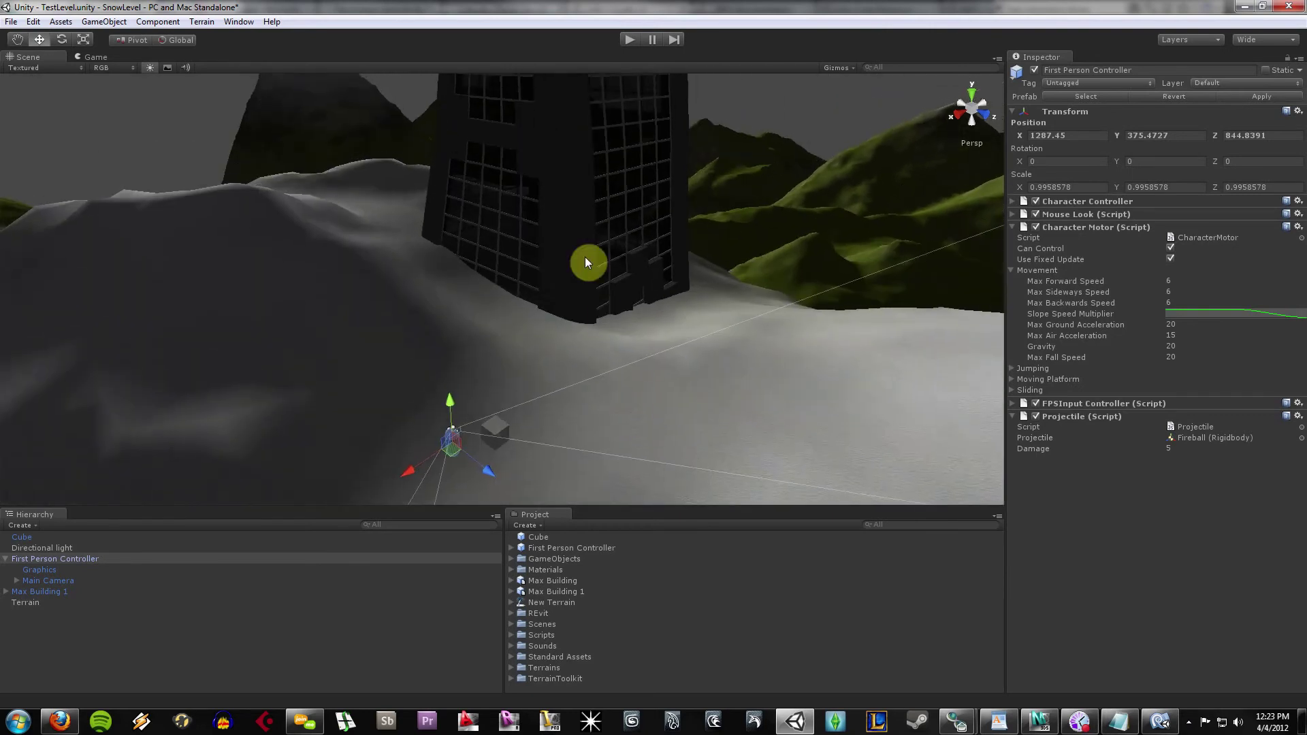
click(560, 225)
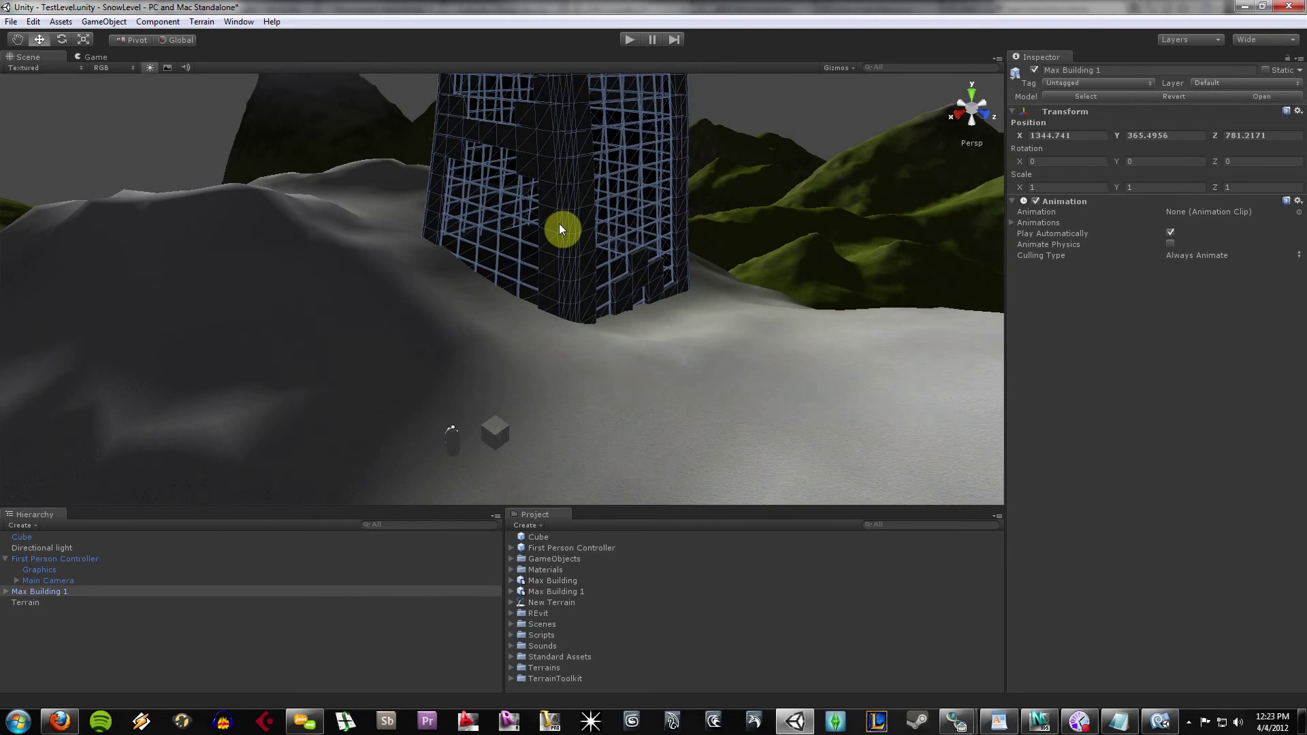
alt+drag(559, 225, 638, 394)
click(754, 292)
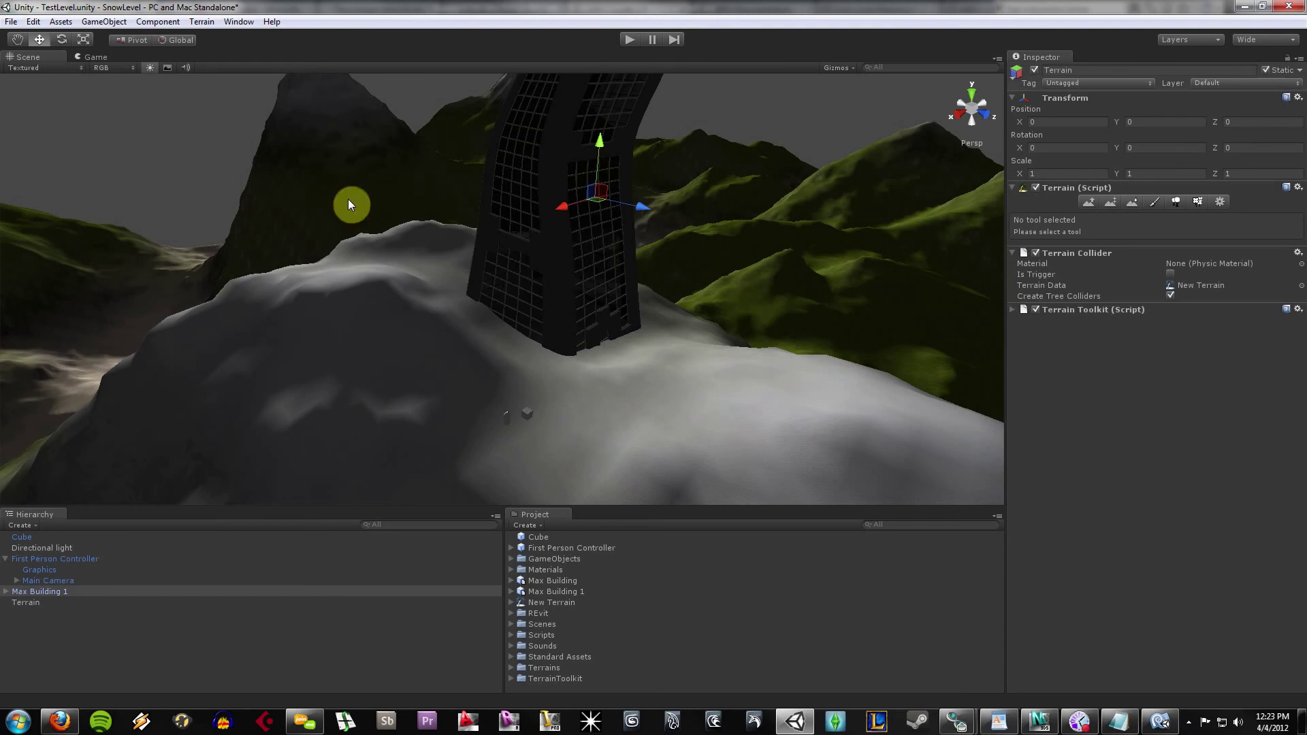
click(182, 136)
click(570, 283)
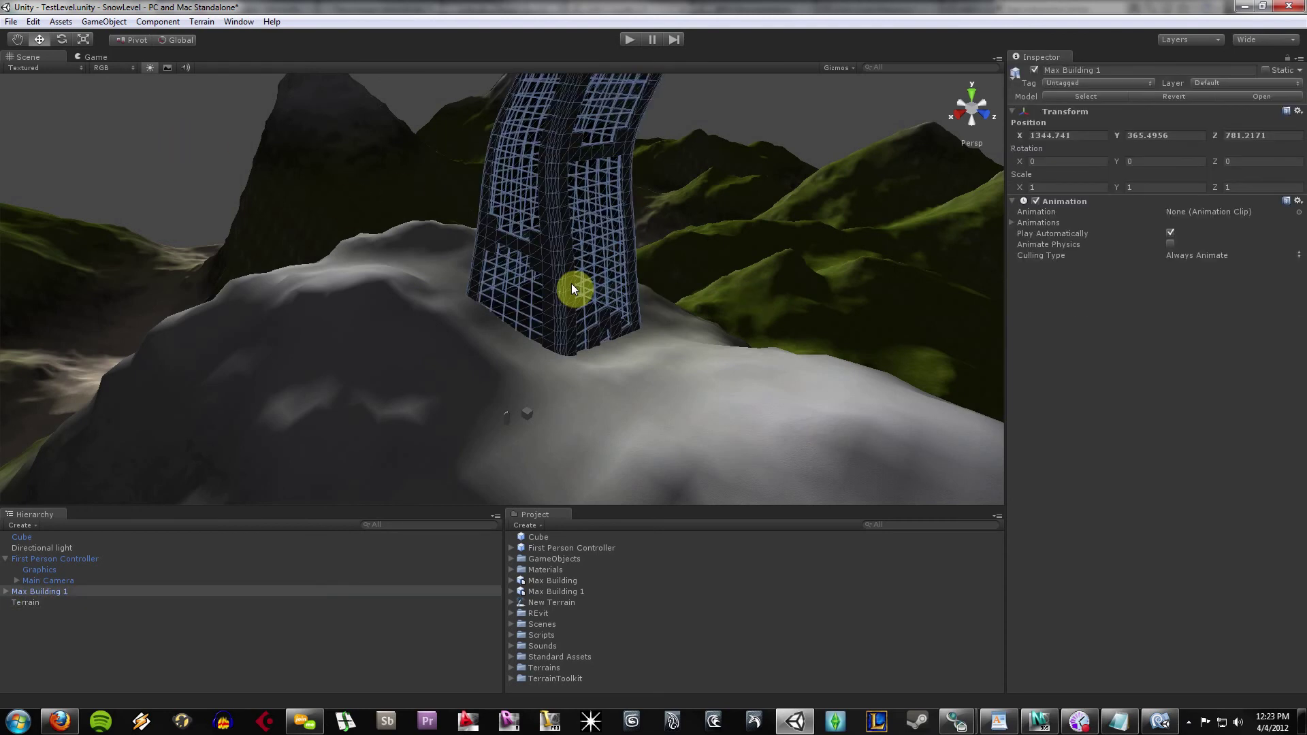
click(510, 377)
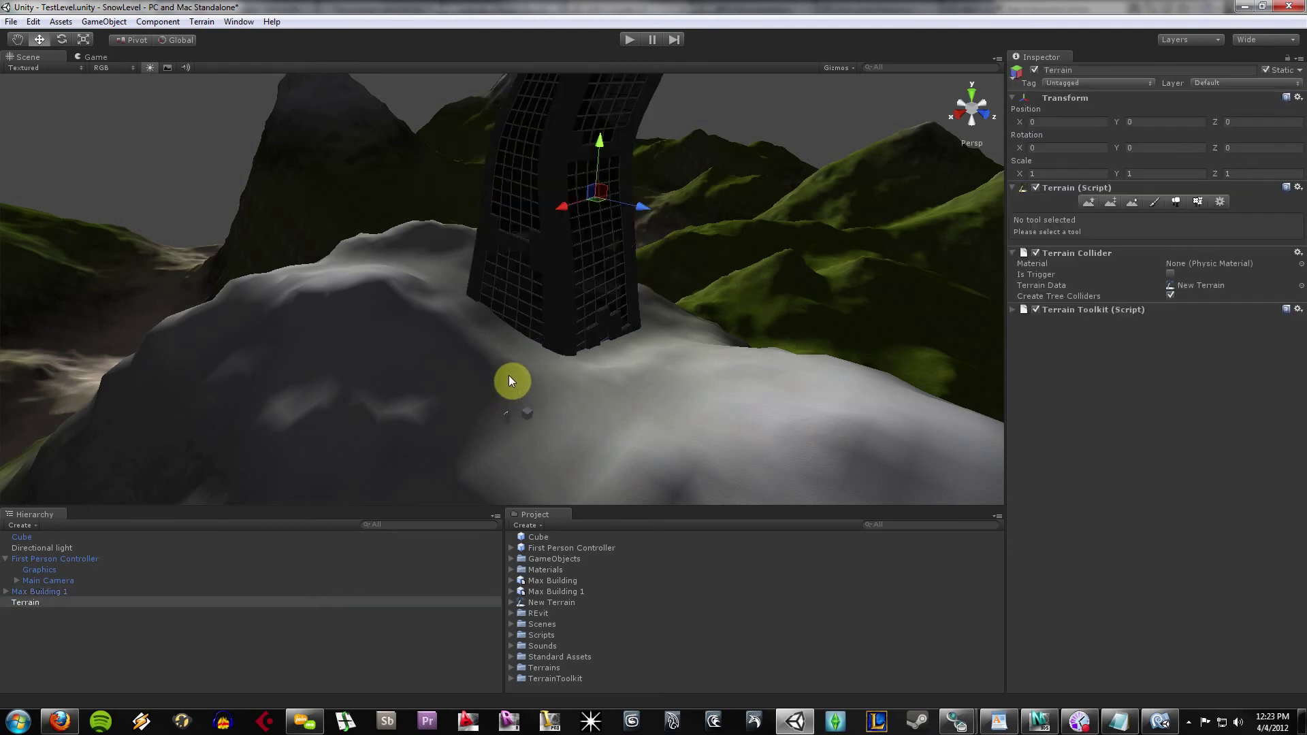
click(569, 311)
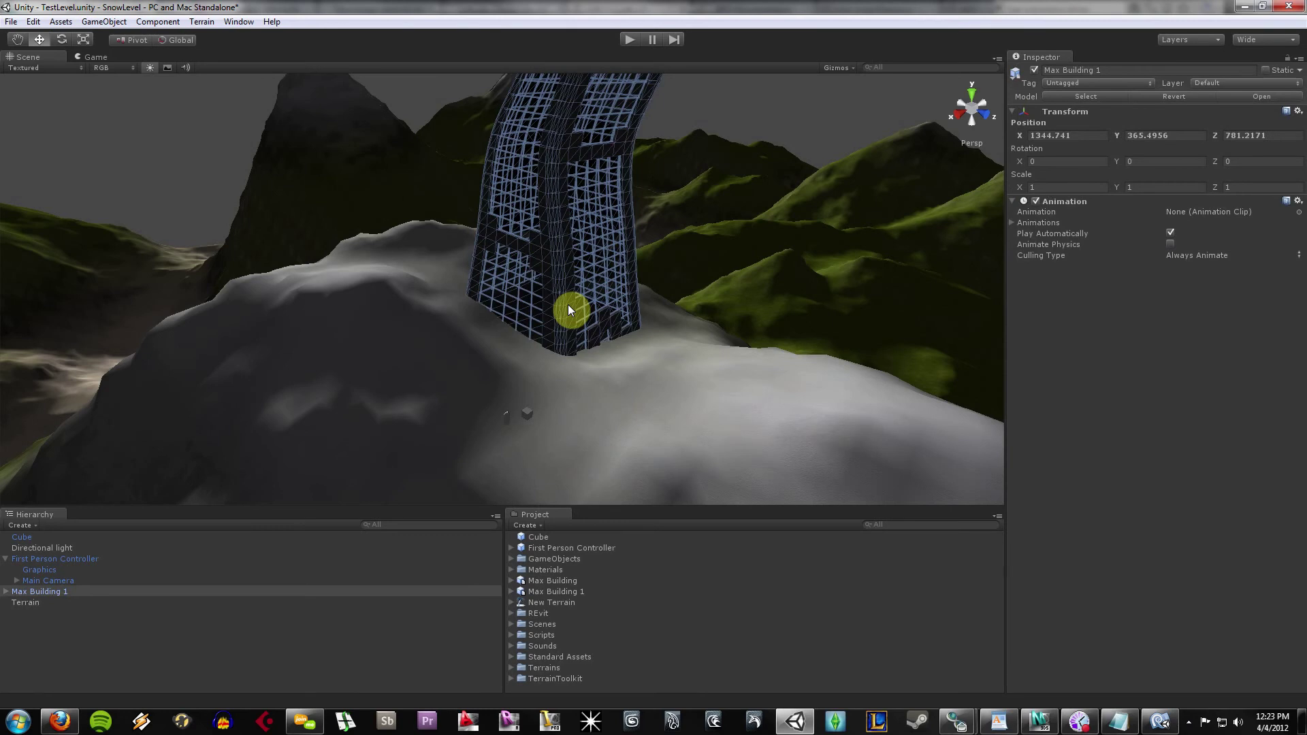
alt+drag(456, 225, 468, 245)
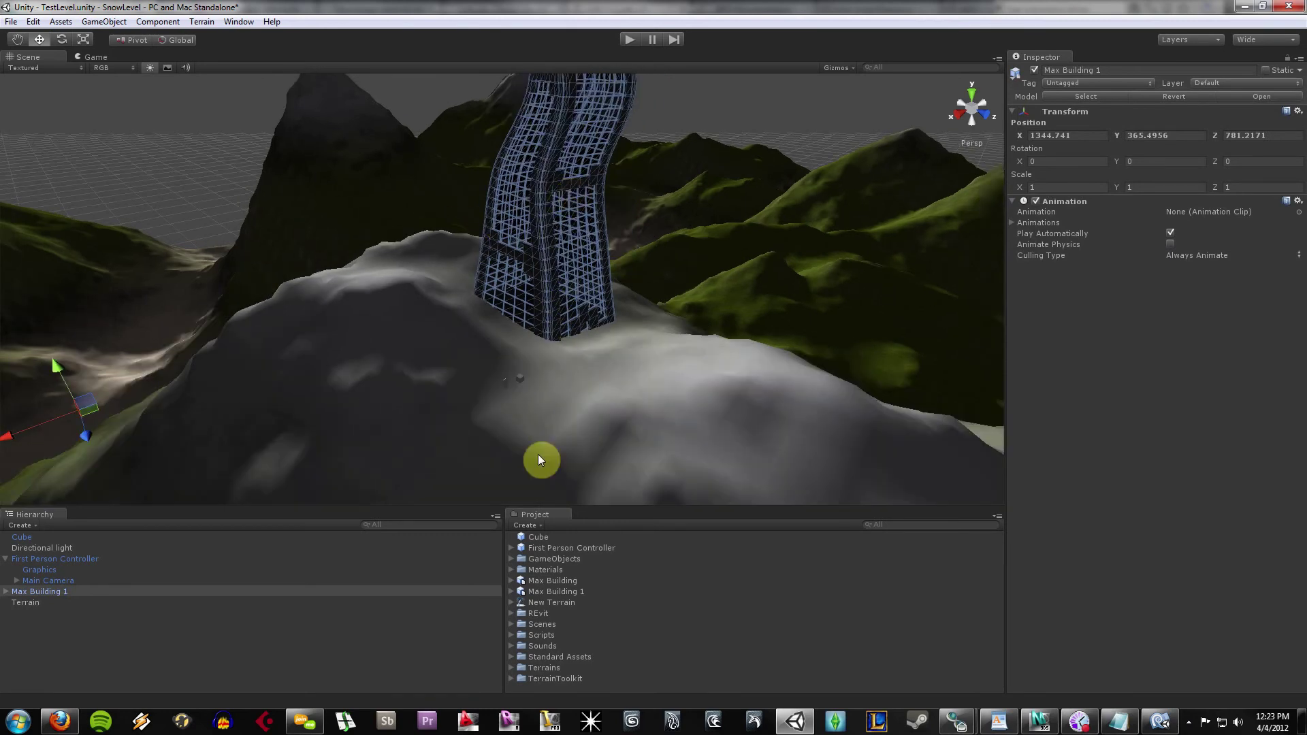
scroll(538, 460, down, 10)
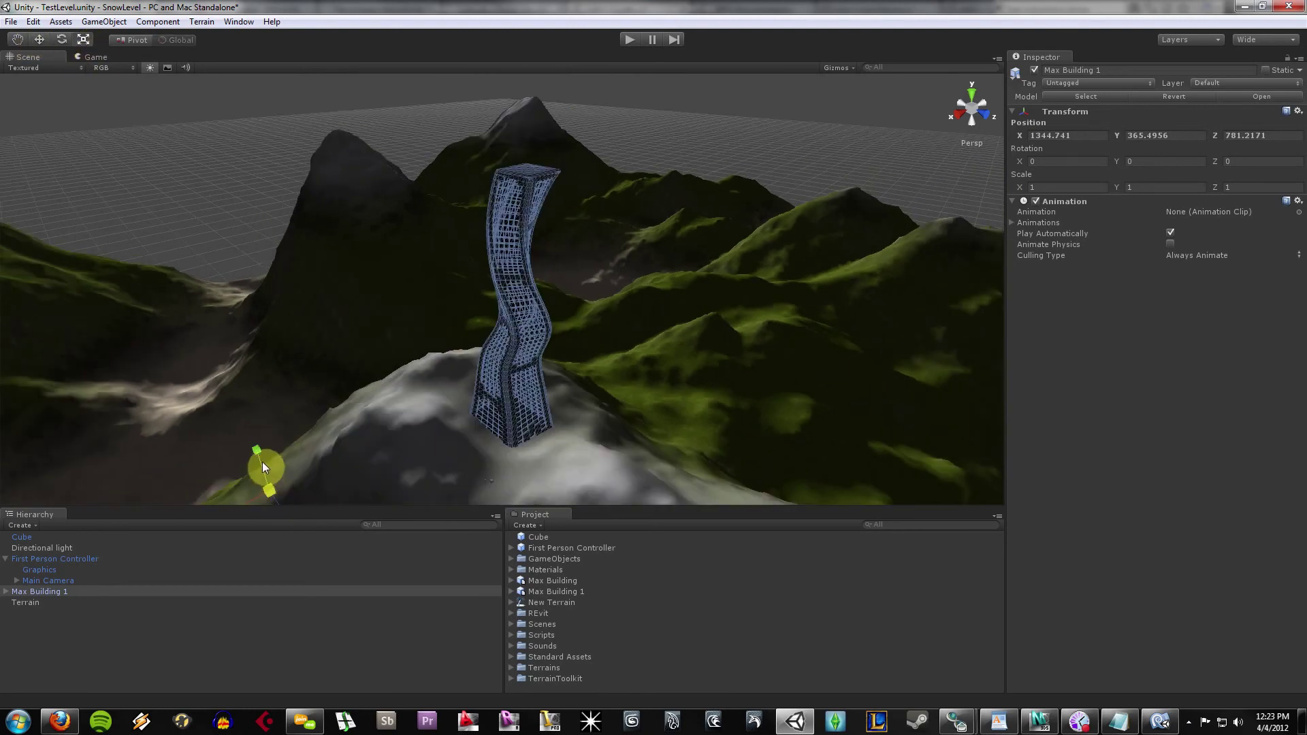
Scale Max Building 1 up to about 1.6, then orbit closer to the hill.
drag(266, 506, 259, 462)
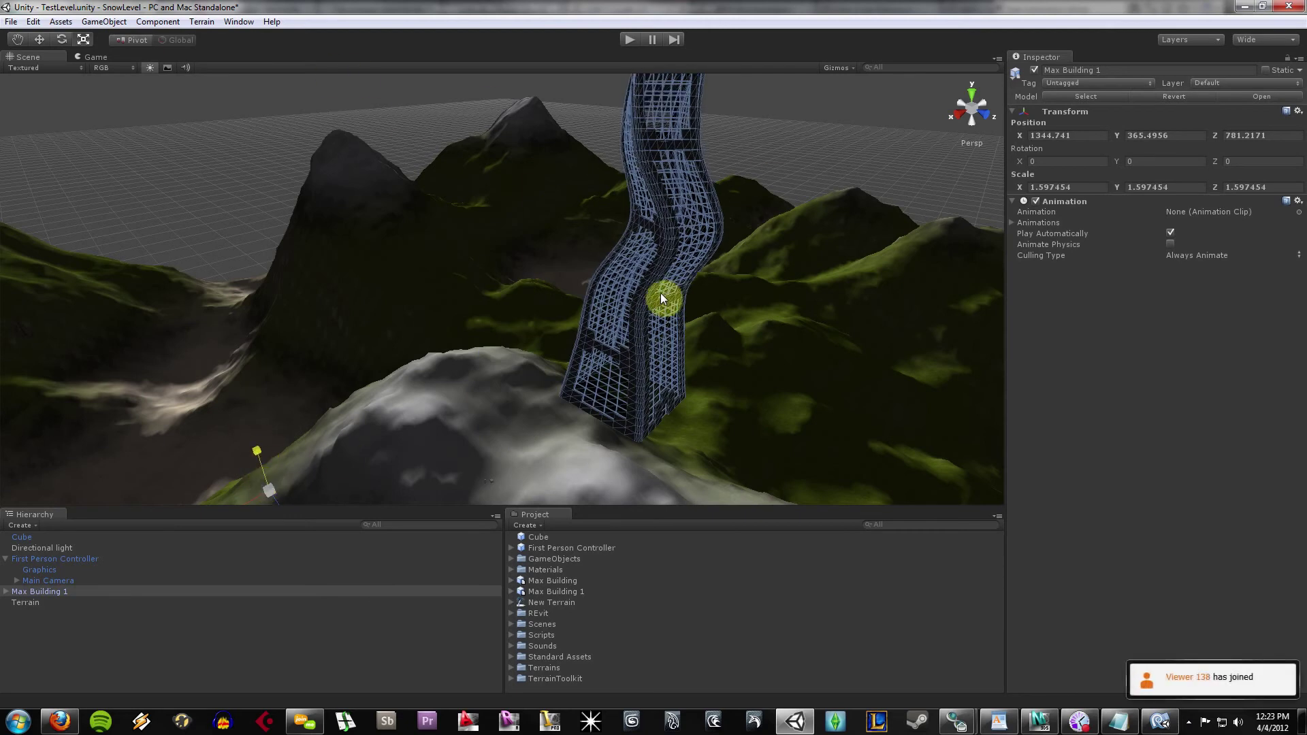
click(38, 41)
alt+drag(415, 342, 656, 379)
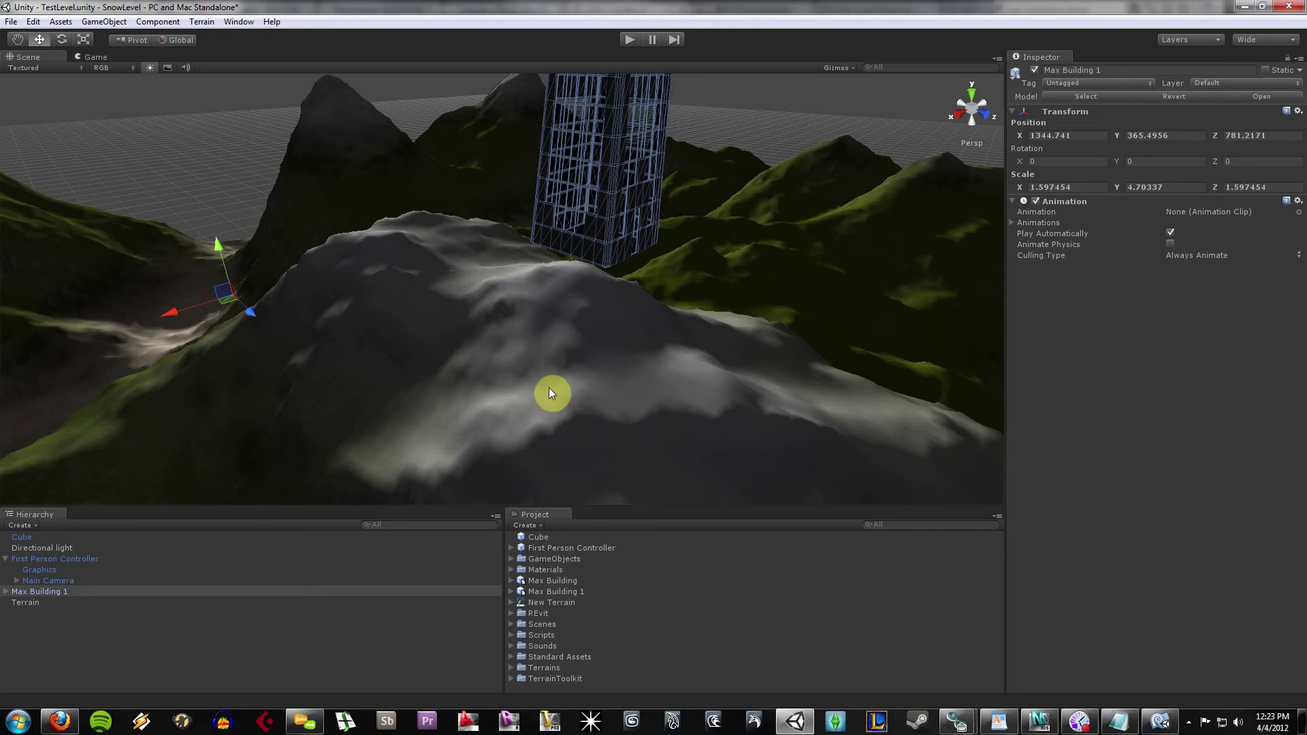
click(394, 266)
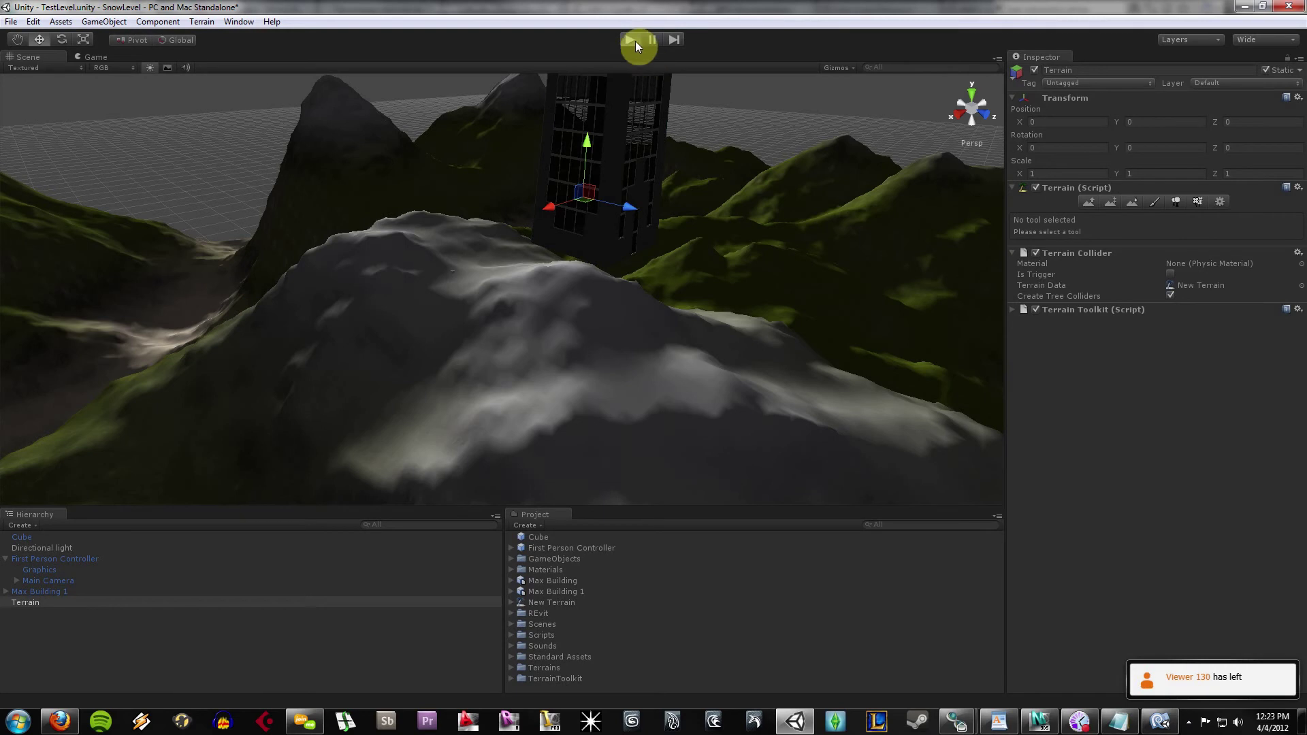
click(631, 40)
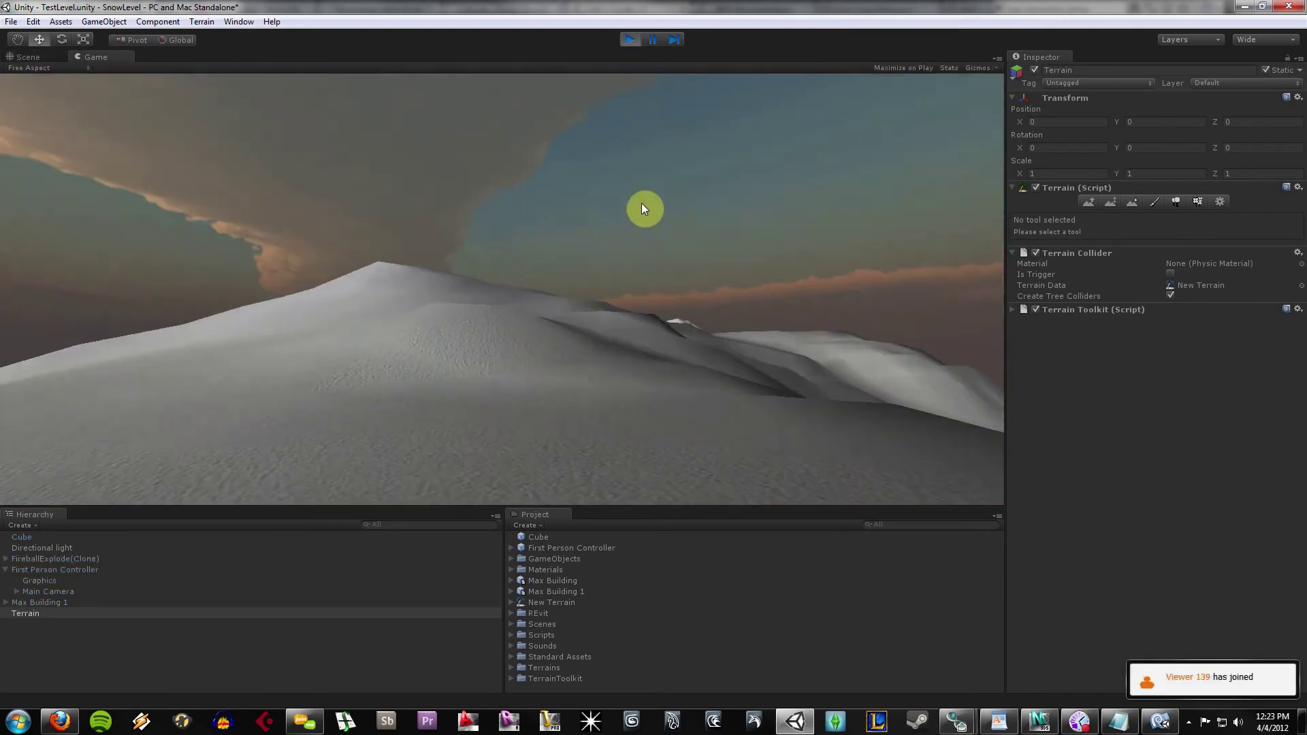
click(640, 205)
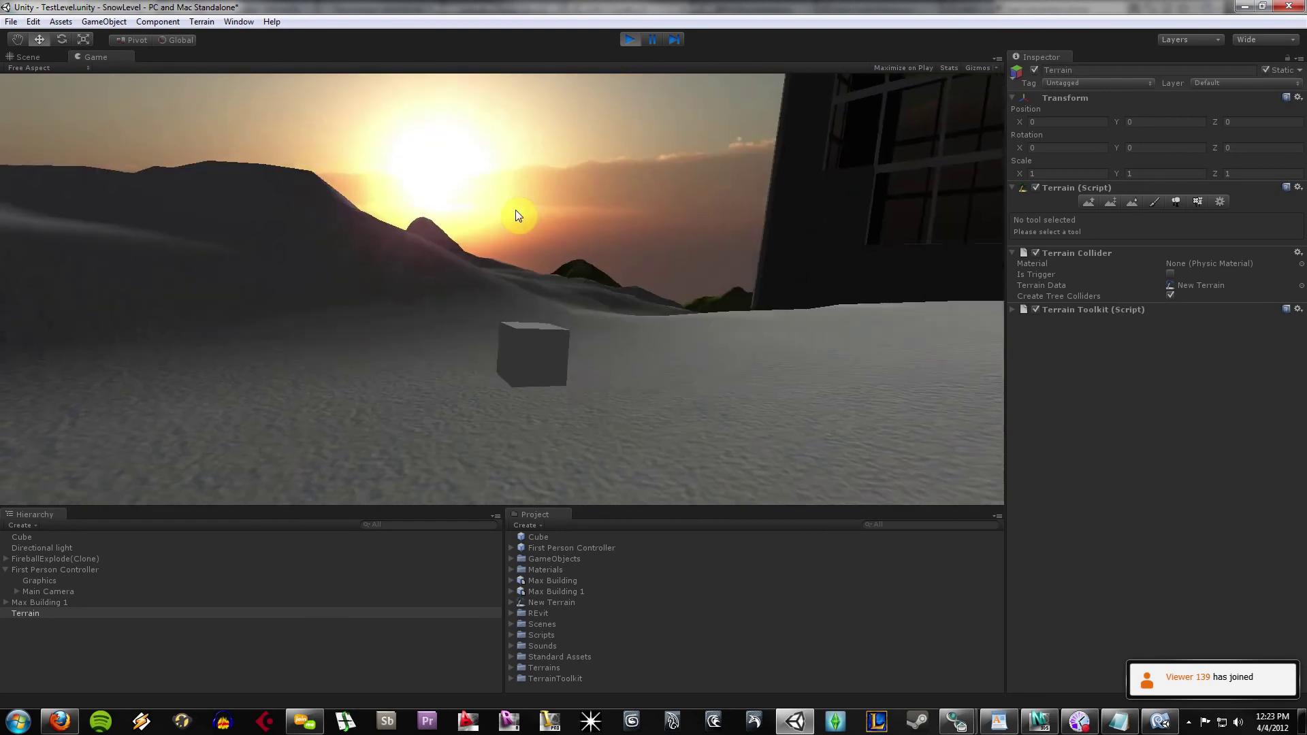
click(517, 210)
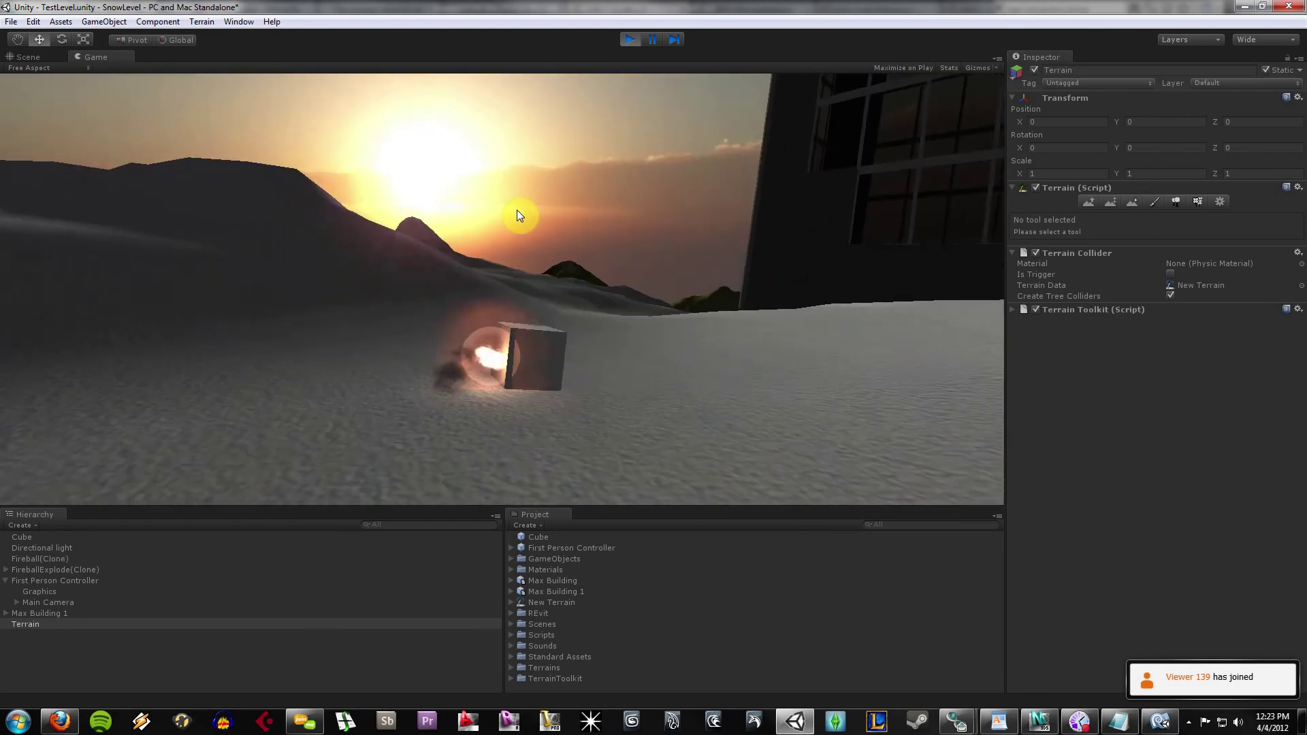
click(526, 208)
click(523, 211)
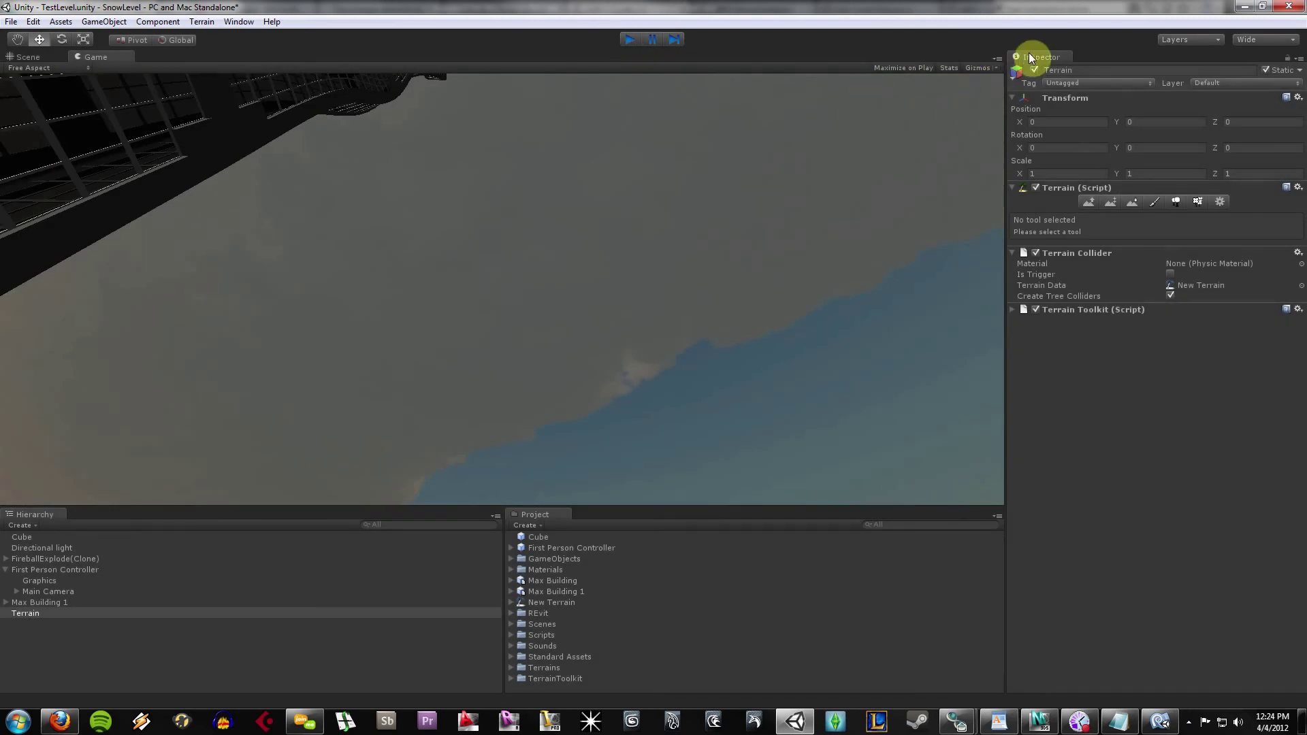
click(629, 38)
Dock the Game view right of the Scene view, widen it, and start Play.
drag(88, 54, 760, 81)
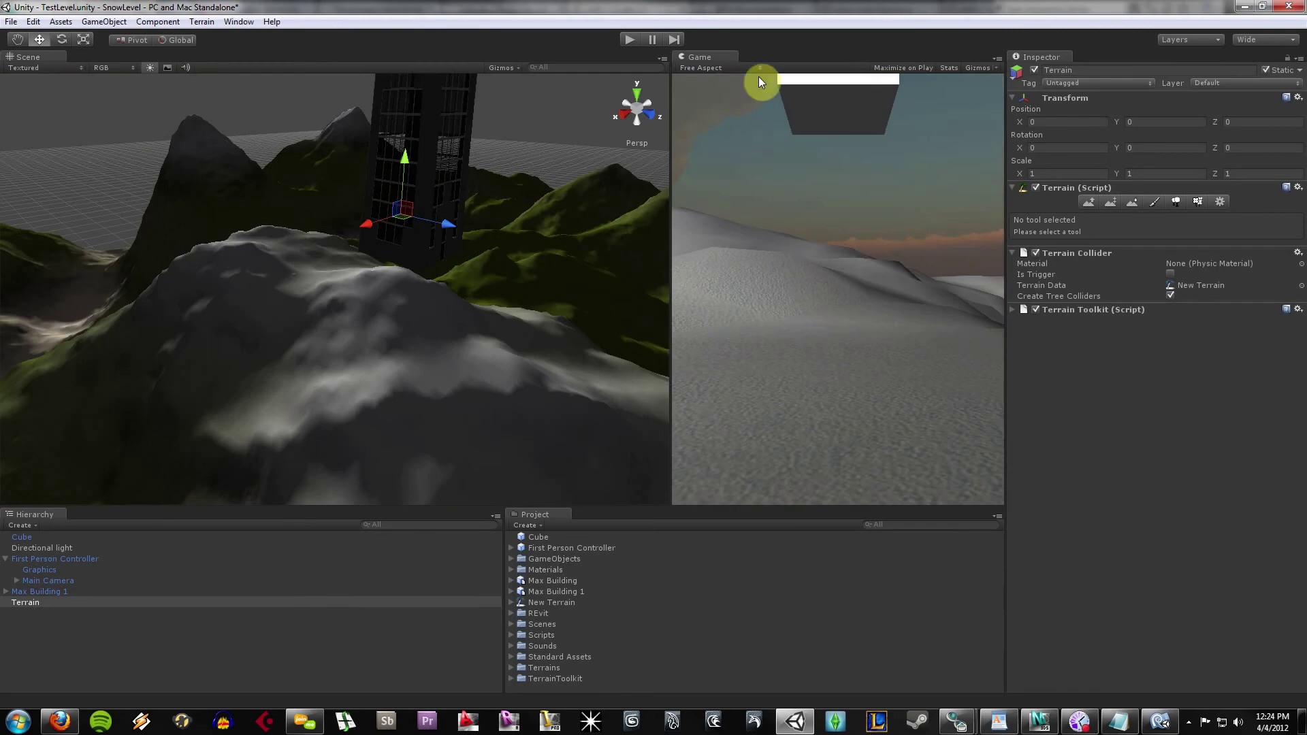
drag(670, 117, 531, 121)
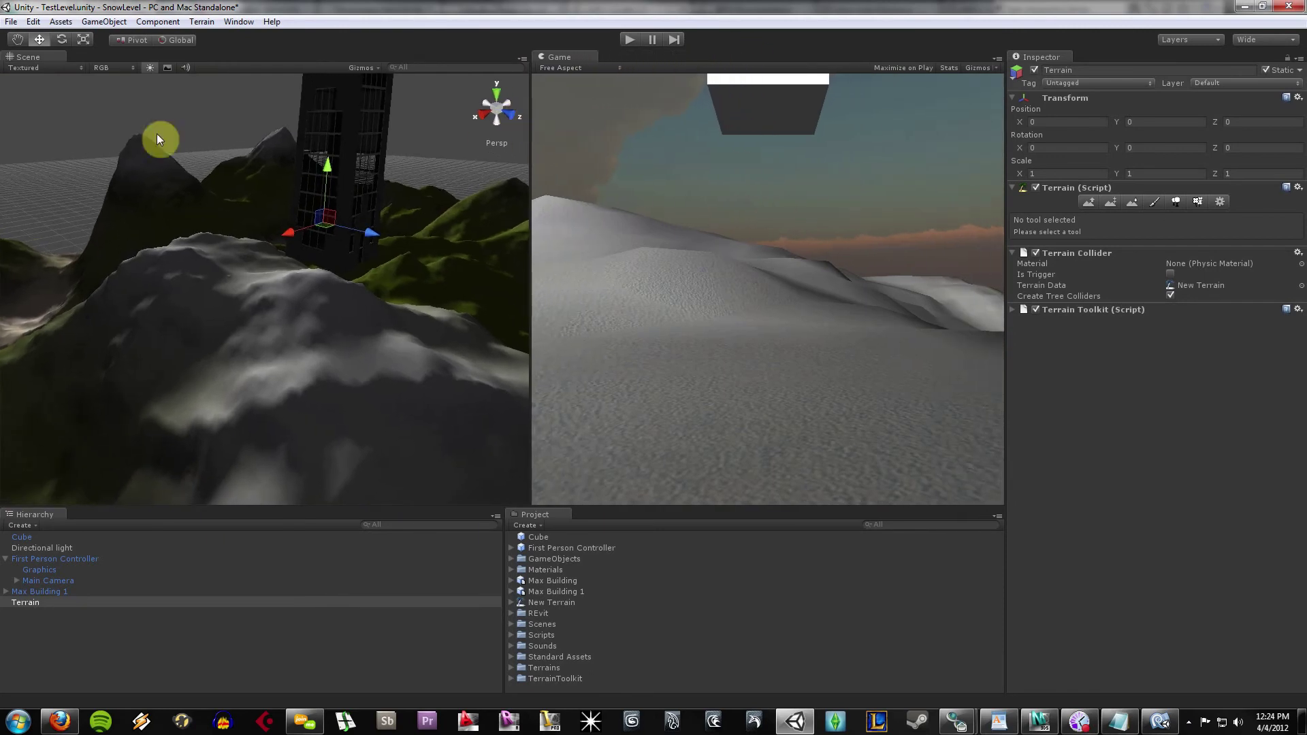
click(627, 39)
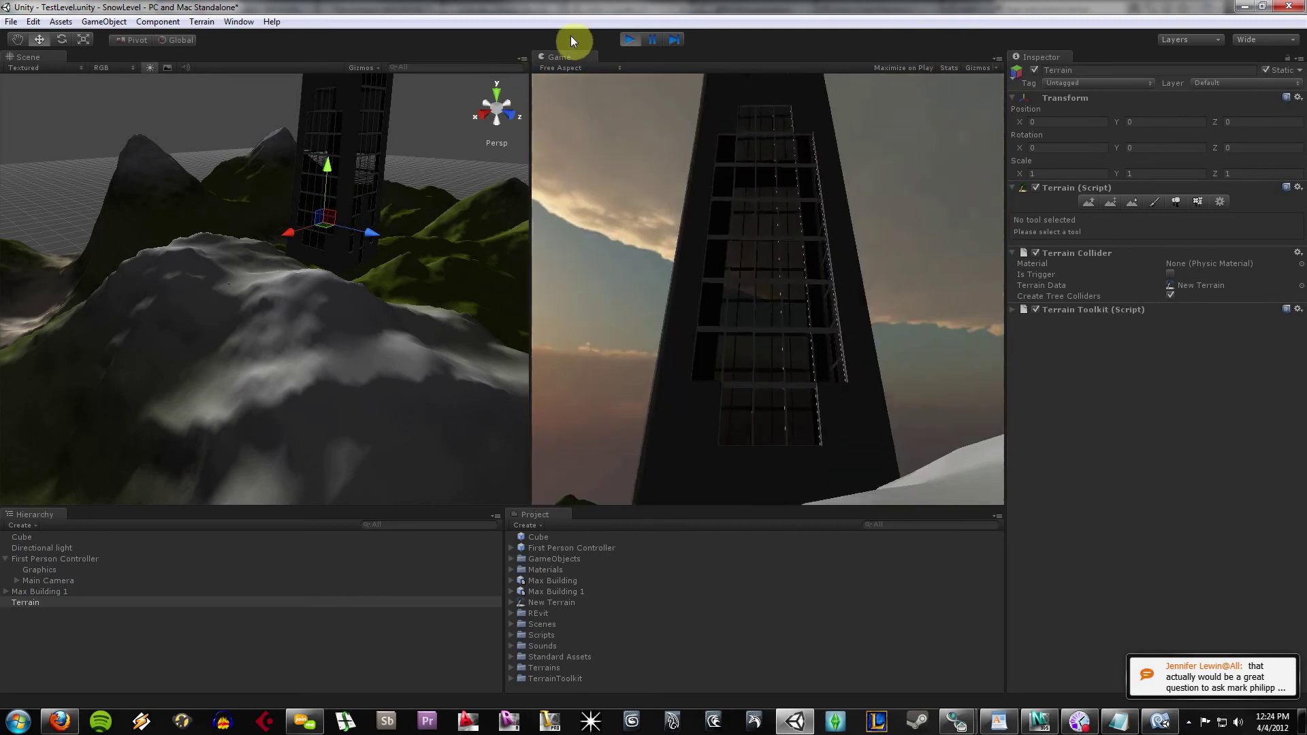
While playing, slide the tower's Glazing away from its shell and fire three fireballs at it.
click(346, 154)
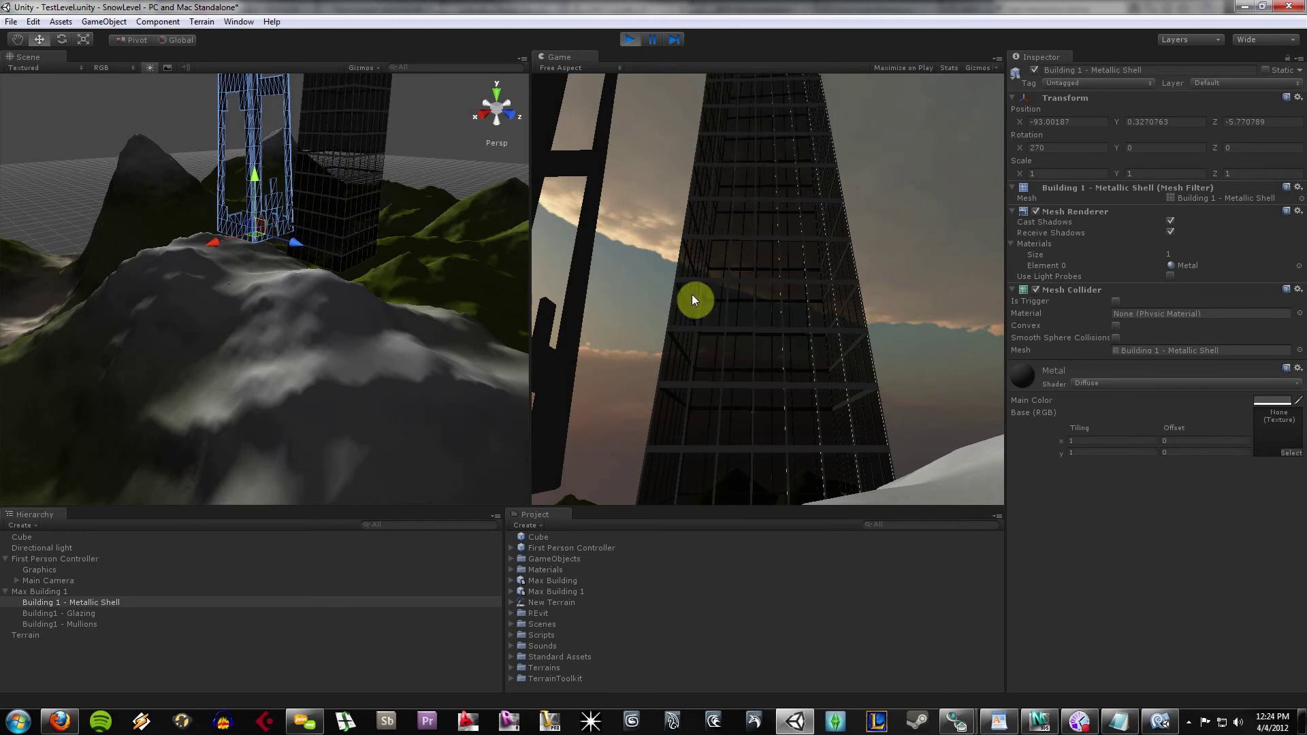
click(348, 224)
drag(348, 218, 281, 230)
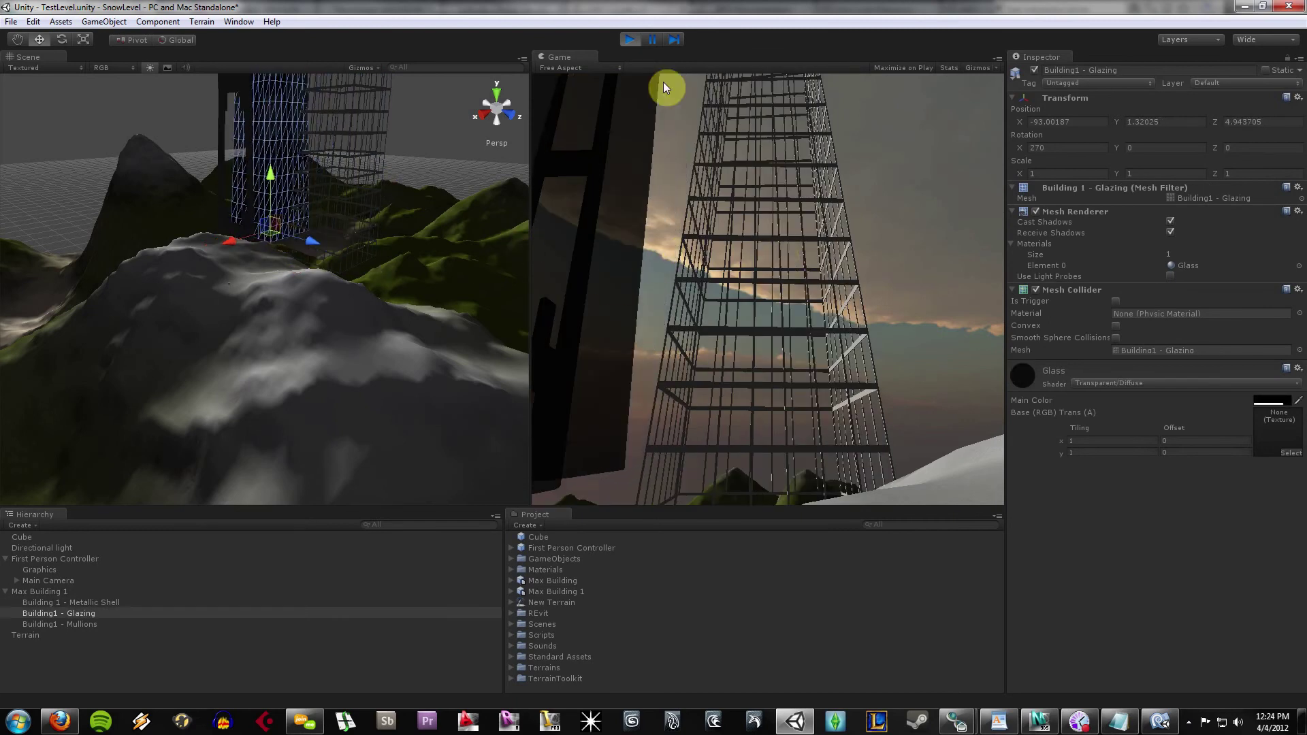
click(688, 281)
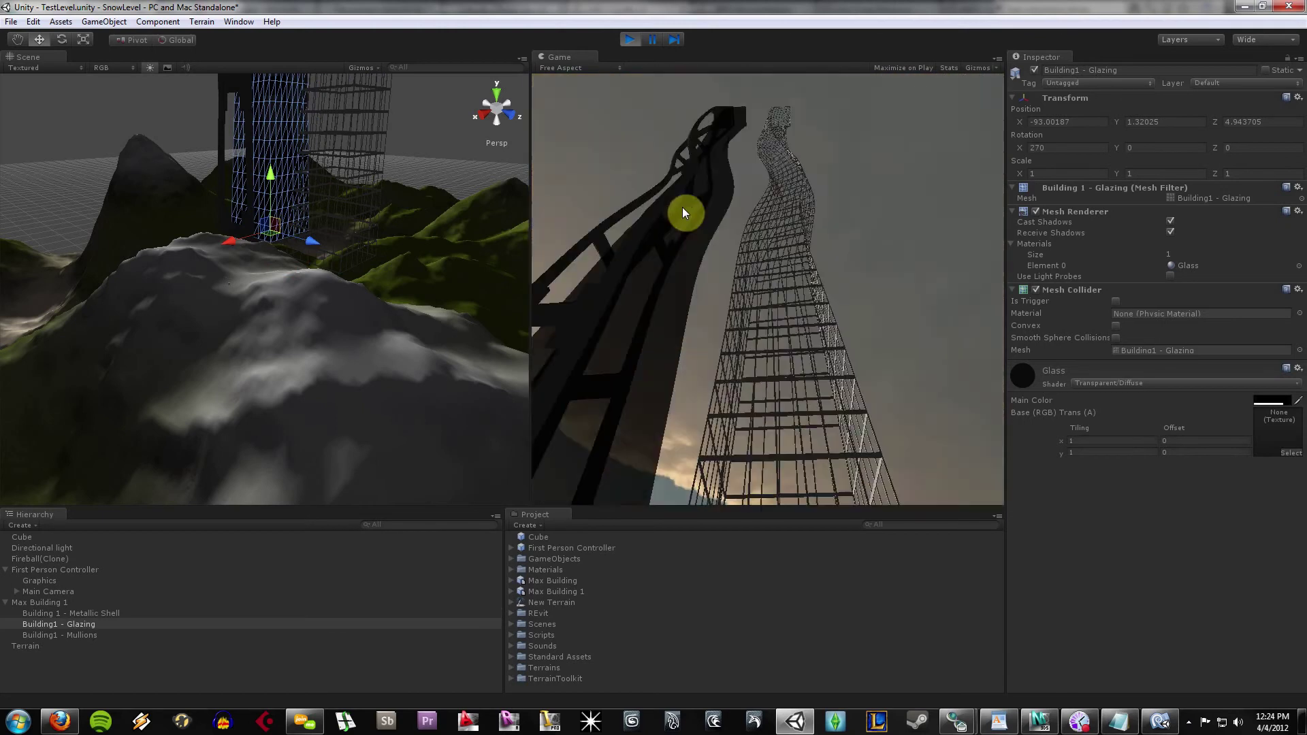
click(677, 199)
click(712, 209)
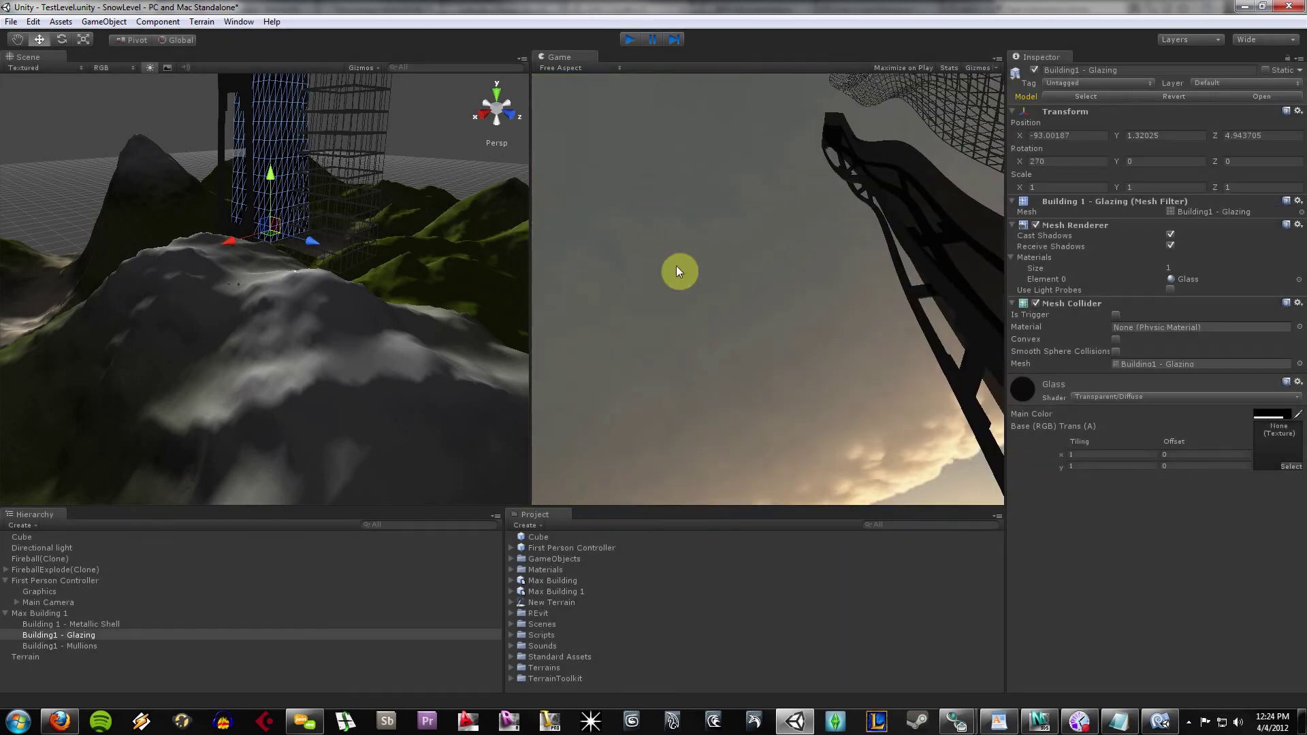
Stop play mode with Ctrl+P and dock the Game view back beside the Scene view.
key(ctrl+p)
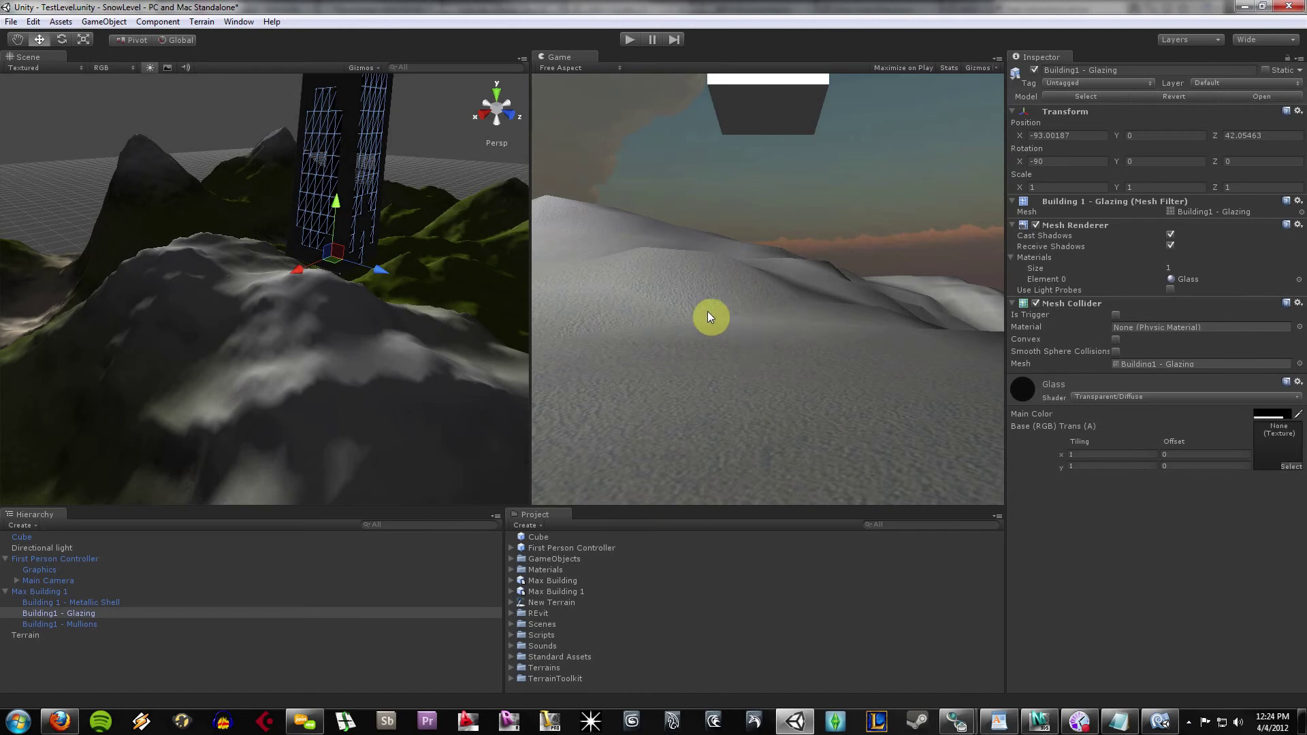
drag(570, 60, 95, 54)
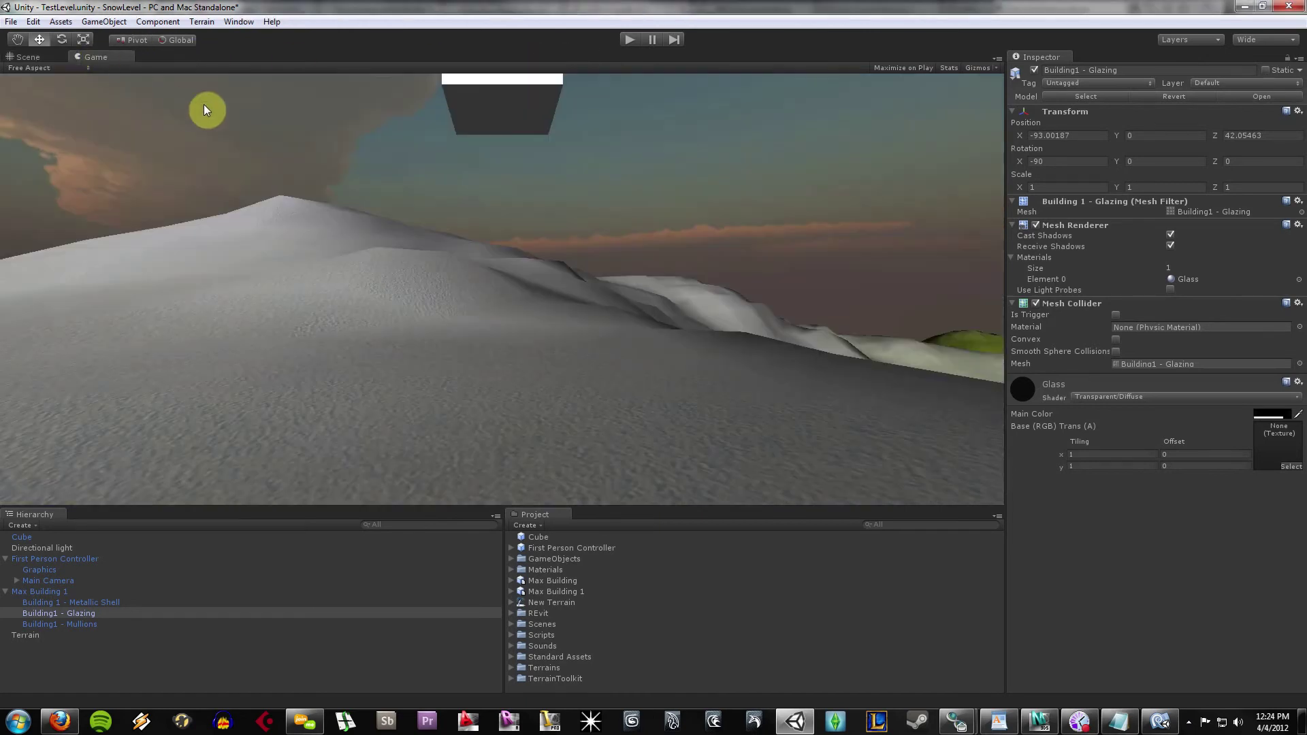
click(25, 58)
Select the terrain and collapse the expanded hierarchy entries.
click(591, 354)
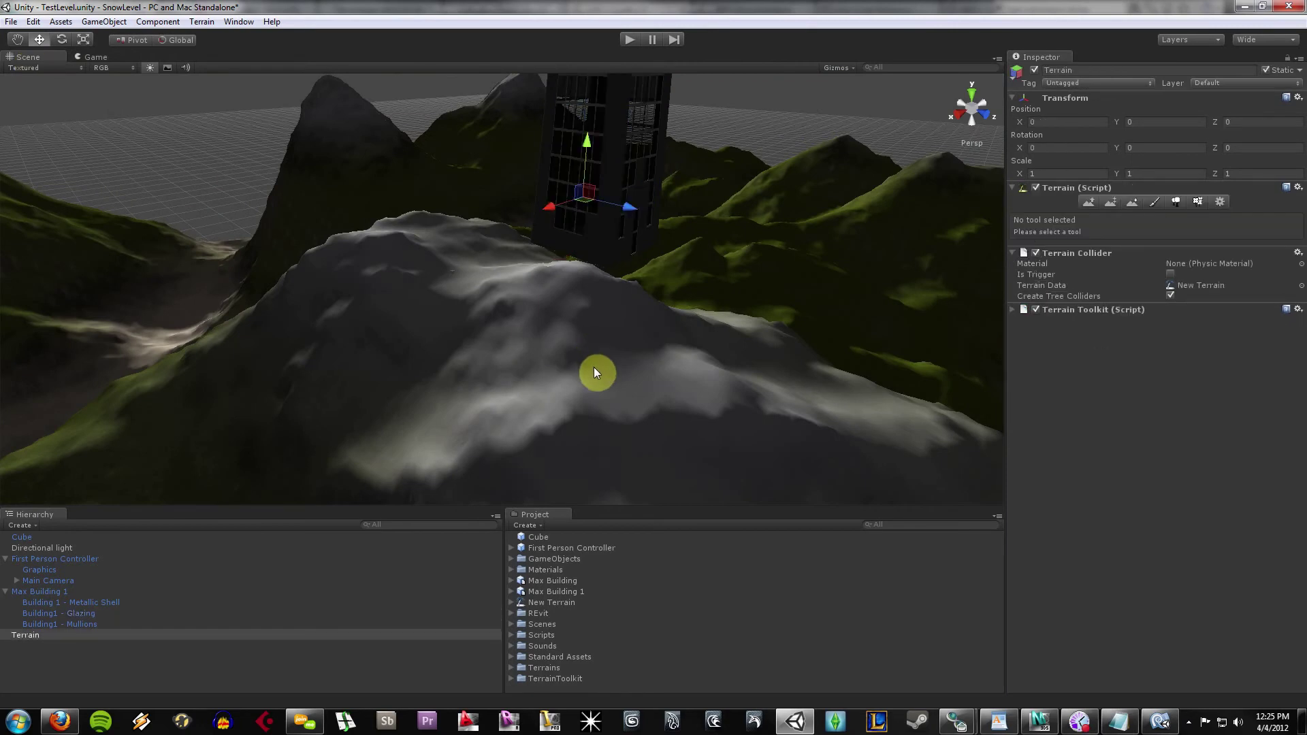
click(6, 592)
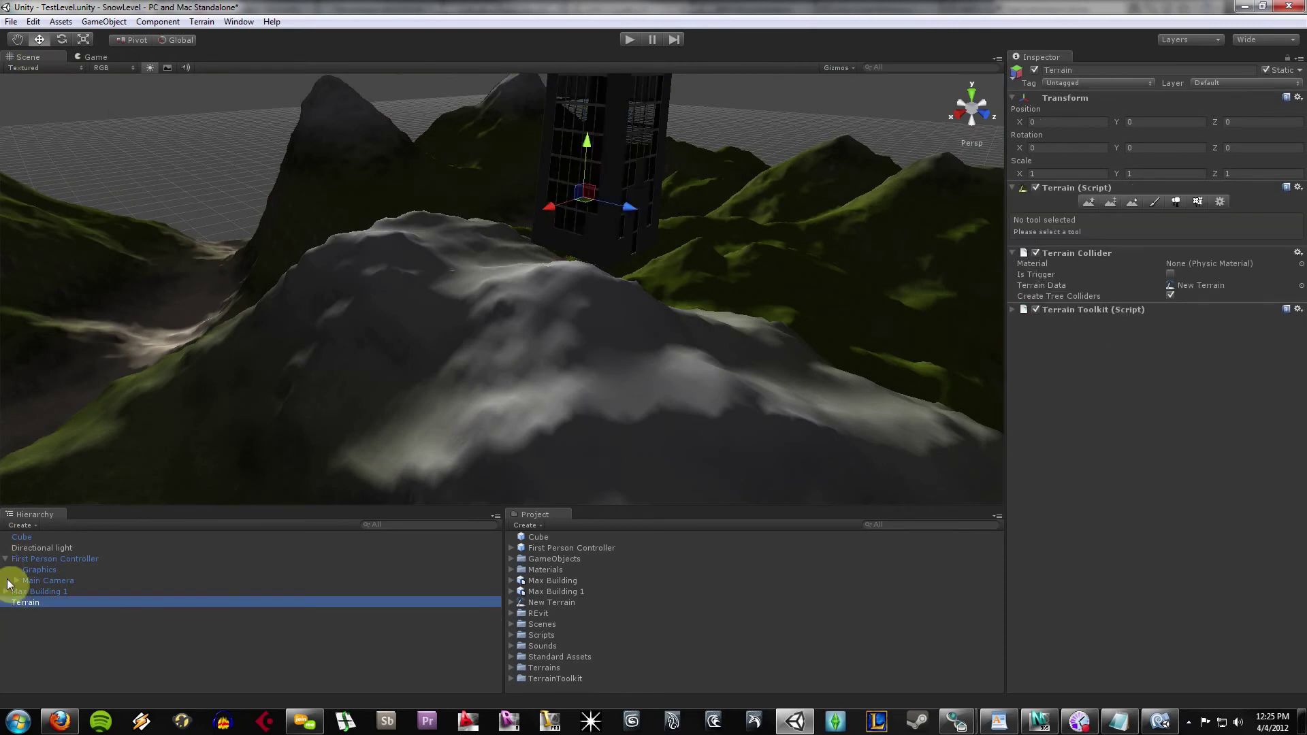
click(7, 560)
click(461, 279)
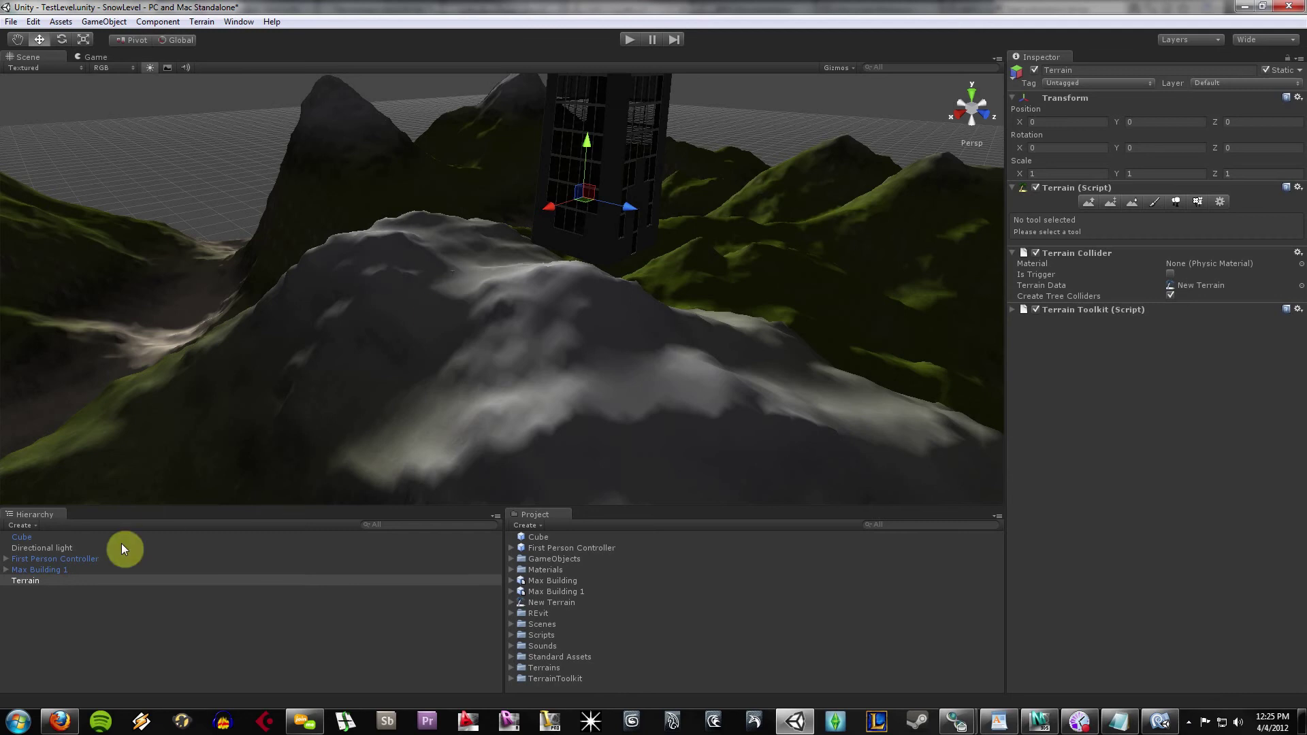
Frame the First Person Controller, then zoom out and orbit until the tower is centred behind it.
click(70, 559)
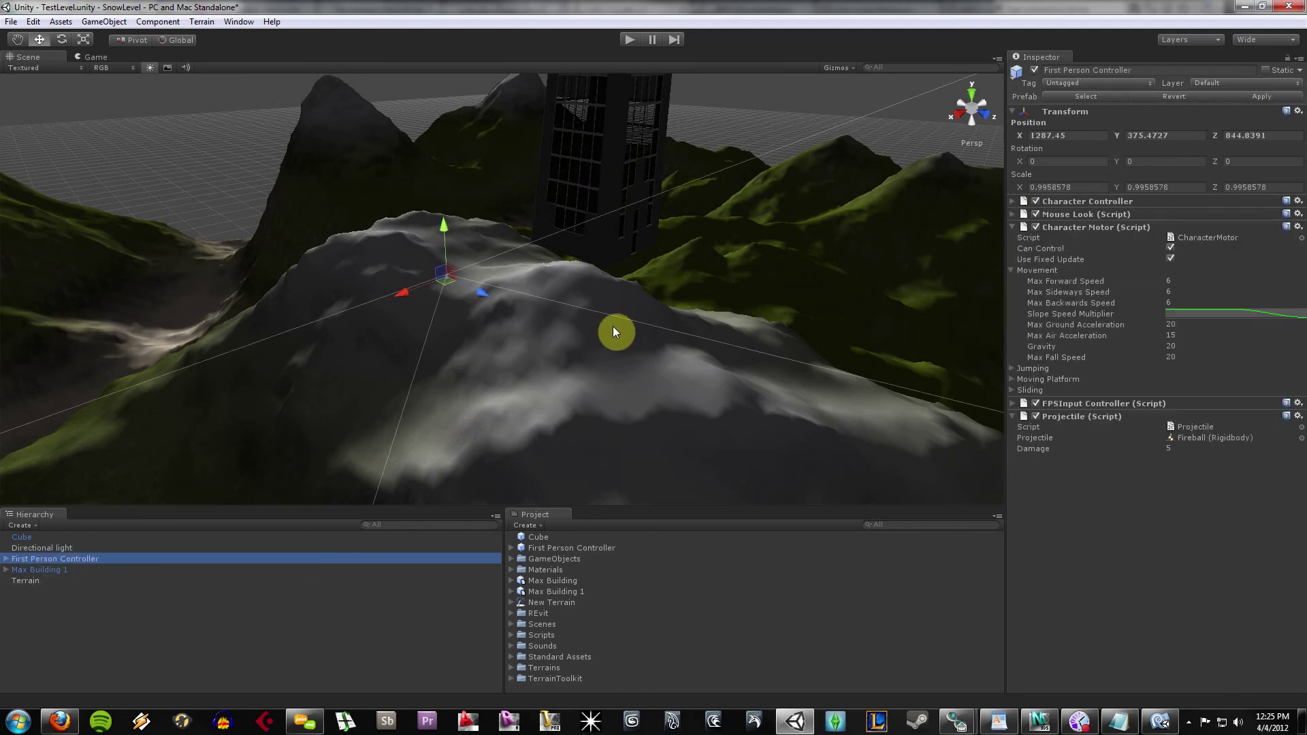
key(f)
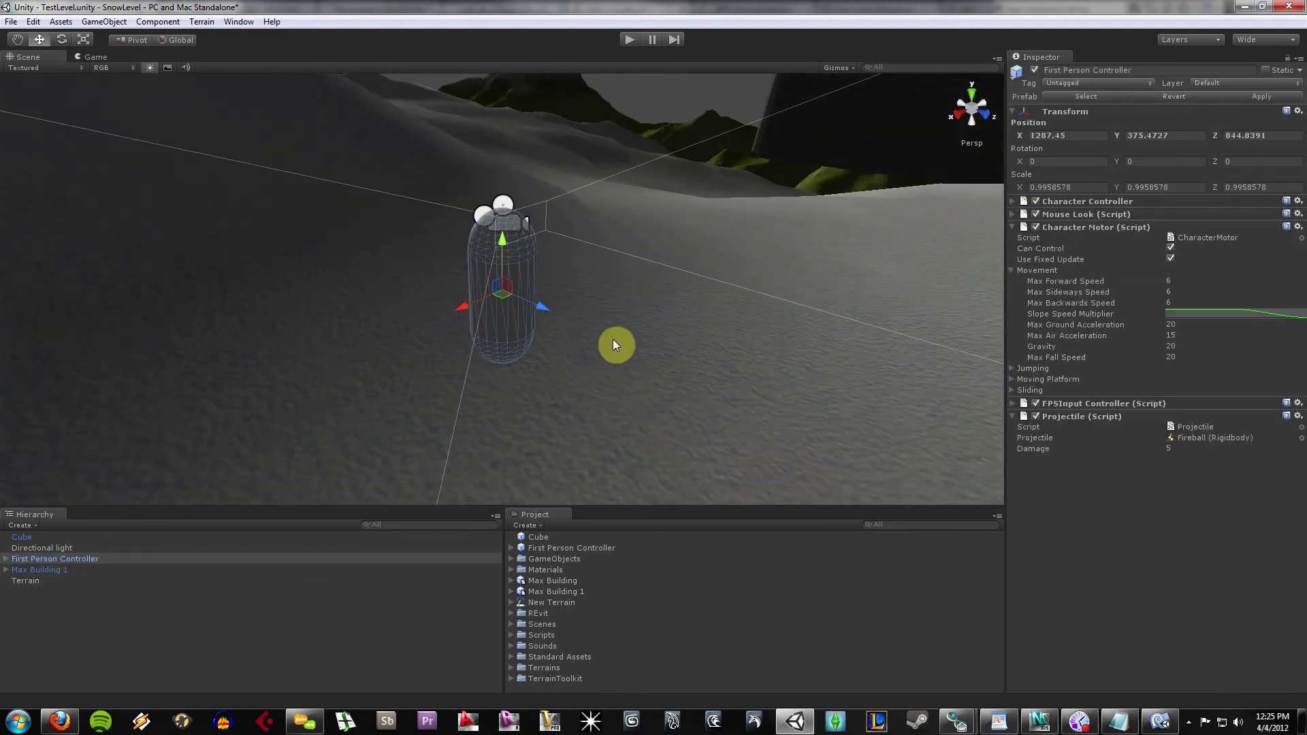
scroll(613, 339, down, 5)
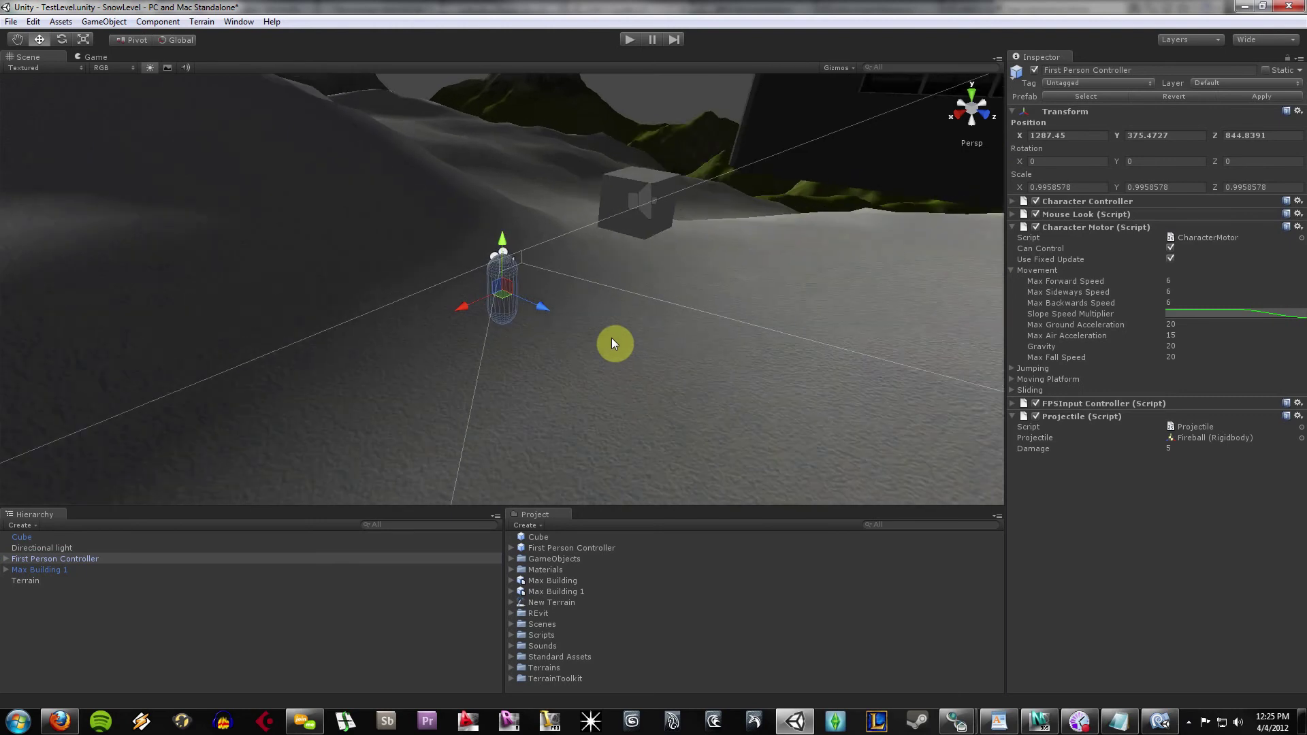
scroll(611, 338, down, 5)
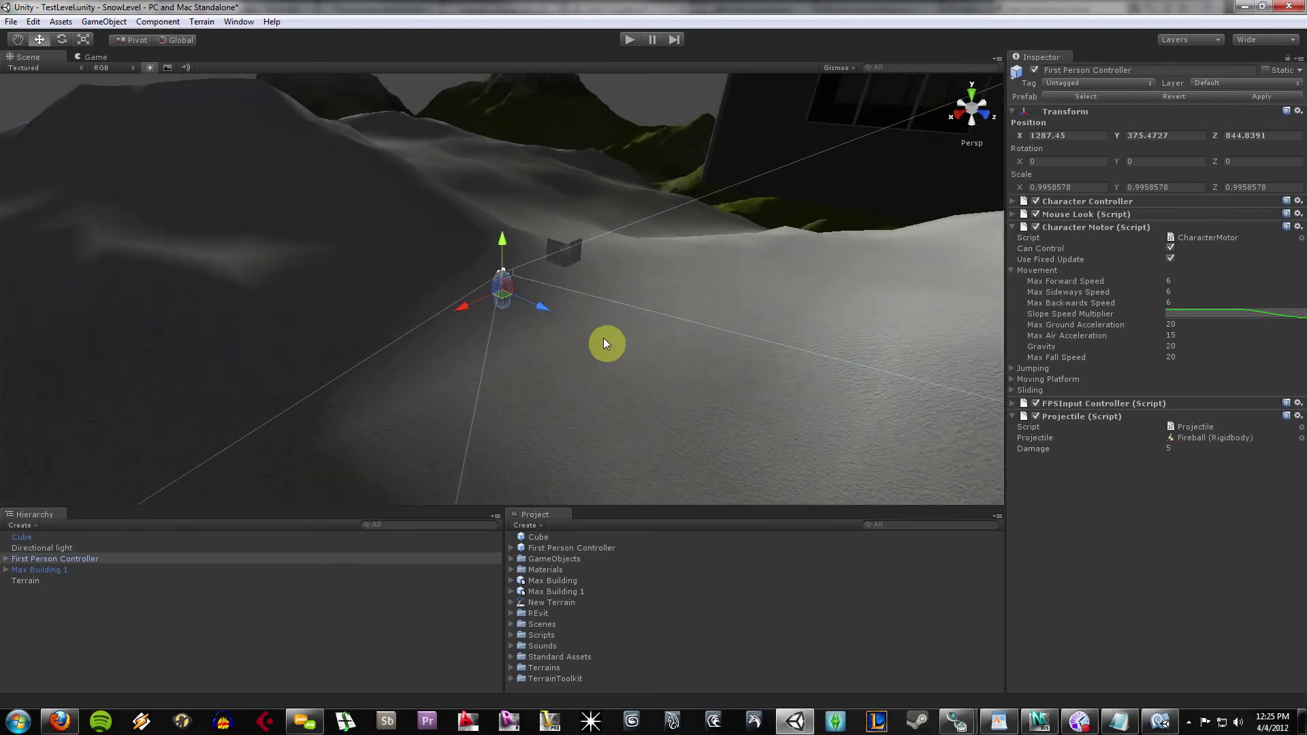
scroll(605, 339, down, 2)
alt+drag(632, 372, 759, 350)
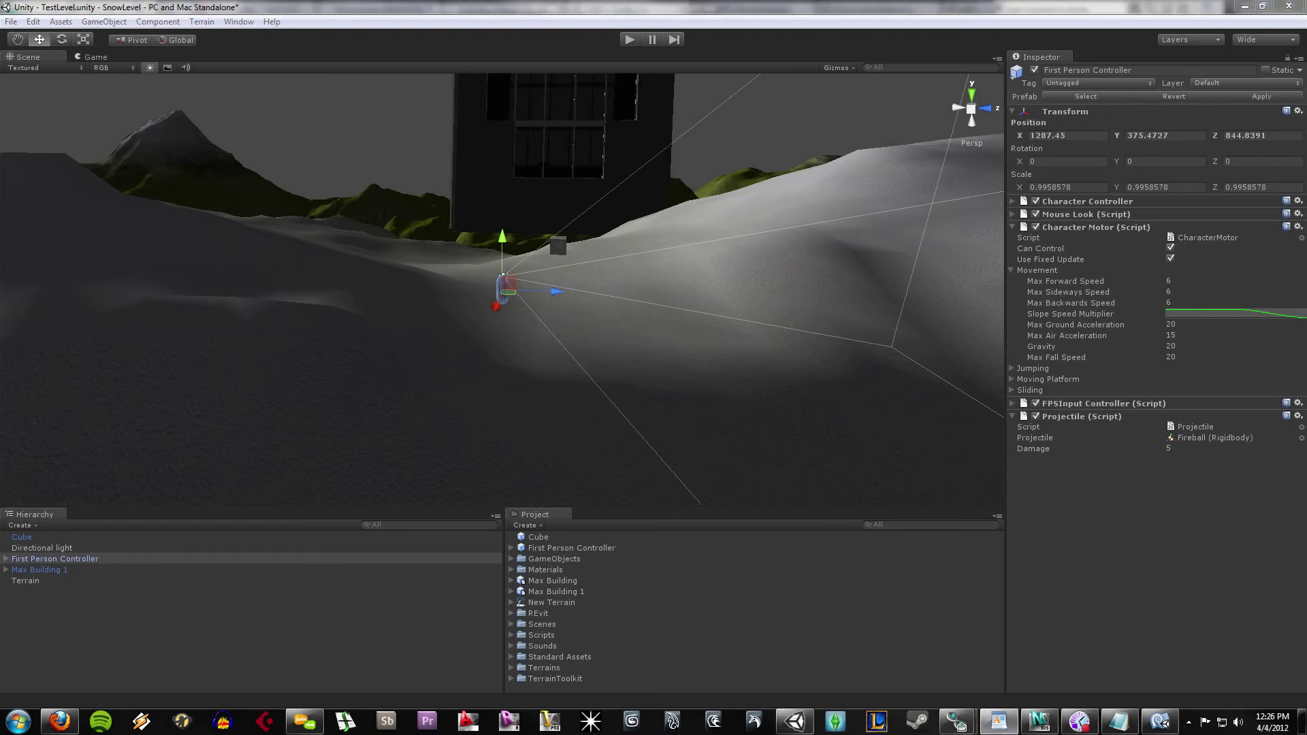
Clear the terrain selection and open Build Settings from the File menu.
click(590, 465)
click(384, 170)
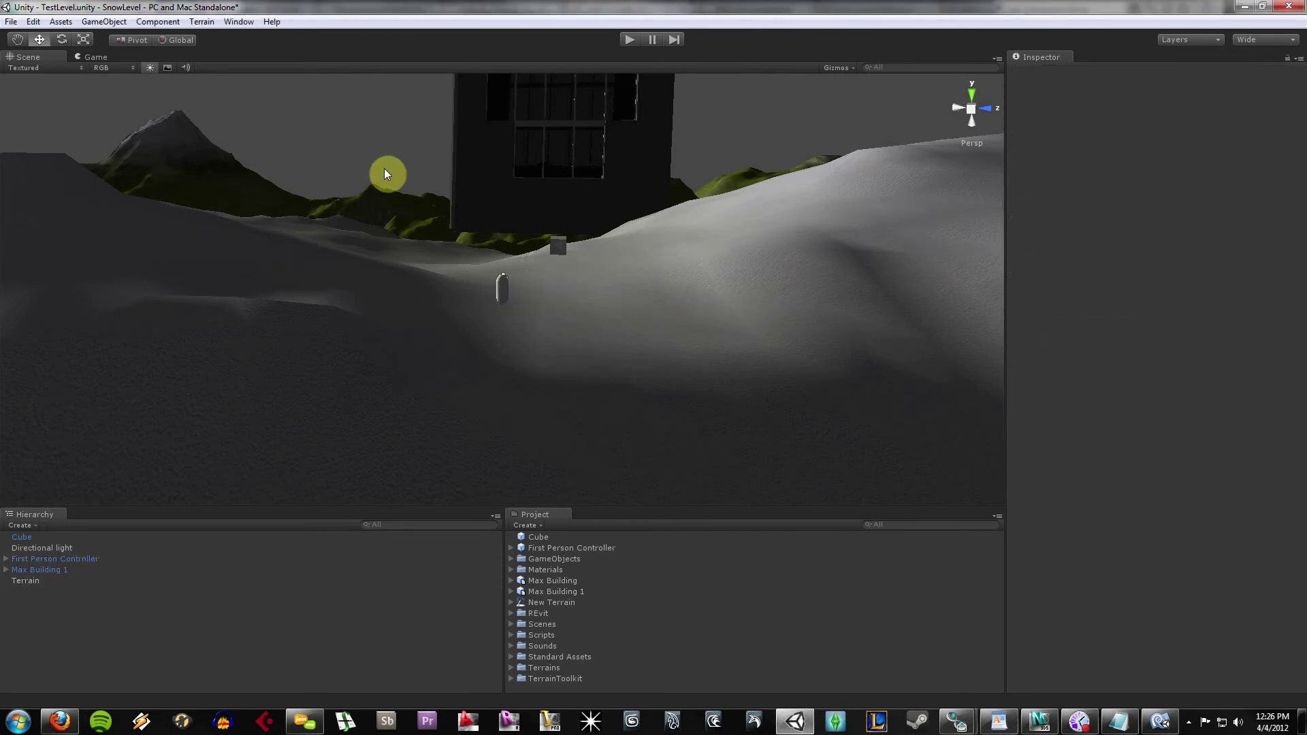
click(11, 21)
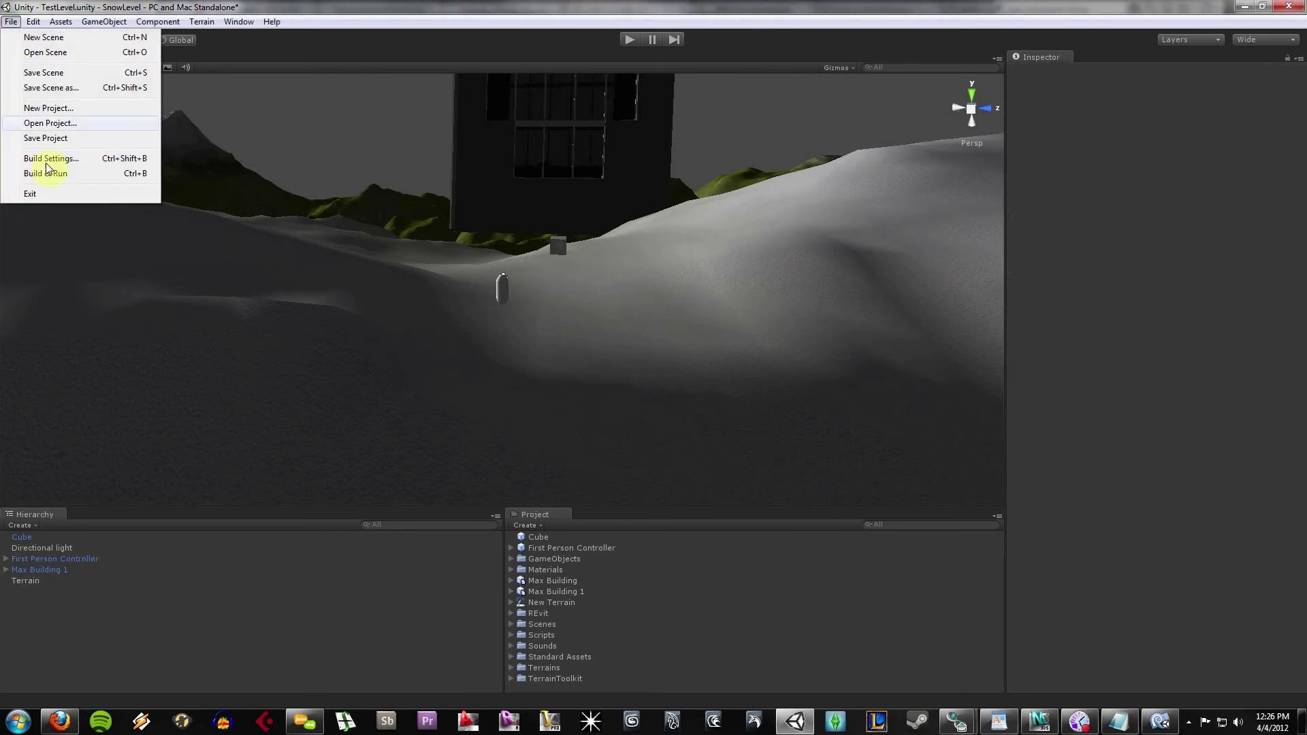
click(92, 158)
mouse_move(489, 295)
mouse_down()
mouse_move(499, 349)
mouse_move(493, 288)
mouse_up()
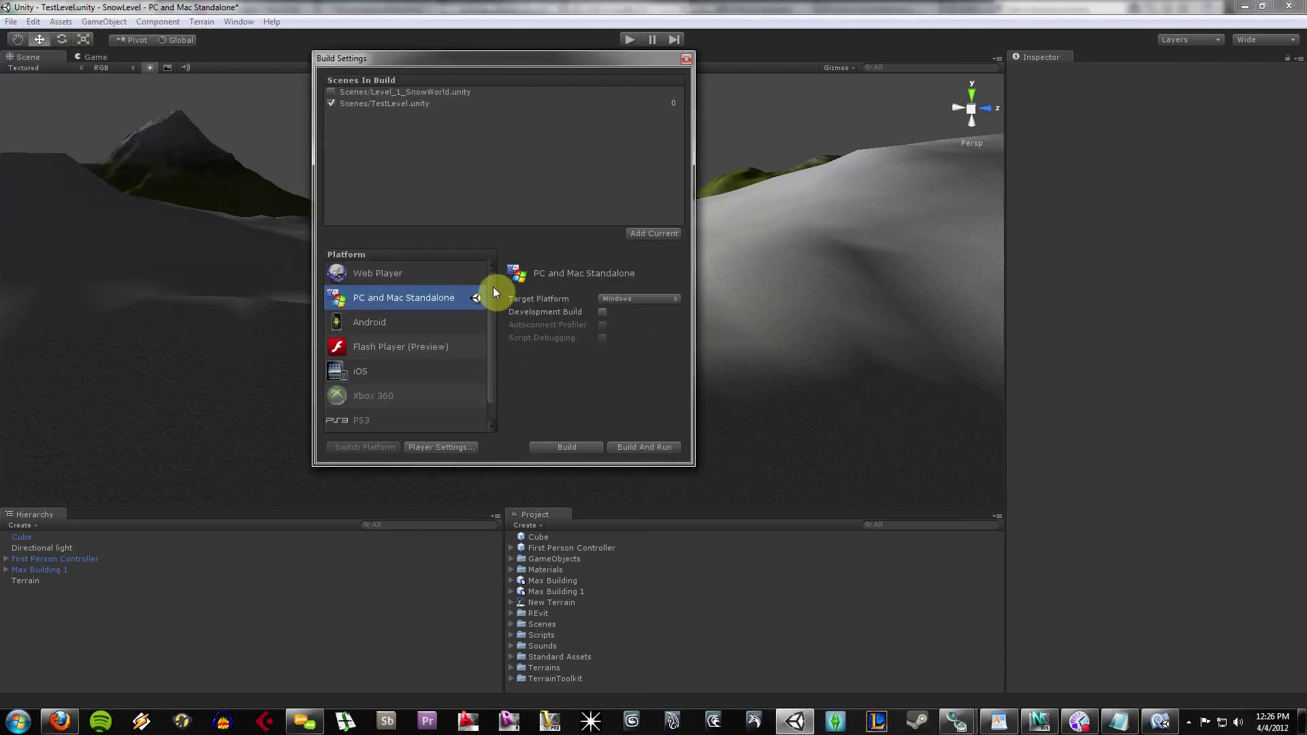
Browse the platform options: Web Player, Standalone, Android, Flash, iOS, Xbox 360, PS3 and Wii.
click(440, 276)
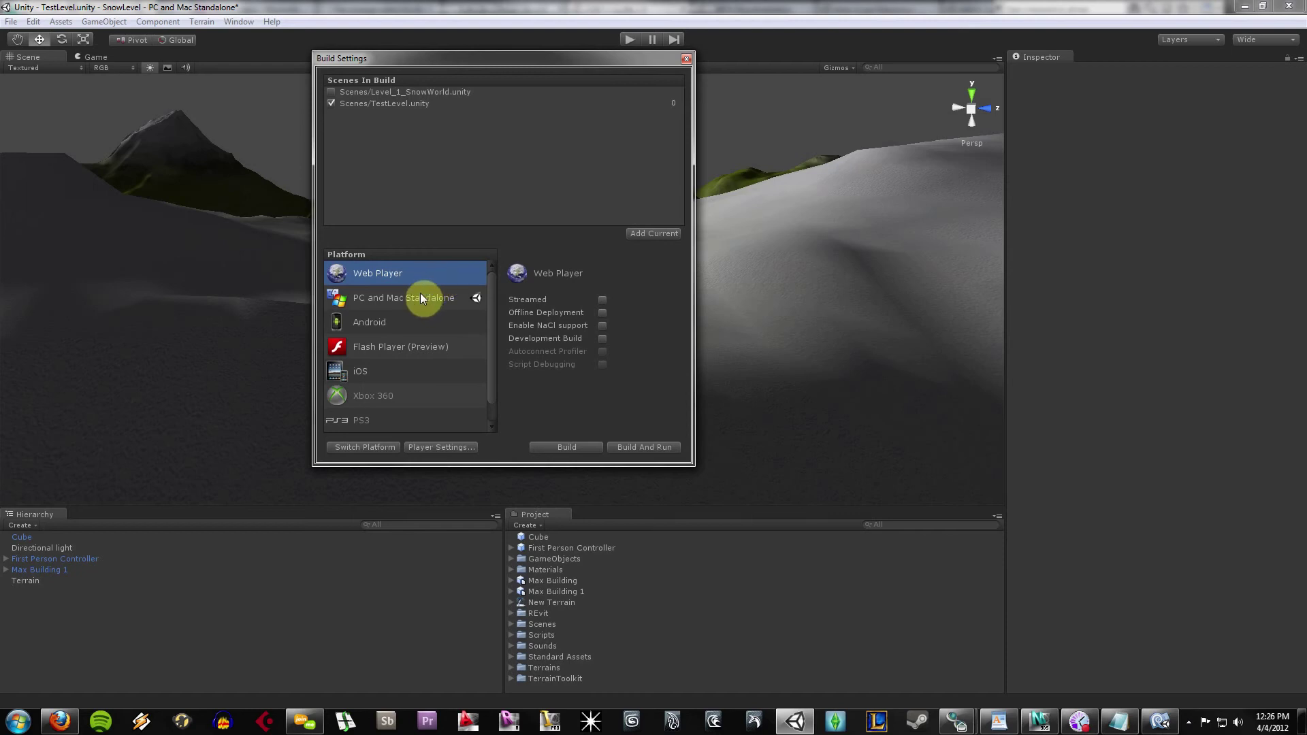
click(420, 300)
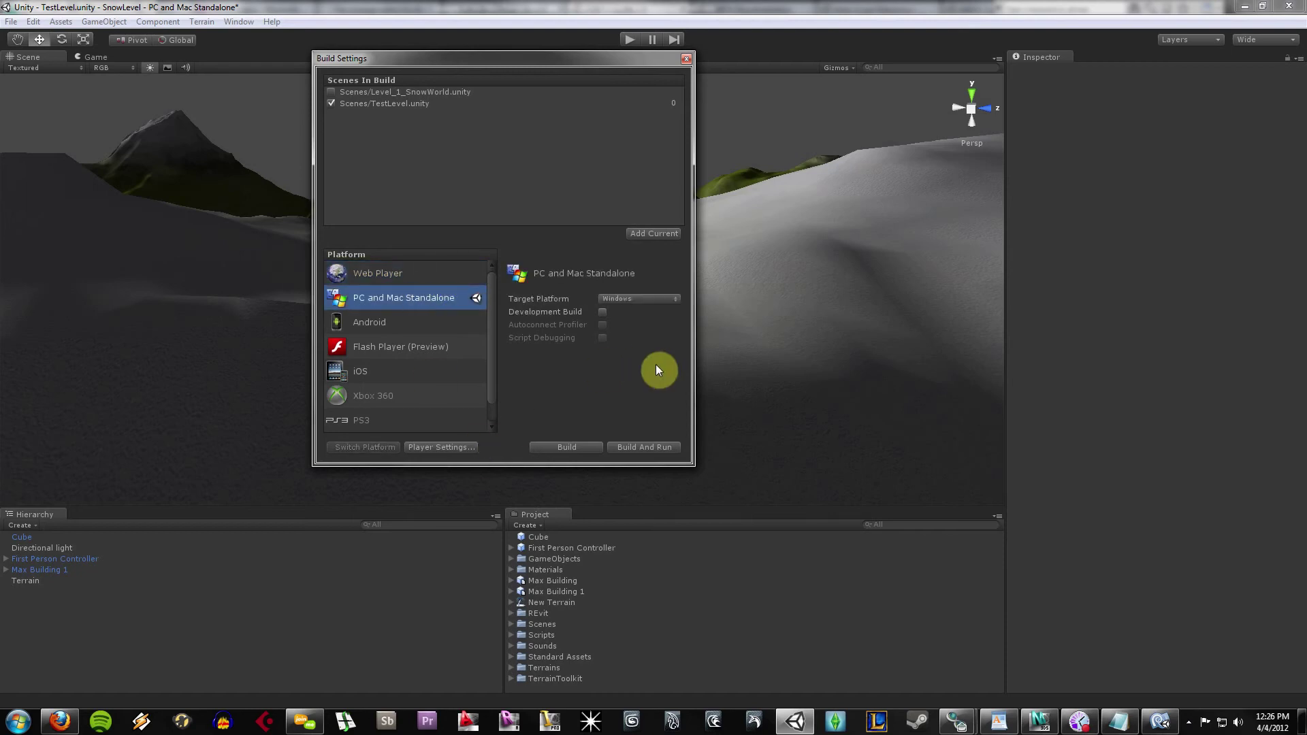
click(395, 321)
click(427, 344)
click(431, 368)
scroll(433, 368, down, 1)
click(430, 377)
click(424, 399)
click(421, 425)
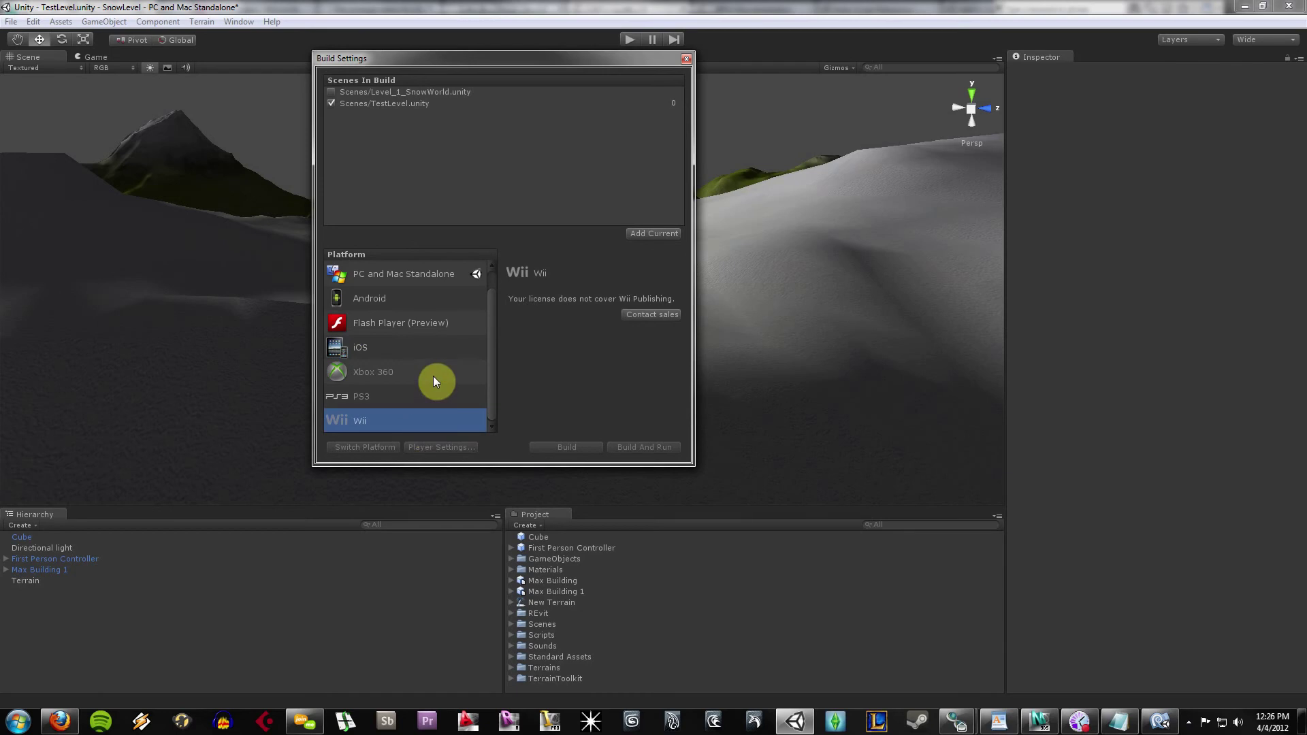
click(433, 376)
click(430, 397)
Select PC and Mac Standalone as the target and start Build And Run.
scroll(433, 371, up, 1)
click(421, 301)
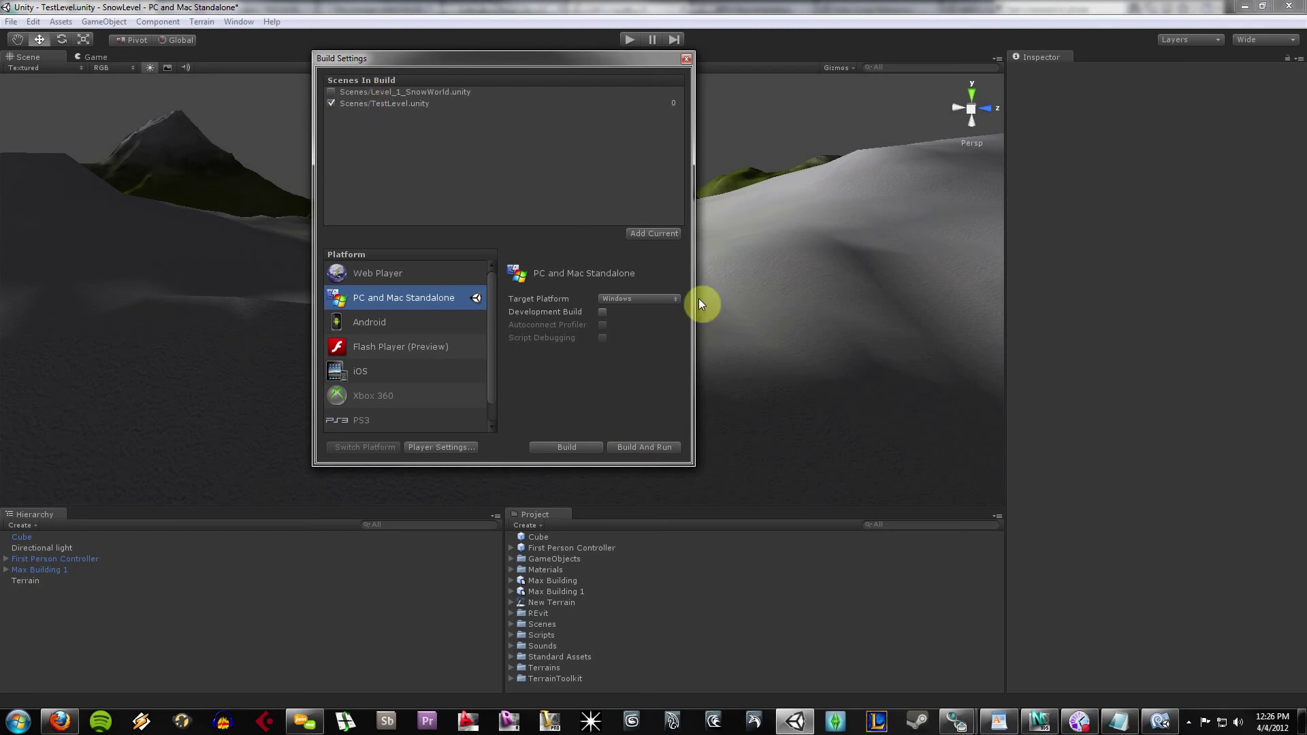
click(657, 448)
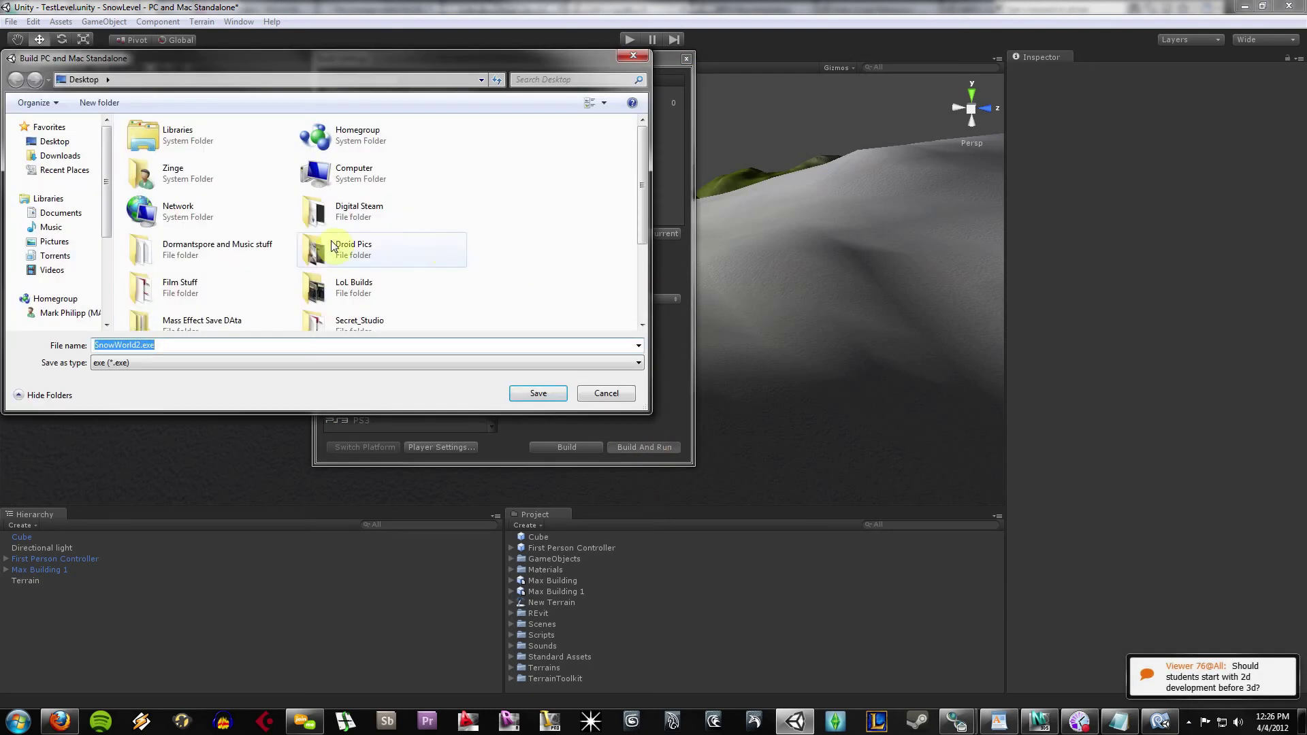
Save the build as SnowWorld2.exe on the Desktop.
click(537, 395)
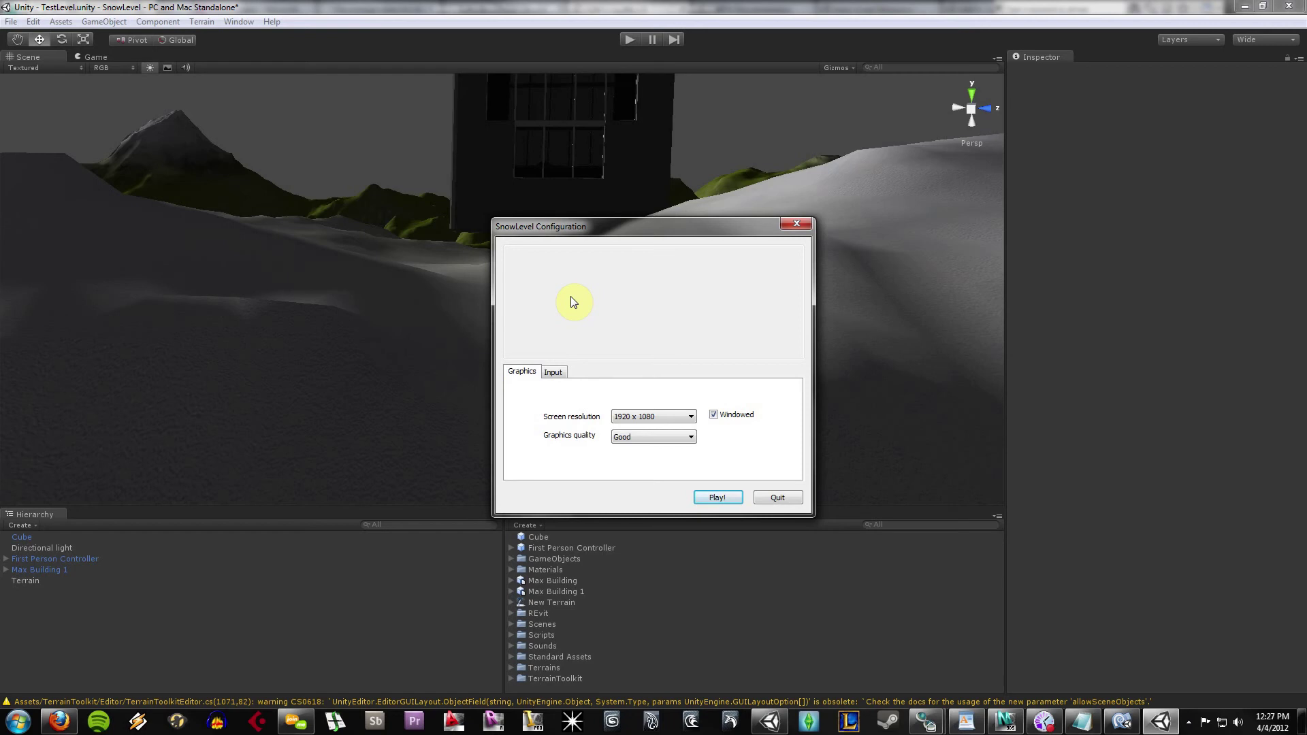
Set graphics quality to Fantastic in the SnowLevel launcher and start the game.
click(652, 438)
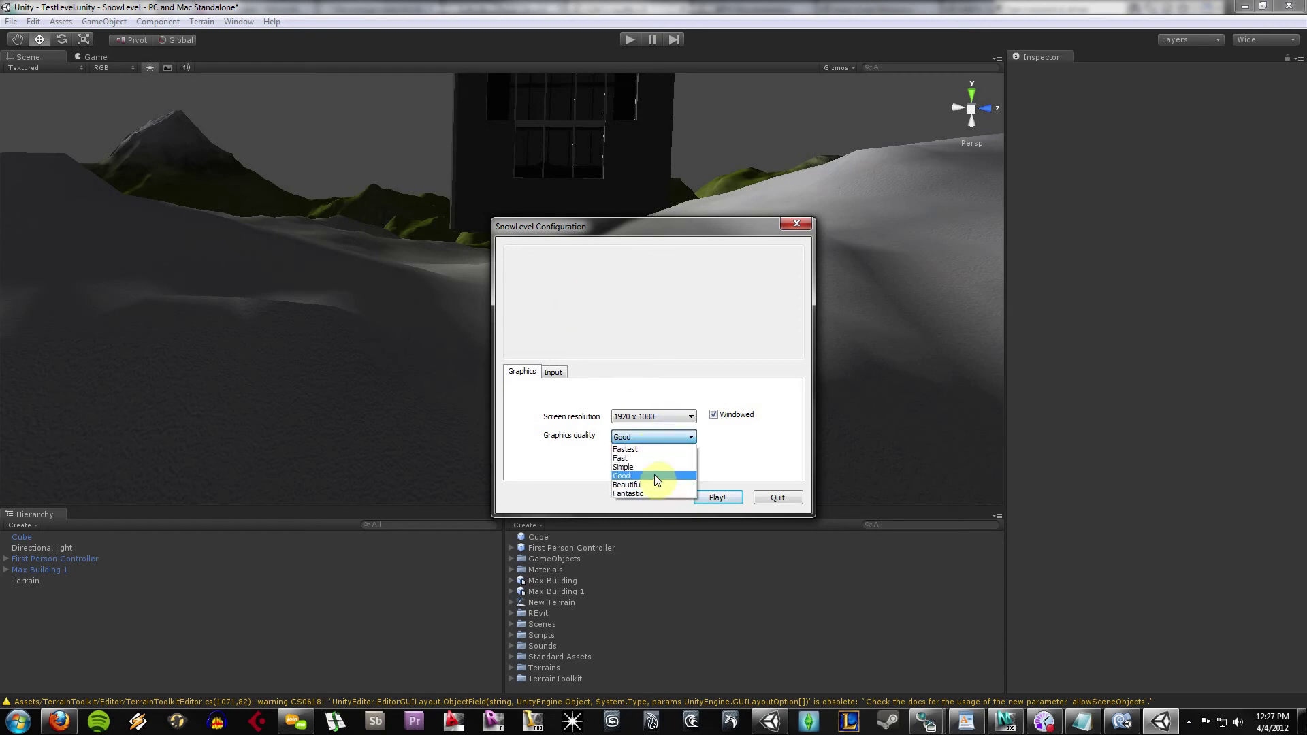
click(653, 493)
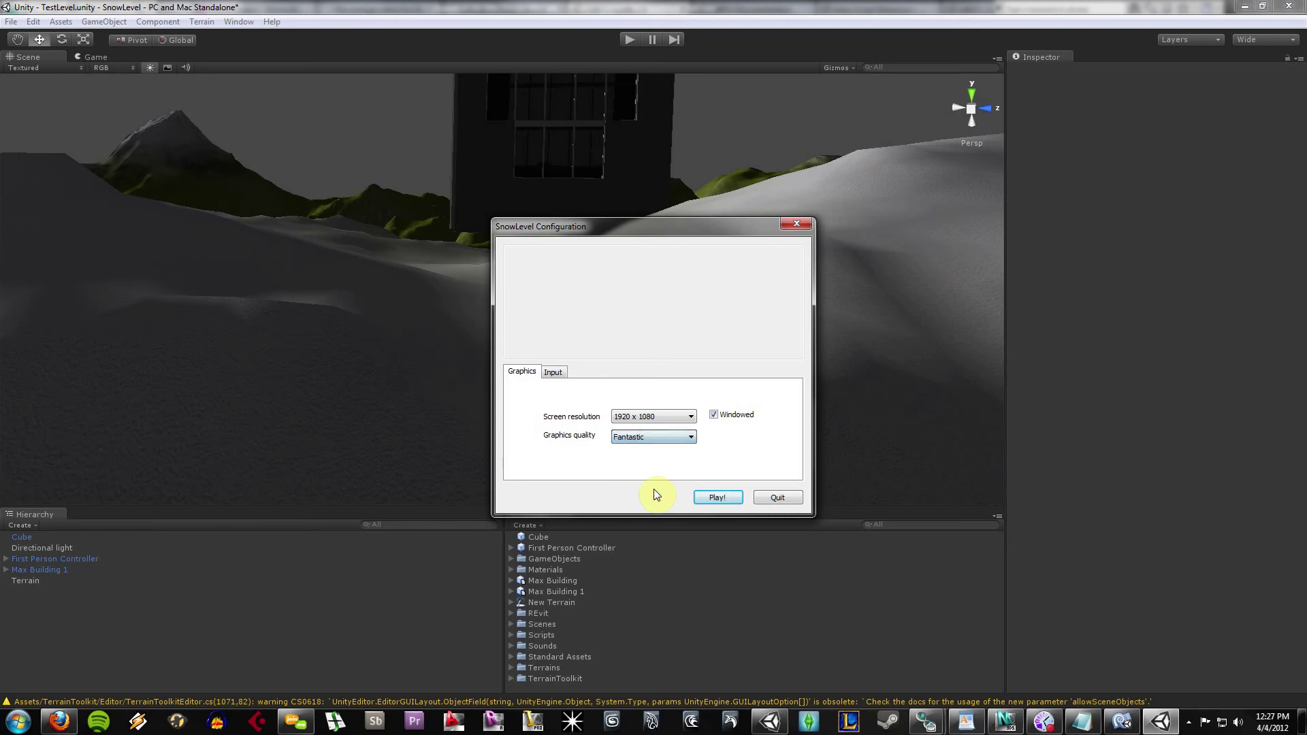
click(717, 497)
Move the game window left, fire fireballs at the box and tower, then quit the game.
drag(945, 6, 374, 8)
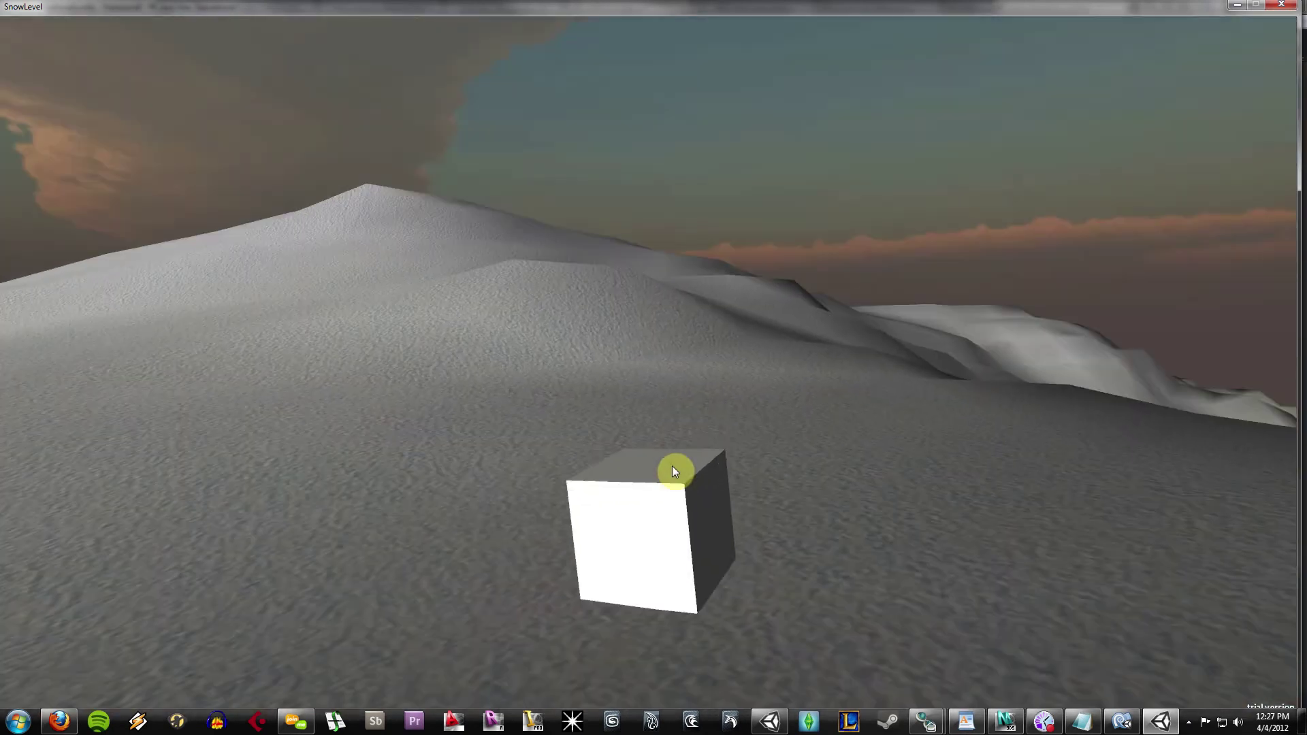
click(672, 465)
click(672, 457)
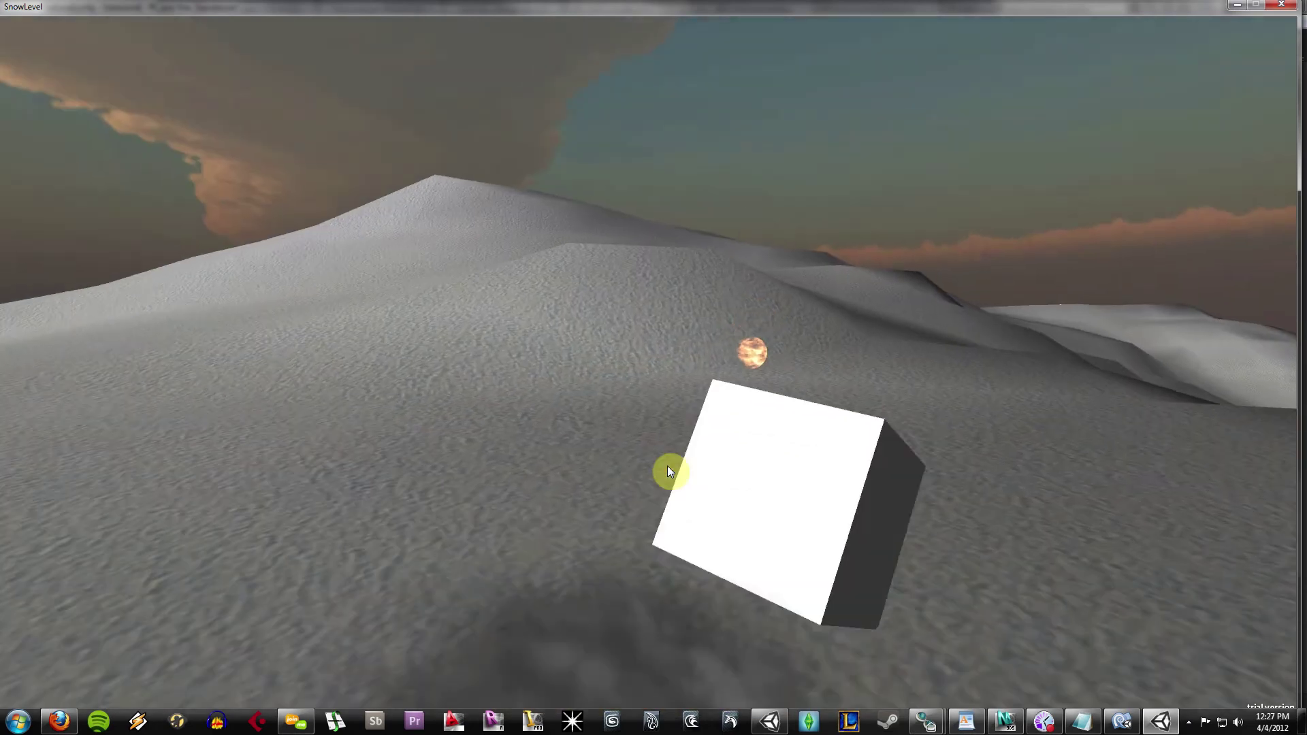
click(655, 465)
click(634, 417)
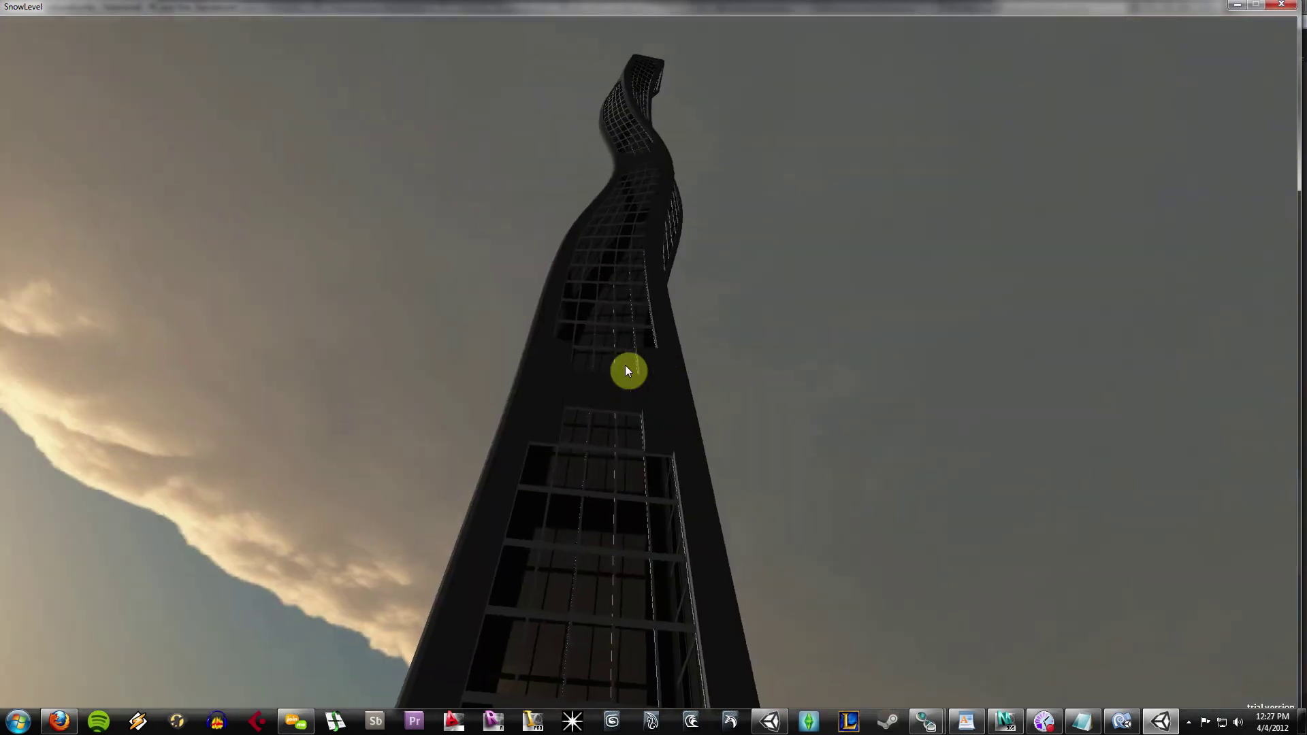
click(625, 365)
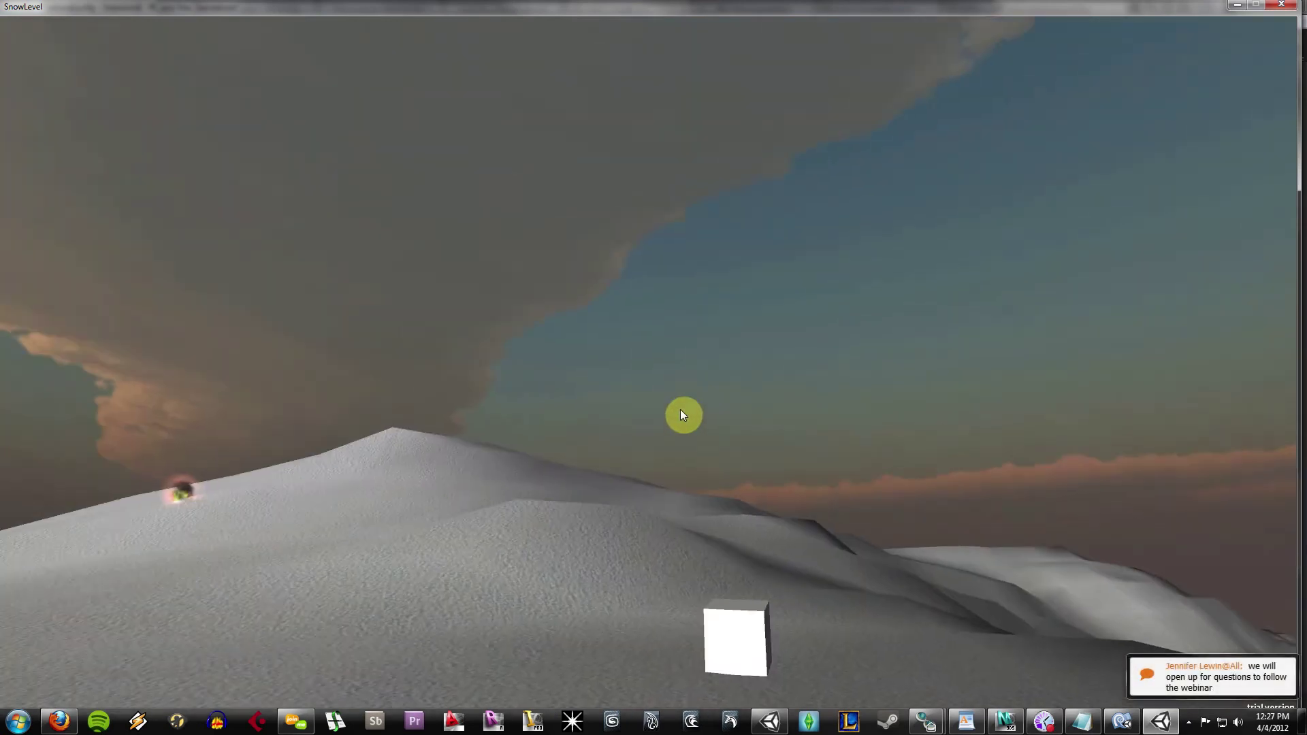
click(681, 419)
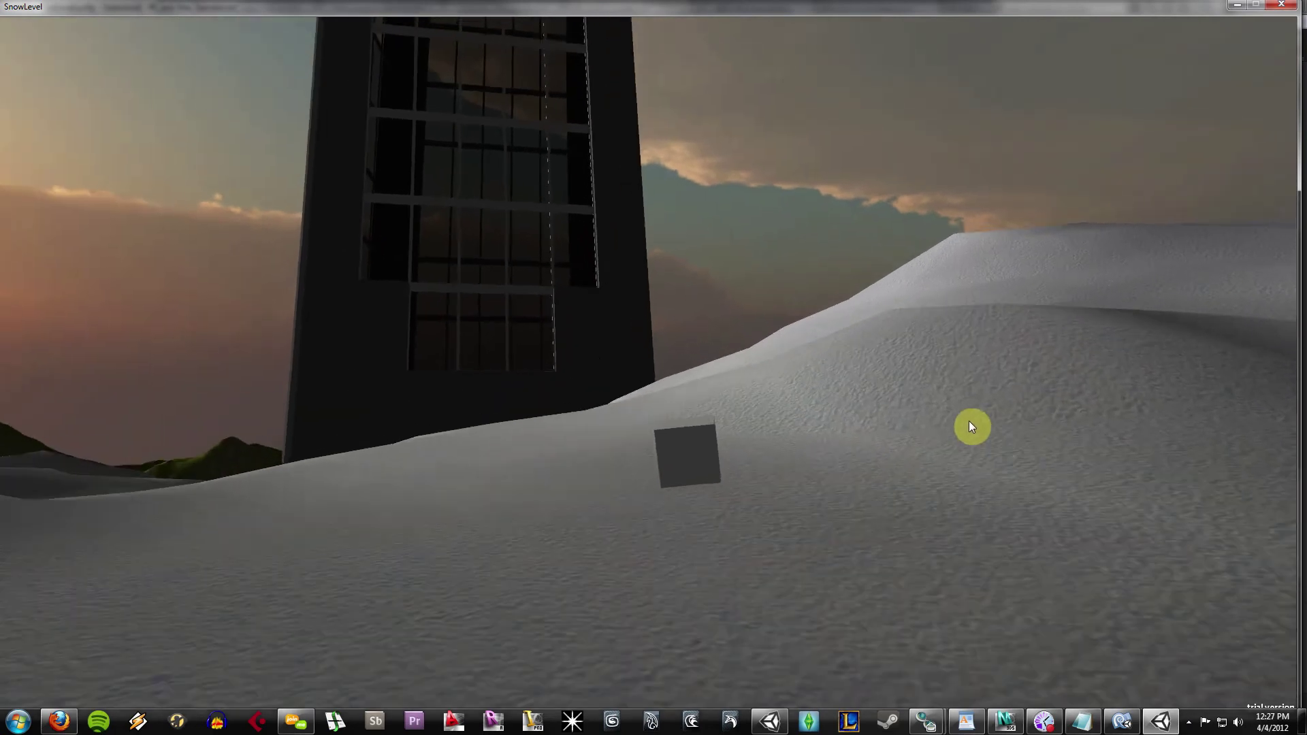
click(972, 421)
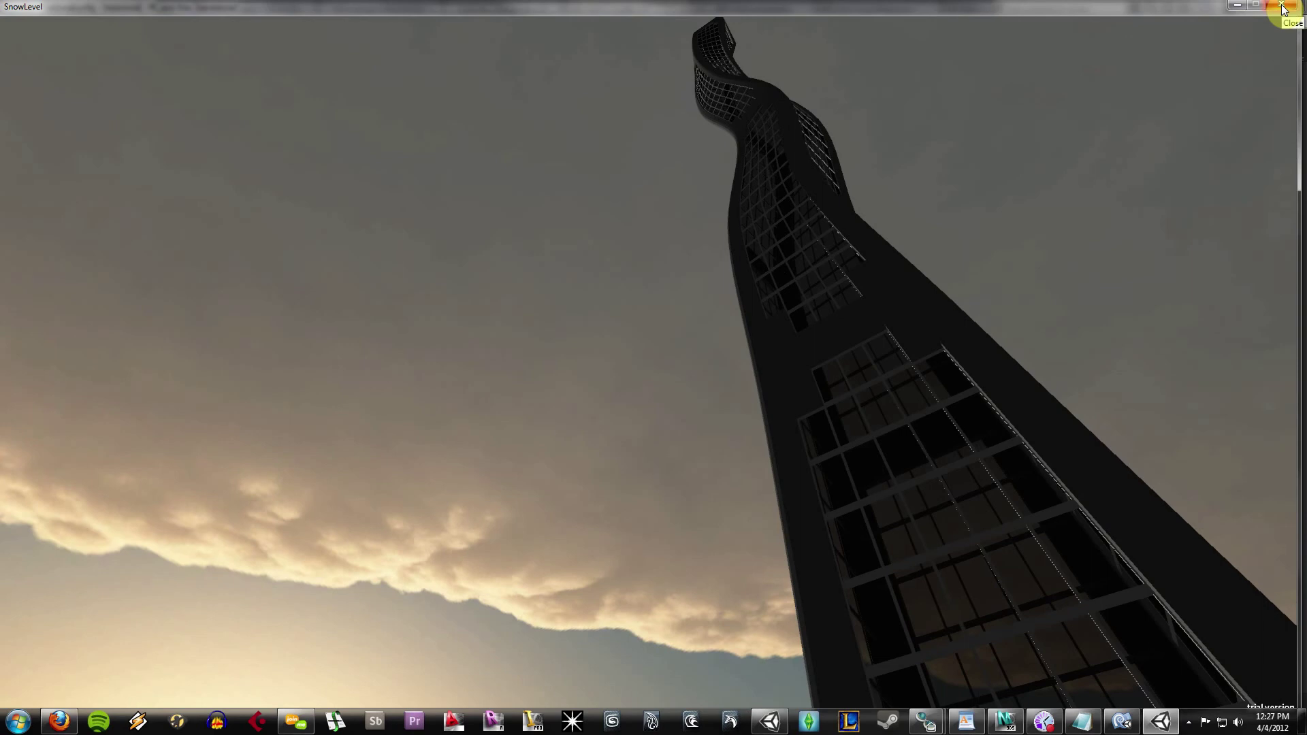
click(1282, 7)
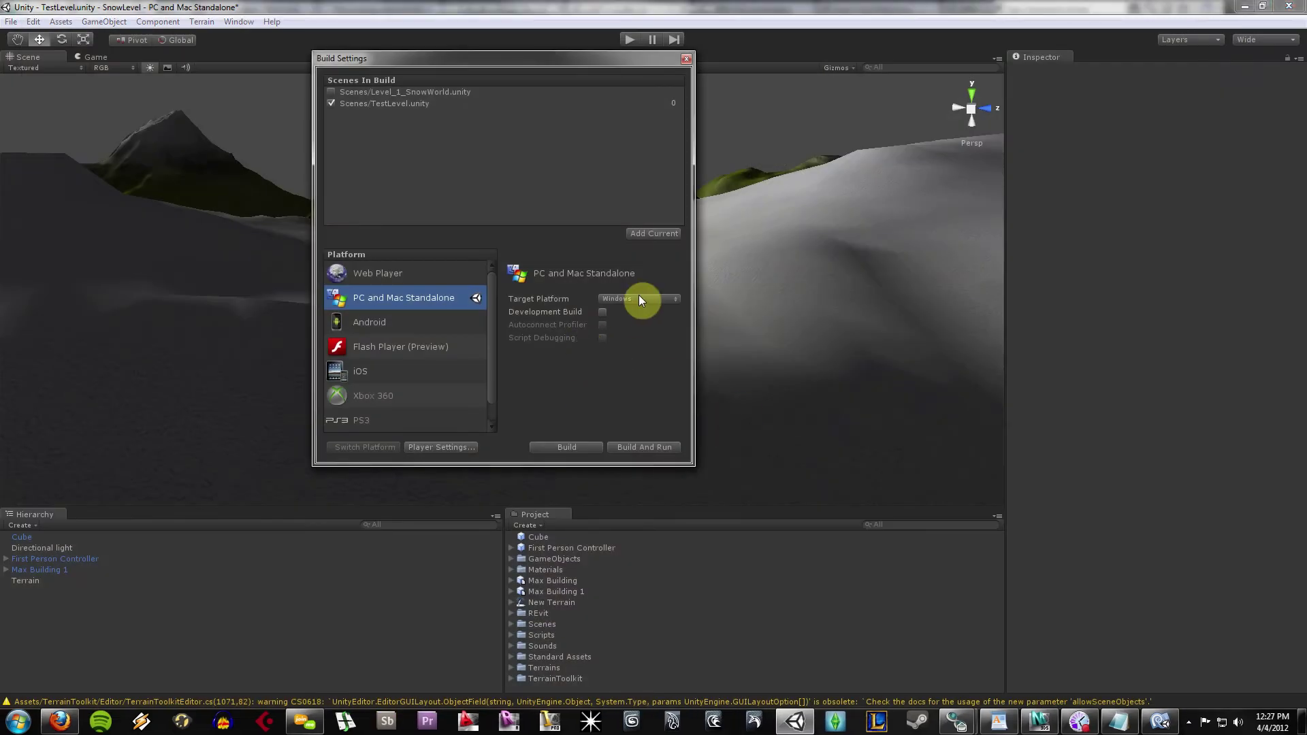
Check the Android and iOS build options, then close Build Settings.
click(449, 323)
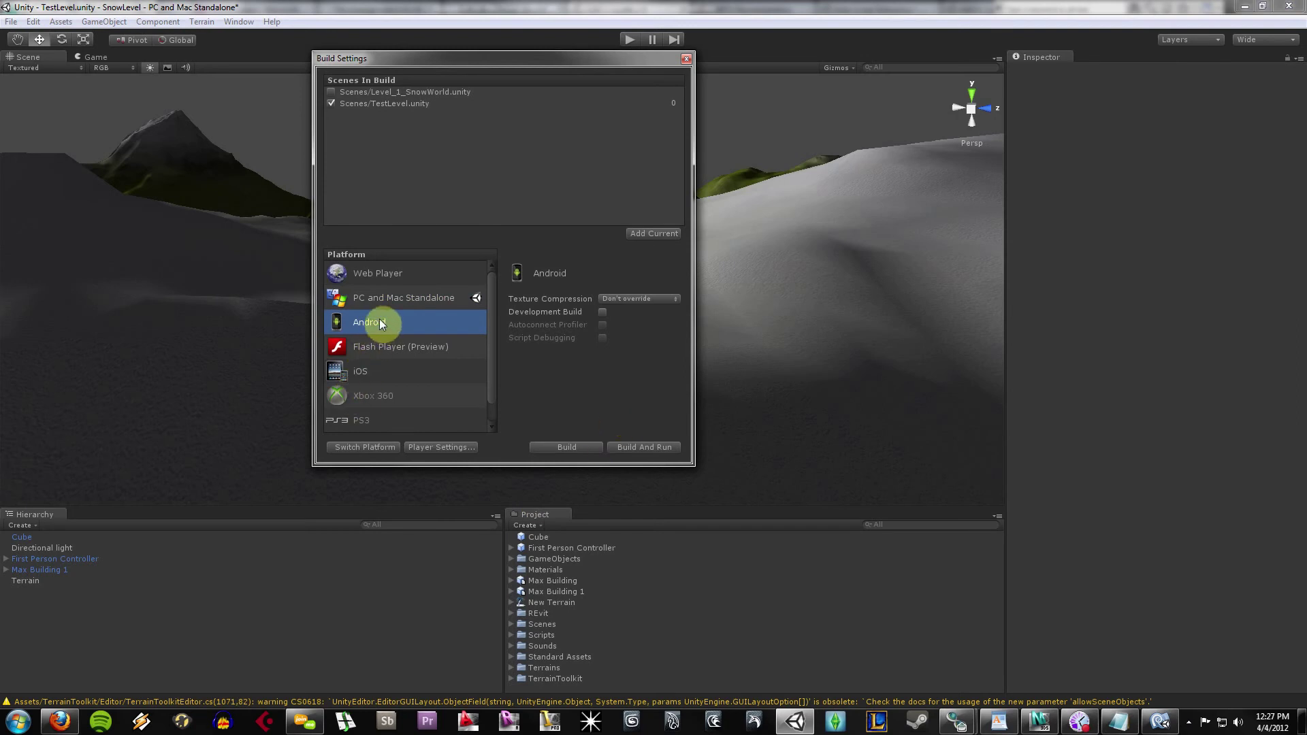
click(385, 369)
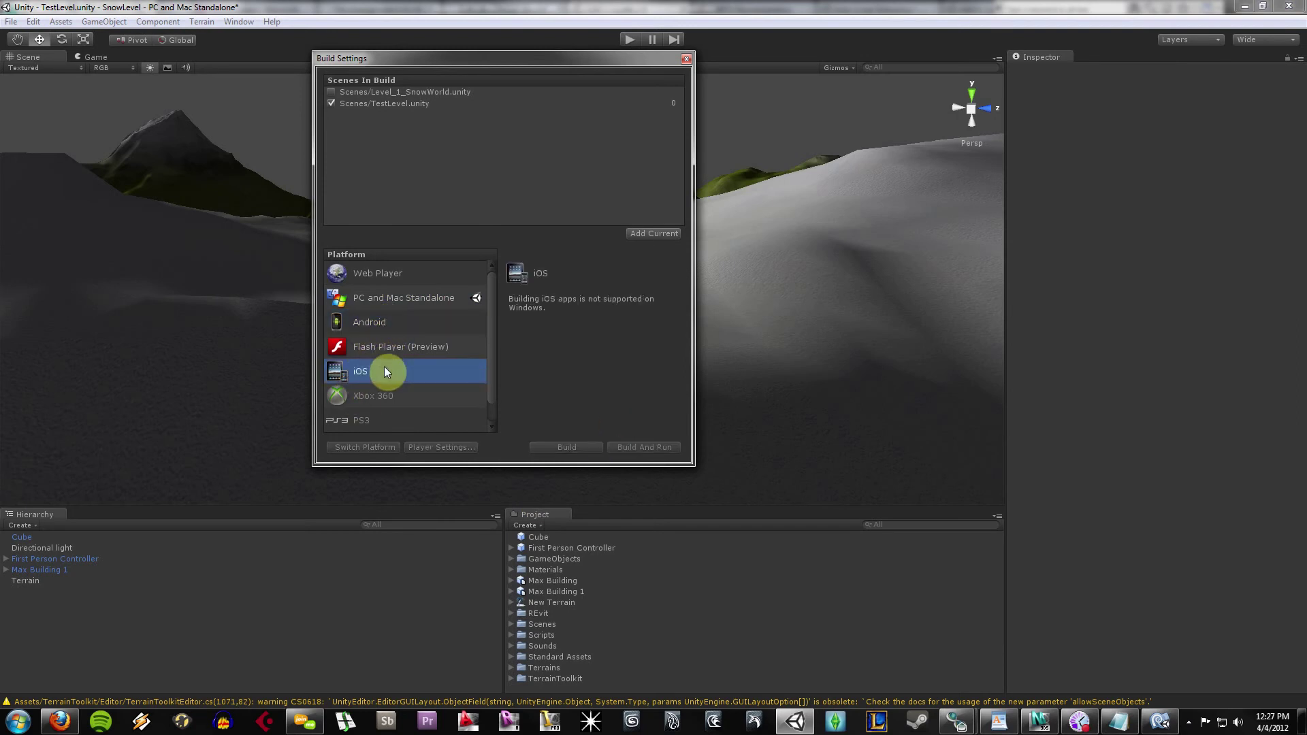
click(406, 325)
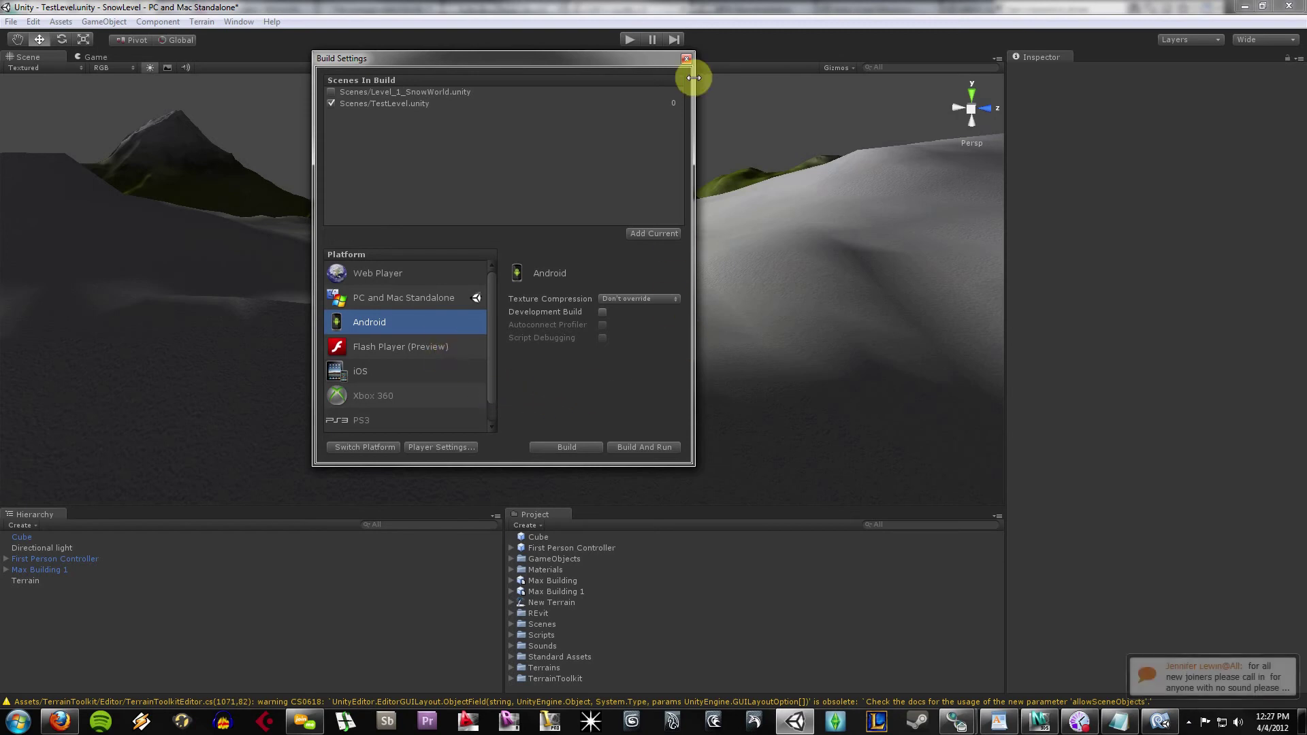
click(687, 58)
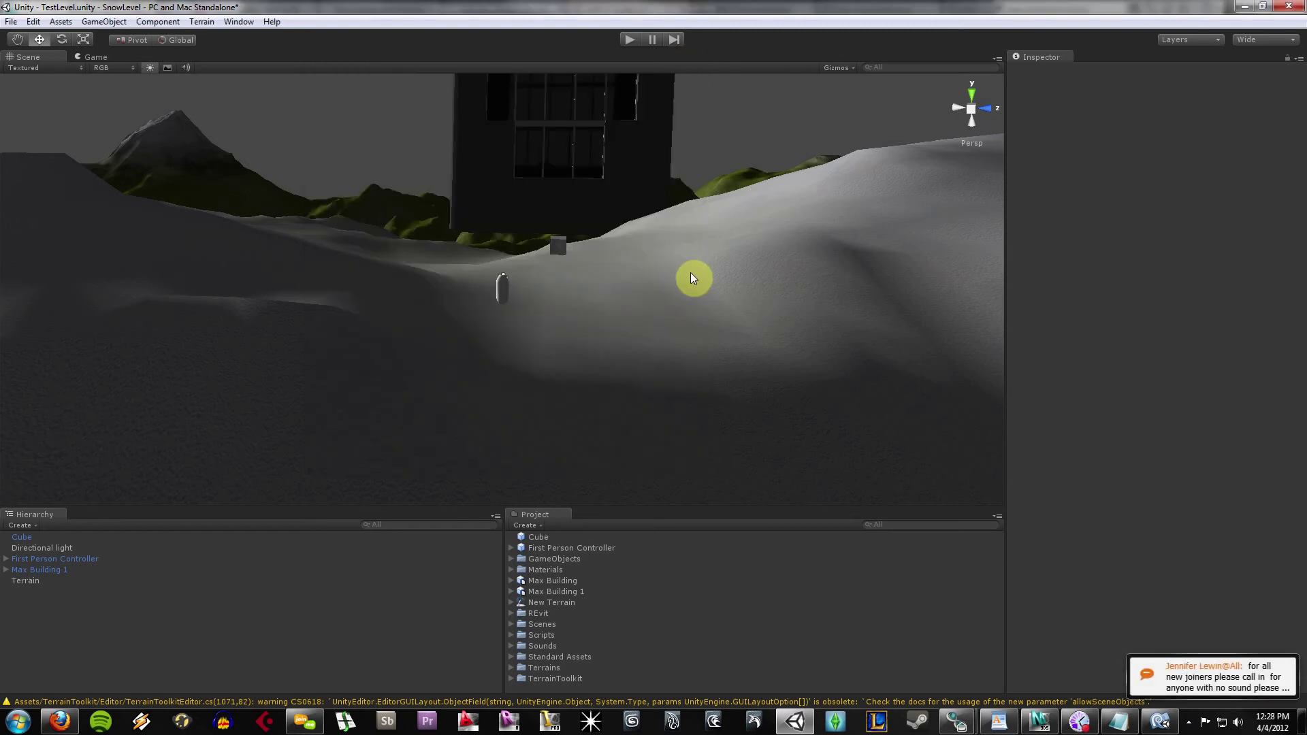
Select and deselect the terrain, then pan to reposition the tower and capsule in view.
click(626, 349)
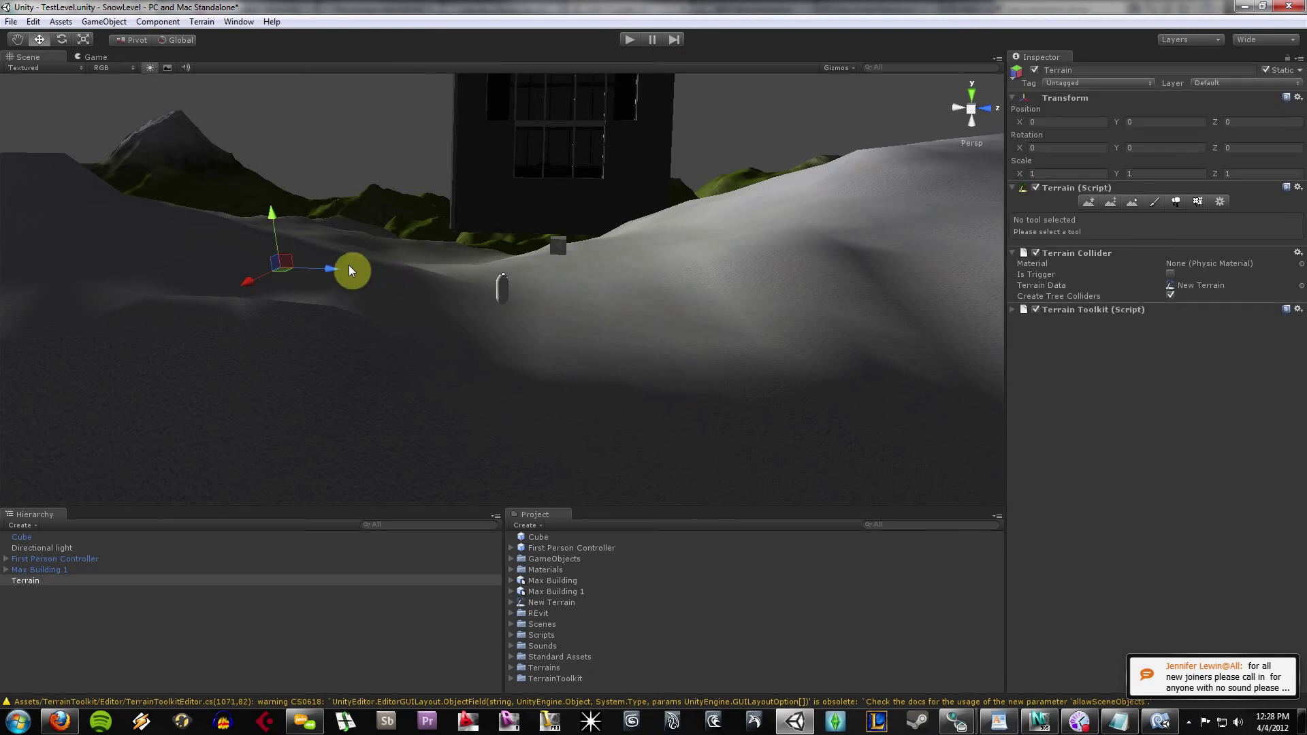
click(332, 167)
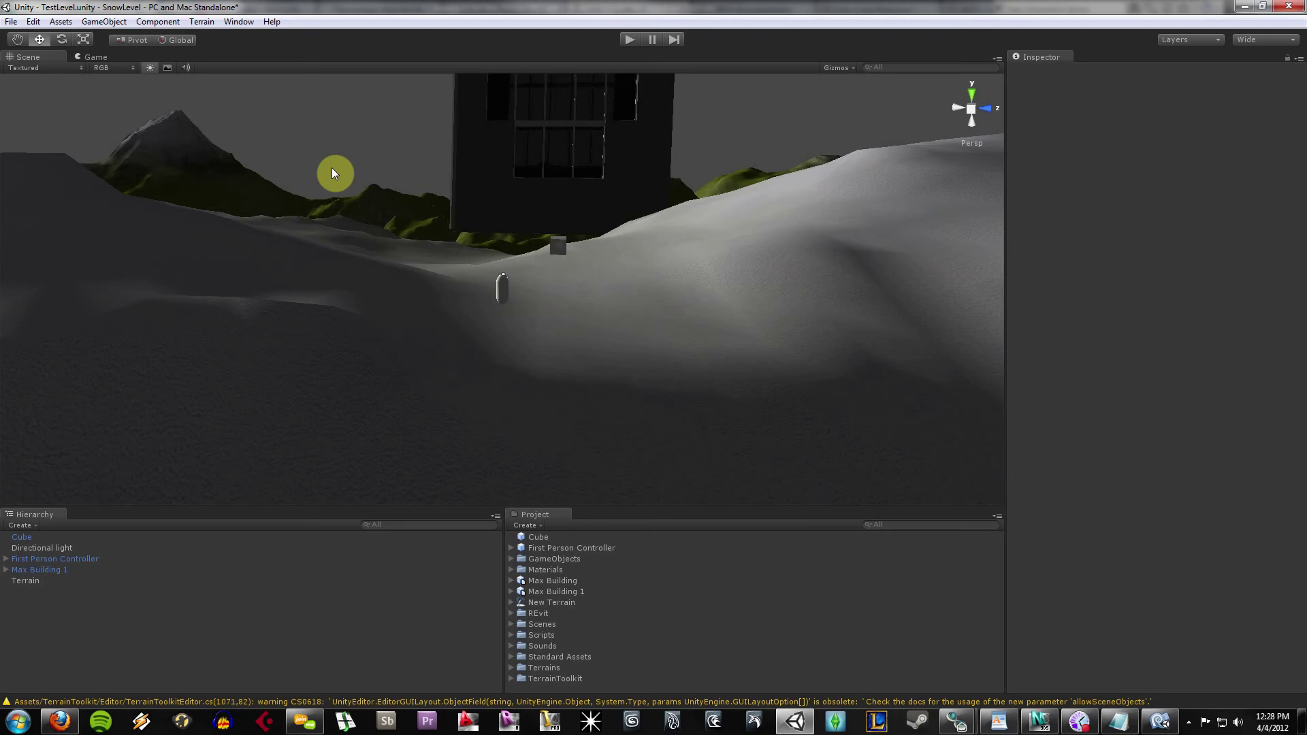
click(191, 132)
click(267, 128)
middle_drag(272, 123, 288, 178)
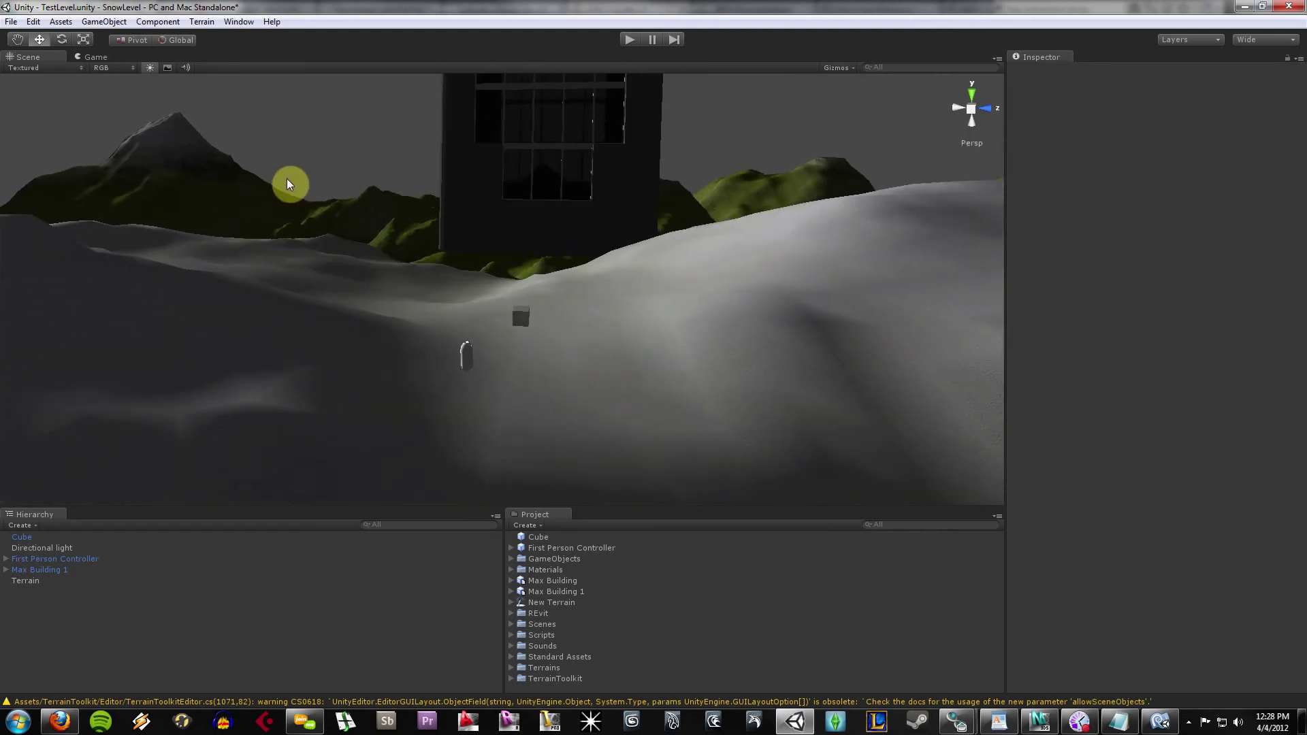
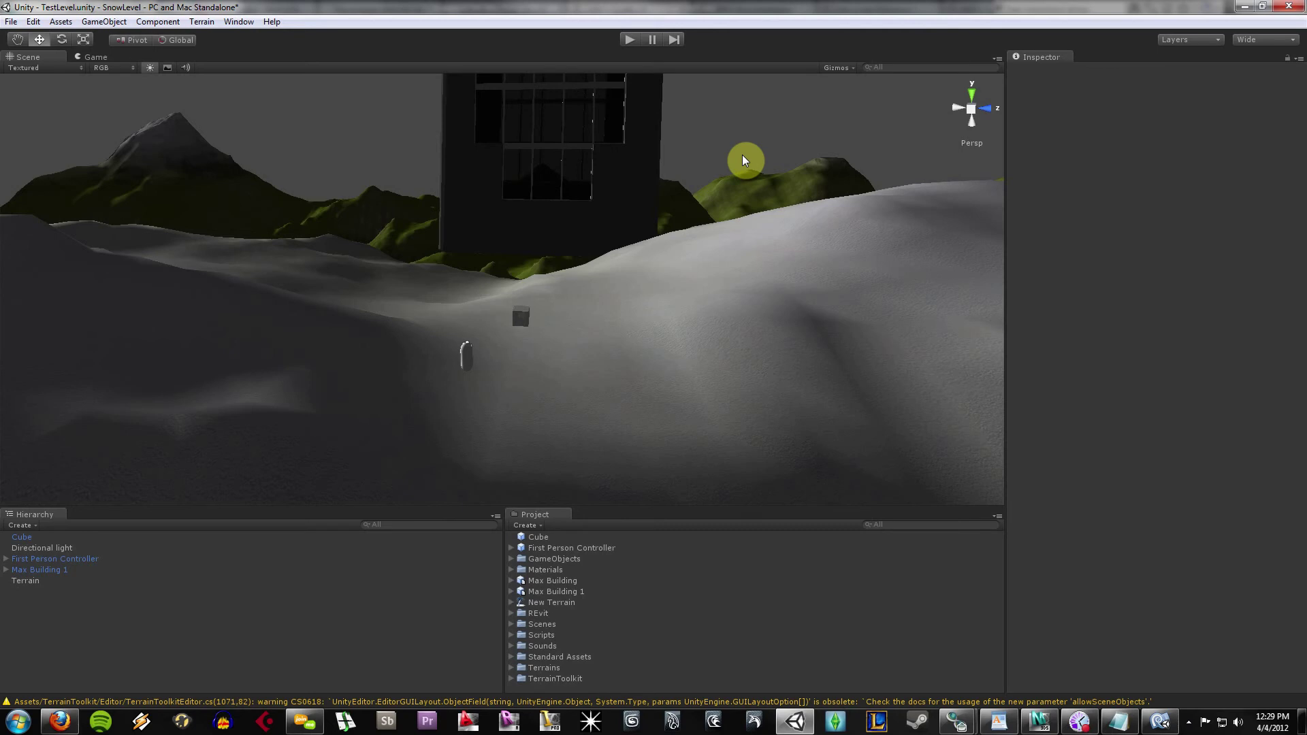
Minimize Unity and 3ds Max and bring up Firefox's 'UNITY: Documentation' page.
click(1246, 6)
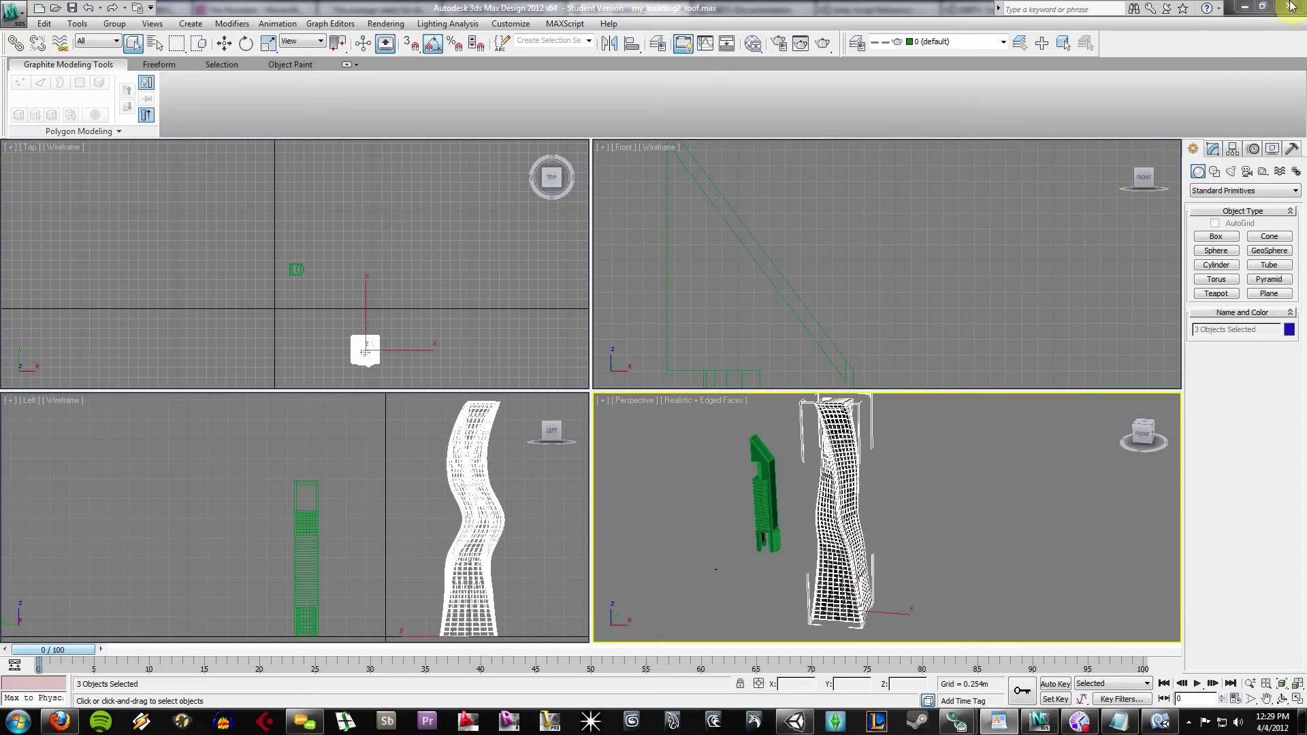
click(1245, 6)
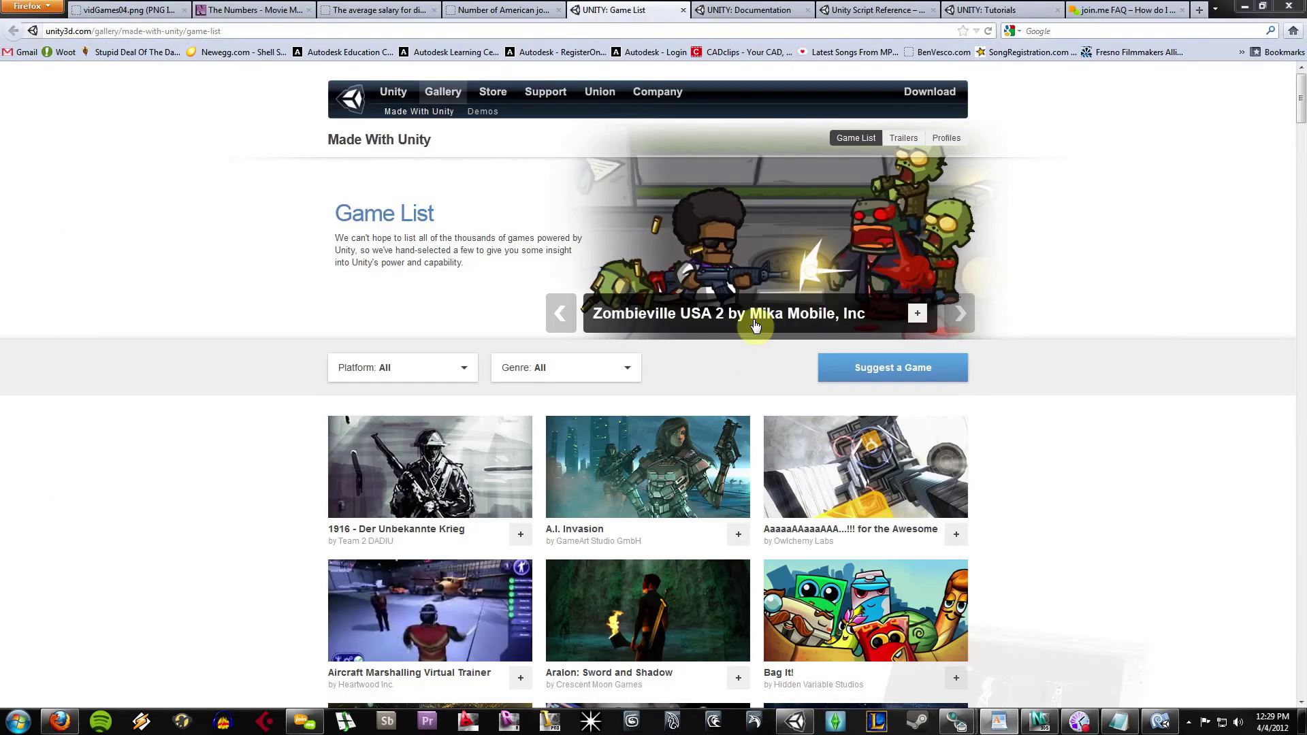
click(712, 6)
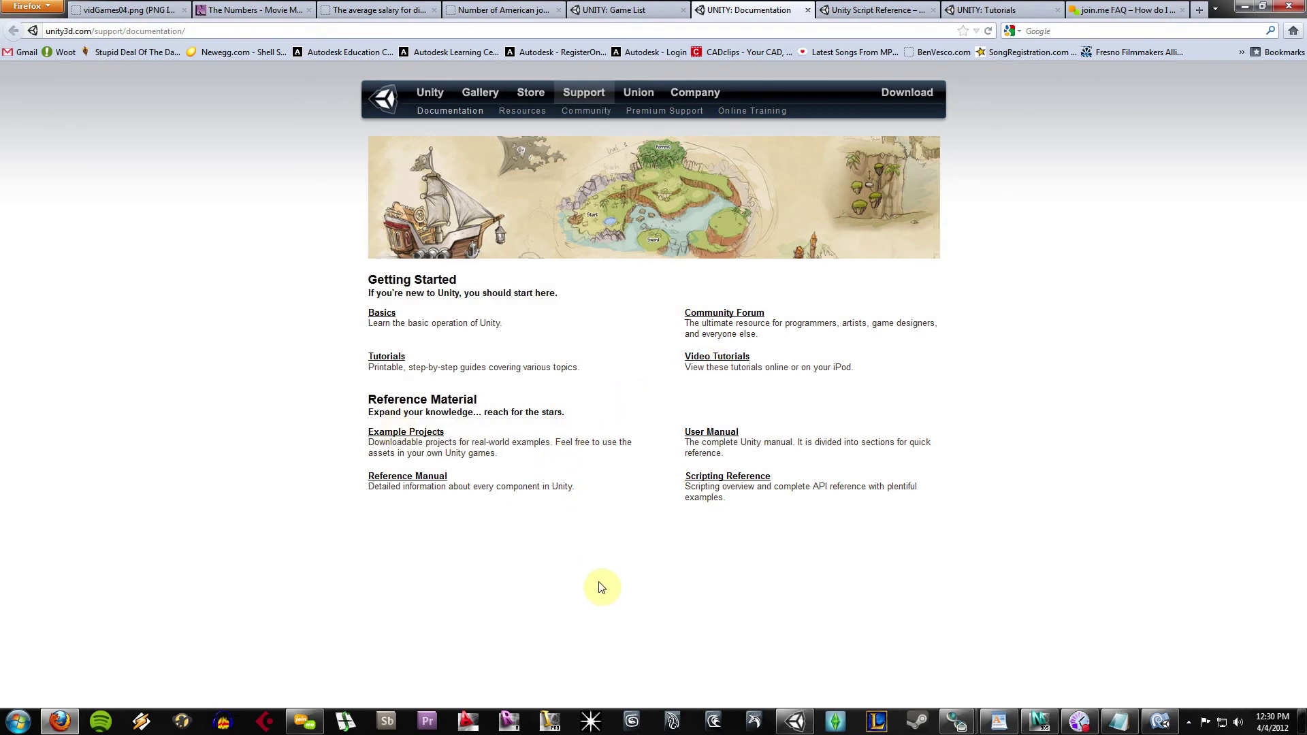
Open the Unity Script Reference tab and highlight the Scripting Overview text.
click(825, 10)
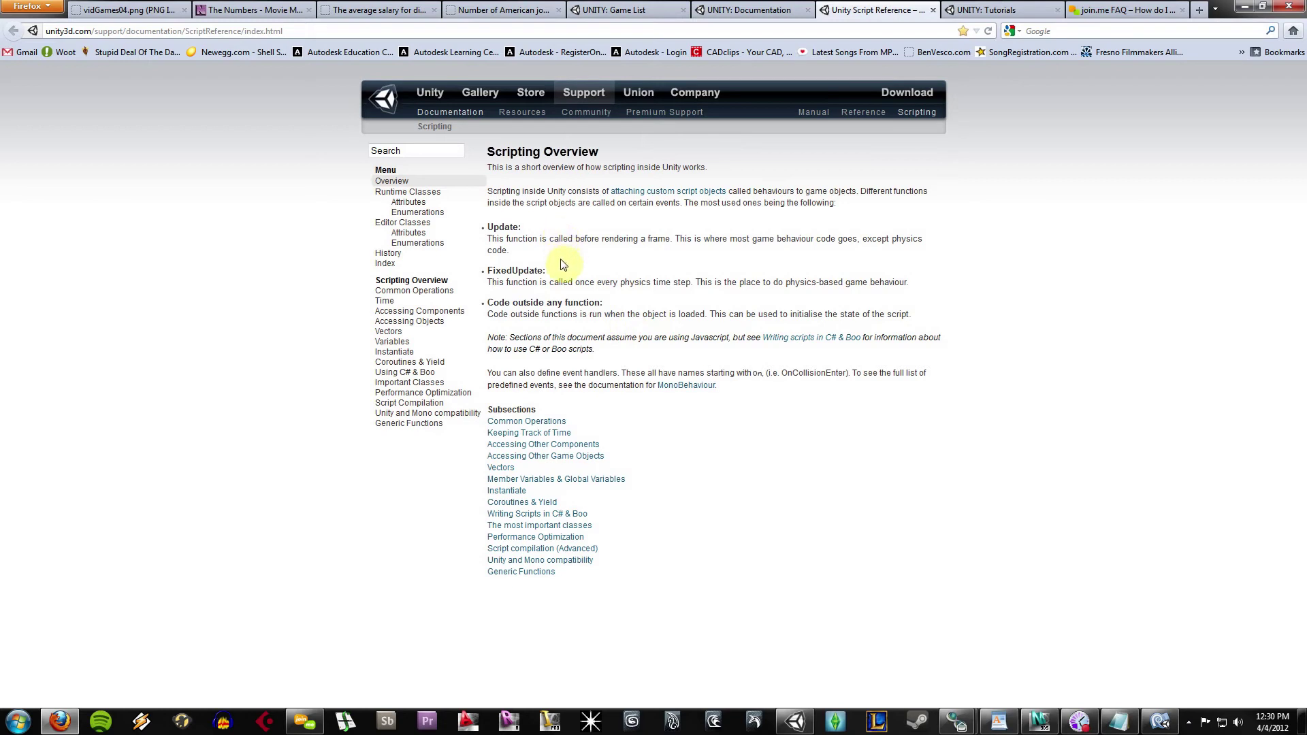
double_click(544, 152)
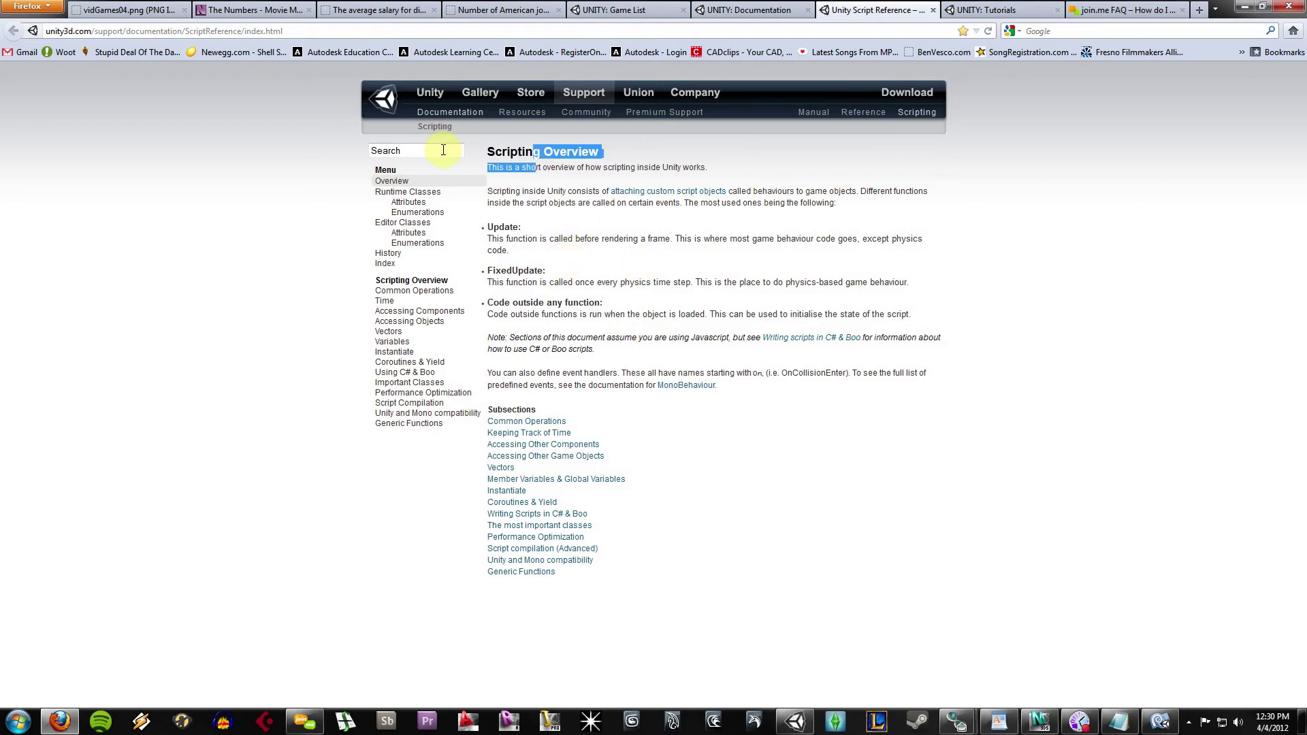
click(396, 151)
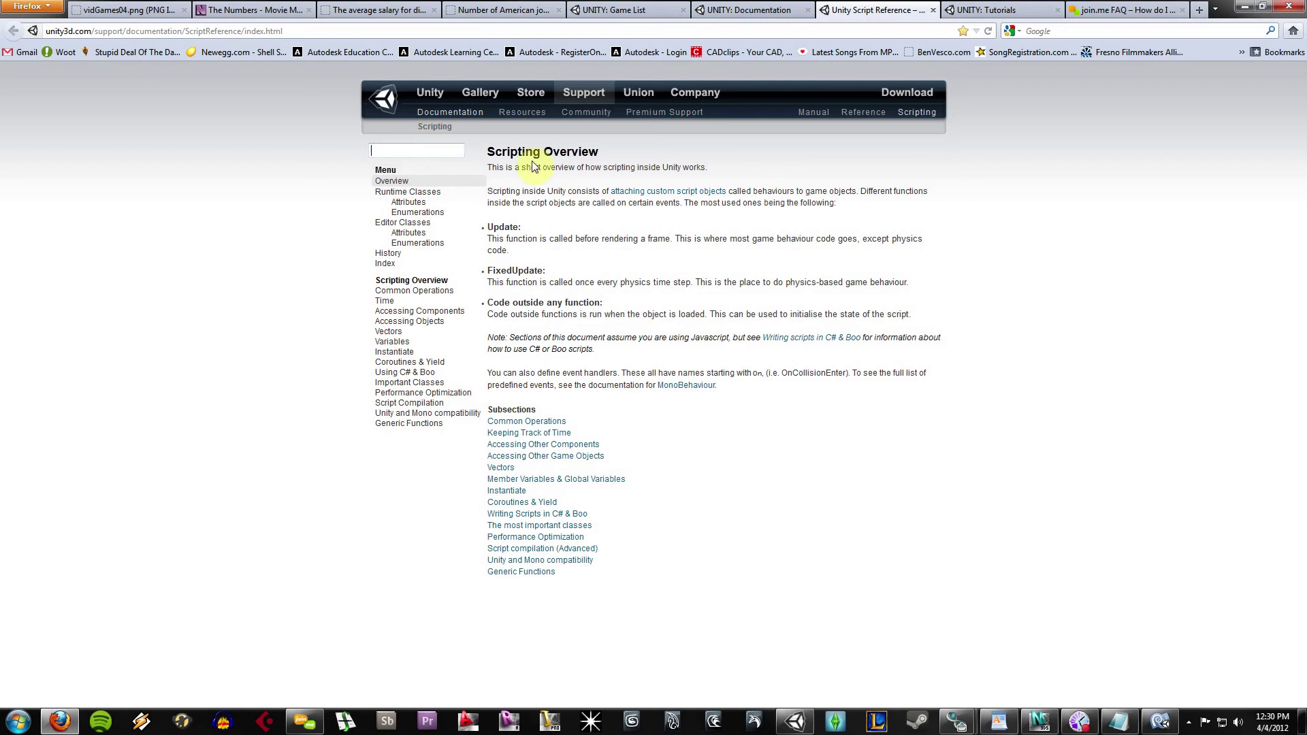
drag(487, 152, 606, 231)
click(606, 235)
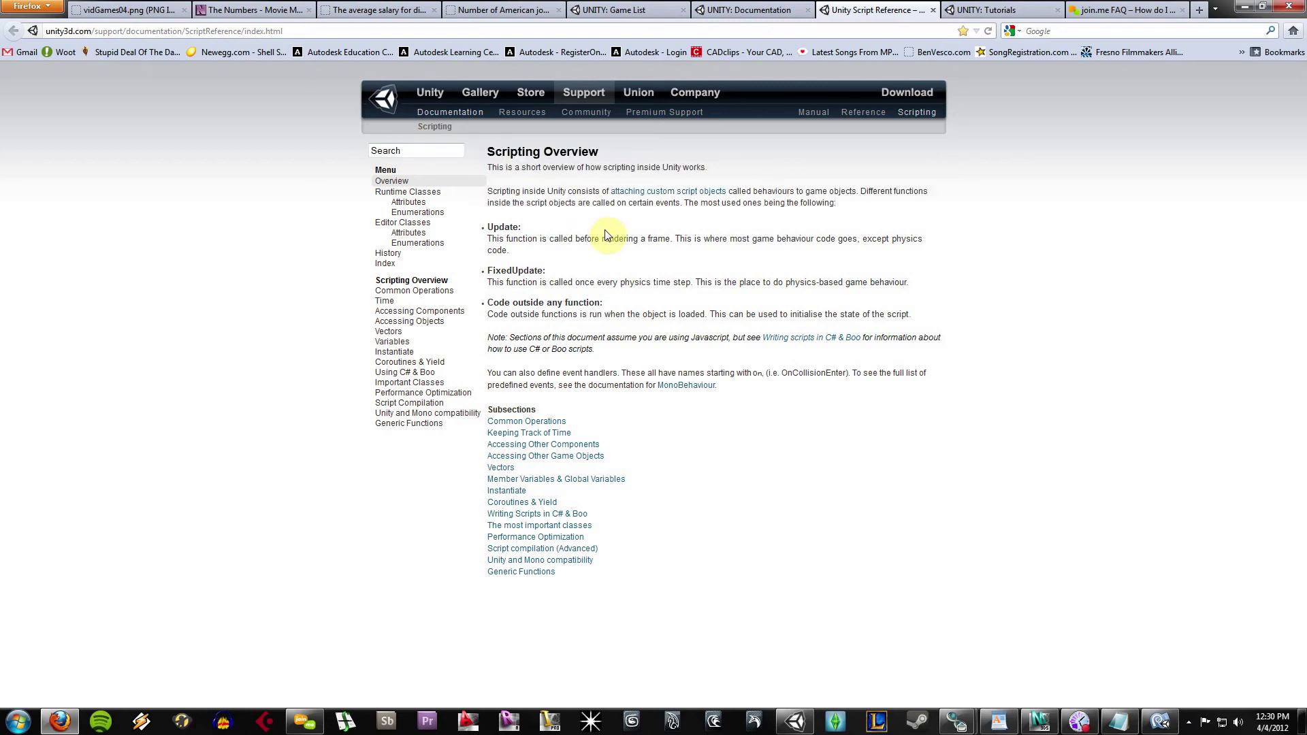
Bring MonoDevelop's Projectile.js forward, place the cursor on line 9, and show the Help menu.
click(1160, 722)
click(586, 202)
click(460, 55)
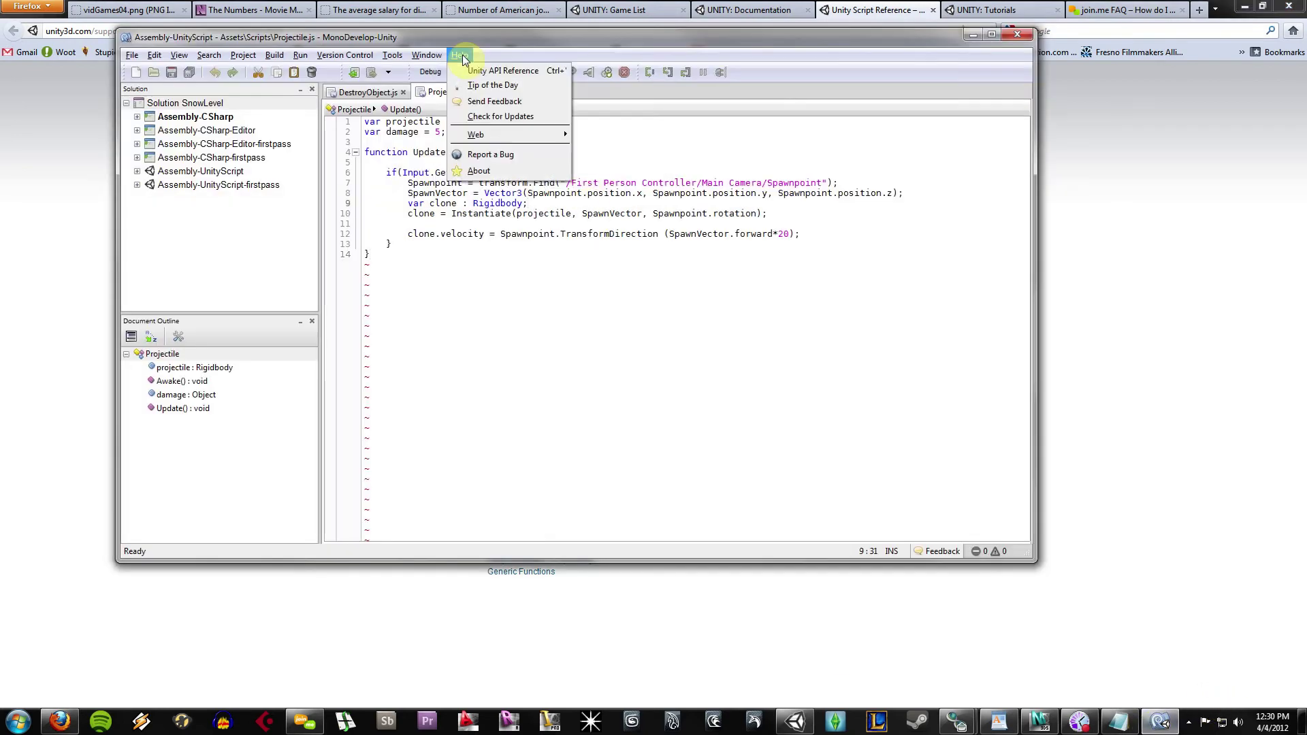
Dismiss MonoDevelop's Help menu, select Rigidbody on line 9, and minimize MonoDevelop.
click(507, 71)
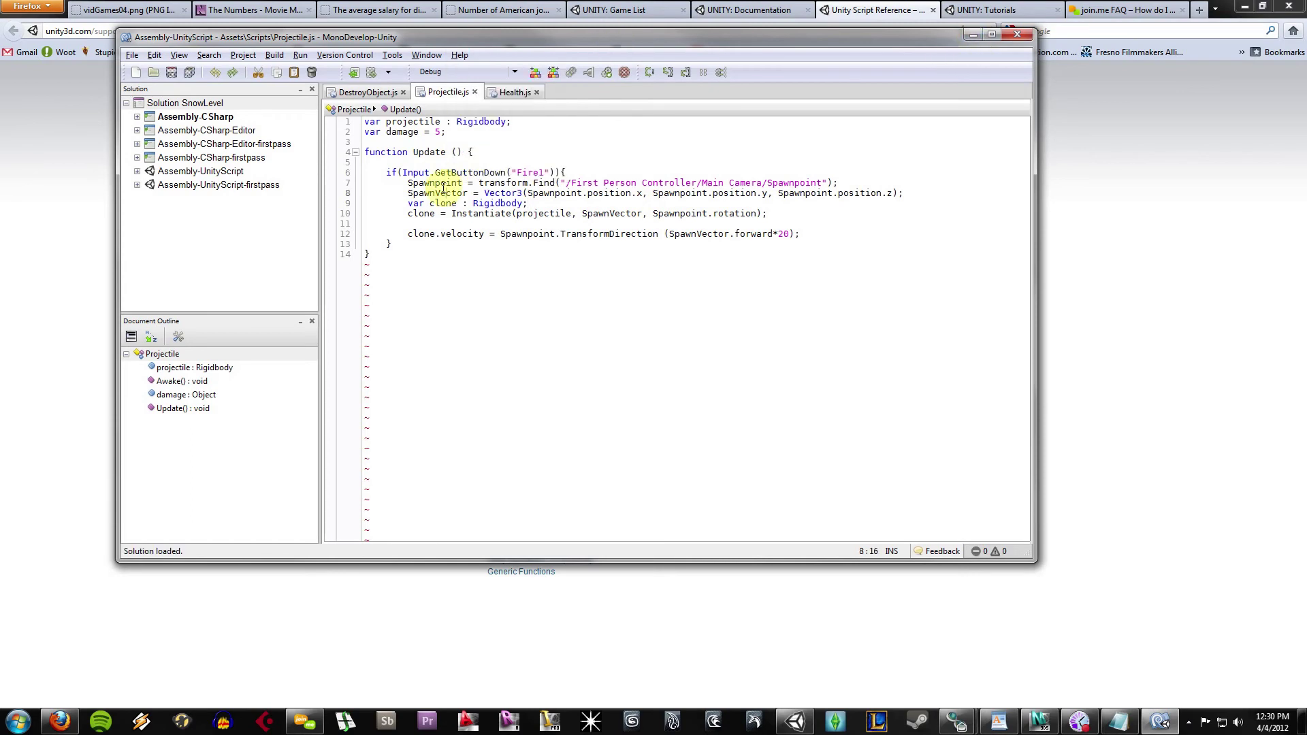
mouse_move(478, 203)
mouse_down()
mouse_move(522, 205)
mouse_move(484, 206)
mouse_up()
click(577, 214)
click(975, 39)
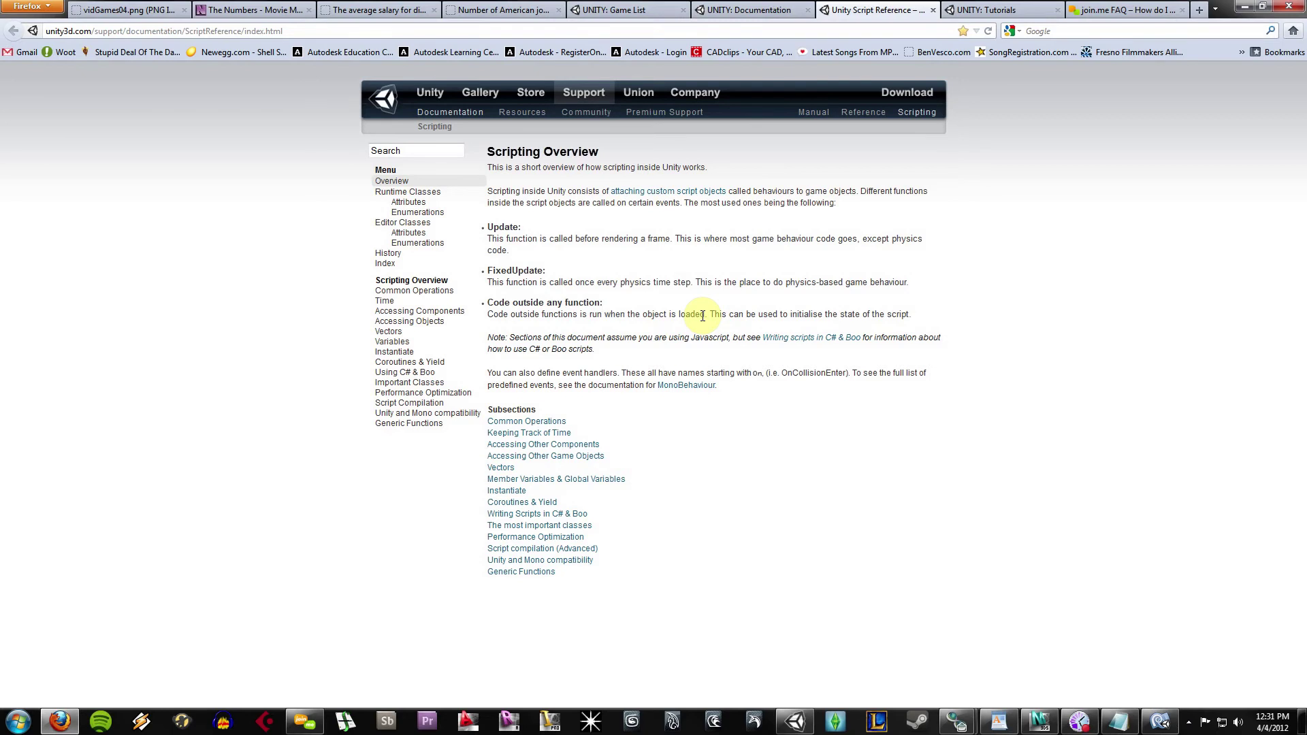
Switch Firefox to the 'UNITY: Tutorials' tab listing Car Tutorial, 3D Platform Game and Penelope.
click(987, 9)
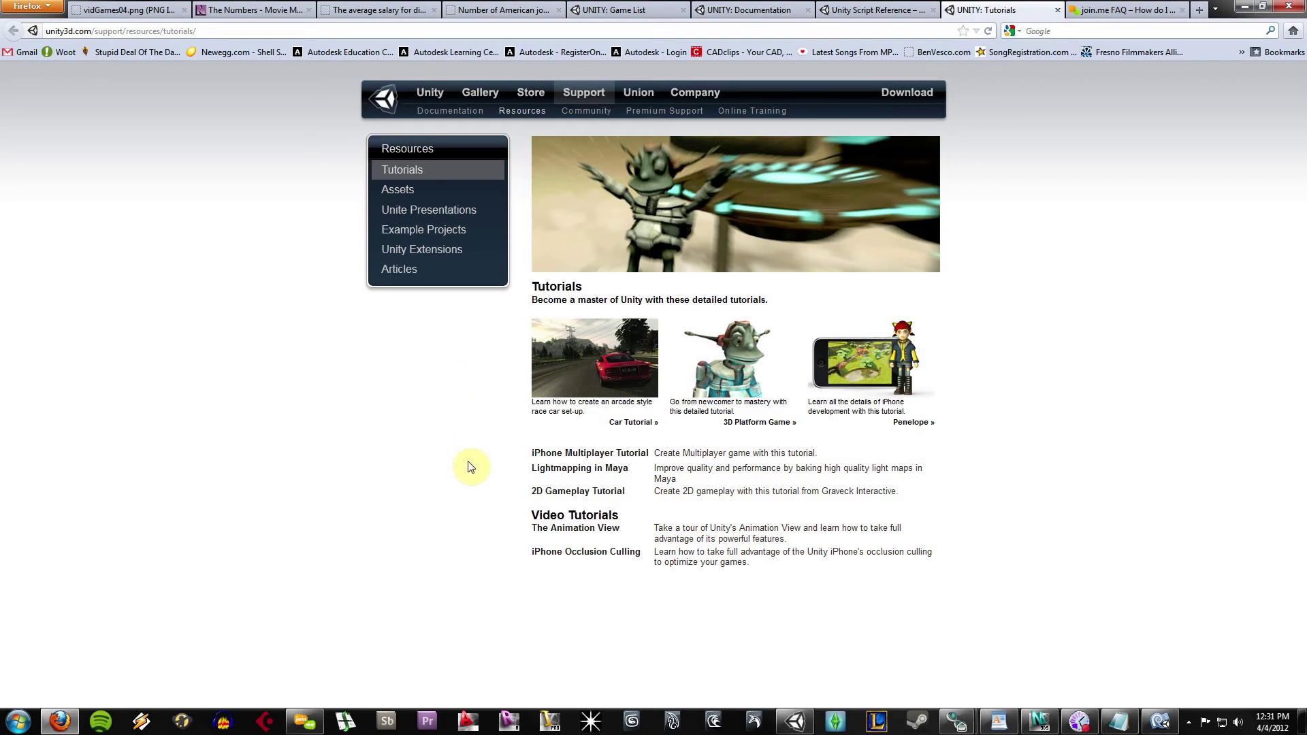
Highlight text on the Tutorials page, then return to the Unity editor from the taskbar.
drag(495, 520, 598, 575)
click(851, 614)
mouse_move(796, 721)
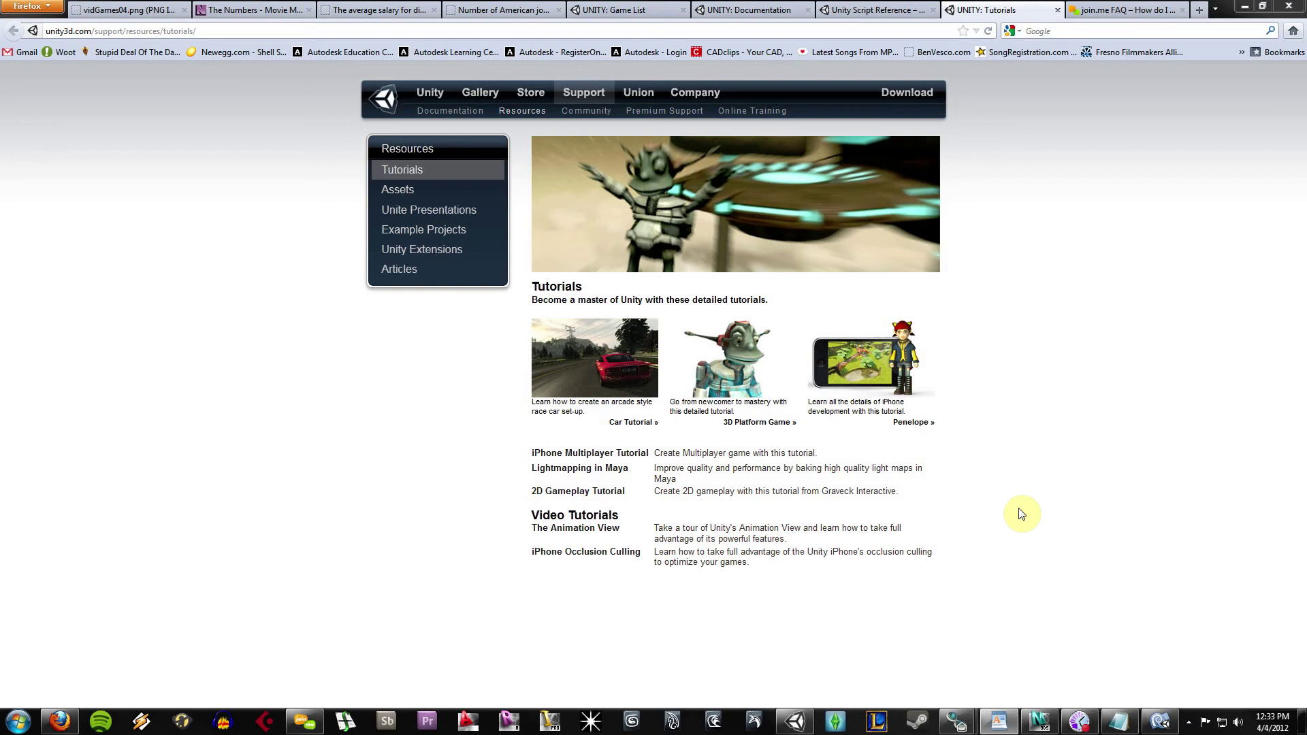
click(795, 722)
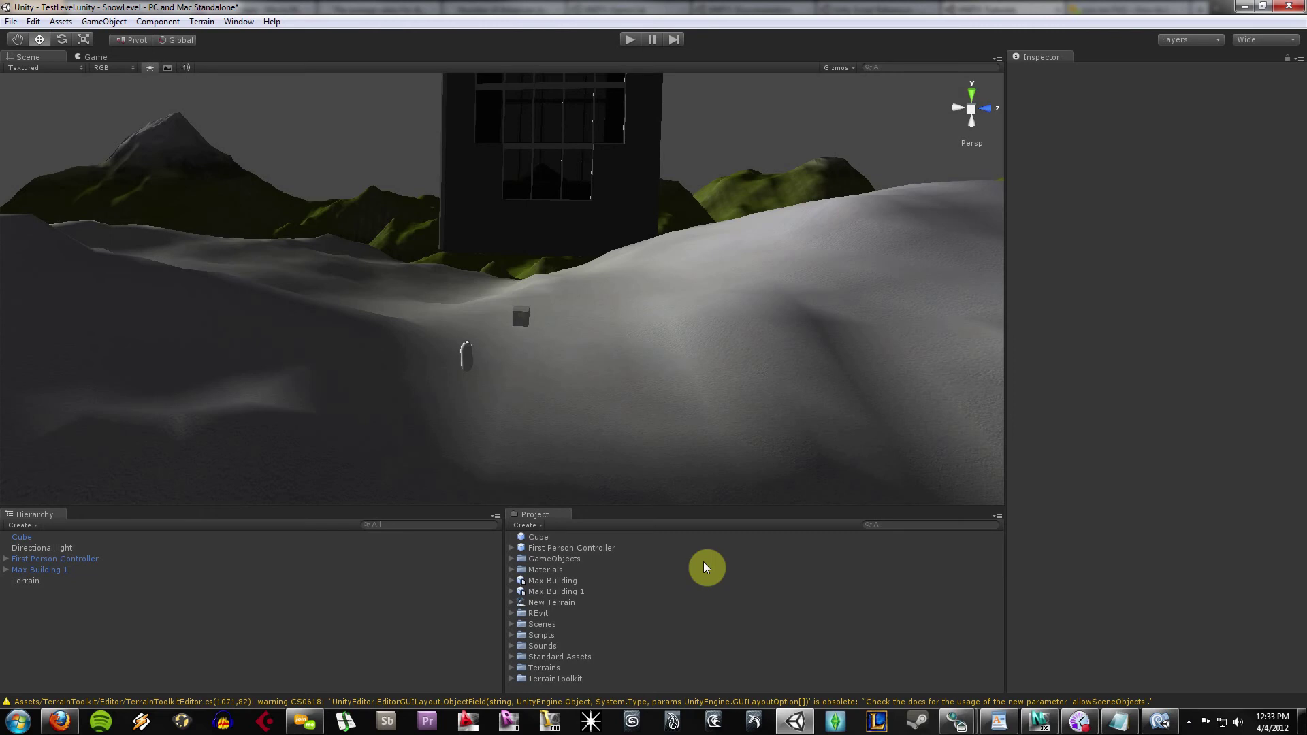
Select the Terrain and pan the Scene view toward the building and mountains.
click(721, 382)
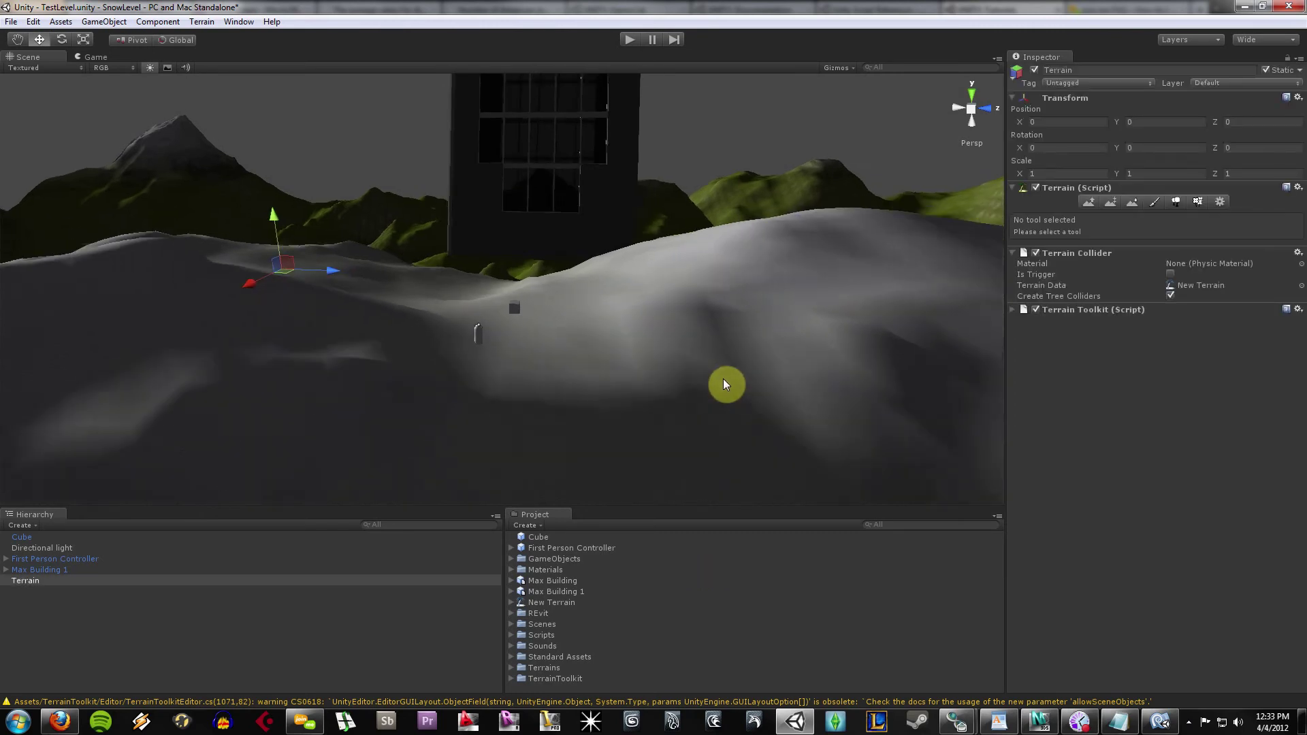
middle_drag(722, 381, 691, 429)
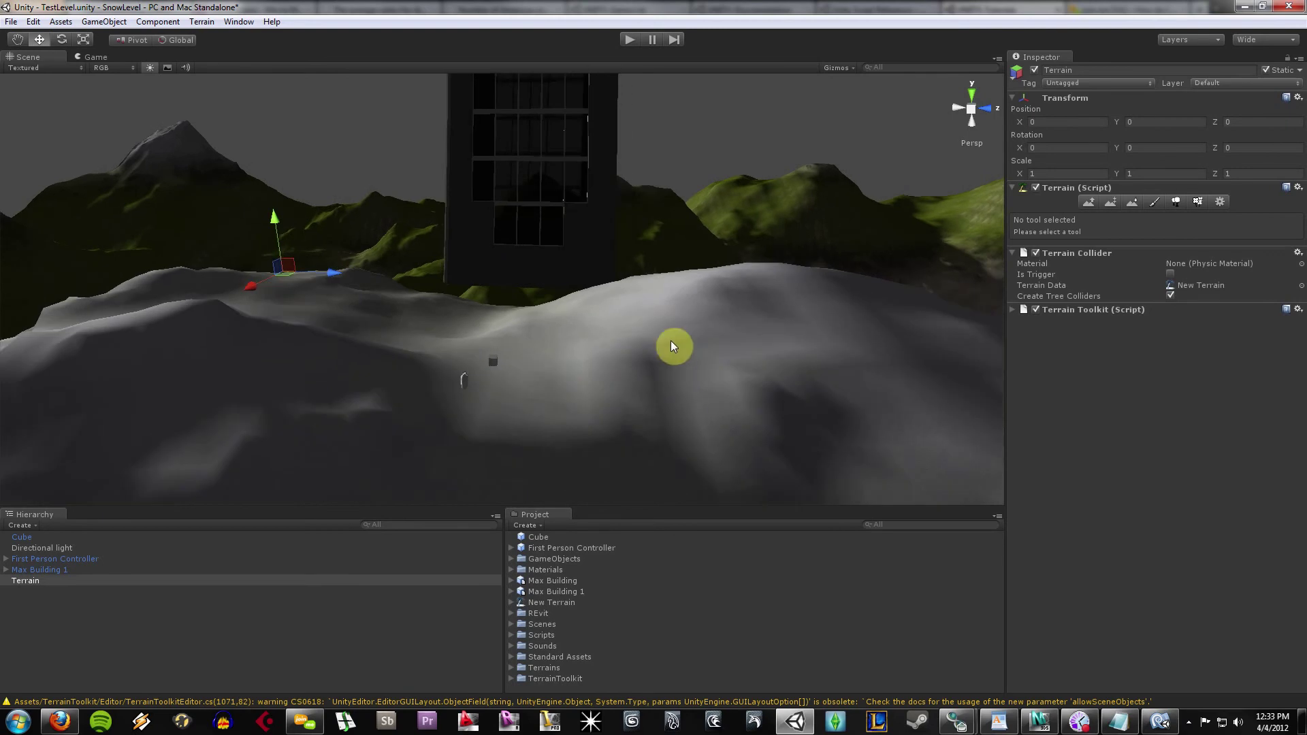
middle_drag(672, 345, 666, 426)
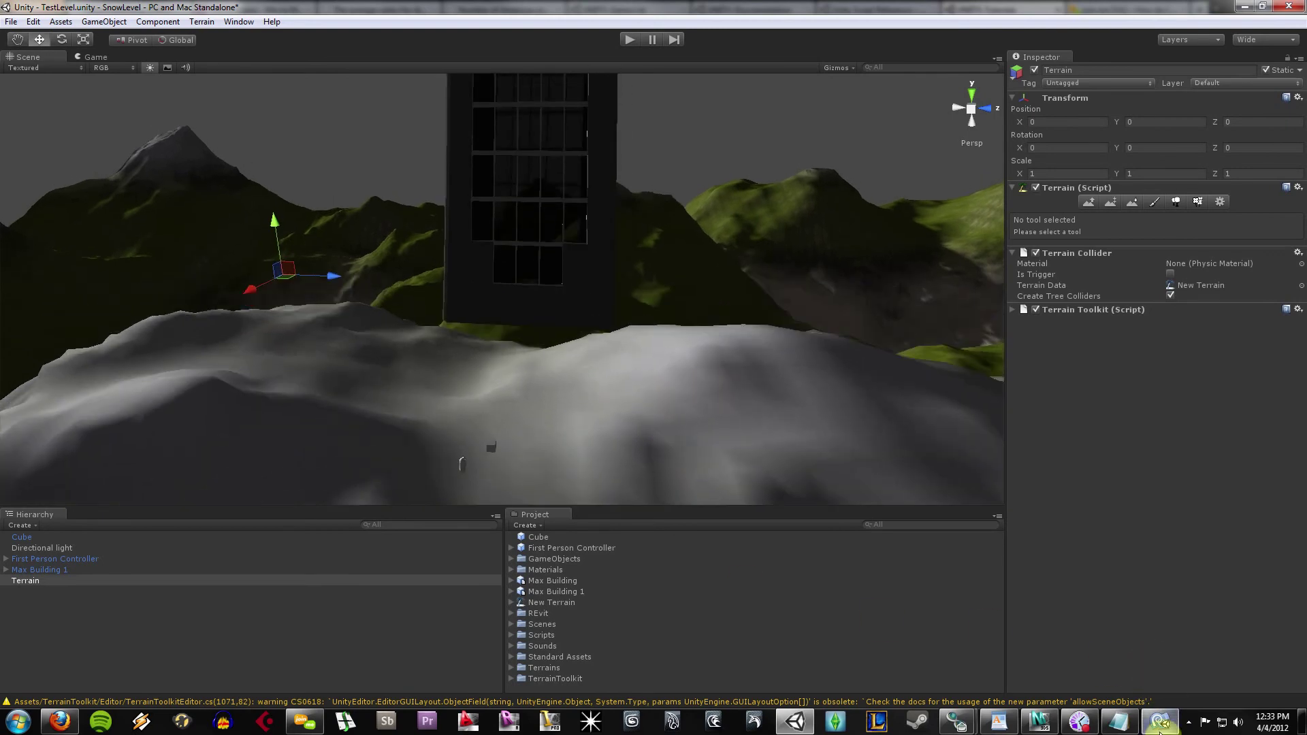
Show the hidden system tray notification icons.
mouse_move(1161, 730)
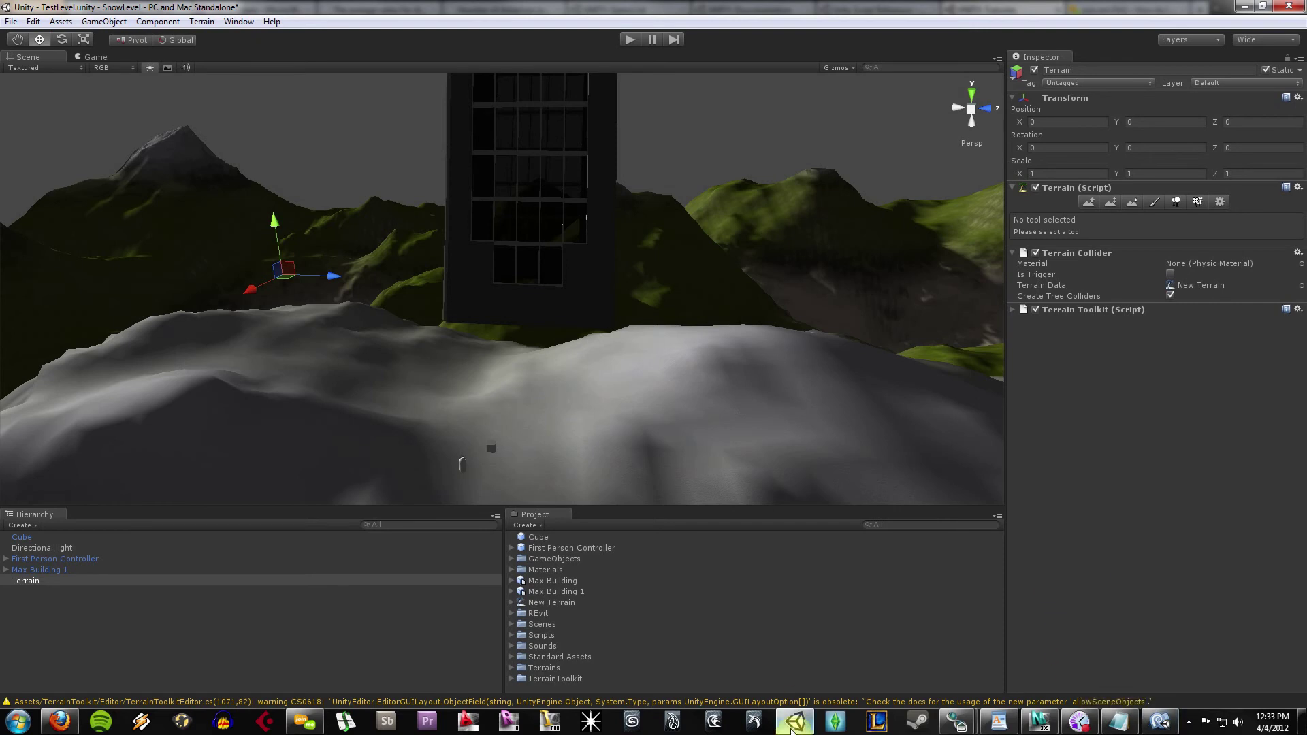
click(1188, 725)
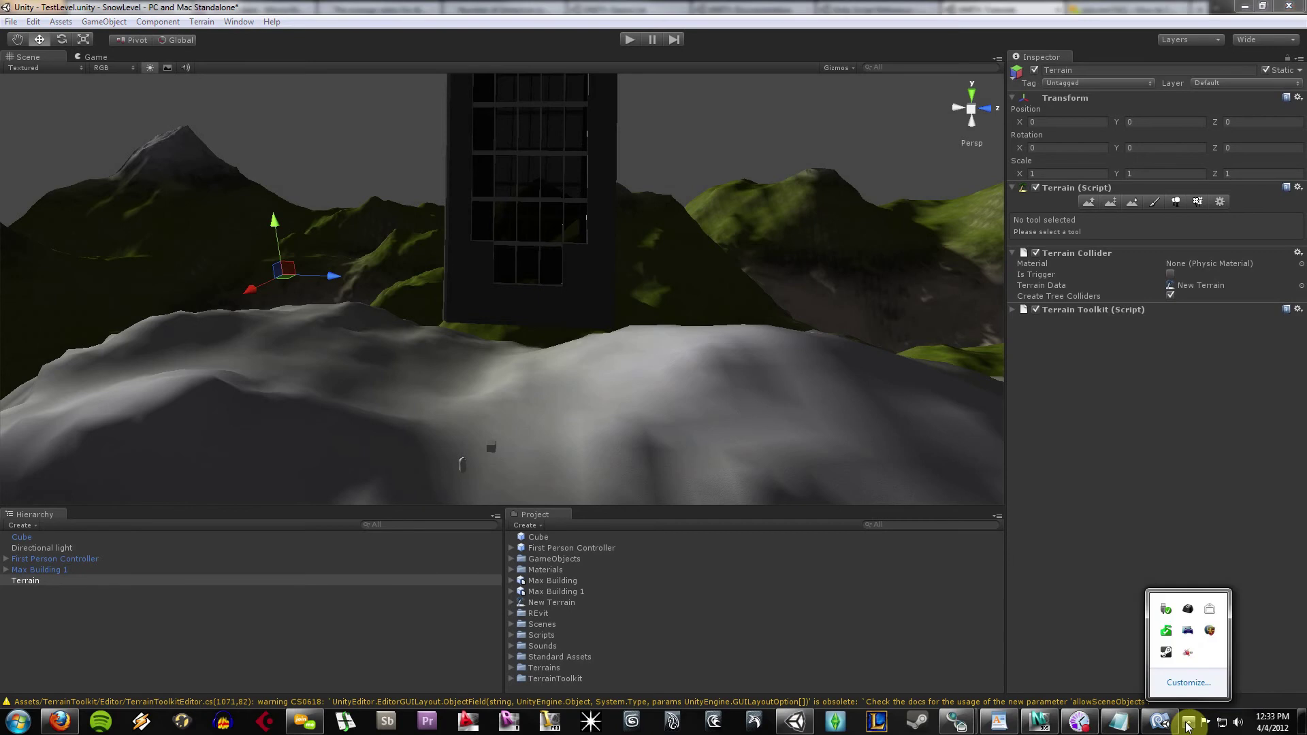
click(1117, 436)
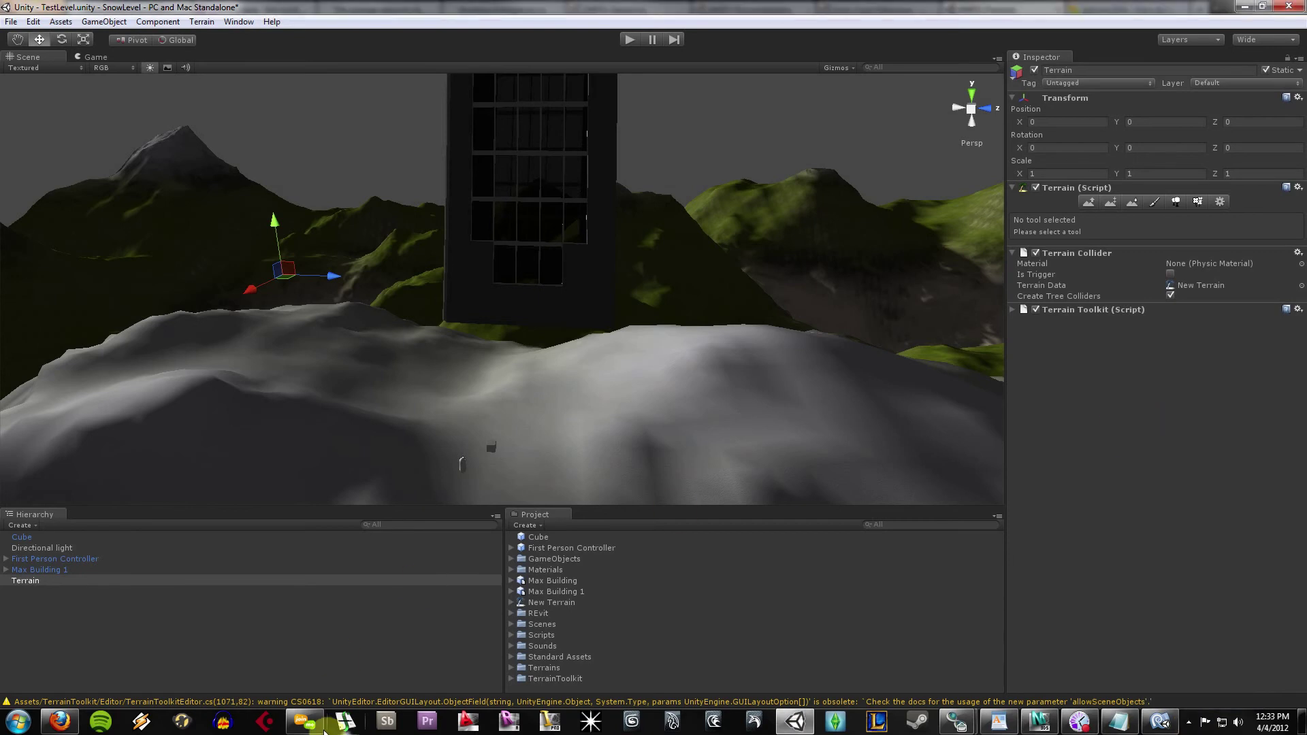
Make another participant the join.me presenter from the participants list and confirm Yes.
click(305, 722)
click(690, 34)
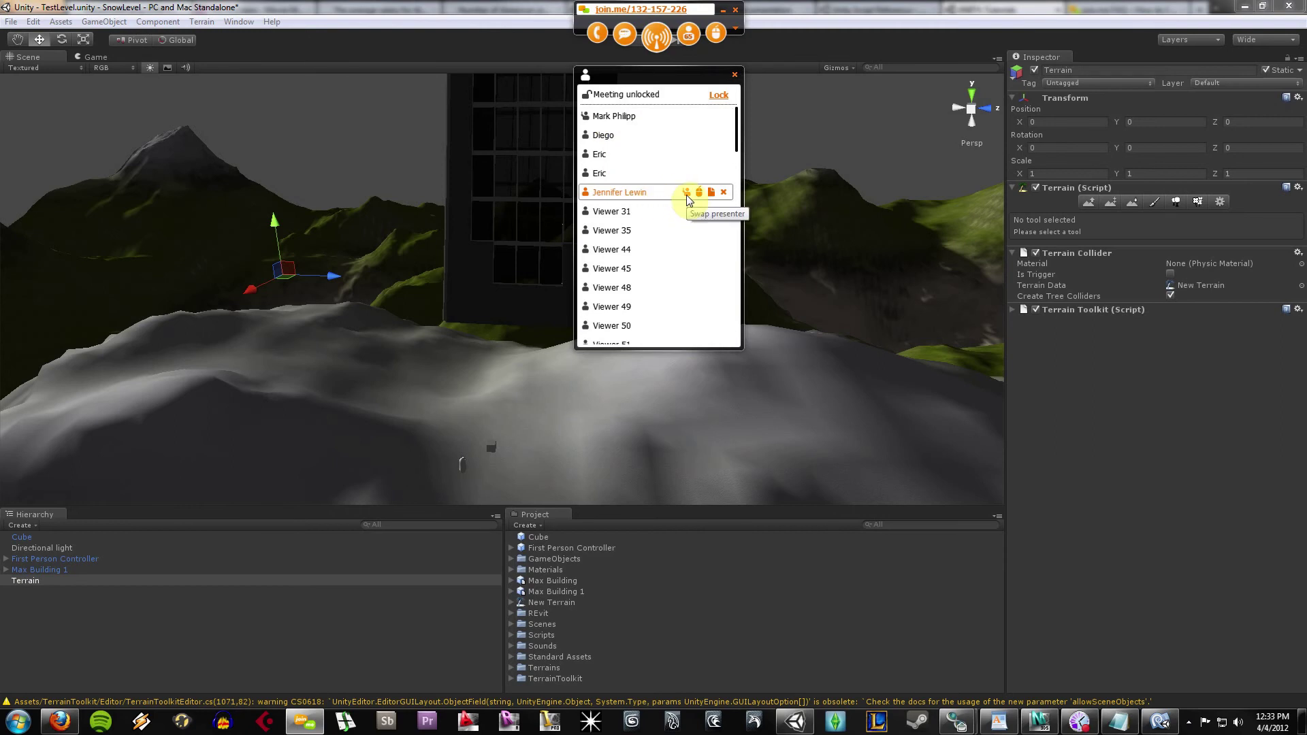
click(686, 194)
click(640, 141)
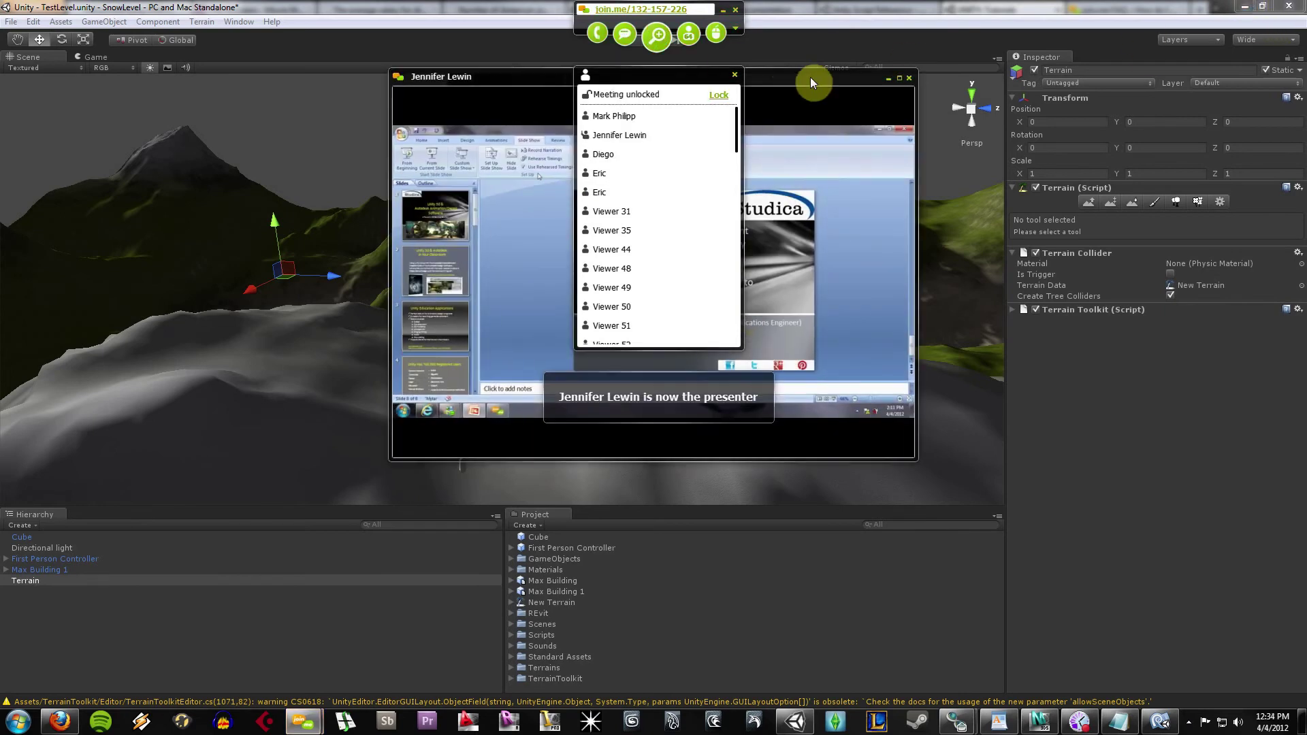
click(736, 74)
View the shared slideshow full screen, then mute your own microphone in audio settings.
double_click(752, 80)
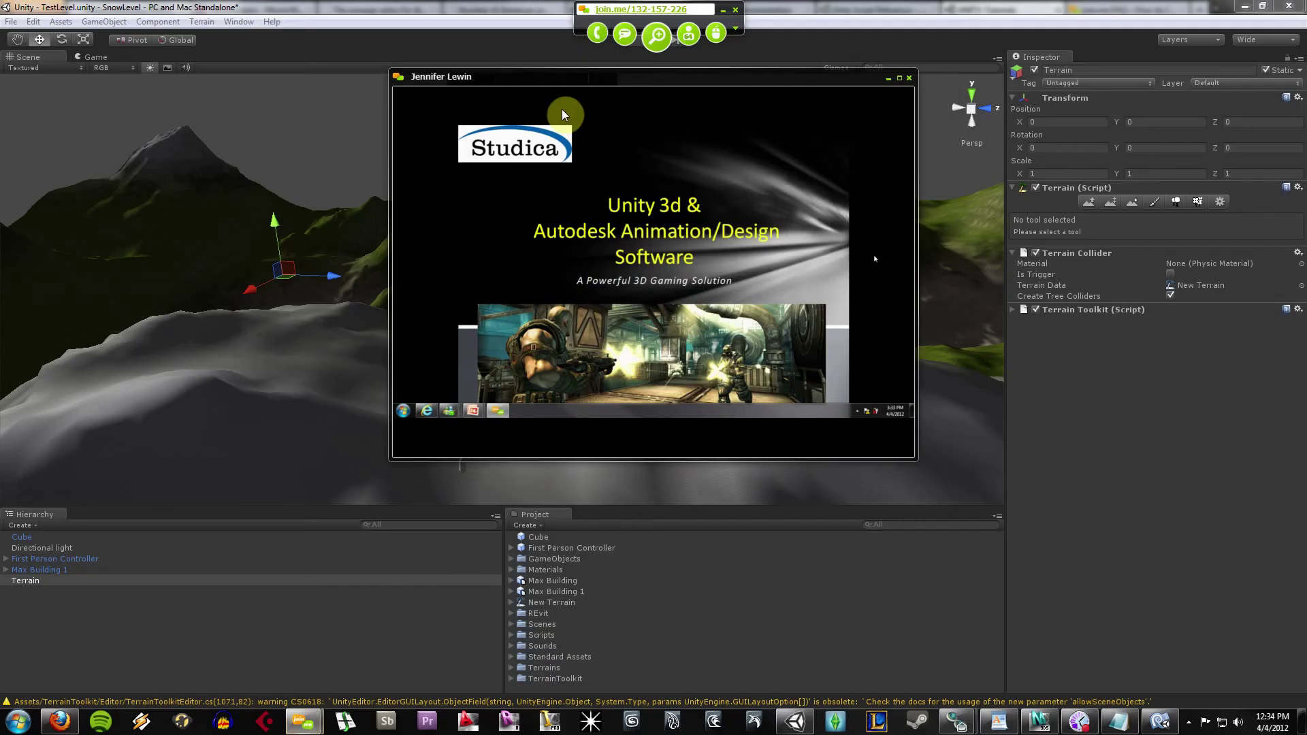
key(Escape)
click(597, 34)
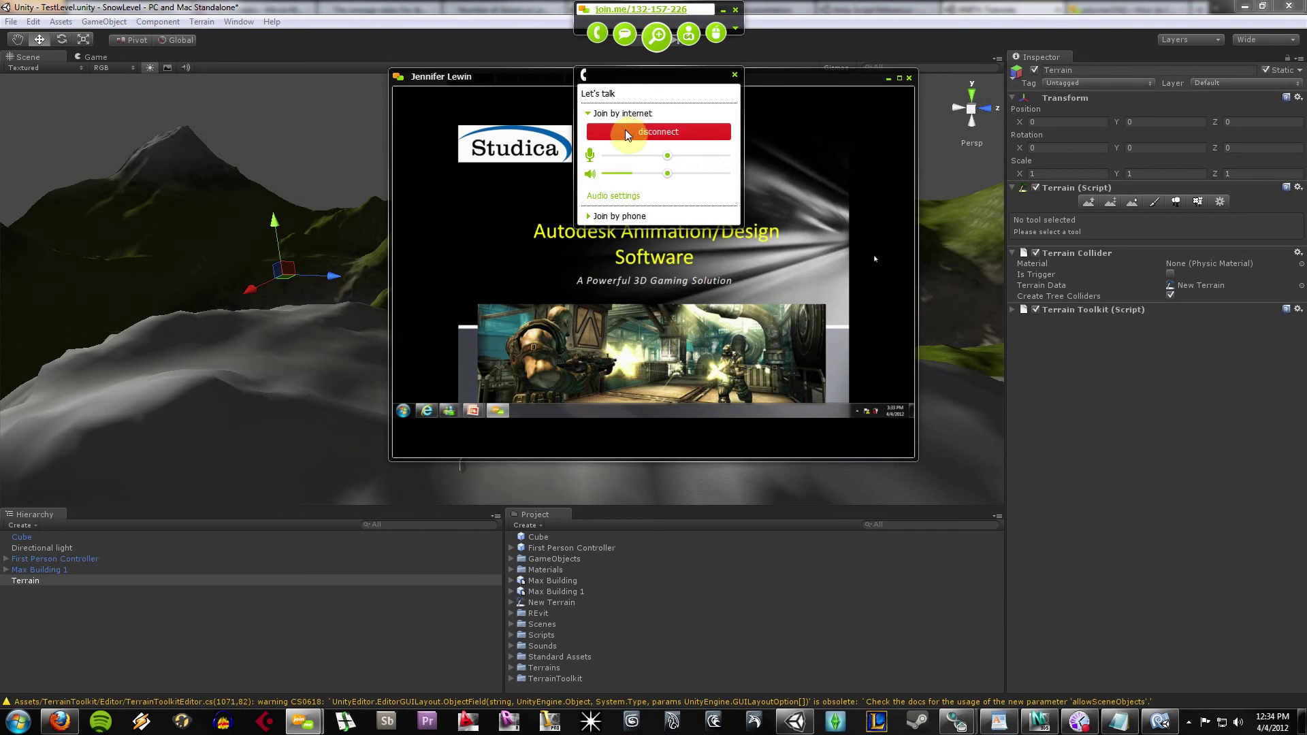
click(590, 155)
click(597, 34)
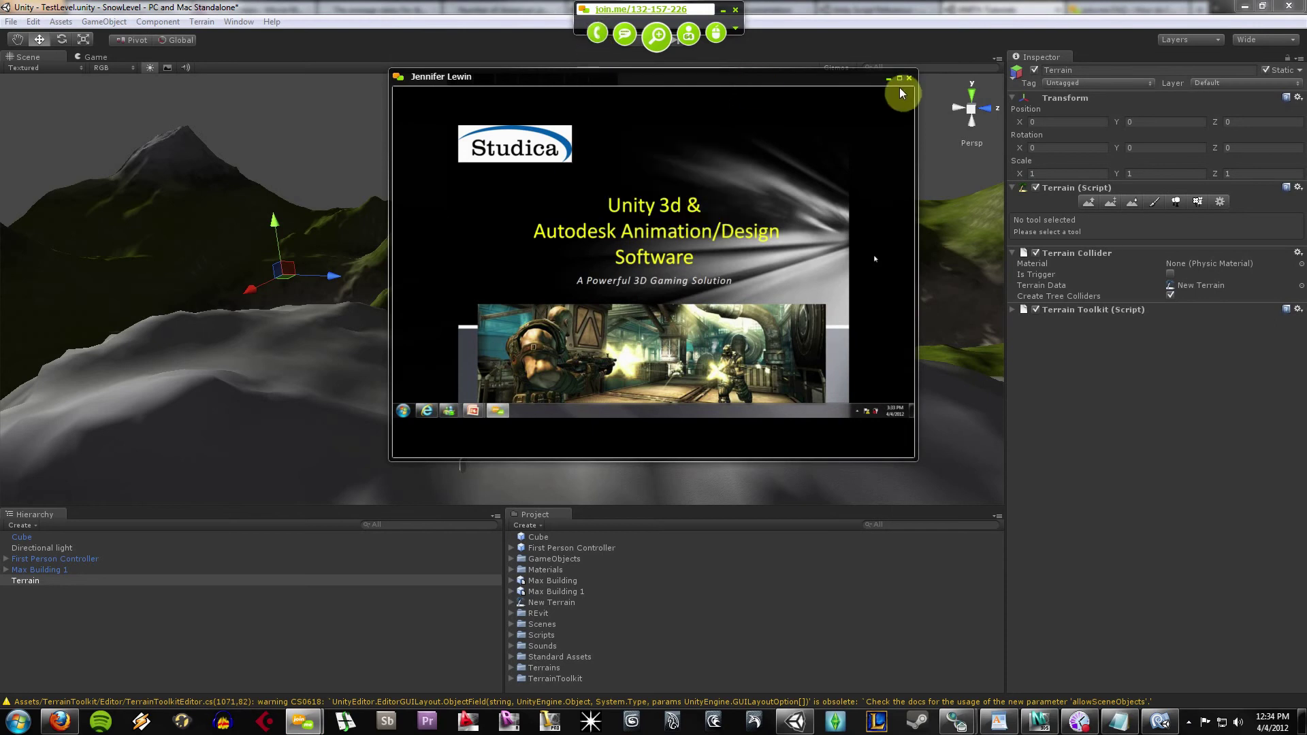
Maximize the join.me viewer and advance to the 'Unity Education Applications' slide.
click(899, 78)
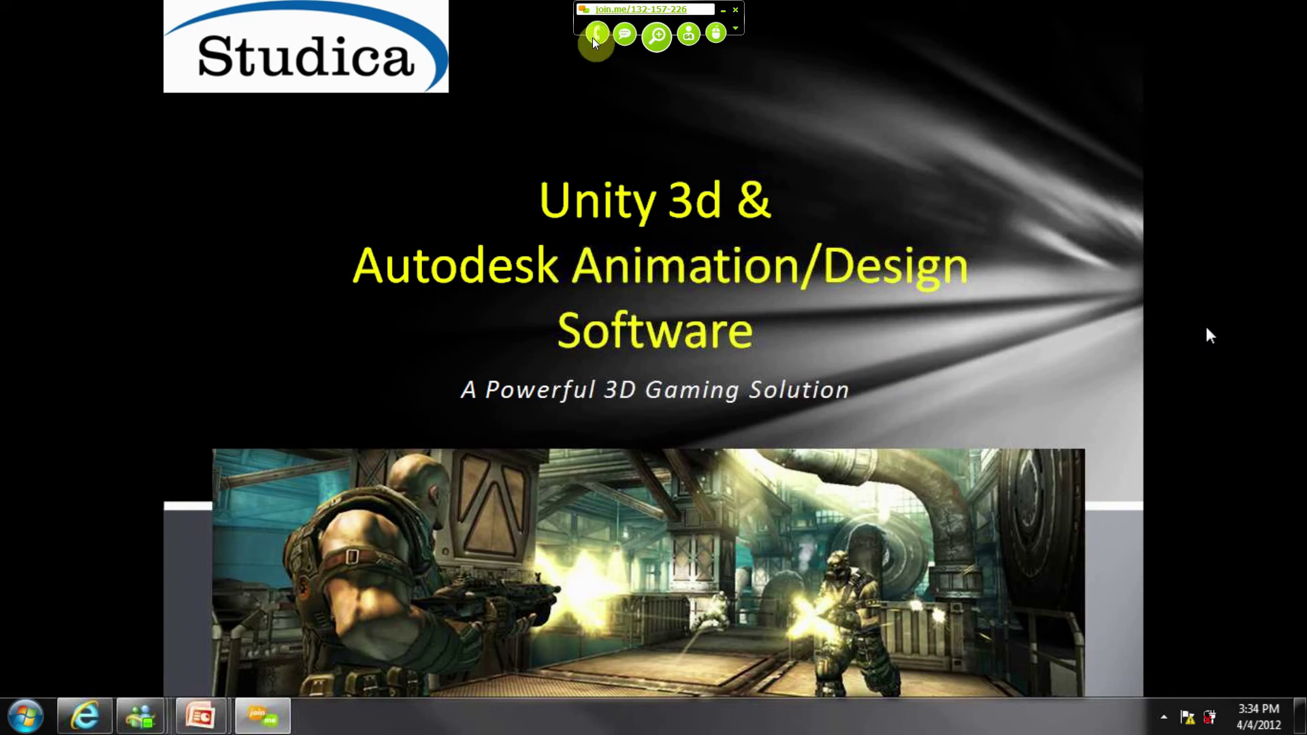
click(693, 209)
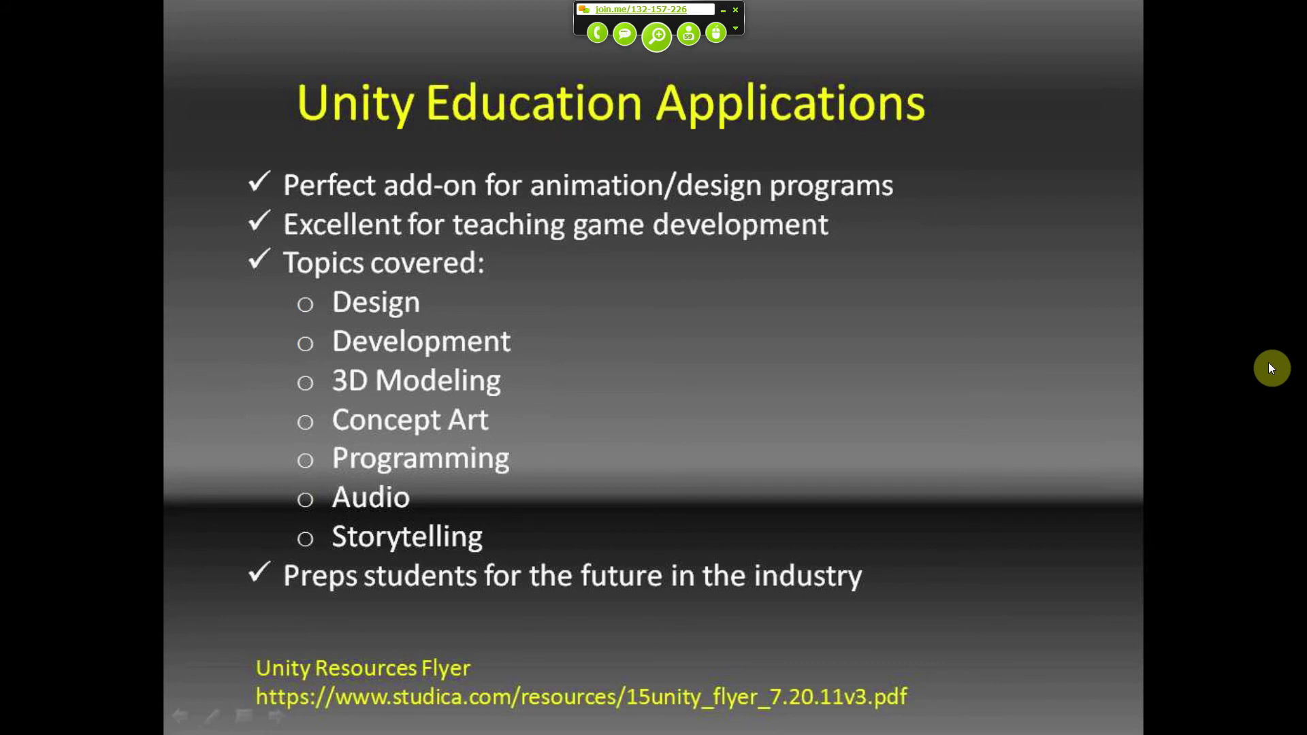
Open the join.me chat, move it off the slide to read messages, then close it.
click(624, 34)
drag(708, 75, 809, 19)
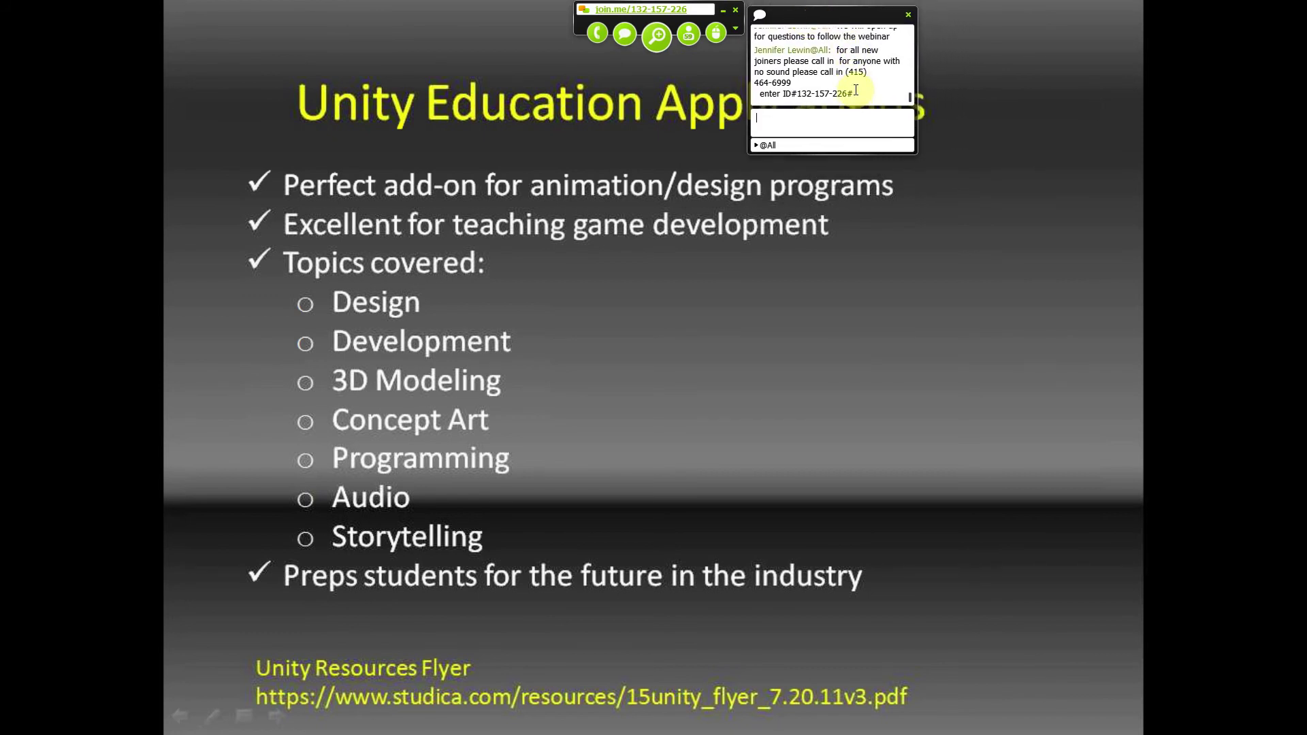
scroll(855, 90, up, 1)
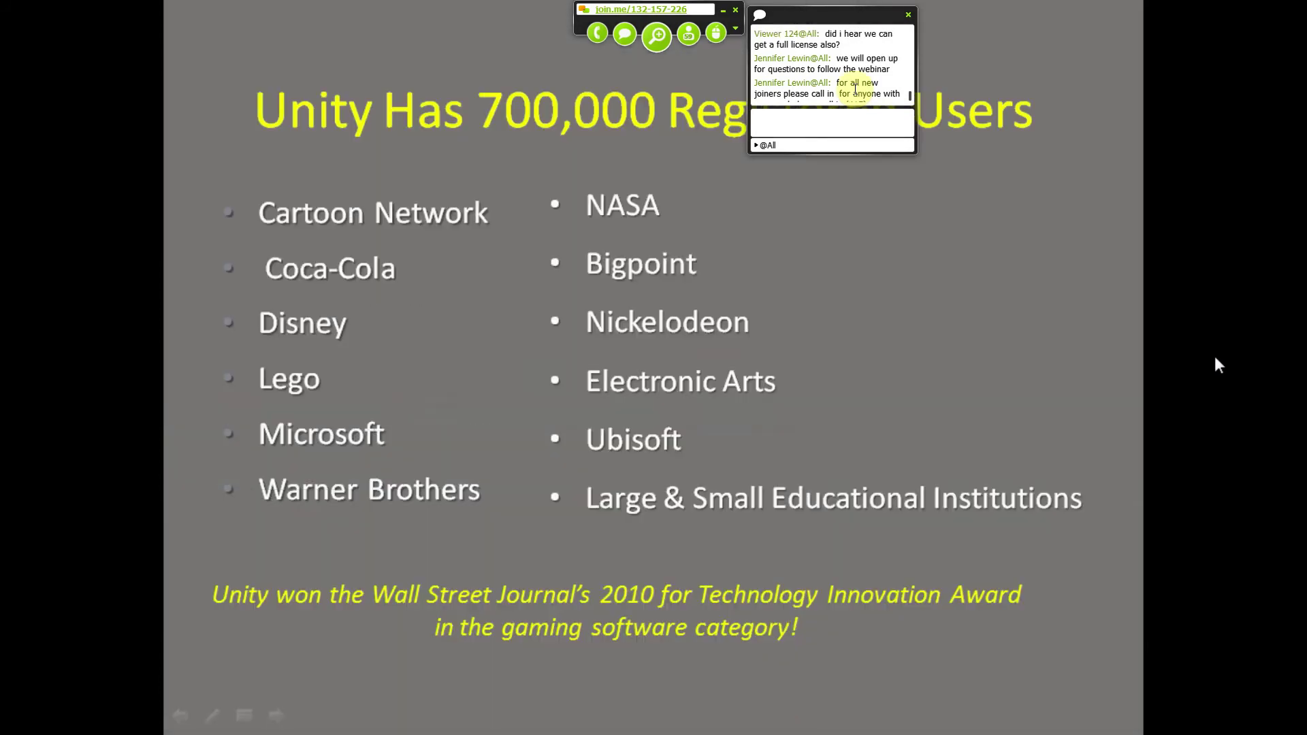
scroll(855, 89, down, 1)
drag(833, 21, 659, 81)
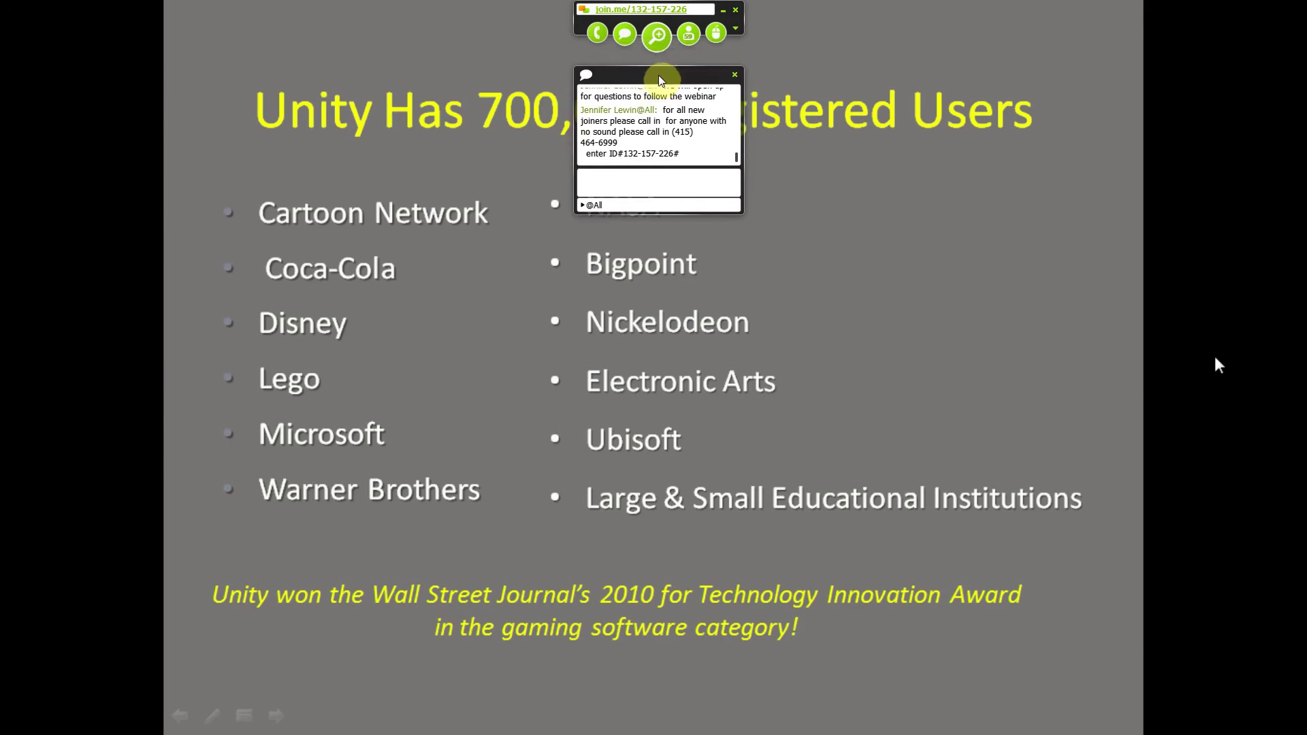
click(735, 75)
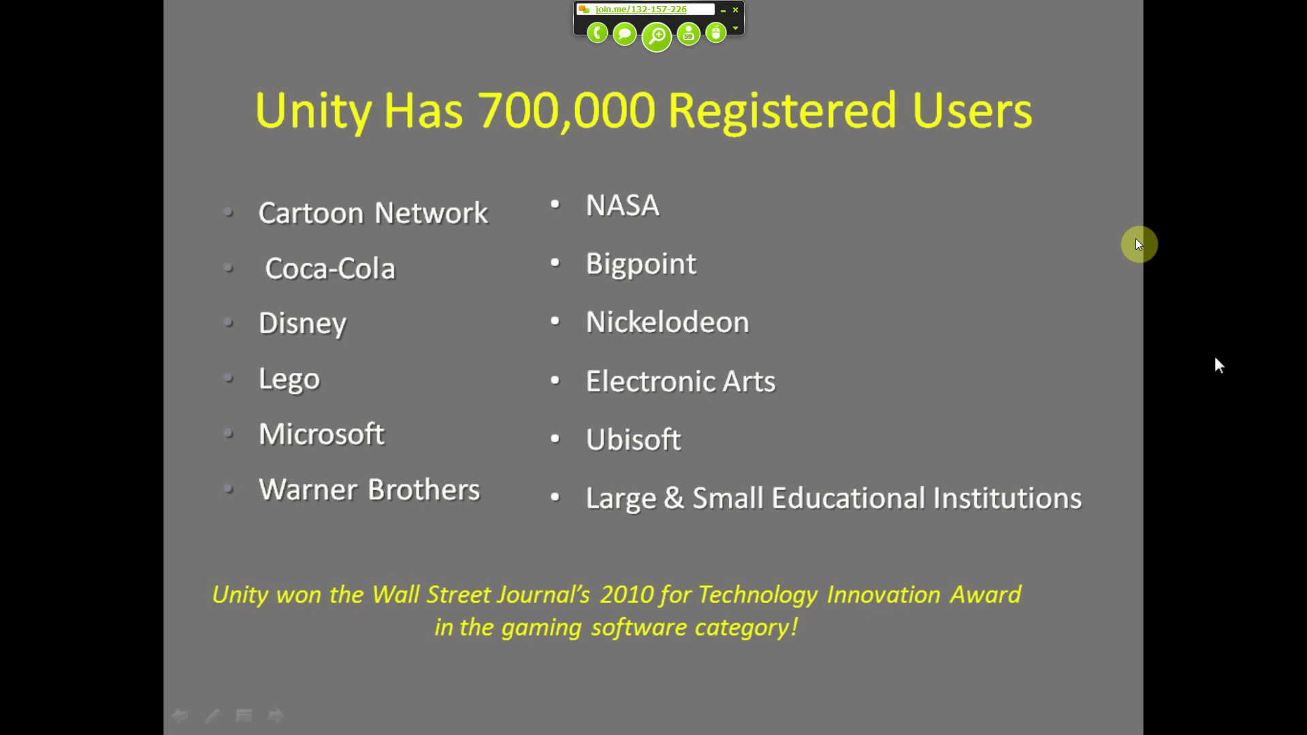
Advance the slideshow to the 'Unity Pro Game Academy Bundle' pricing slide.
key(Right)
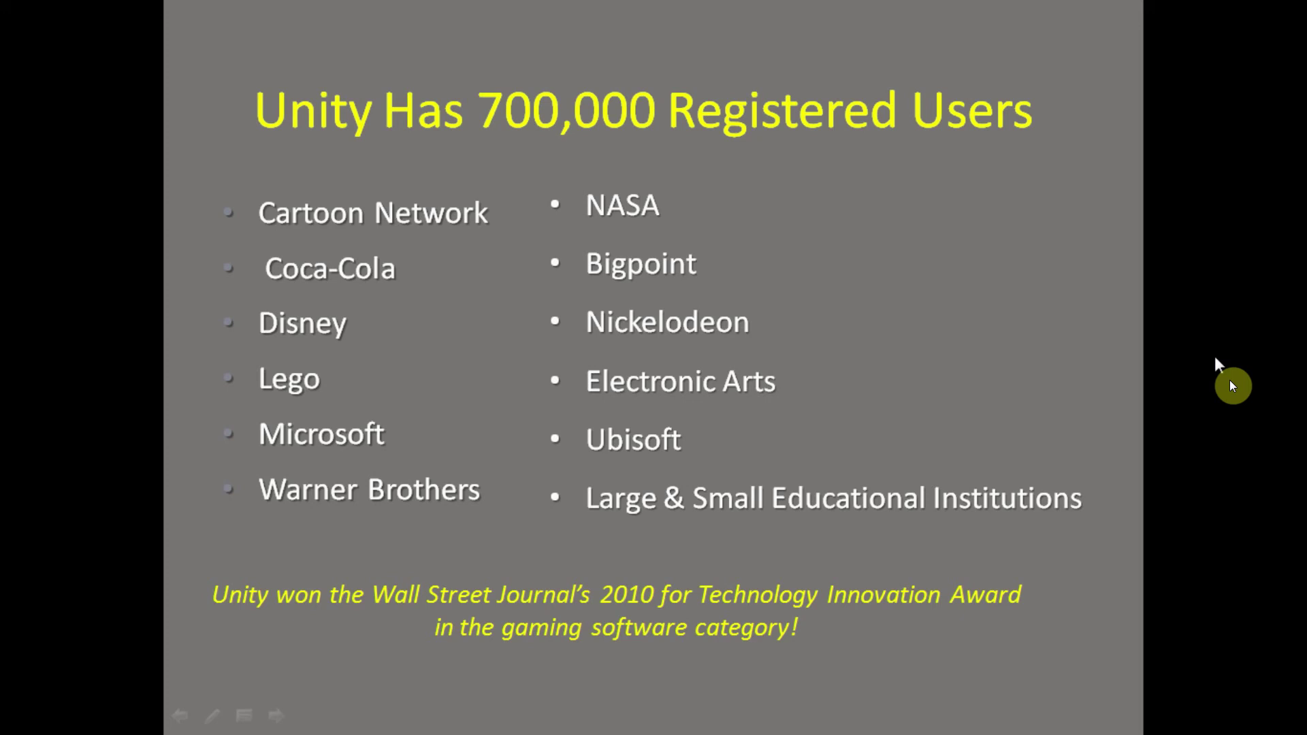
click(1232, 385)
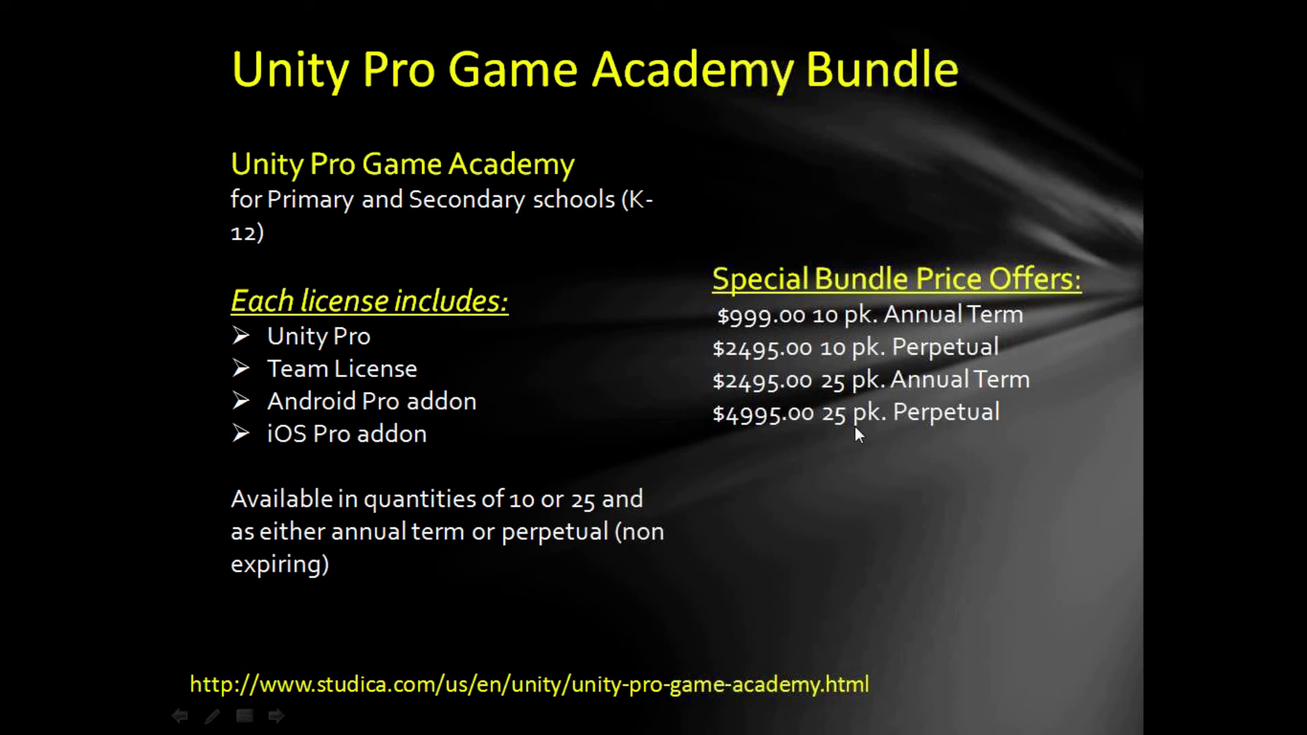
Advance the slideshow to the Teacher Training Suite slide with its $299.00 promotional price.
click(1253, 323)
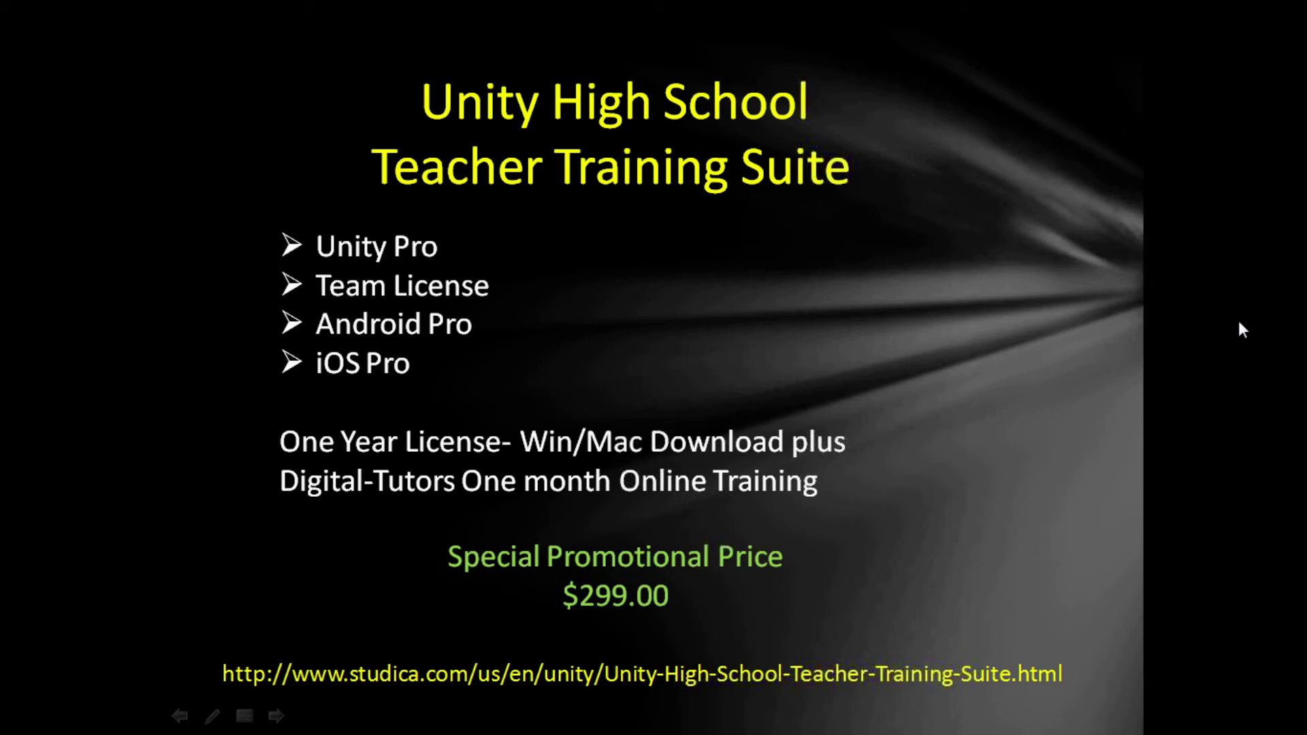
Move on to the digital-tutors promo slide offering 1 month free with any Unity/Autodesk order.
click(1210, 299)
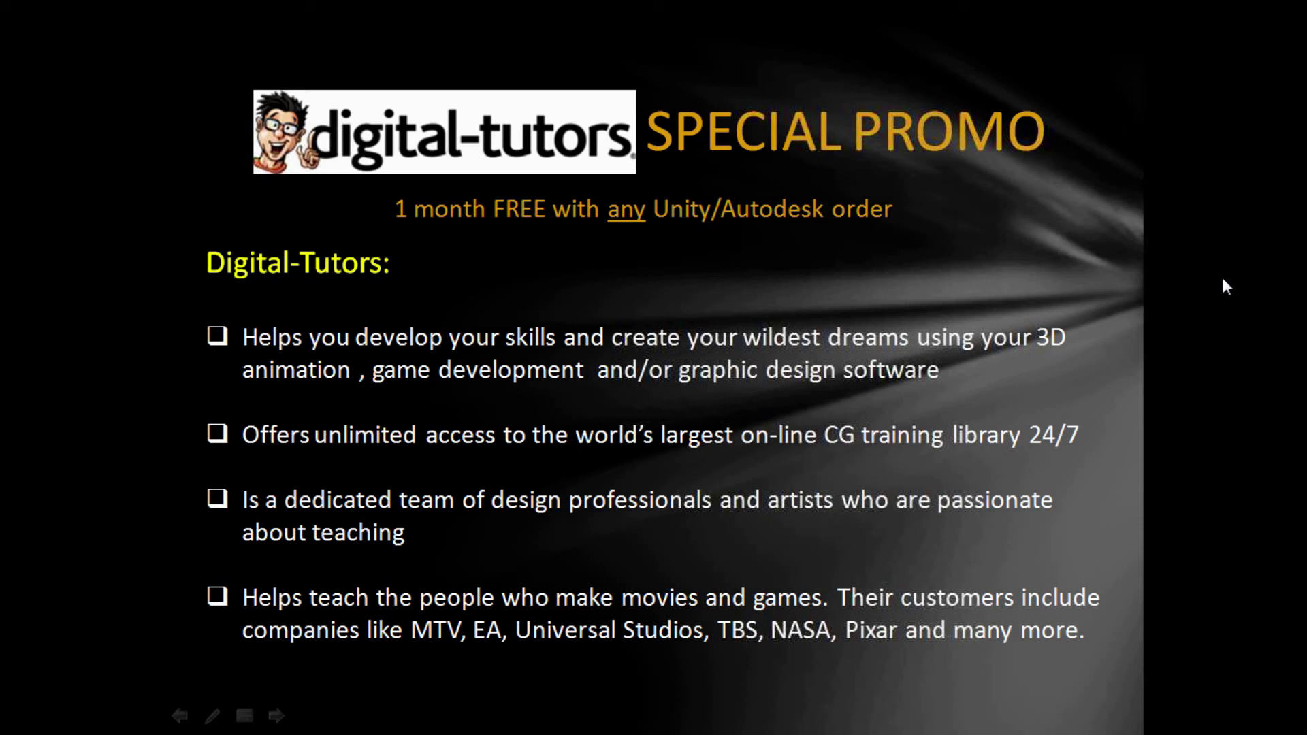
Advance past the promo to the Studica slide, ending back in Unity's TestLevel scene.
click(1221, 275)
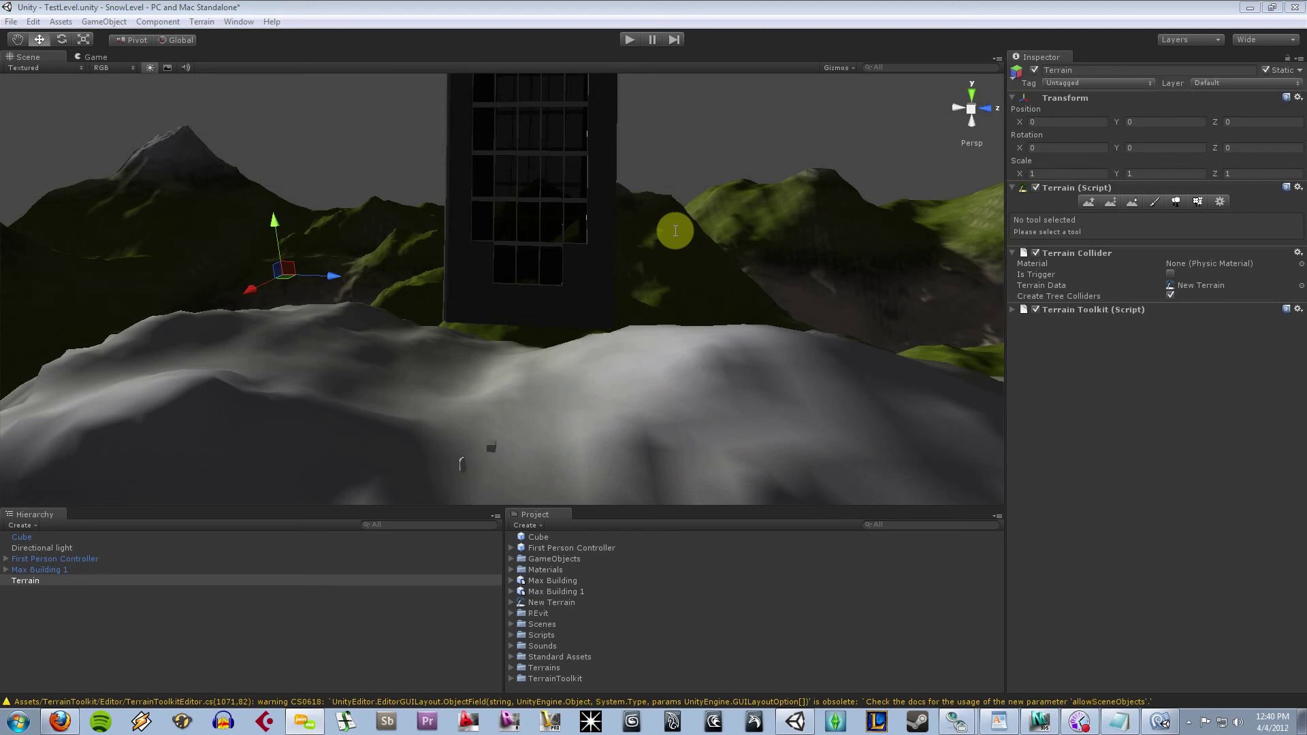
Deselect Terrain, expand the Scenes folder in Project, and open the Import CAD scene.
click(550, 686)
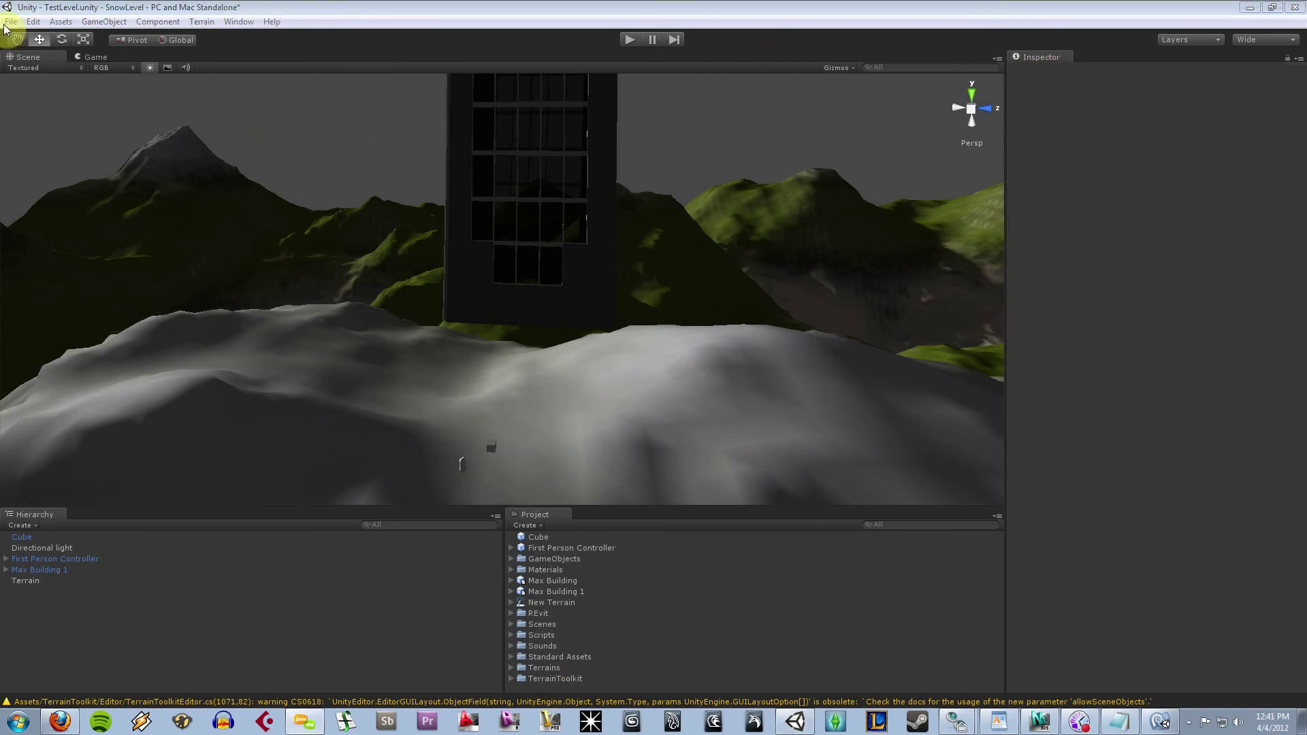
click(60, 21)
click(382, 8)
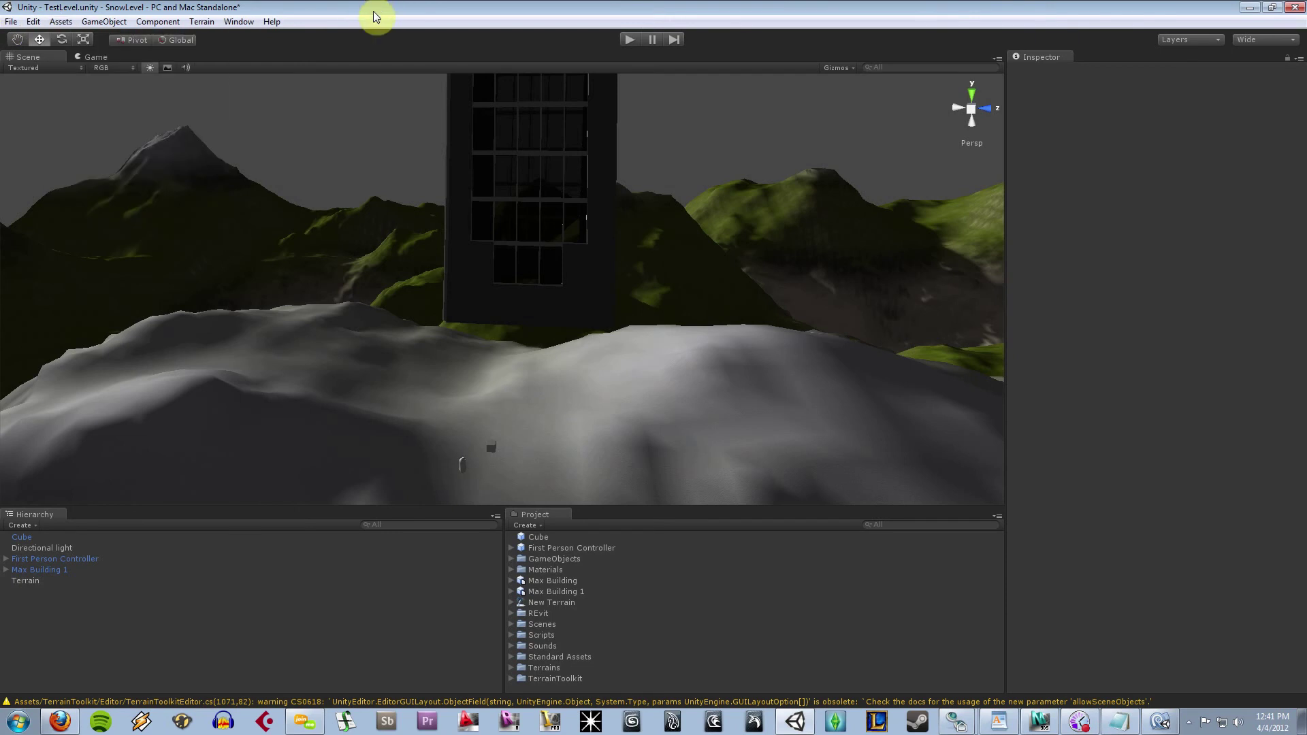
click(511, 625)
double_click(566, 636)
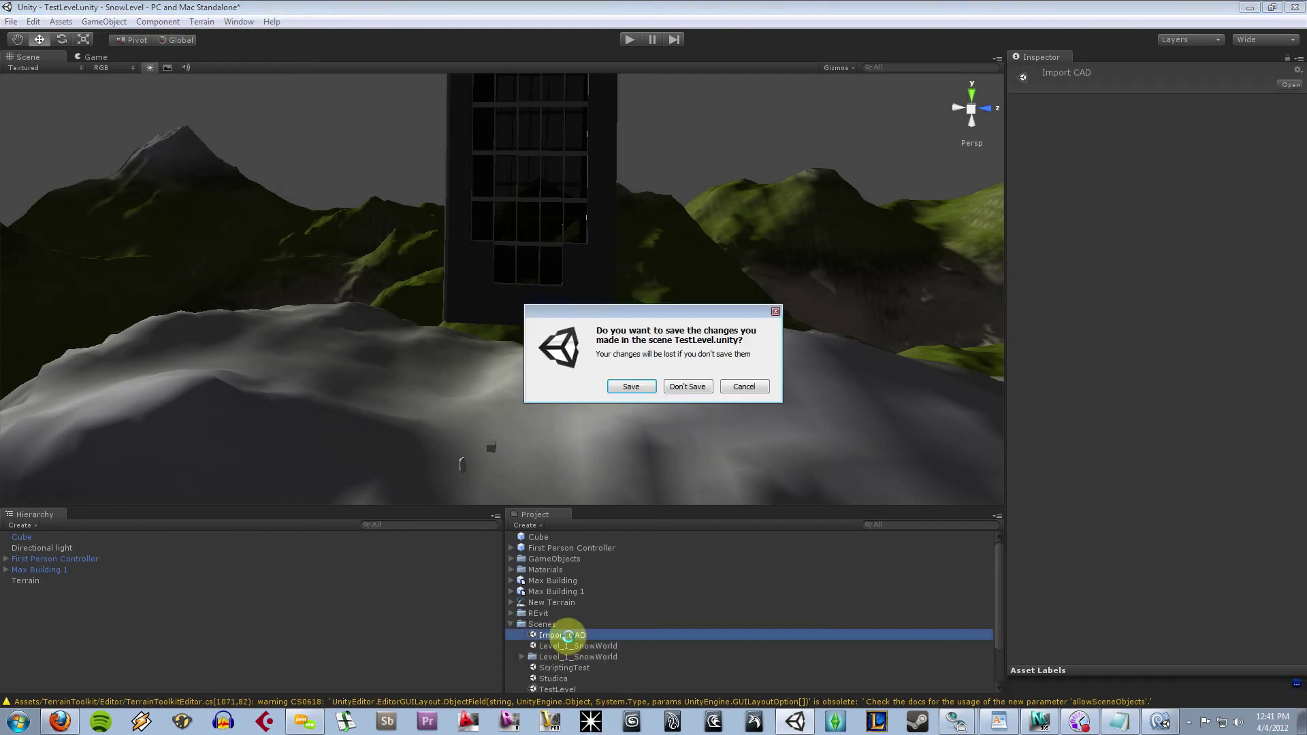
Discard TestLevel's changes, frame the Aerial CAD object, then zoom out over the Import CAD scene.
click(688, 387)
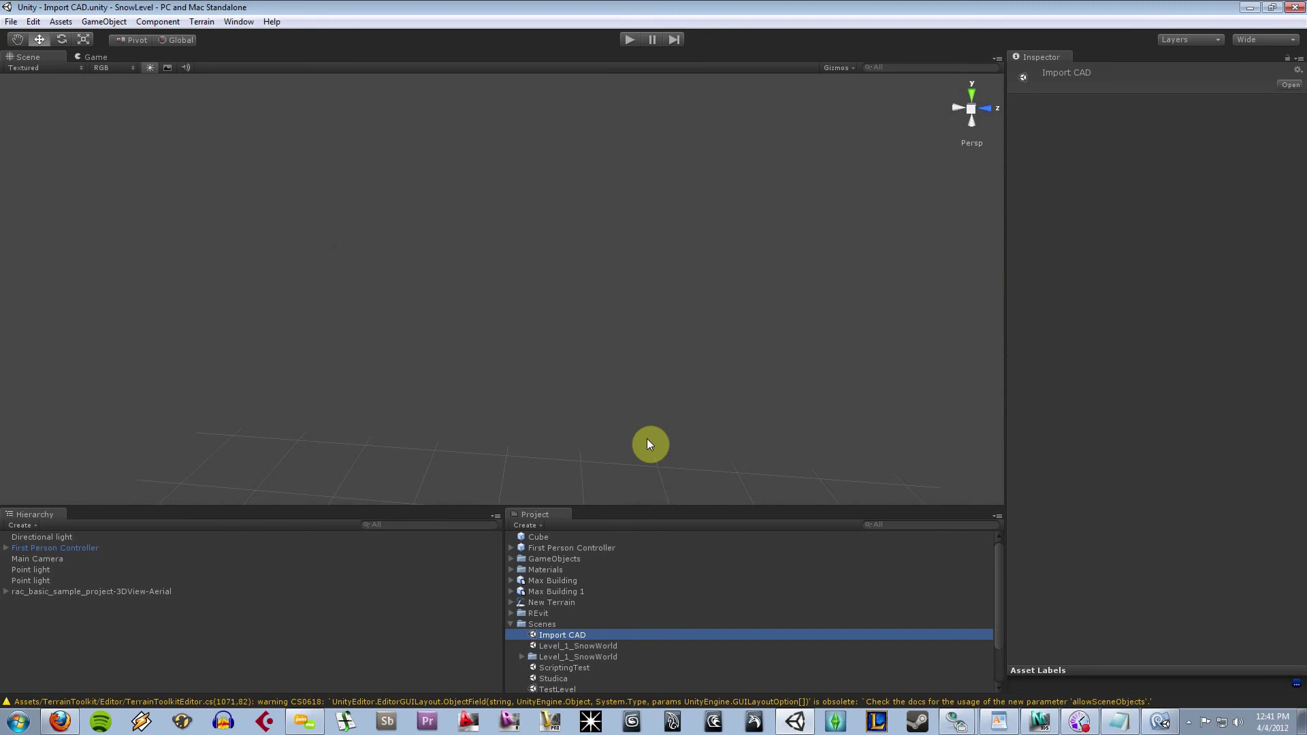
double_click(43, 592)
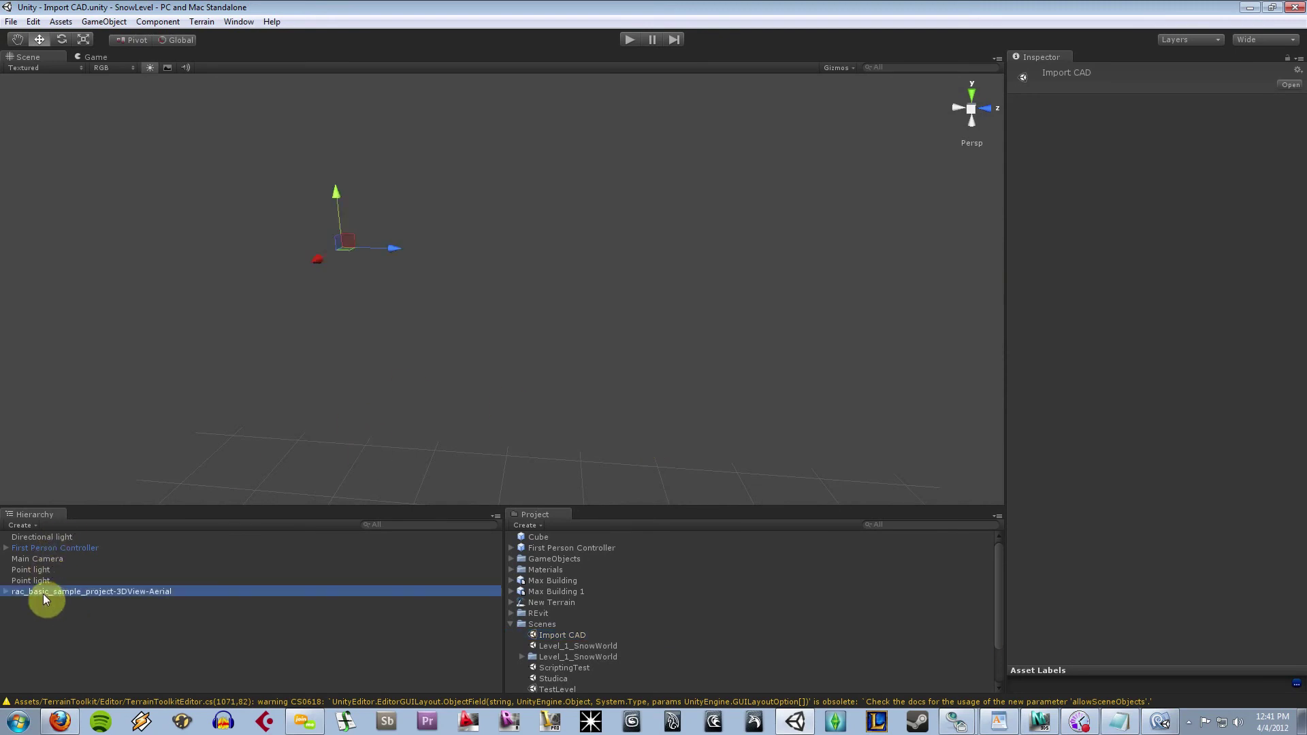
click(651, 422)
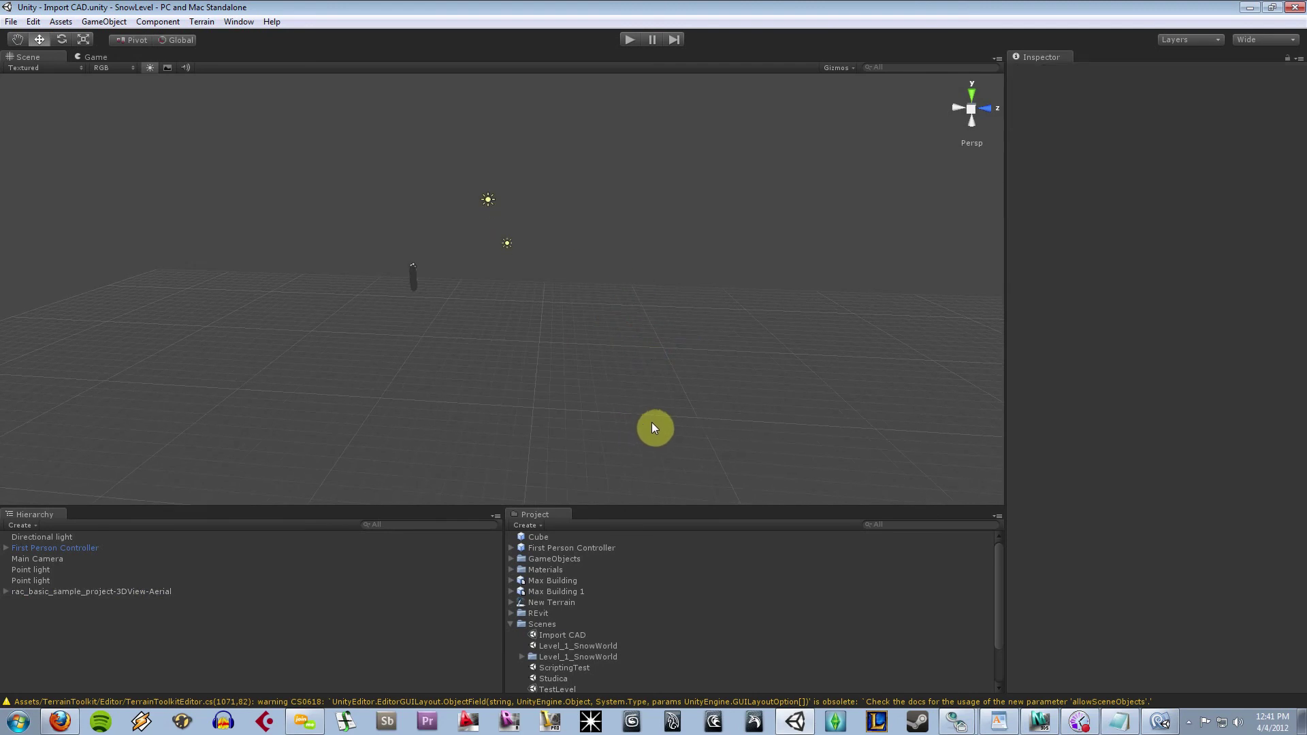
alt+right_drag(743, 431, 685, 438)
Drag rac_basic_sample_project-3DView-{3D} from the REvit folder into the scene and frame it.
click(511, 613)
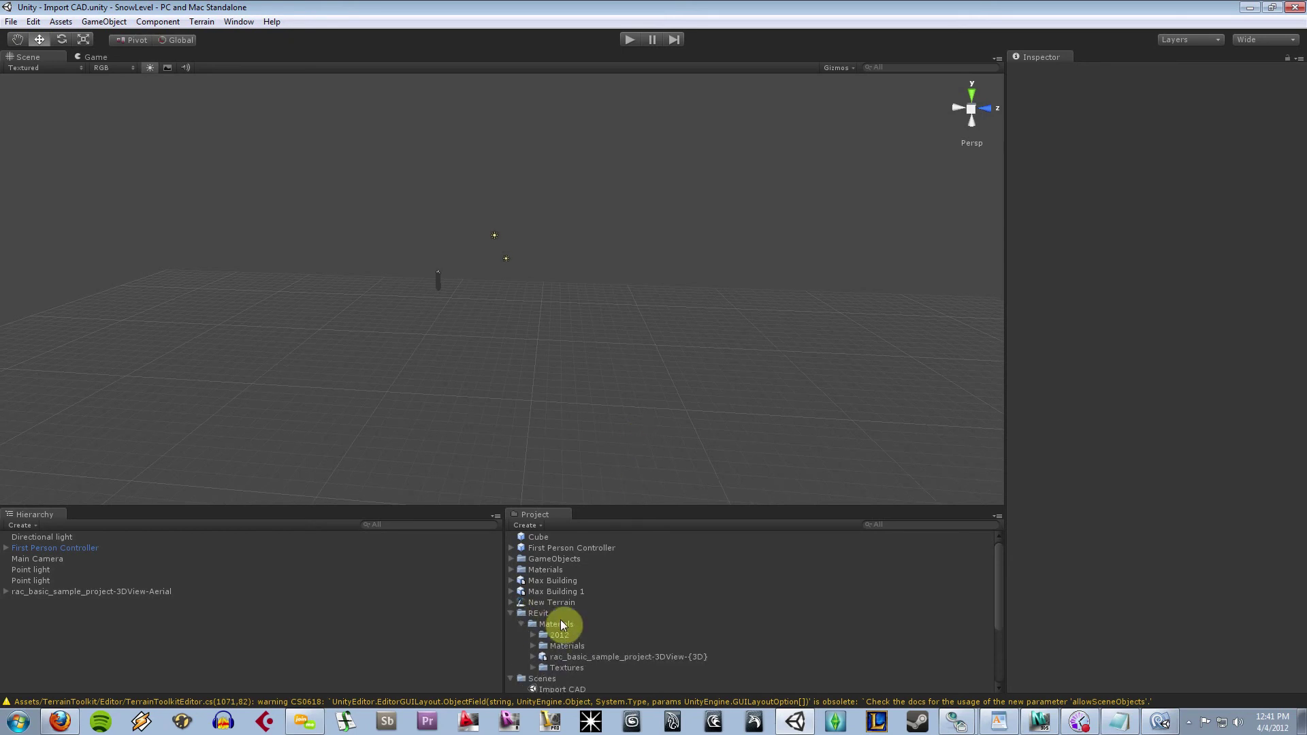
click(610, 658)
drag(553, 371, 692, 435)
key(f)
scroll(700, 431, down, 3)
scroll(710, 429, up, 4)
Select the First Person Controller and frame its capsule to see where it sits.
click(776, 429)
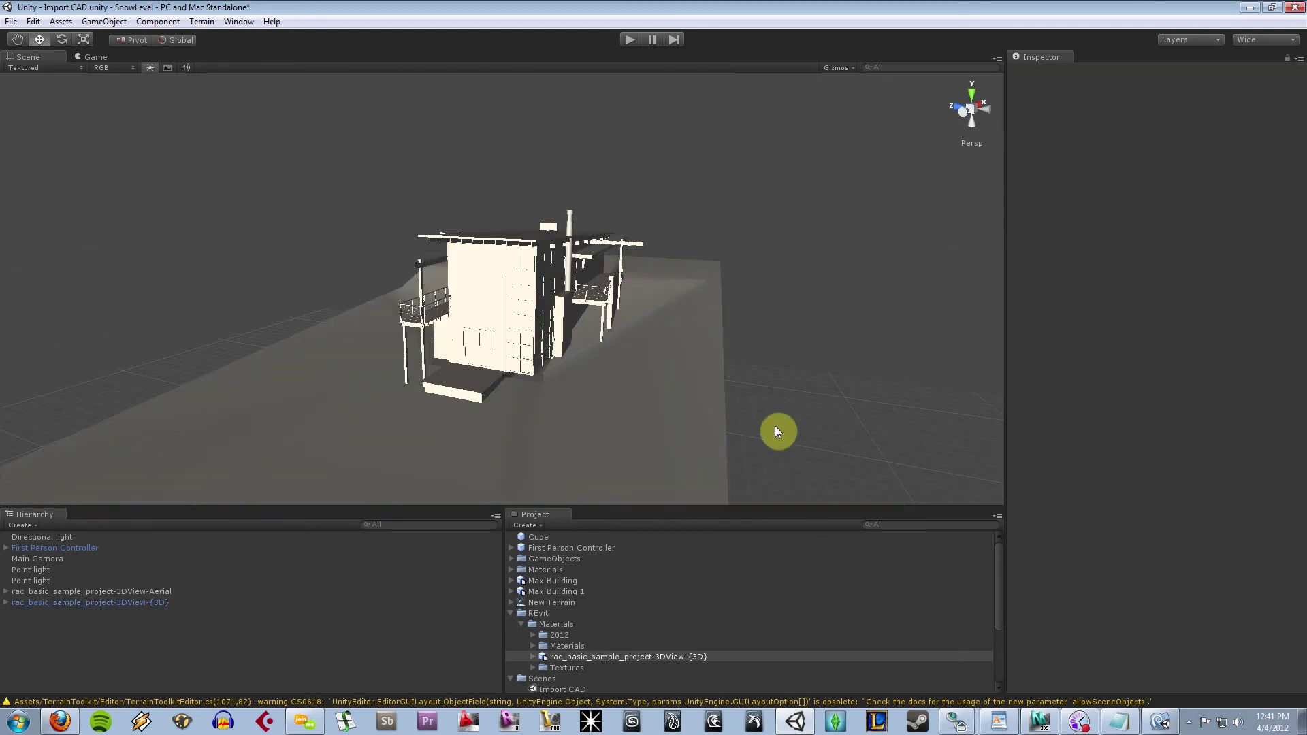
click(42, 548)
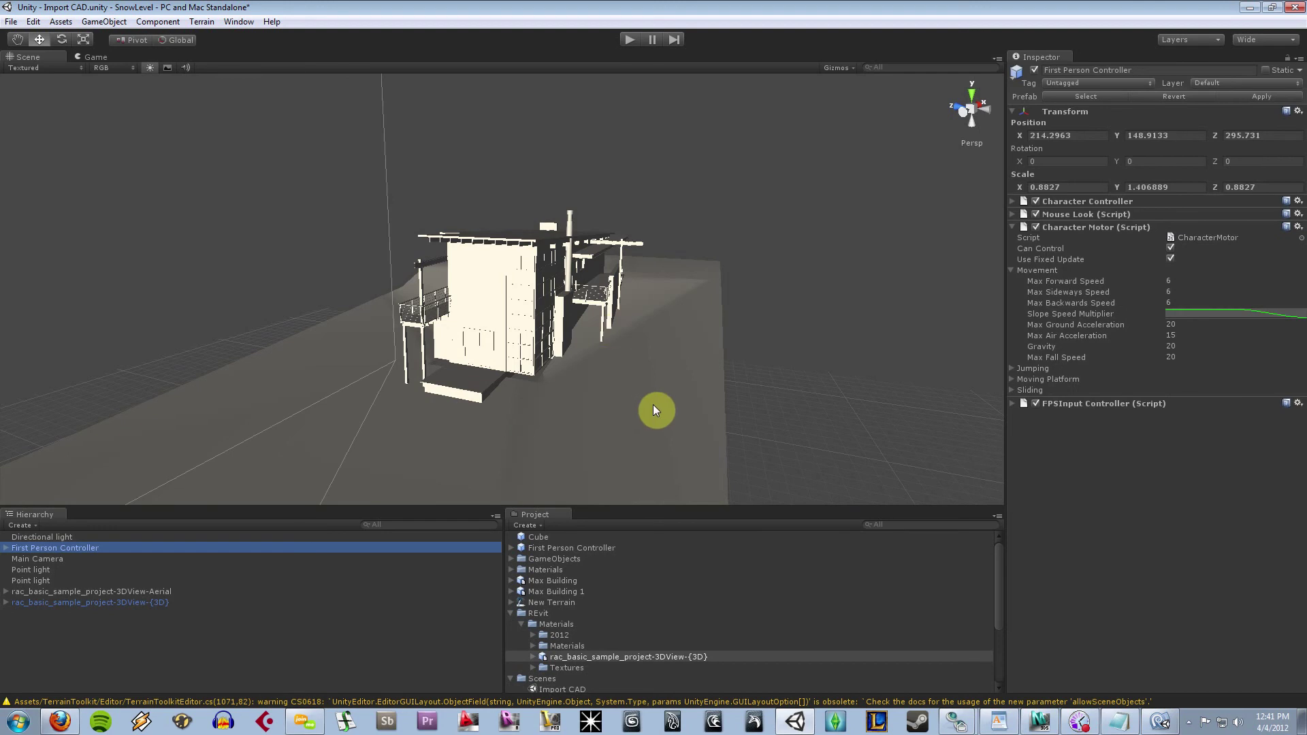
scroll(652, 408, down, 5)
key(f)
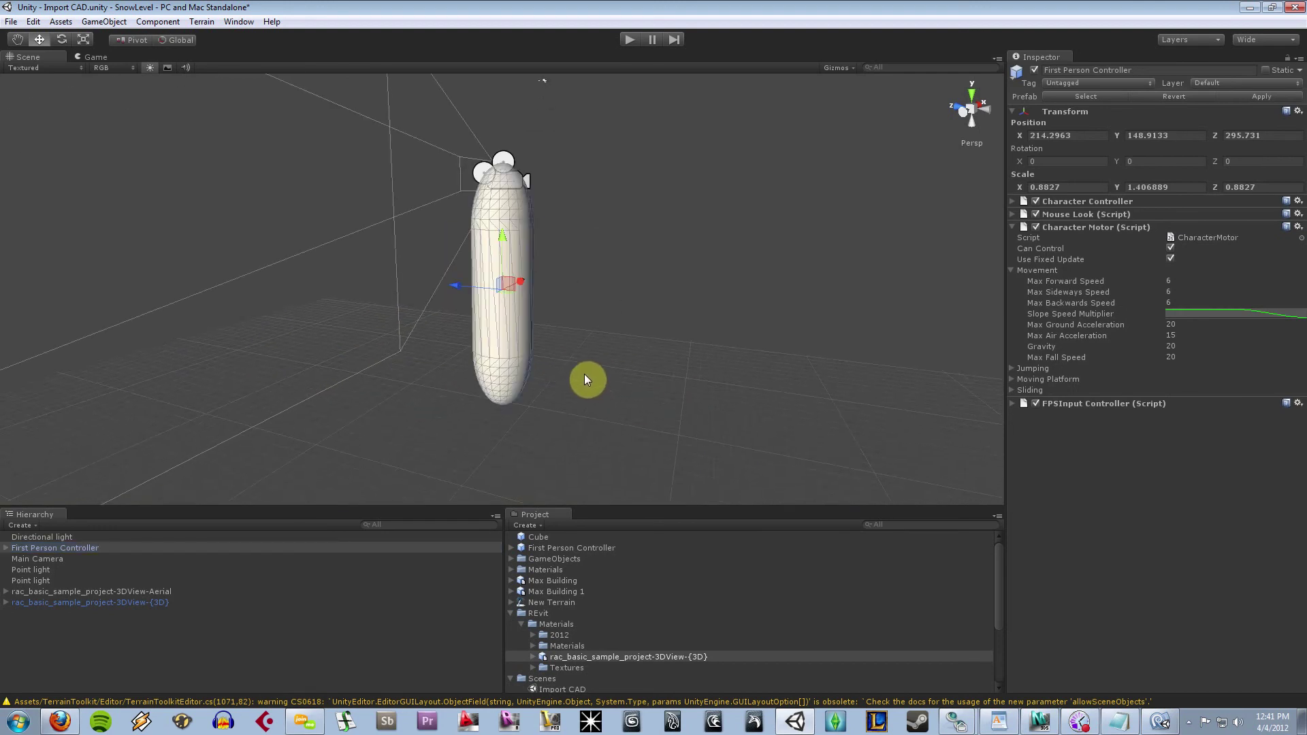
scroll(692, 358, down, 5)
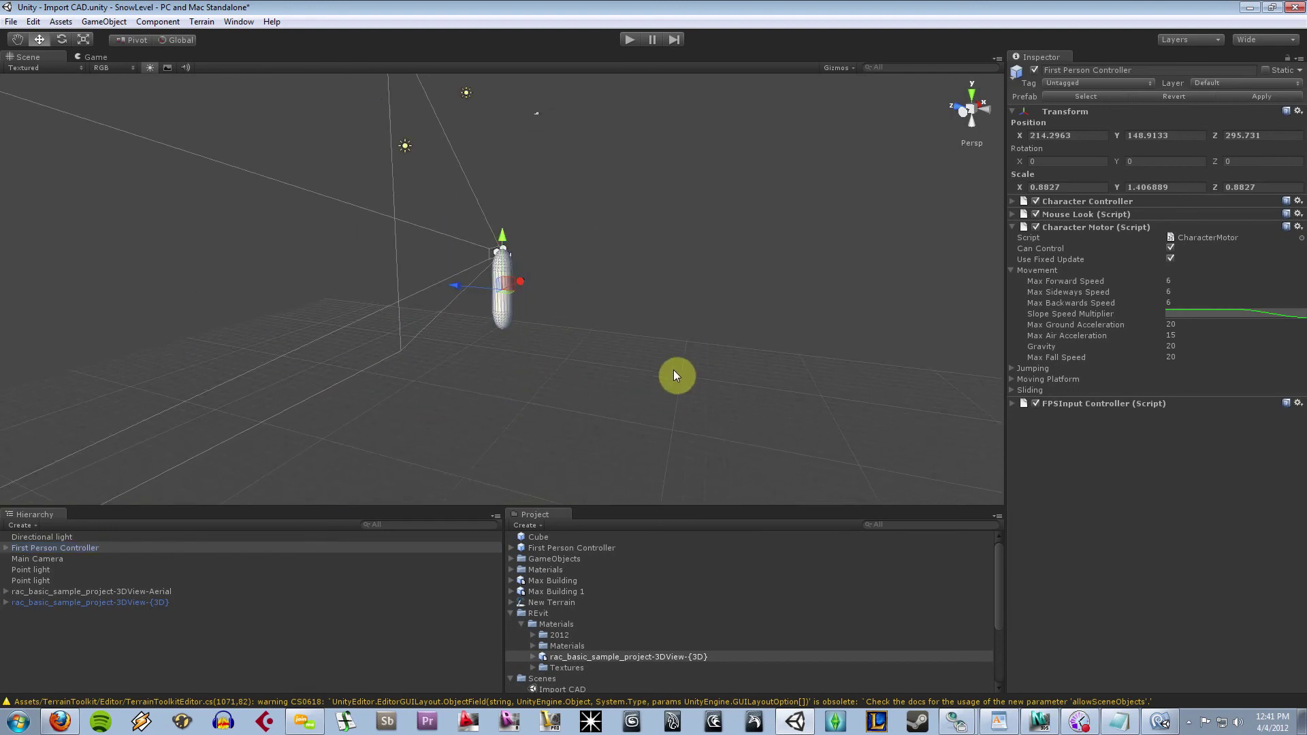
scroll(672, 368, up, 1)
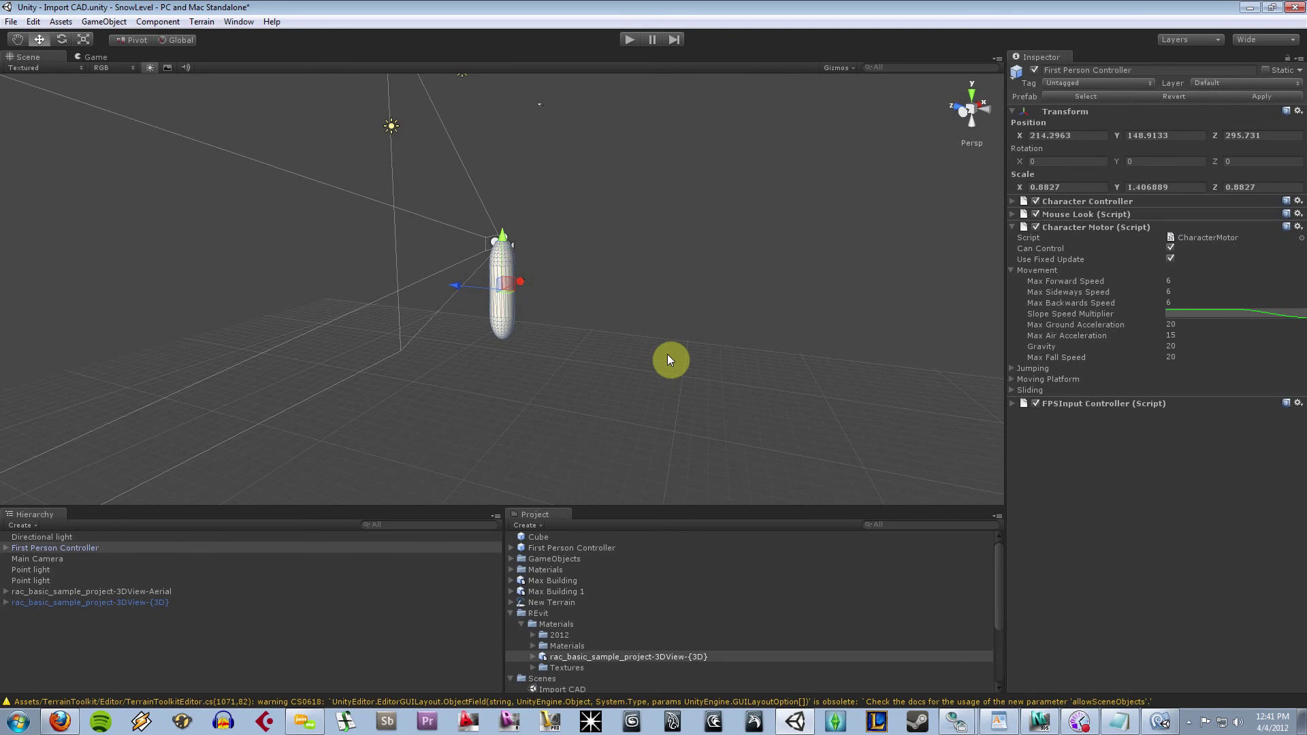
Frame the Revit building, select its Basic Wall CORR [123926] piece, and orbit and pan around it.
click(61, 602)
key(f)
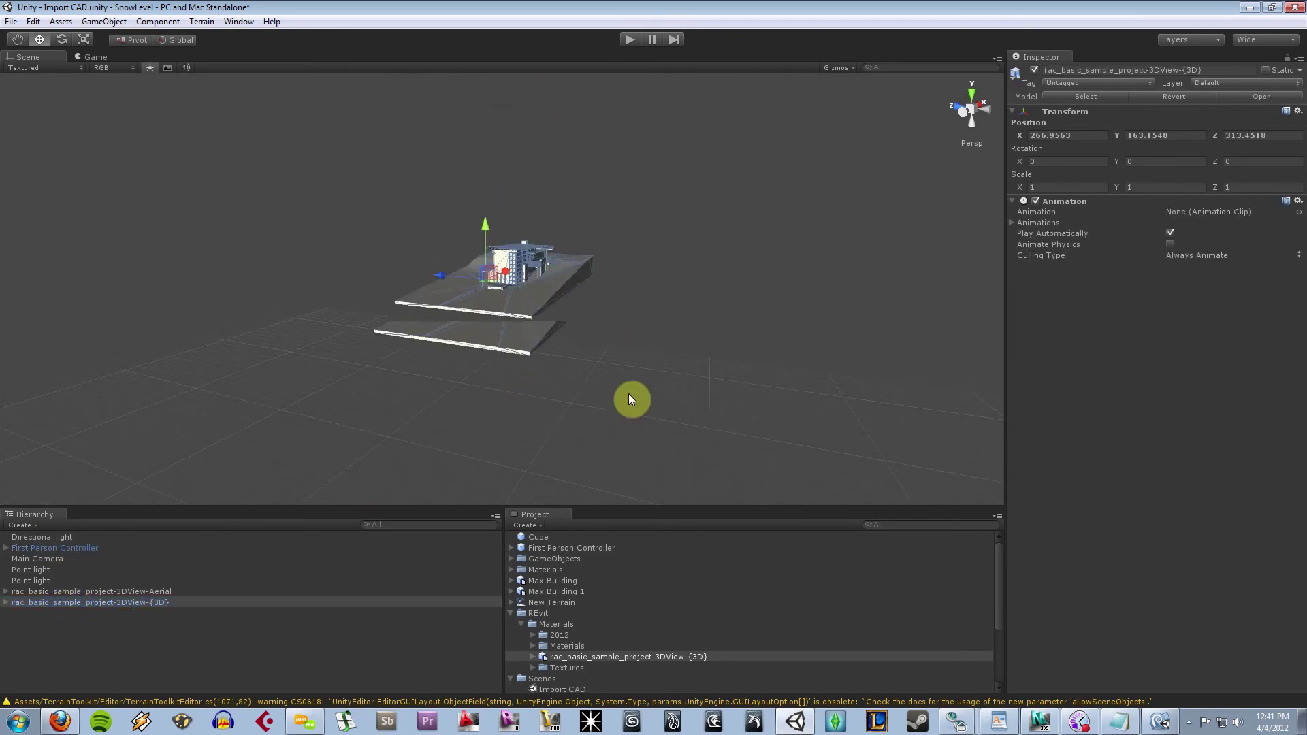
click(625, 388)
scroll(591, 409, up, 4)
click(452, 300)
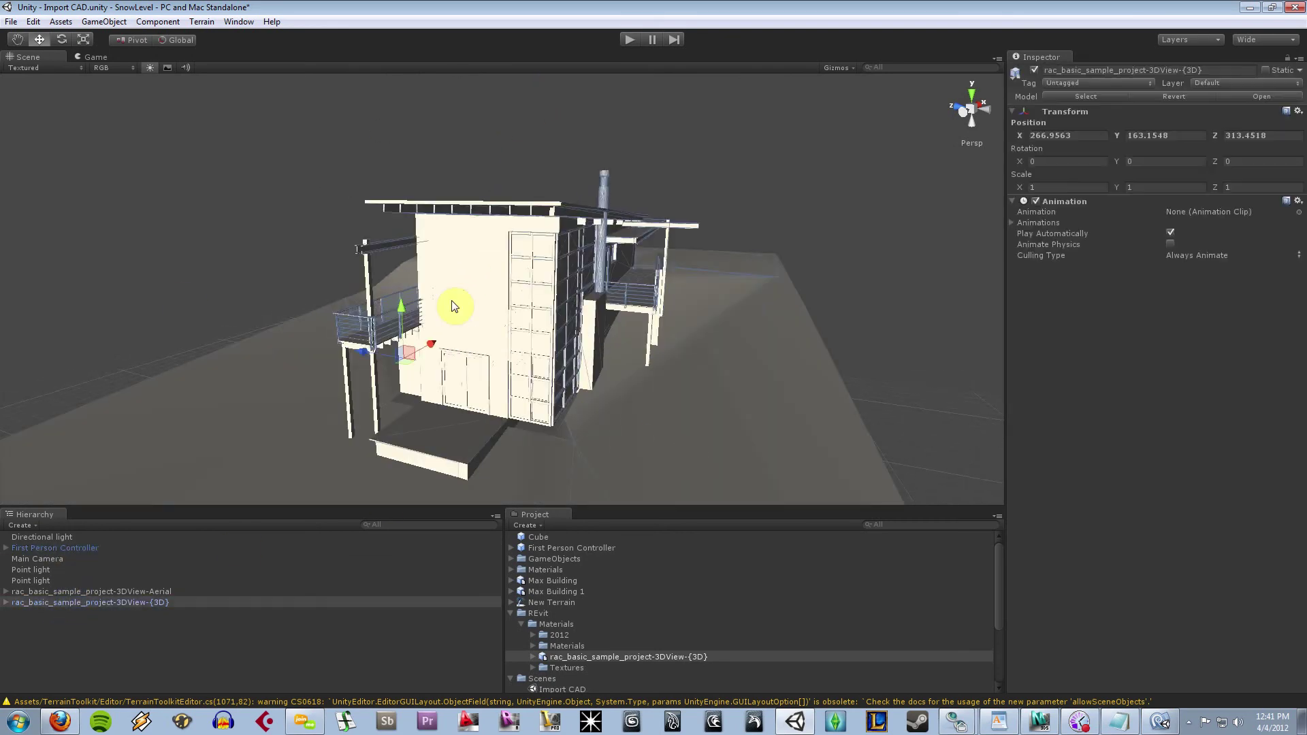
alt+drag(729, 423, 488, 329)
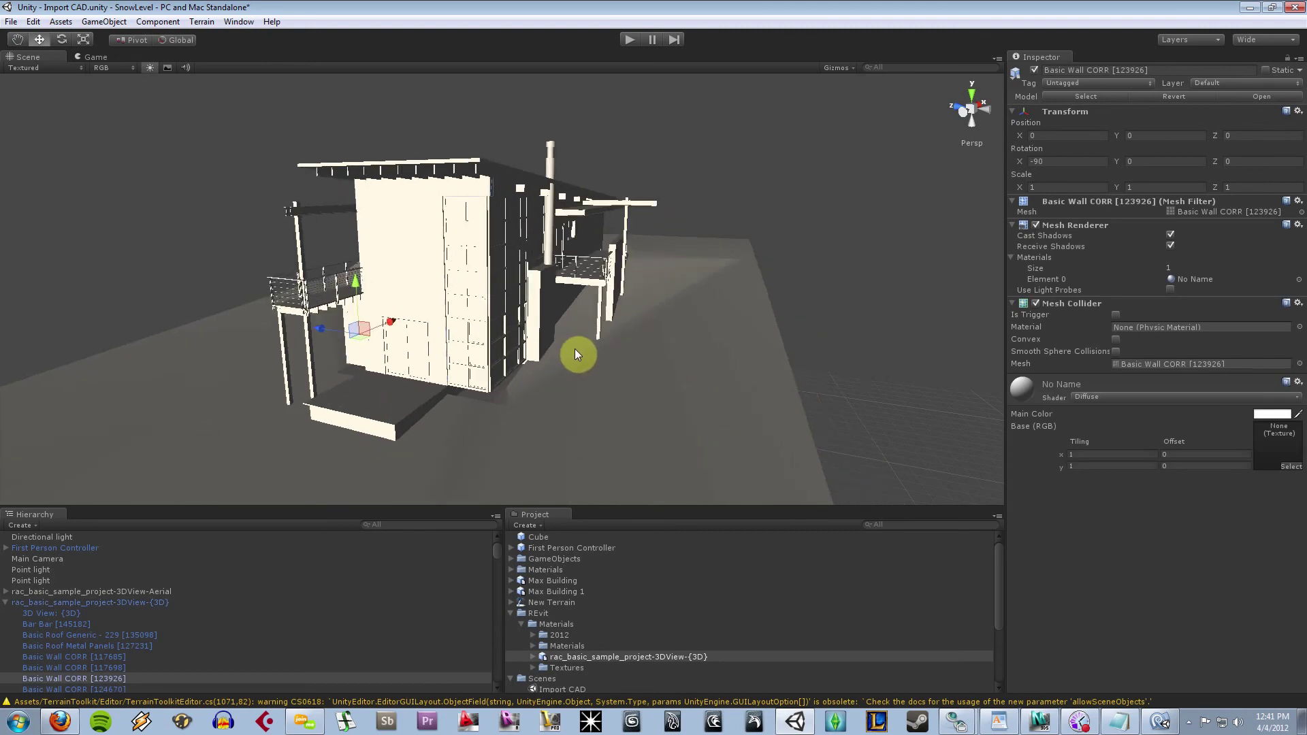
middle_drag(651, 354, 705, 337)
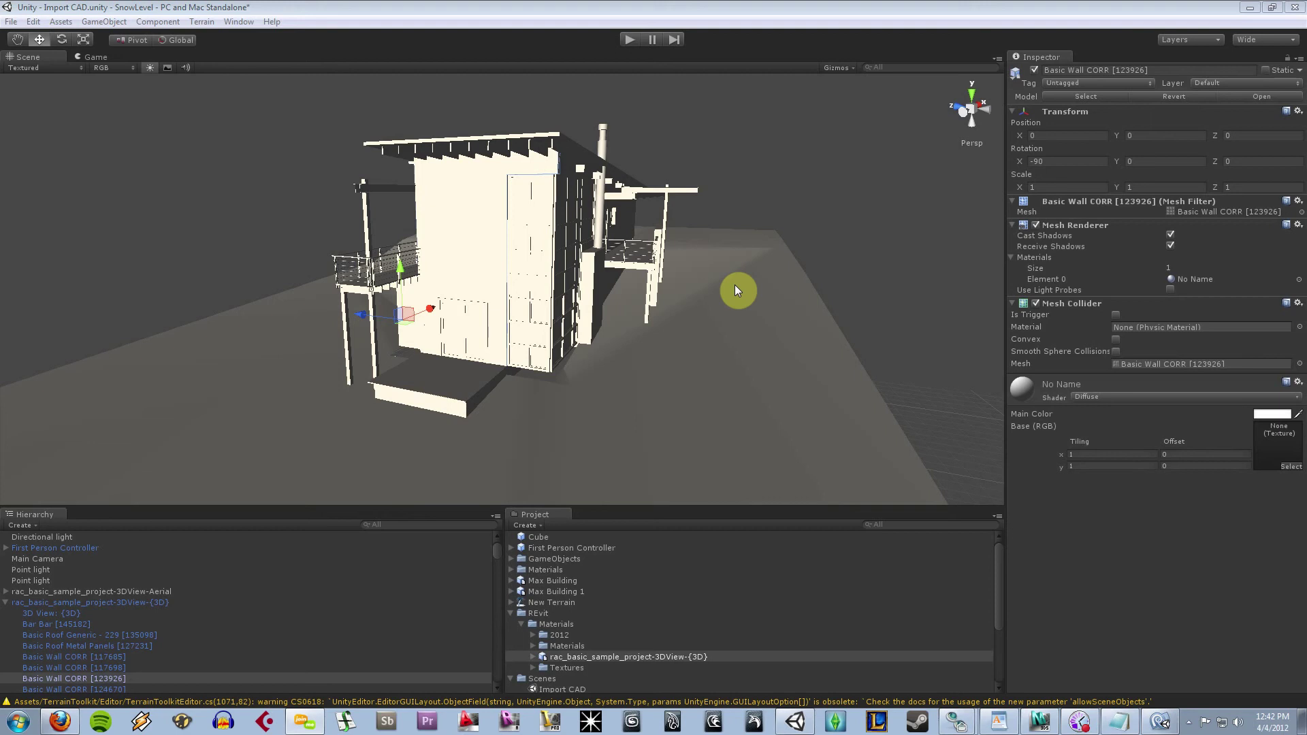
Clear the Scene view selection and collapse the REvit and Scenes folders in the Project panel.
click(779, 204)
scroll(783, 224, down, 4)
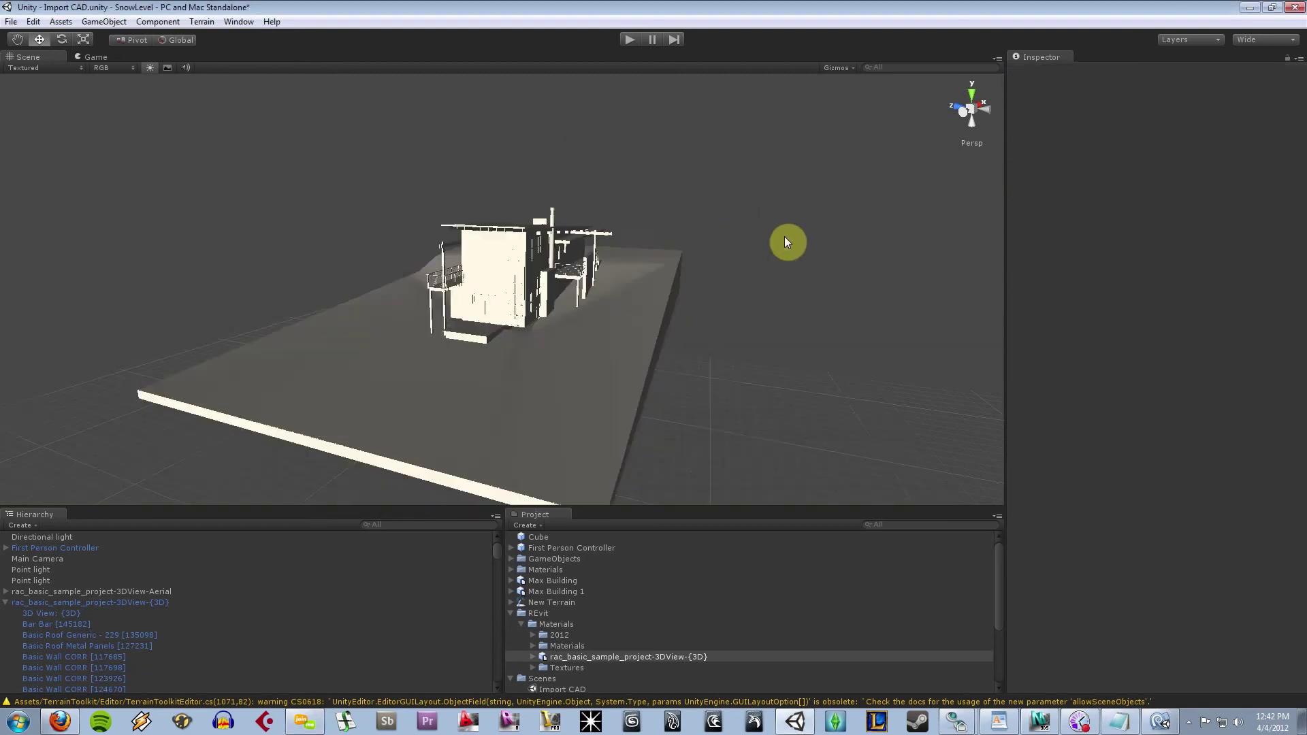
scroll(787, 241, down, 3)
click(495, 330)
click(726, 284)
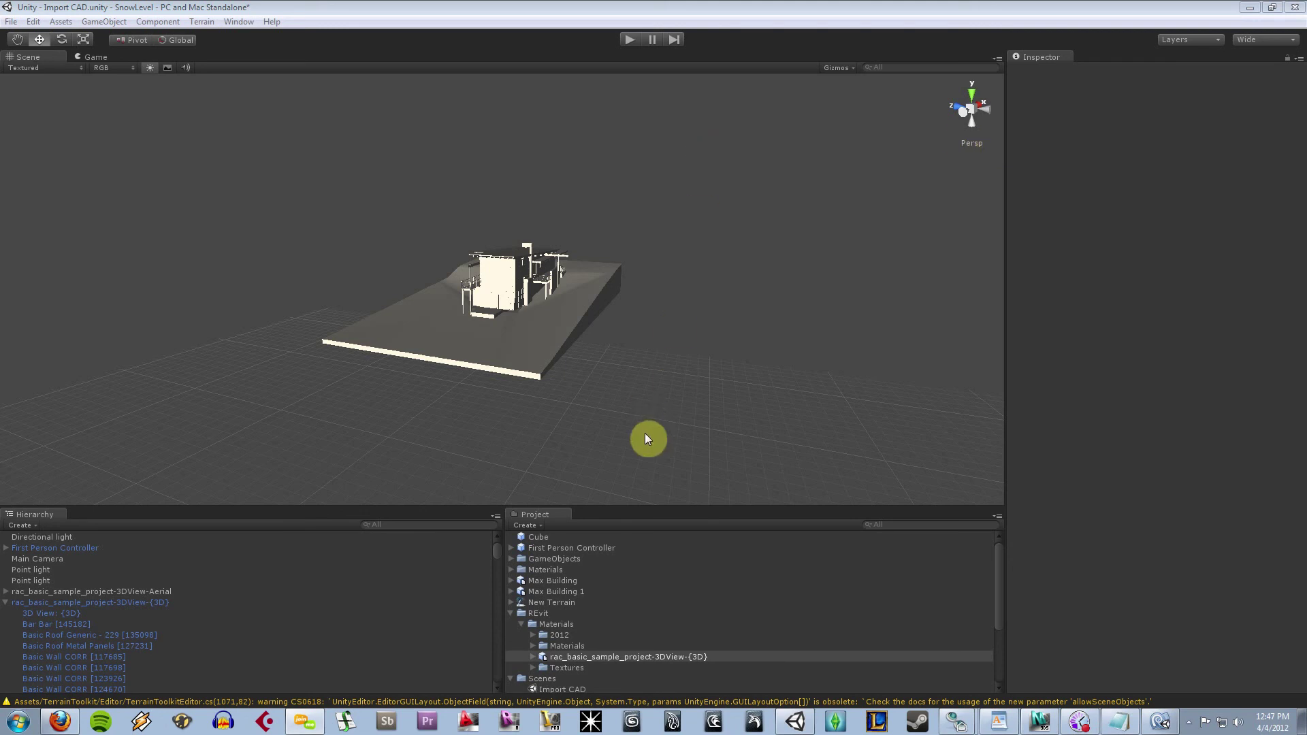
click(511, 614)
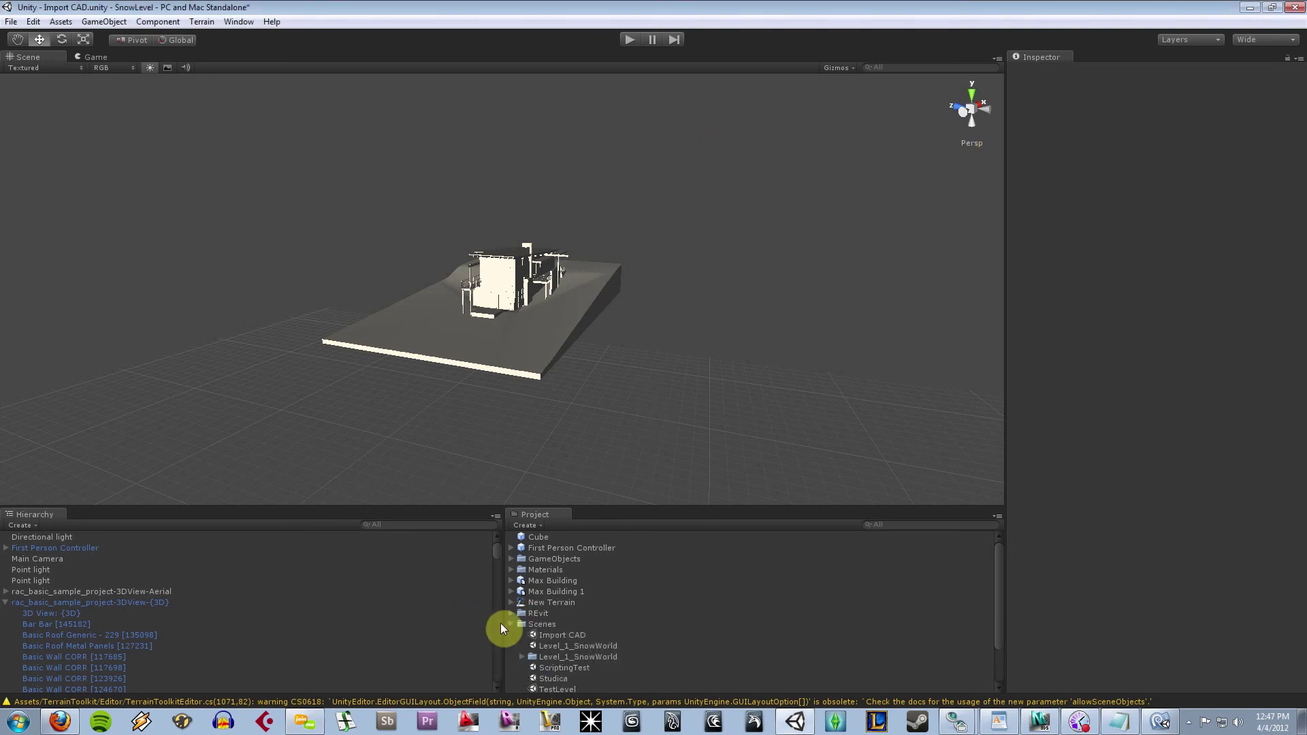
click(511, 625)
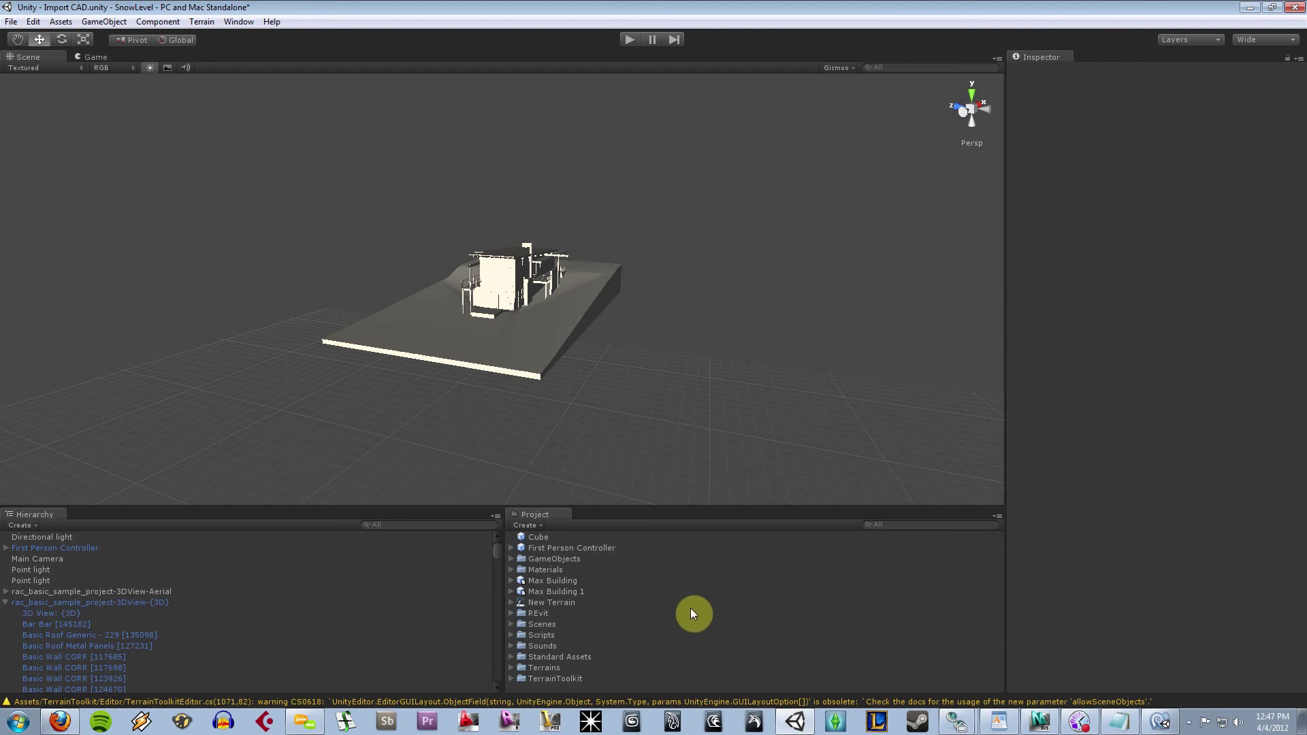
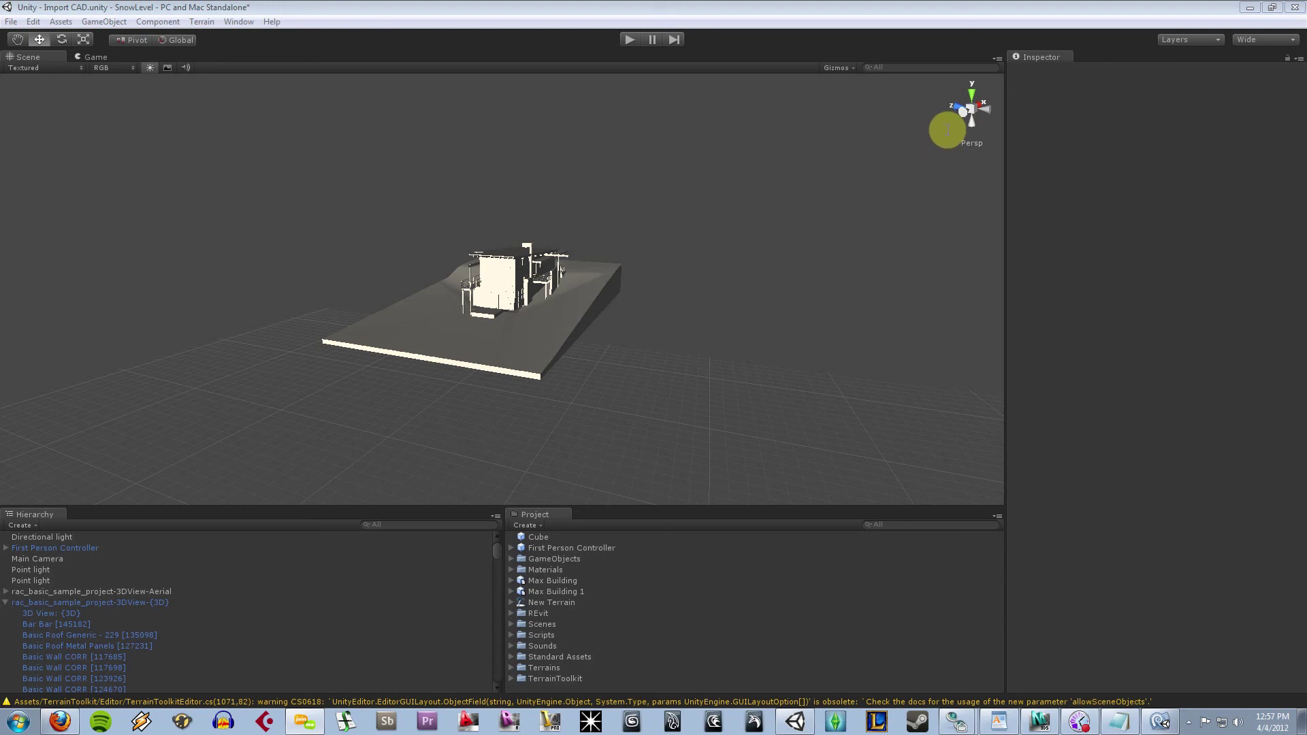
Switch from the Unity editor to the Firefox browser via the taskbar.
click(60, 722)
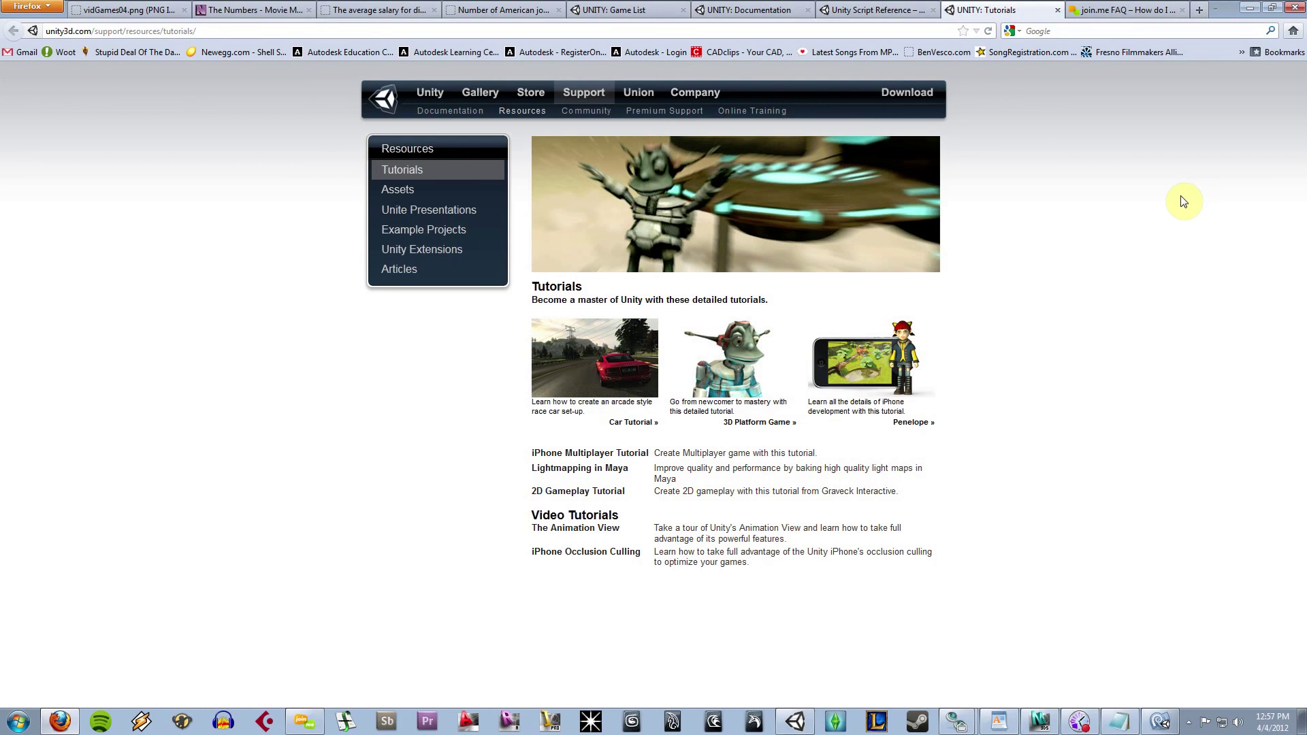
In a new tab, Google 'unity 3d system requirements' and open the UNITY: System Requirements result.
key(ctrl+t)
text(google)
key(Return)
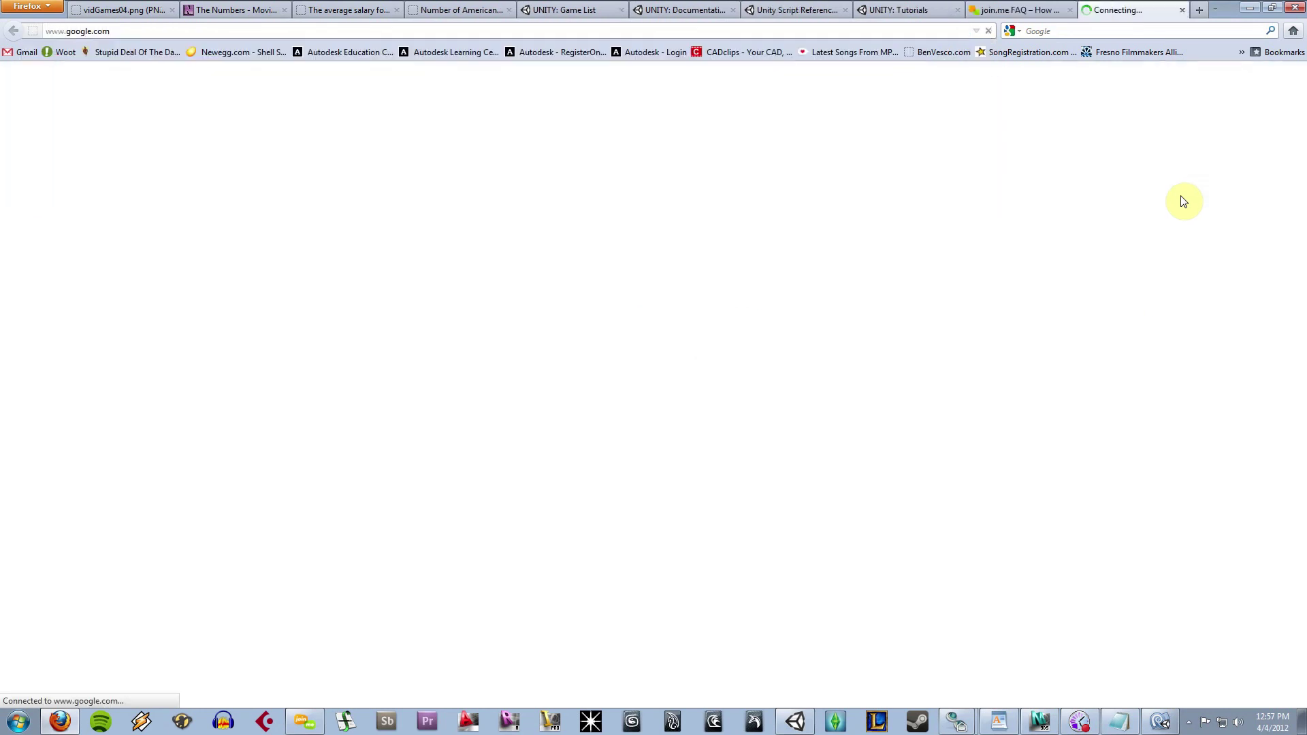
text(unity 24)
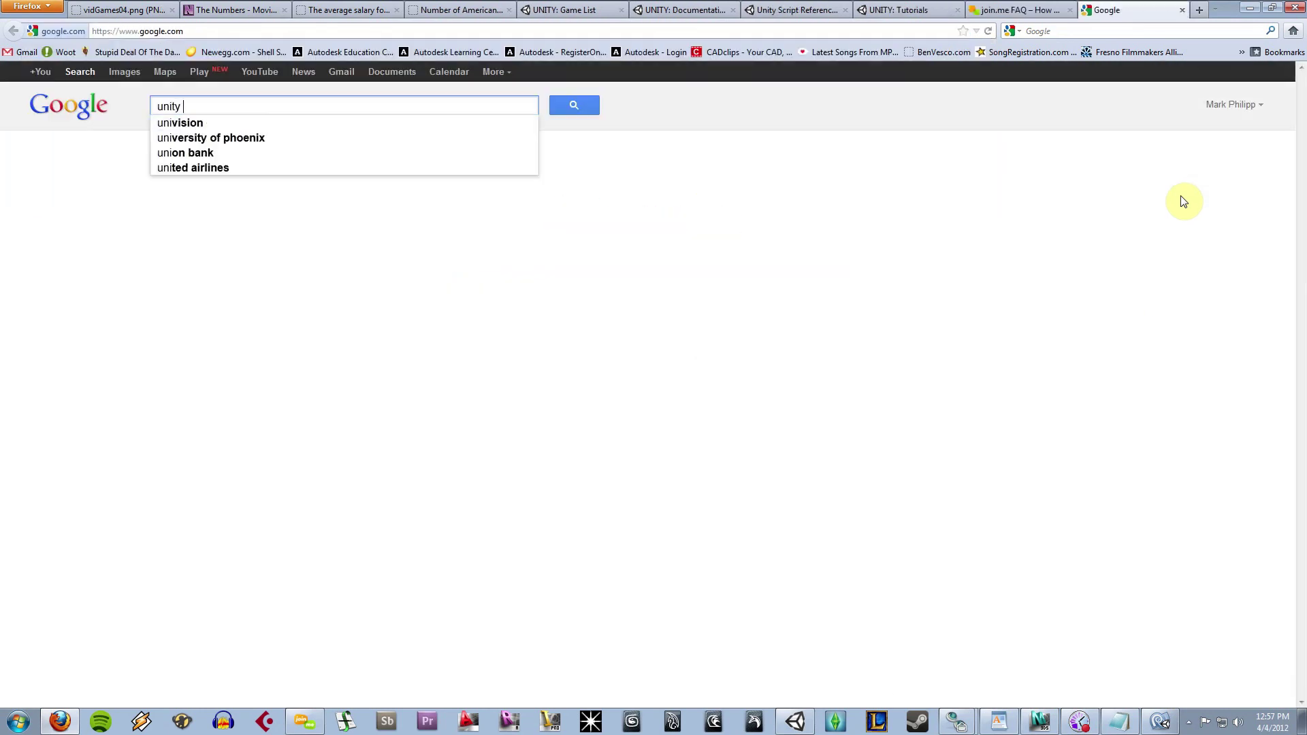
key(BackSpace)
key(BackSpace)
text(3d)
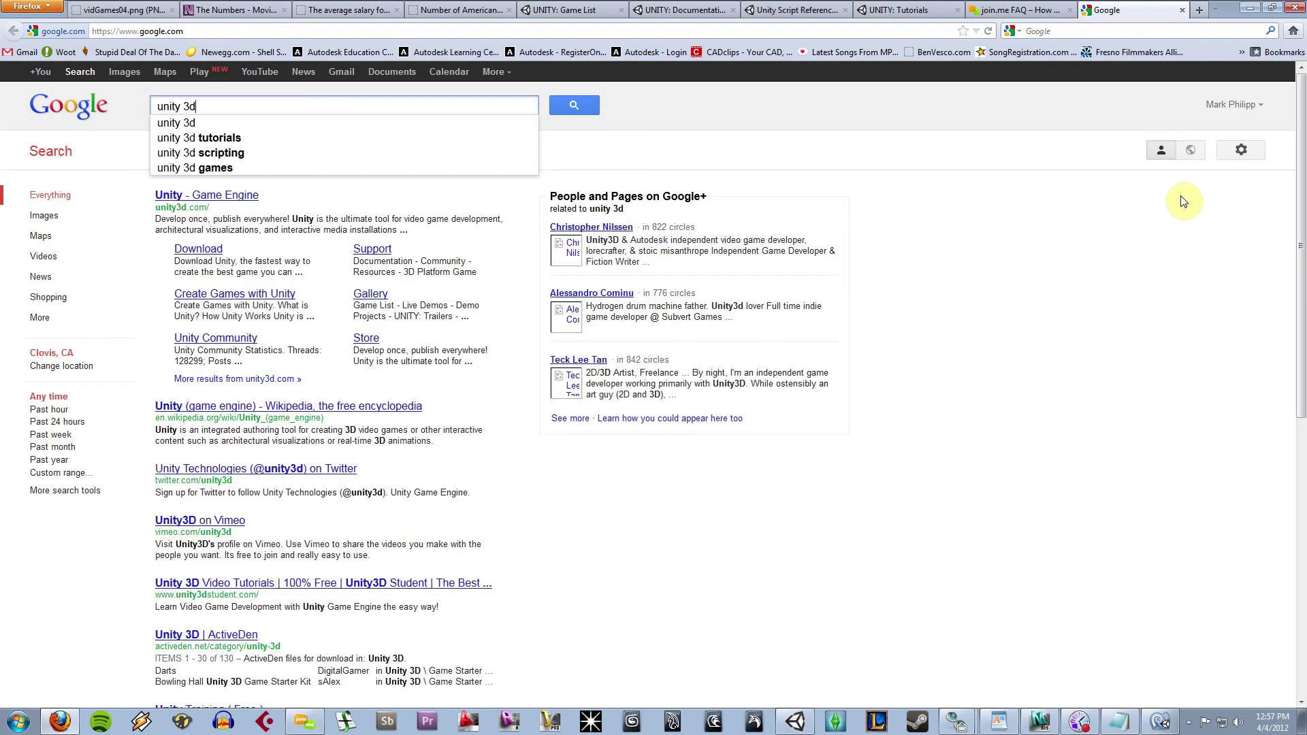
text( system requirements)
key(Return)
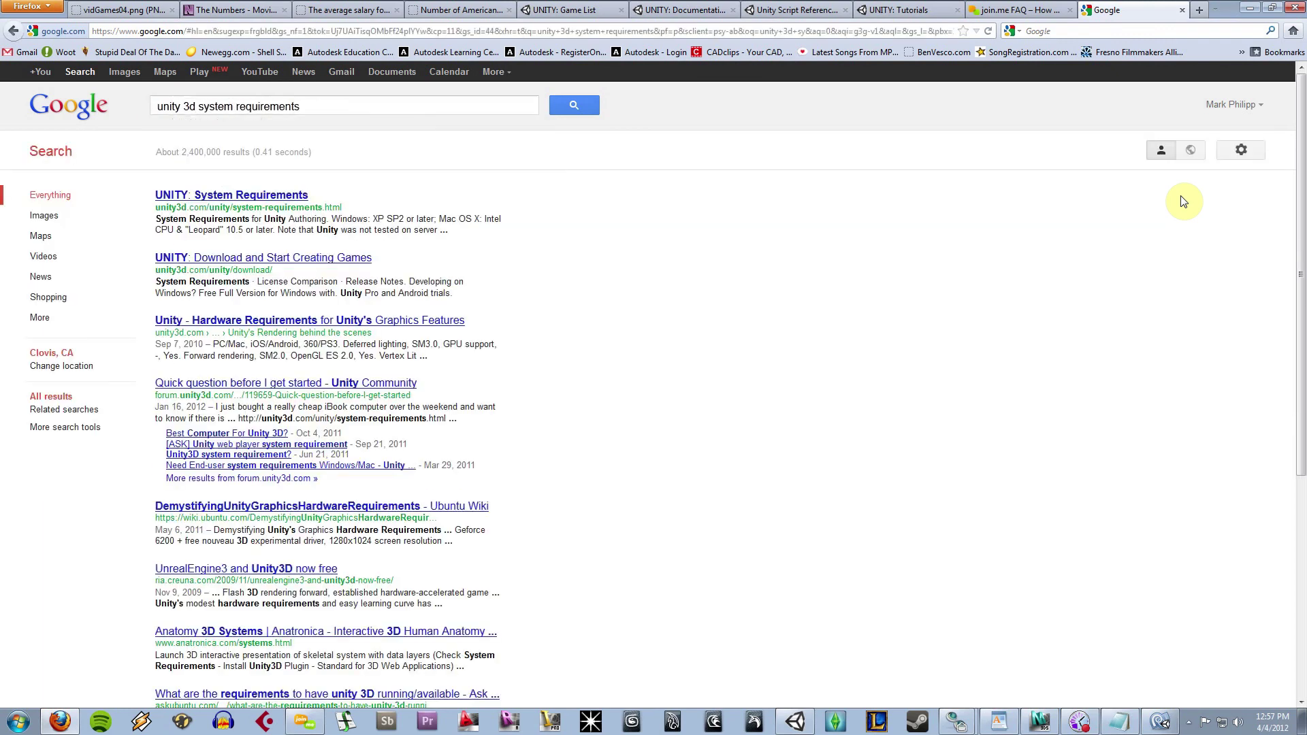
click(272, 196)
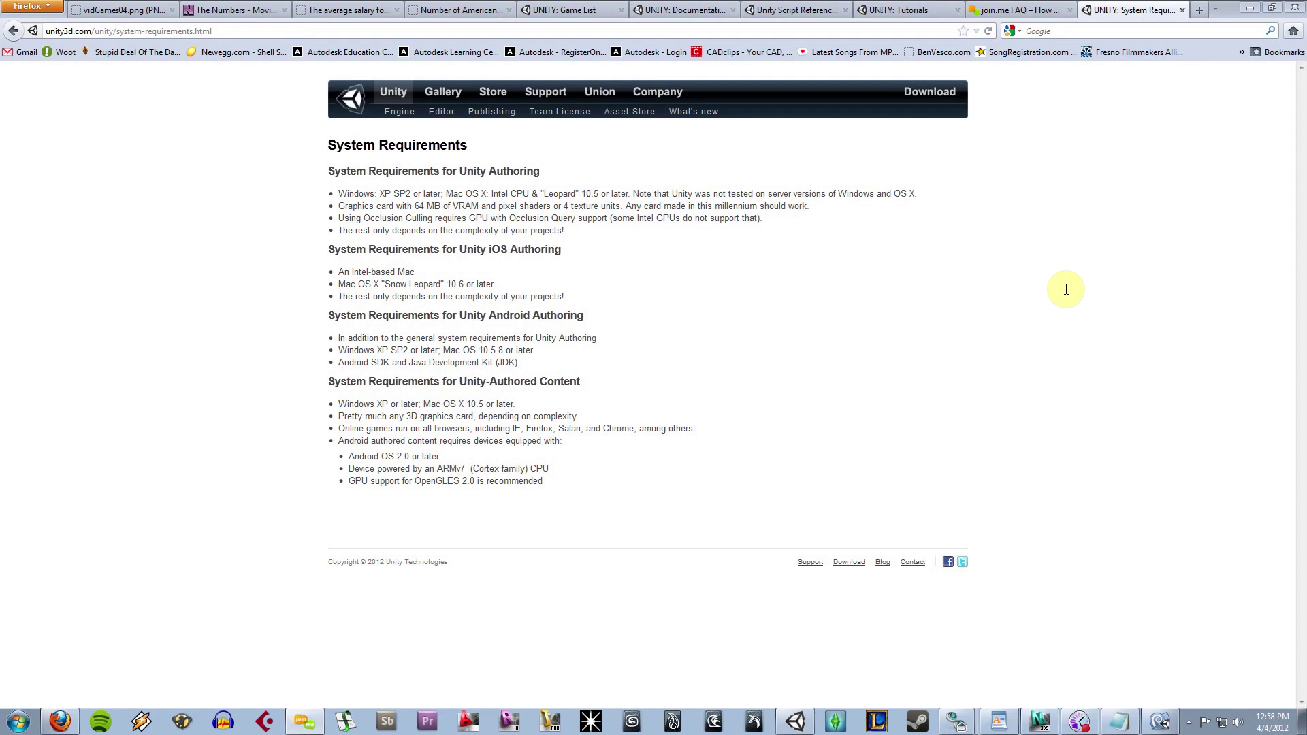
Reposition the Notepad contact list up and right so the System Requirements page is fully visible.
click(1120, 721)
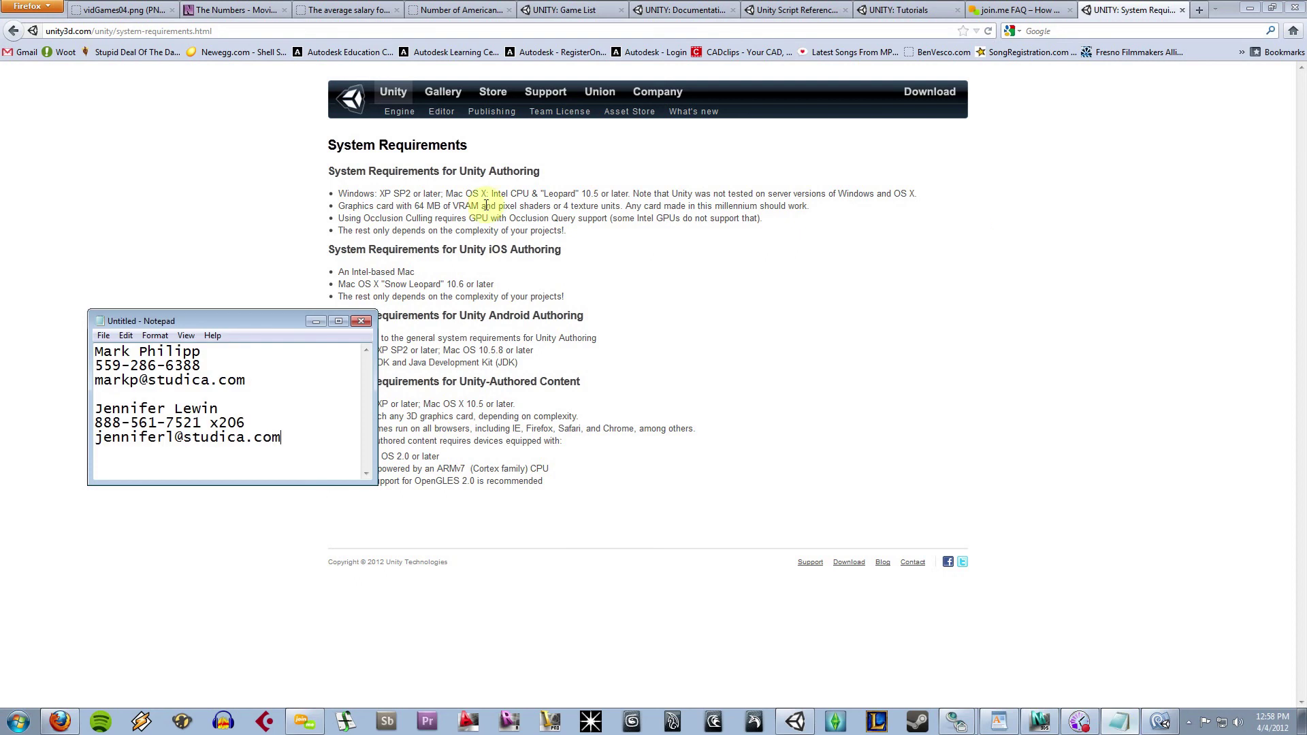
drag(233, 321, 709, 184)
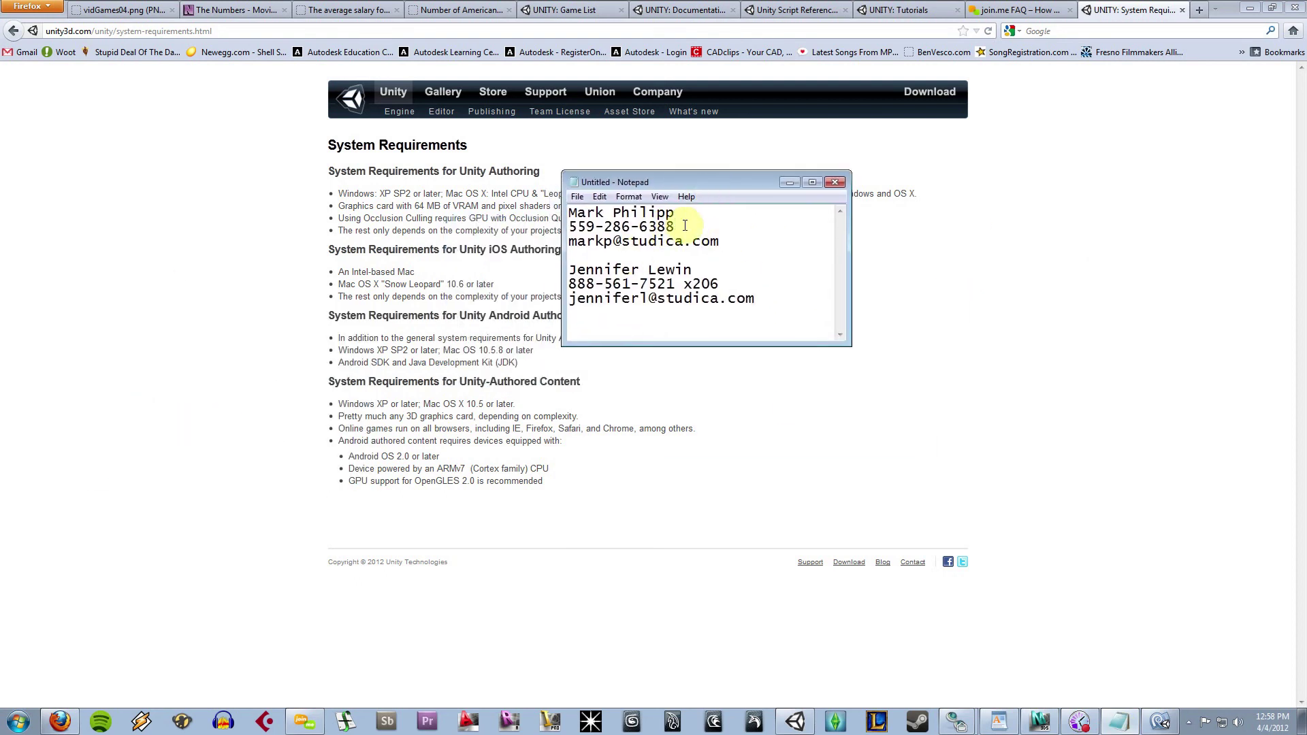
click(726, 243)
click(771, 301)
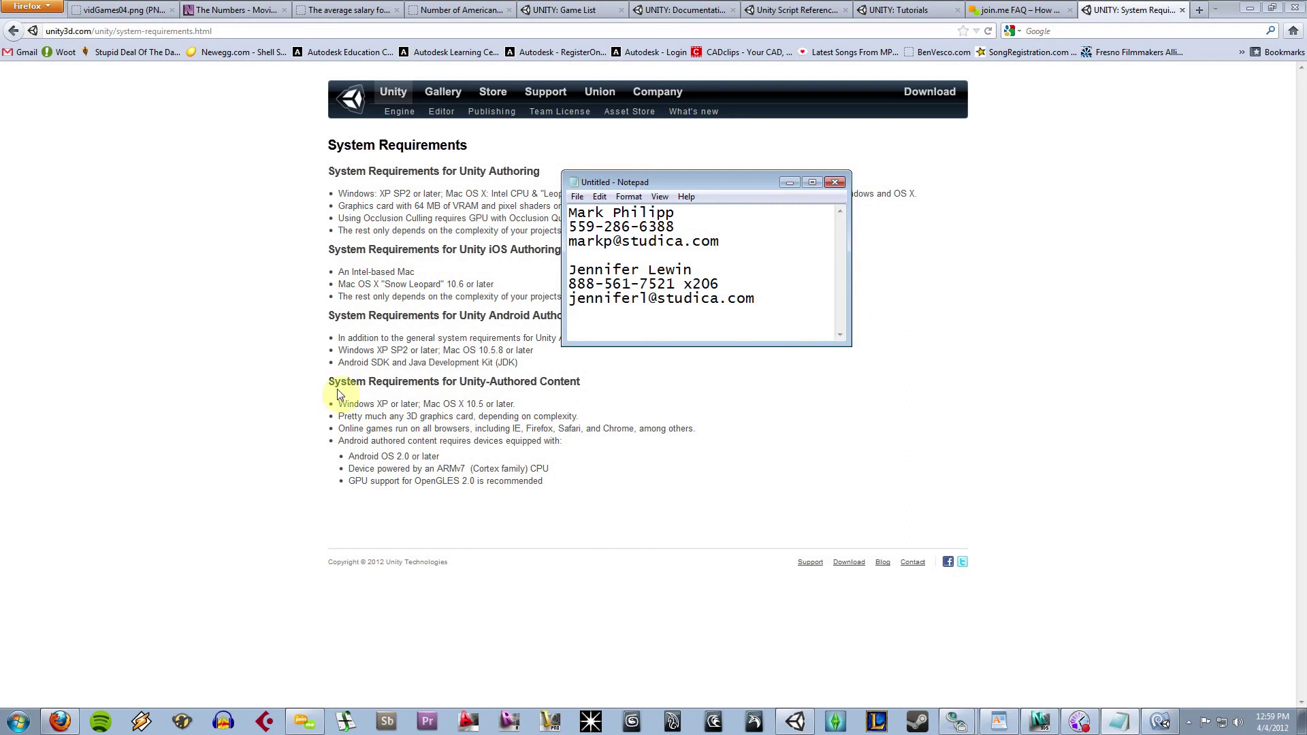
drag(626, 180, 733, 161)
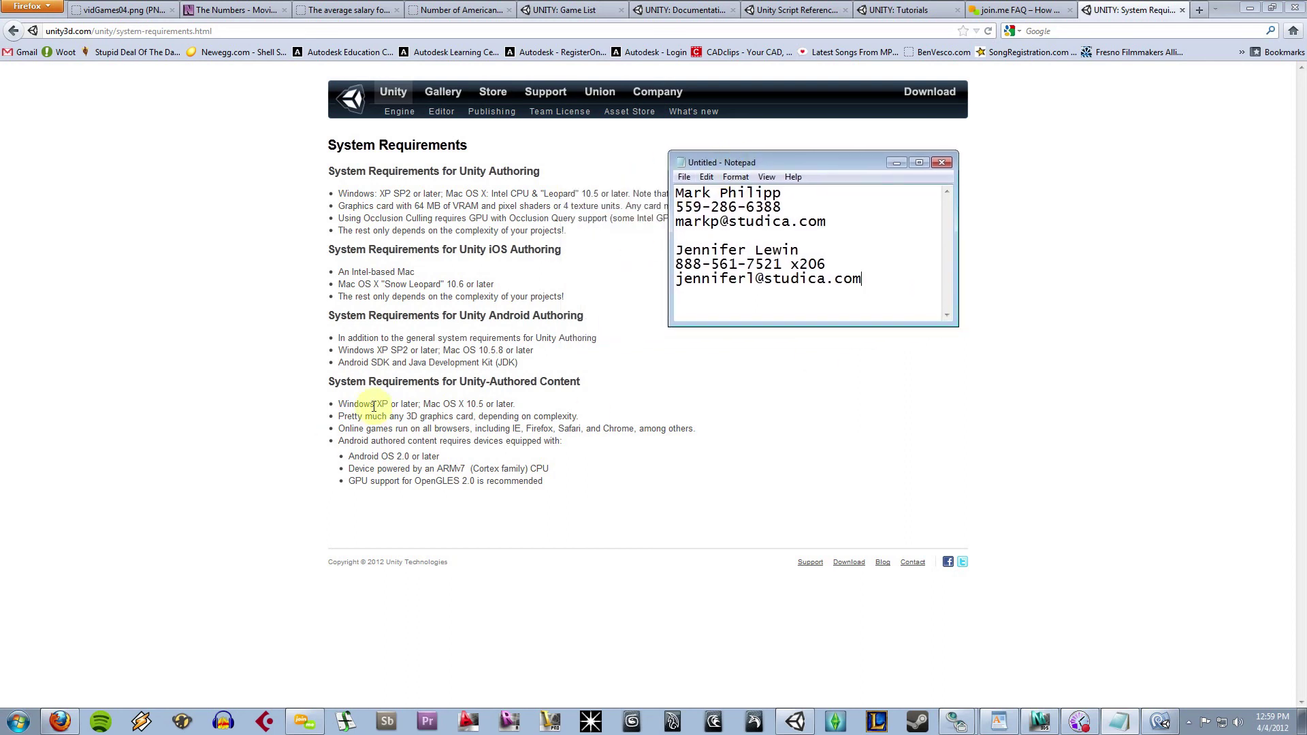
drag(592, 418, 450, 417)
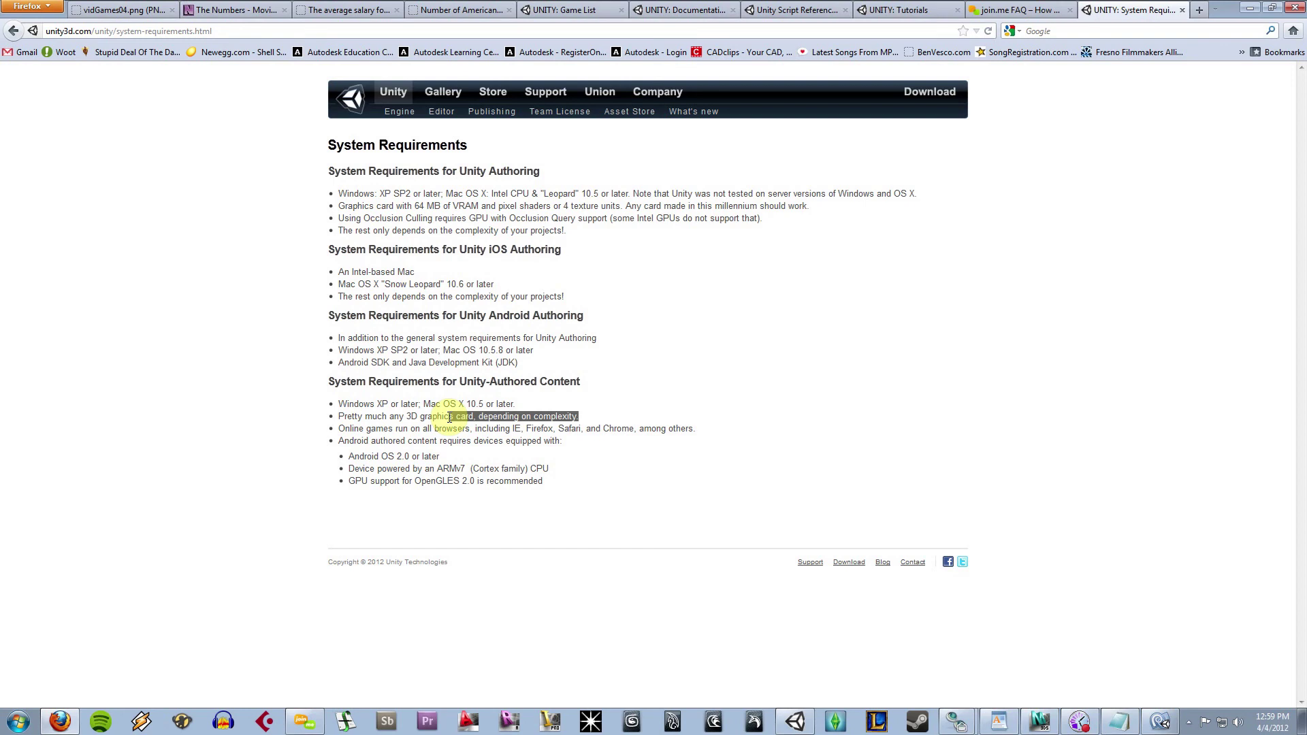
click(449, 417)
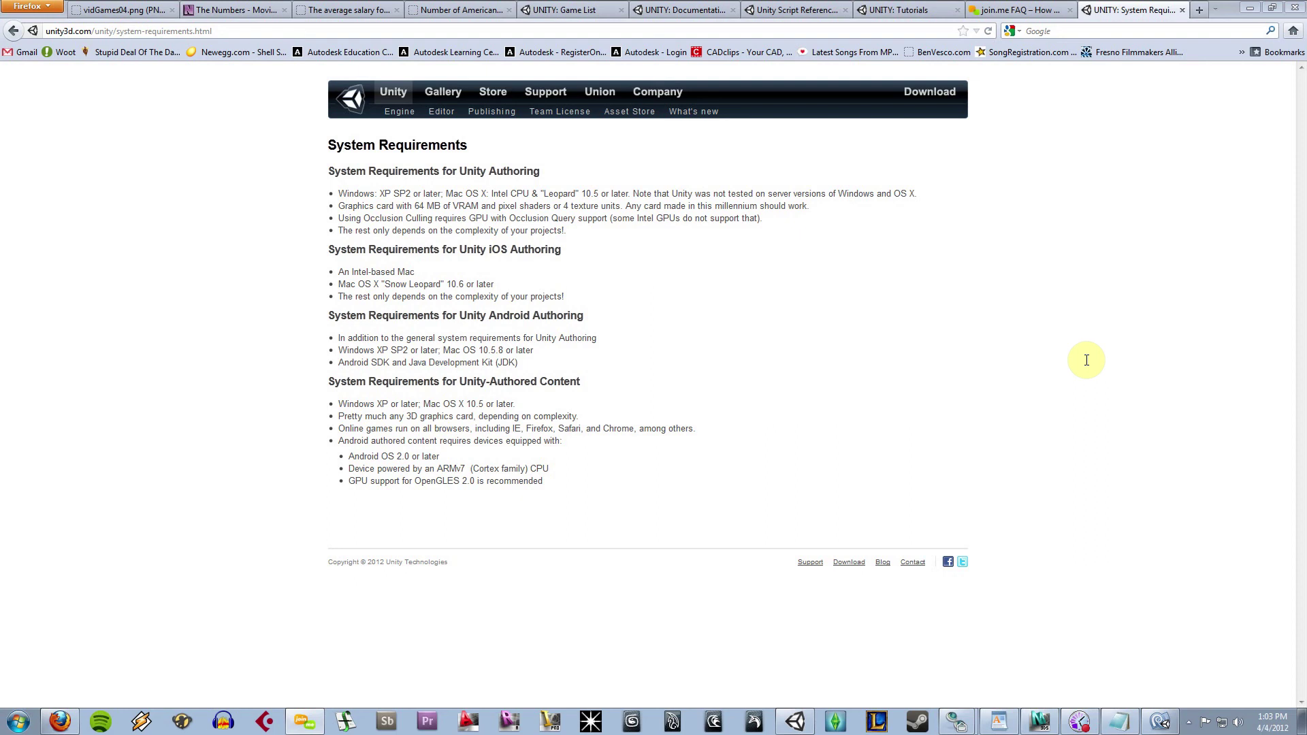
click(1120, 722)
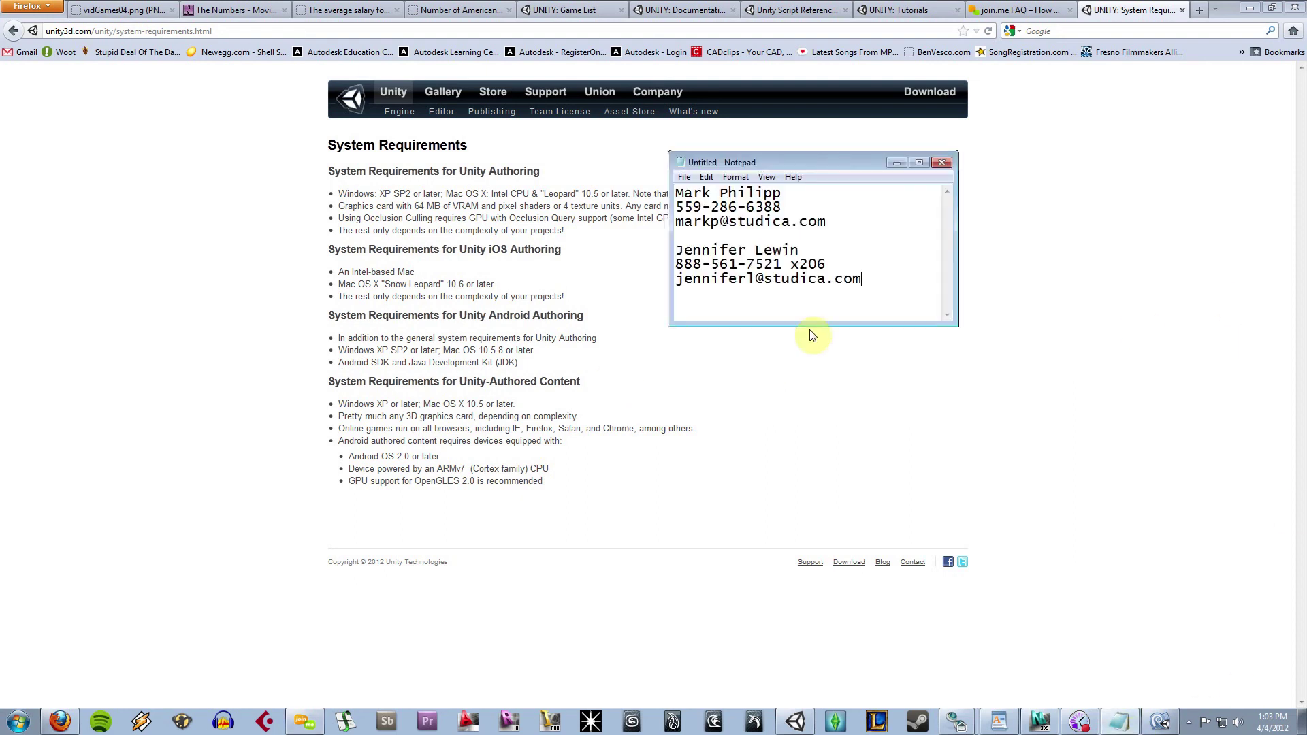
drag(852, 162, 731, 150)
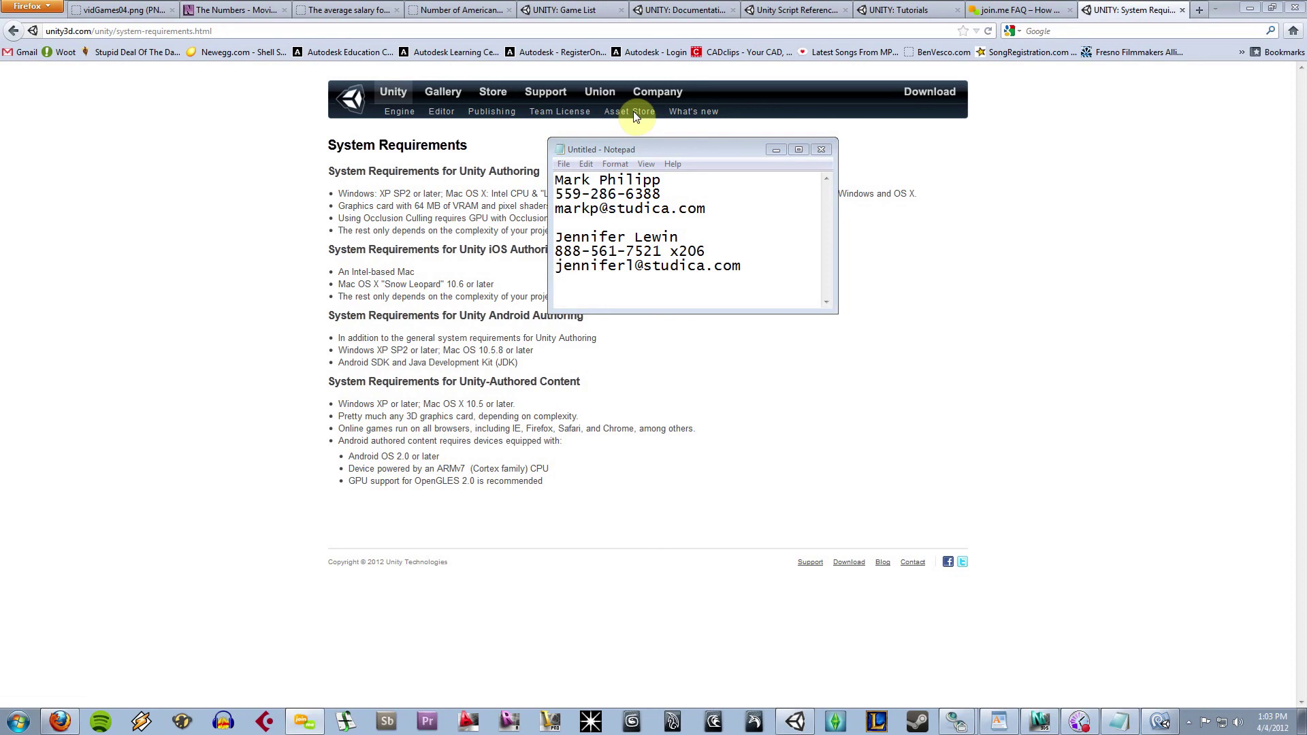
click(1026, 331)
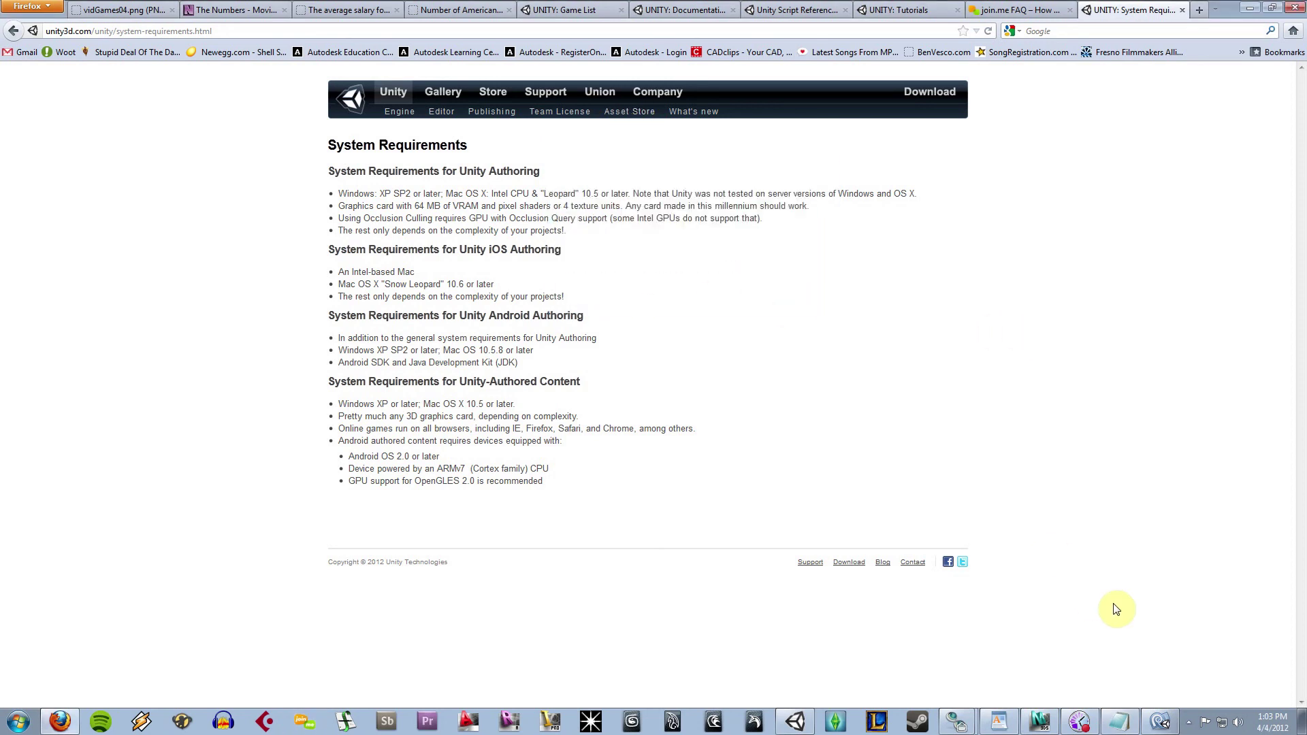